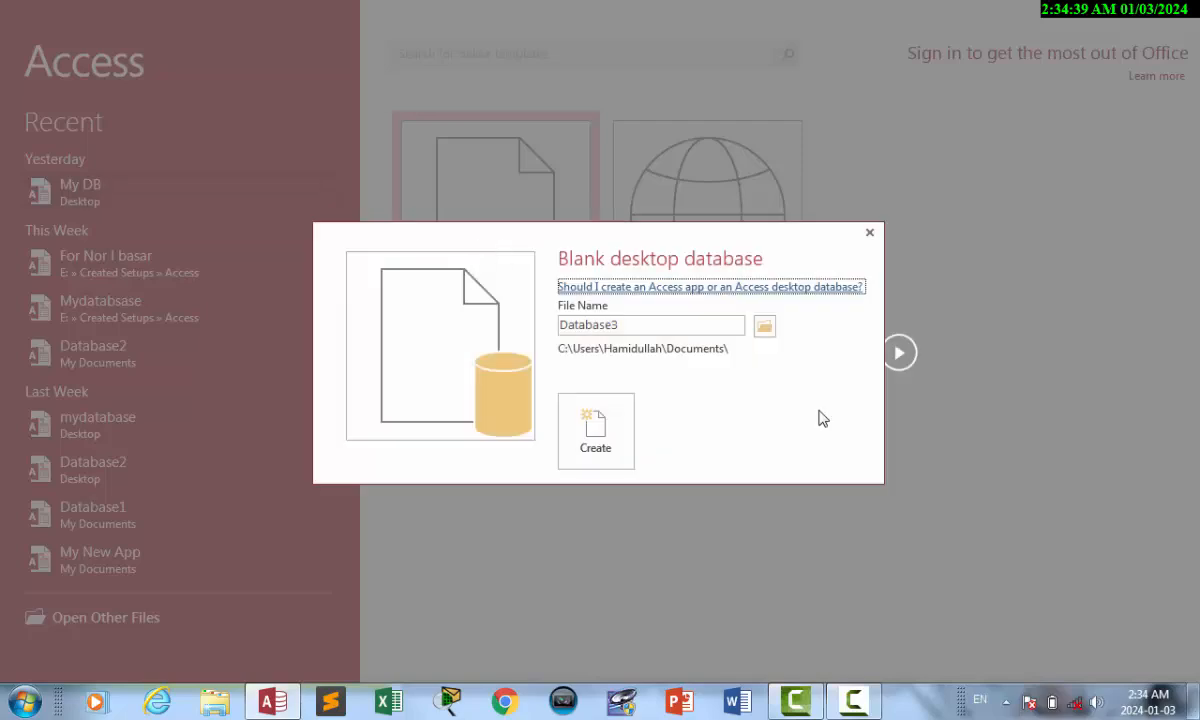
Create a blank database Database3 saved on the Desktop.
left_click(766, 329)
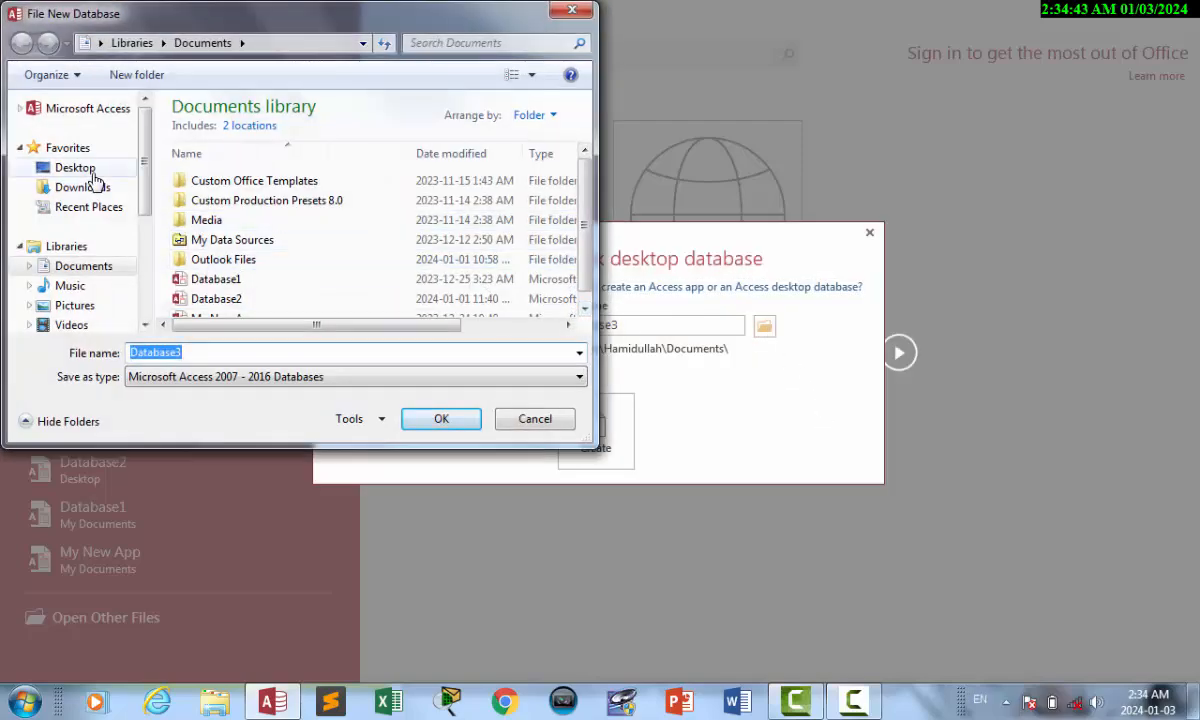
left_click(75, 167)
left_click(442, 420)
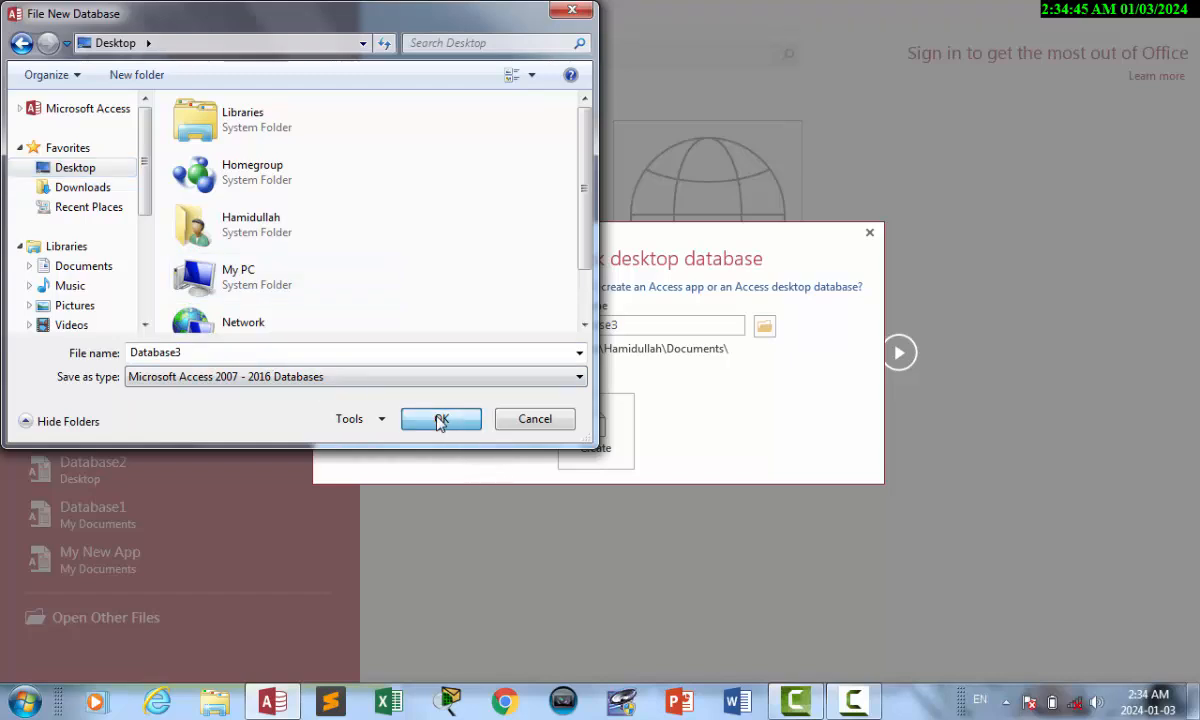
left_click(590, 425)
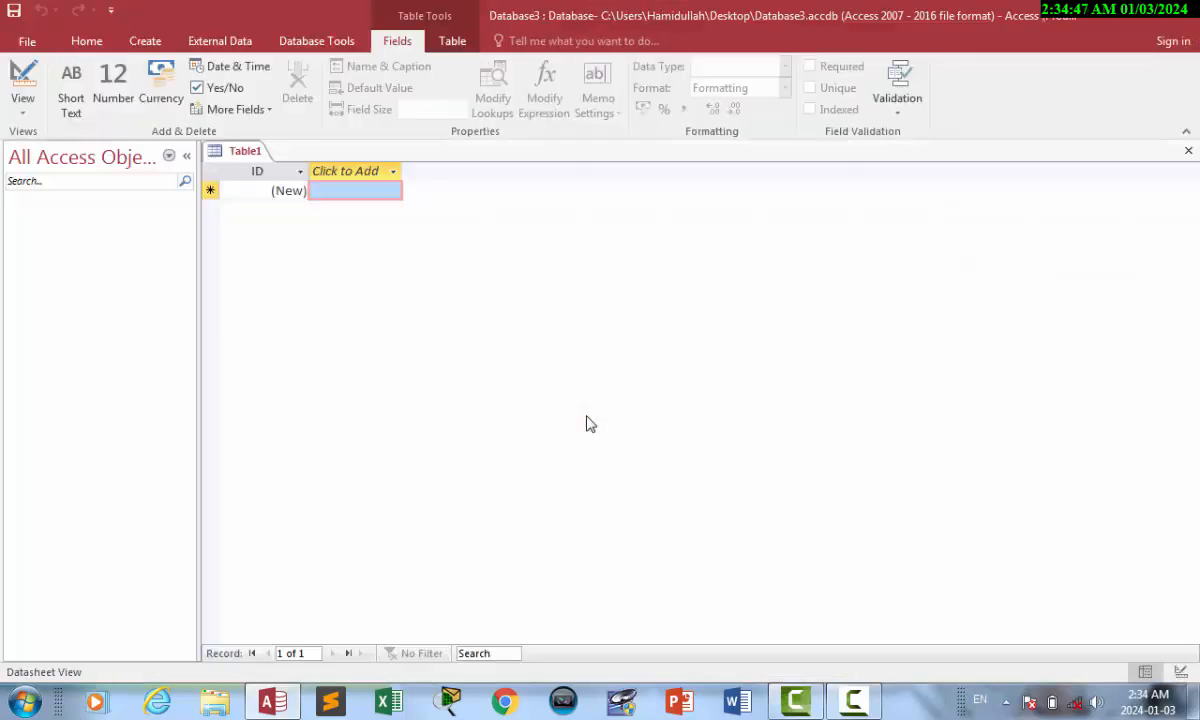
Close the default Table1 and start a new table in Design view.
left_click(1189, 151)
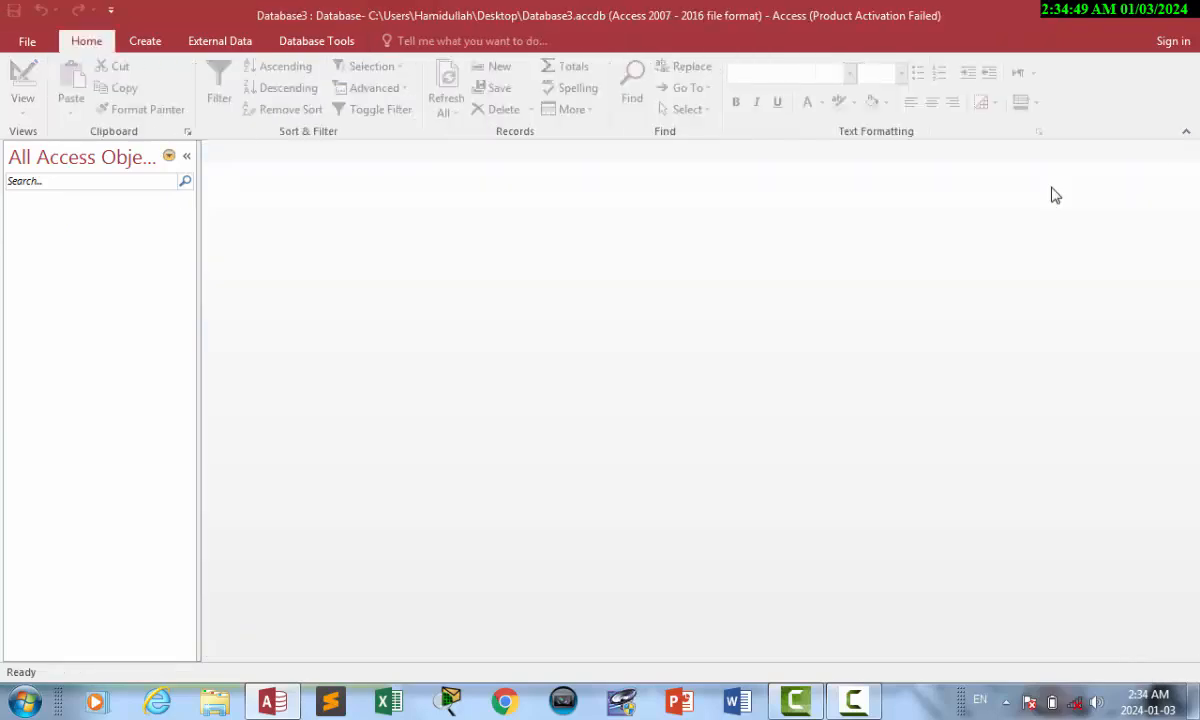
left_click(152, 43)
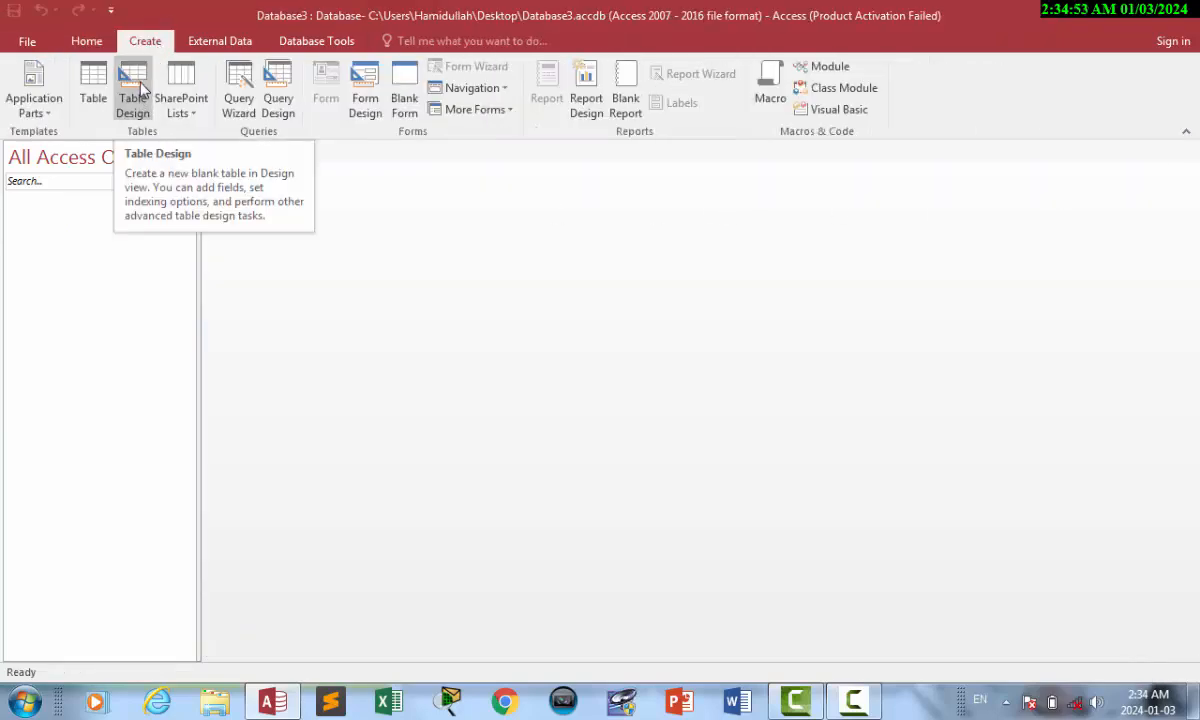
left_click(143, 90)
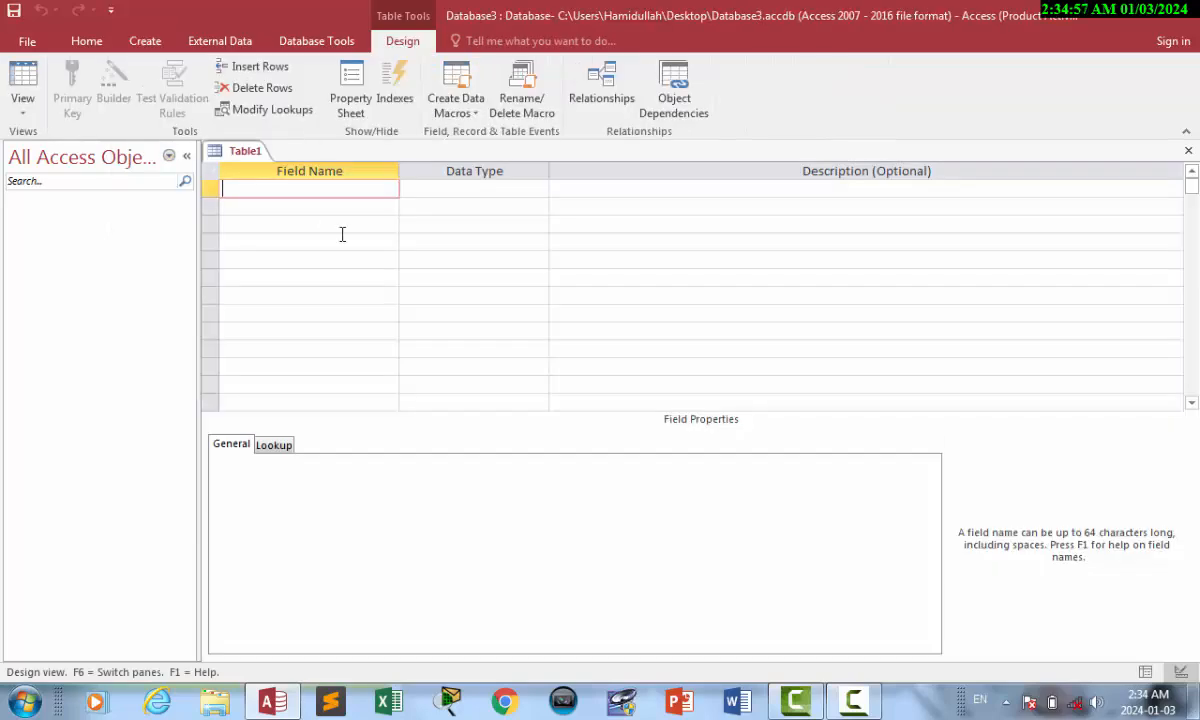
Try saving the empty table as E_name and dismiss the no-fields error.
key("ctrl+s")
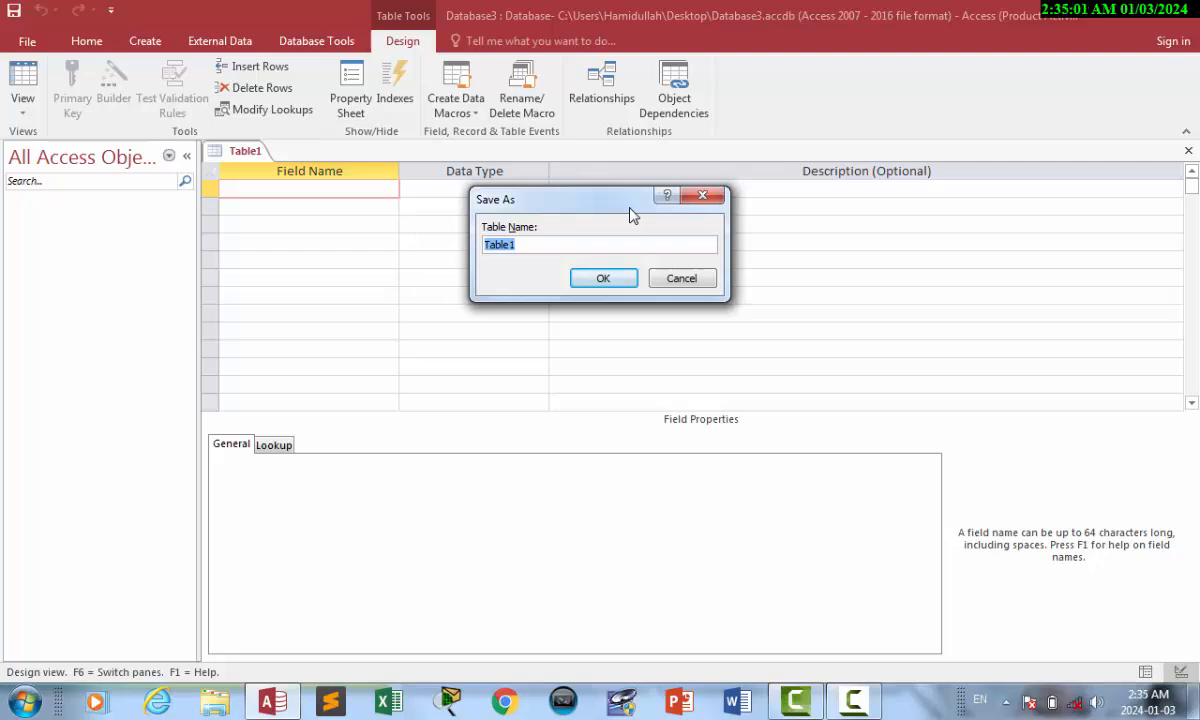
type("E_name")
left_click(614, 282)
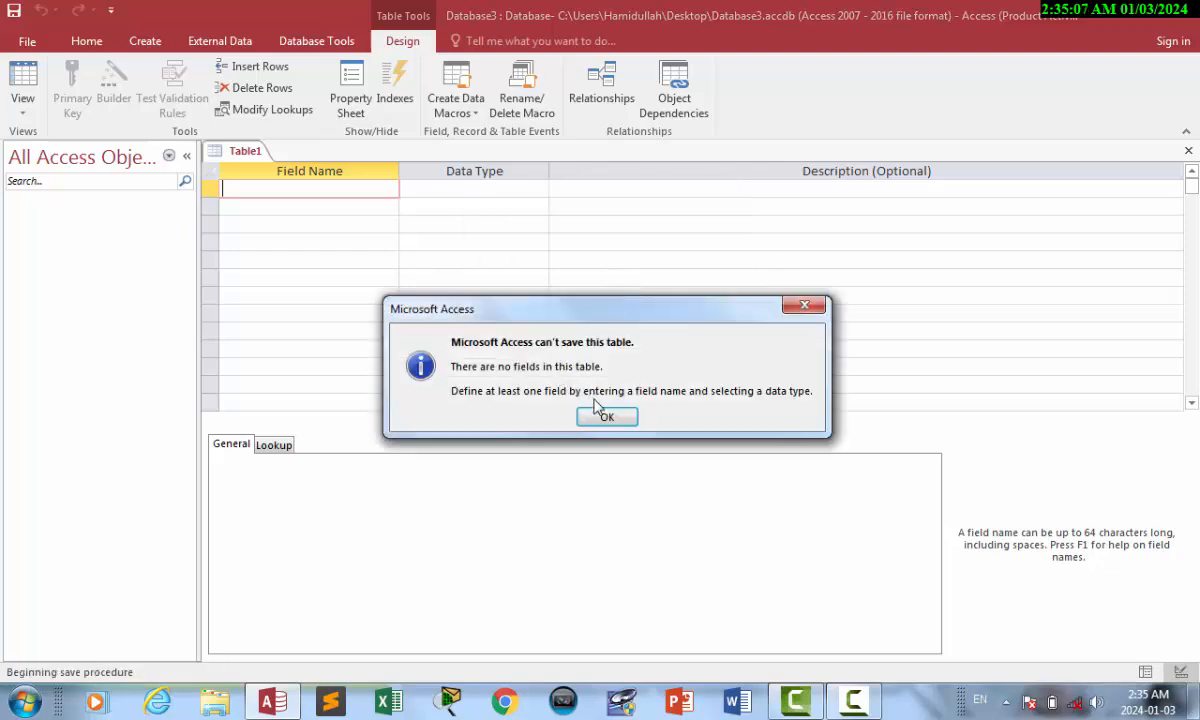
left_click(607, 417)
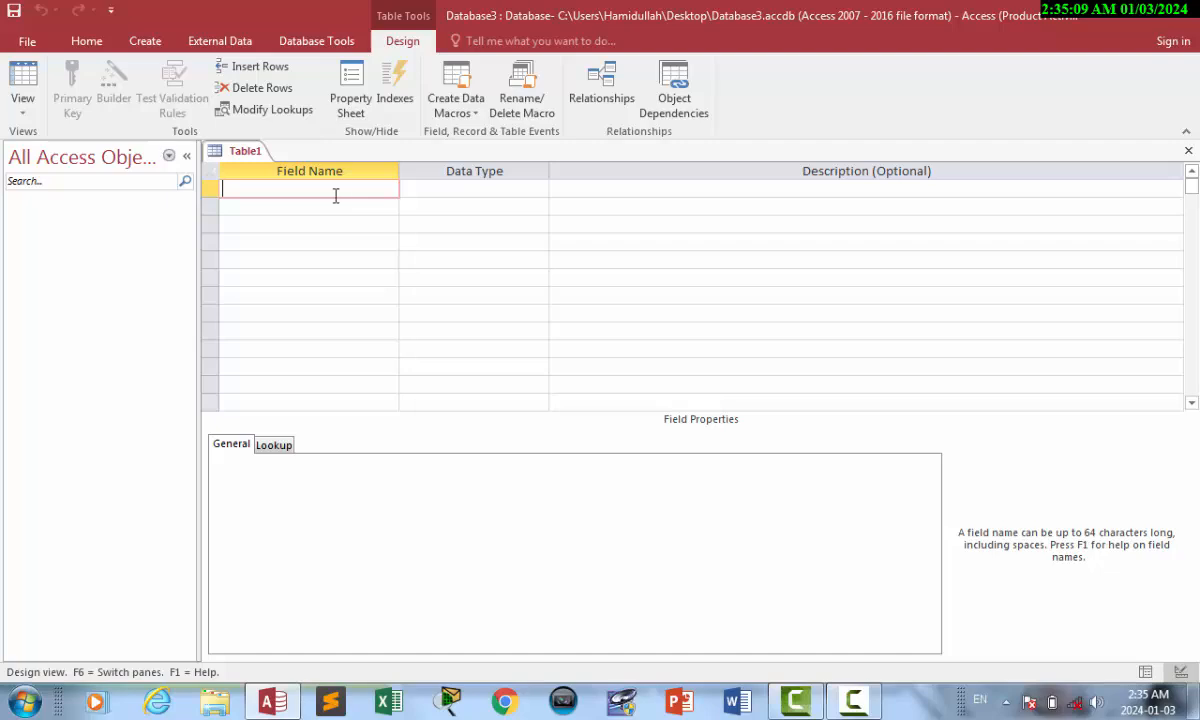
Add an ID field as AutoNumber and an E_name field as Short Text.
type("IS")
type("D")
key("Tab")
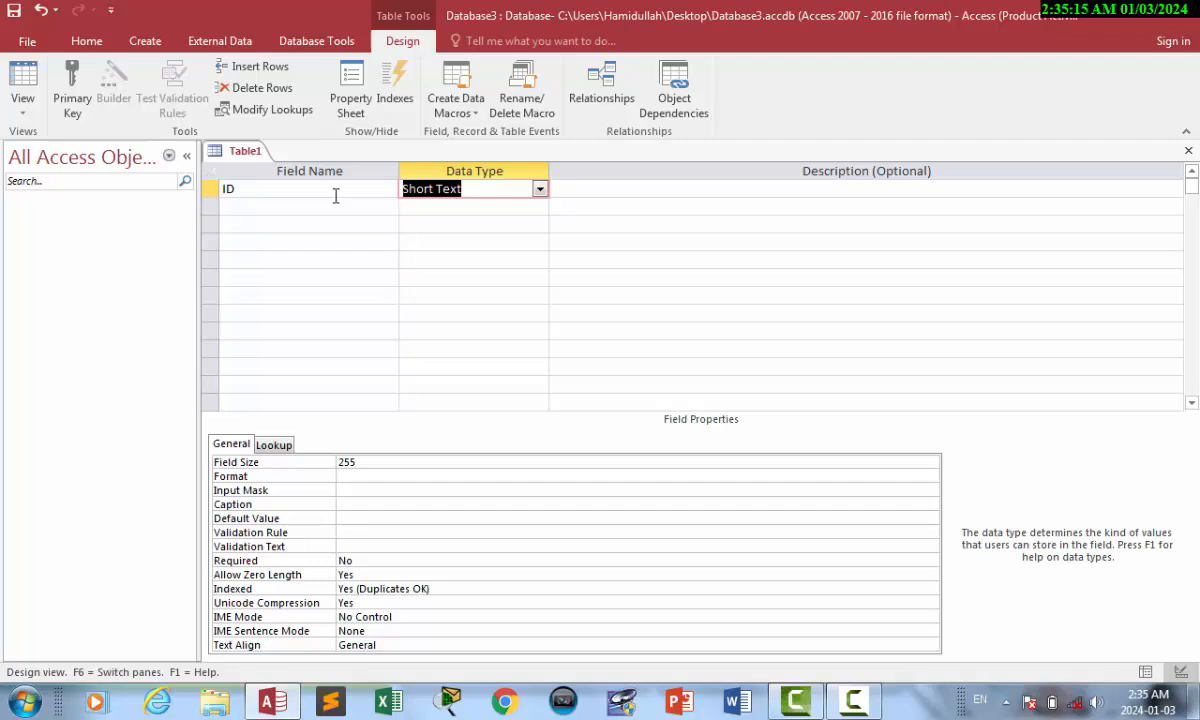
type("autoNumber")
key("Tab")
key("Tab")
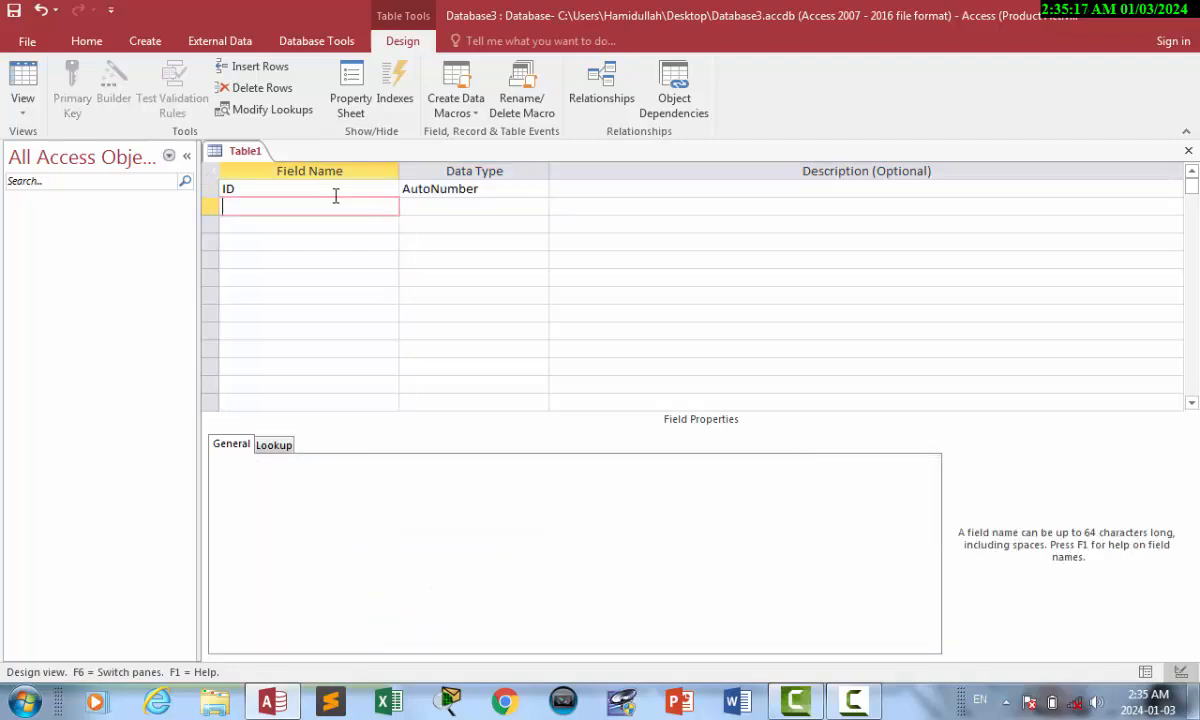
type("E_name")
key("Tab")
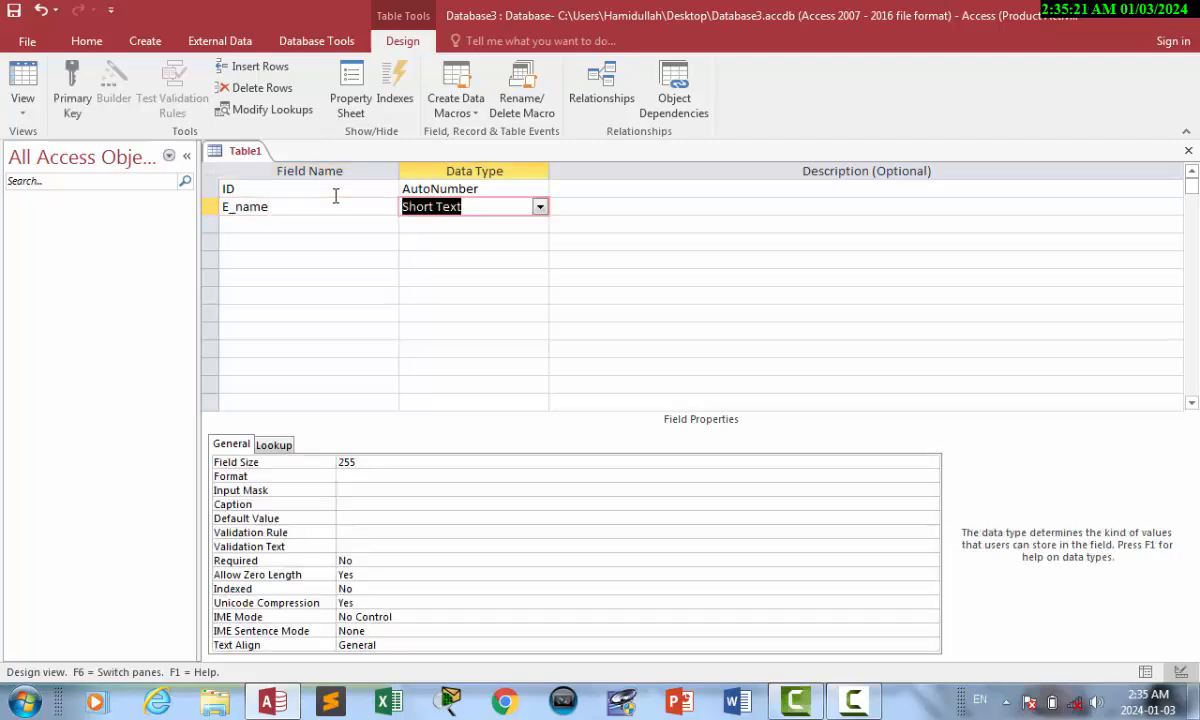
key("Tab")
Add Salary as Number and Date as Date/Time, past the reserved-word warning.
key("Tab")
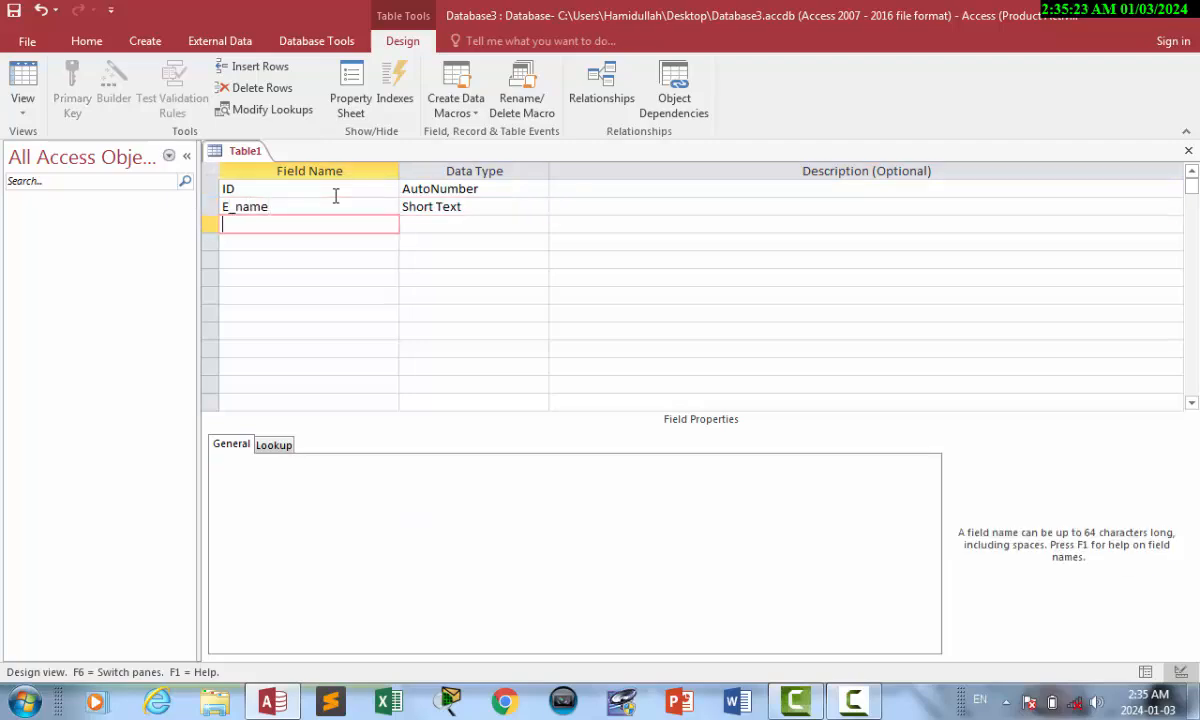
type("Salary")
key("Tab")
type("Number")
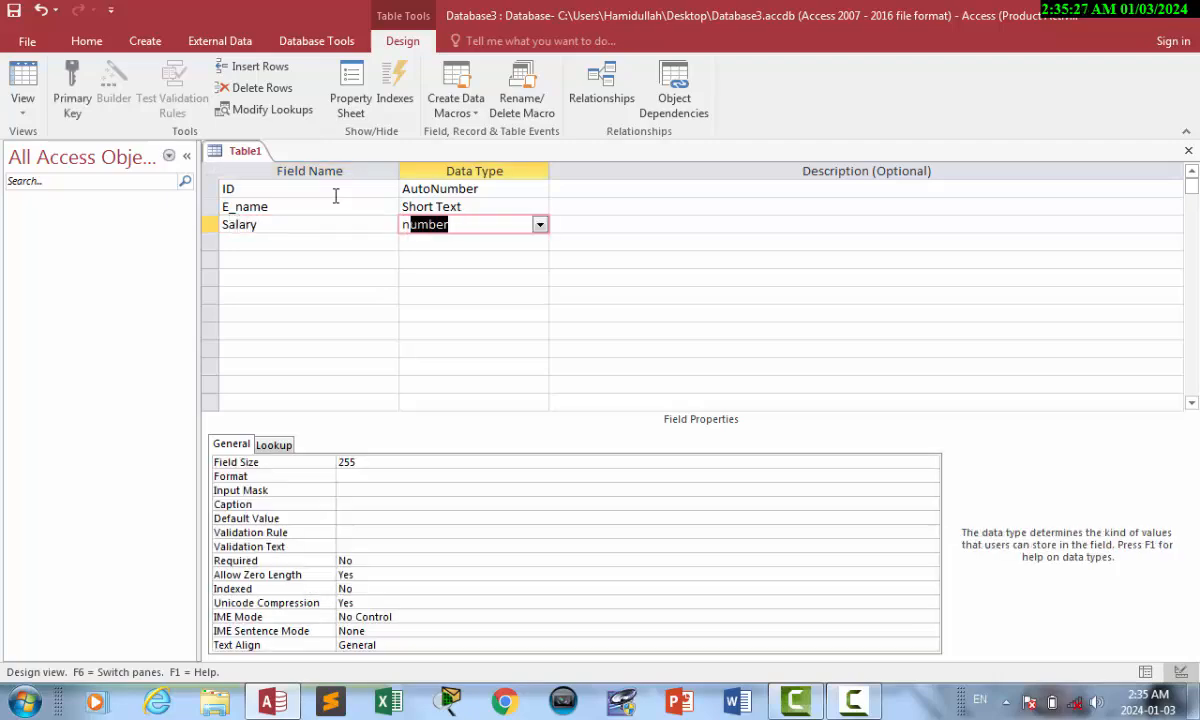
key("Tab")
key("Tab")
type("Da")
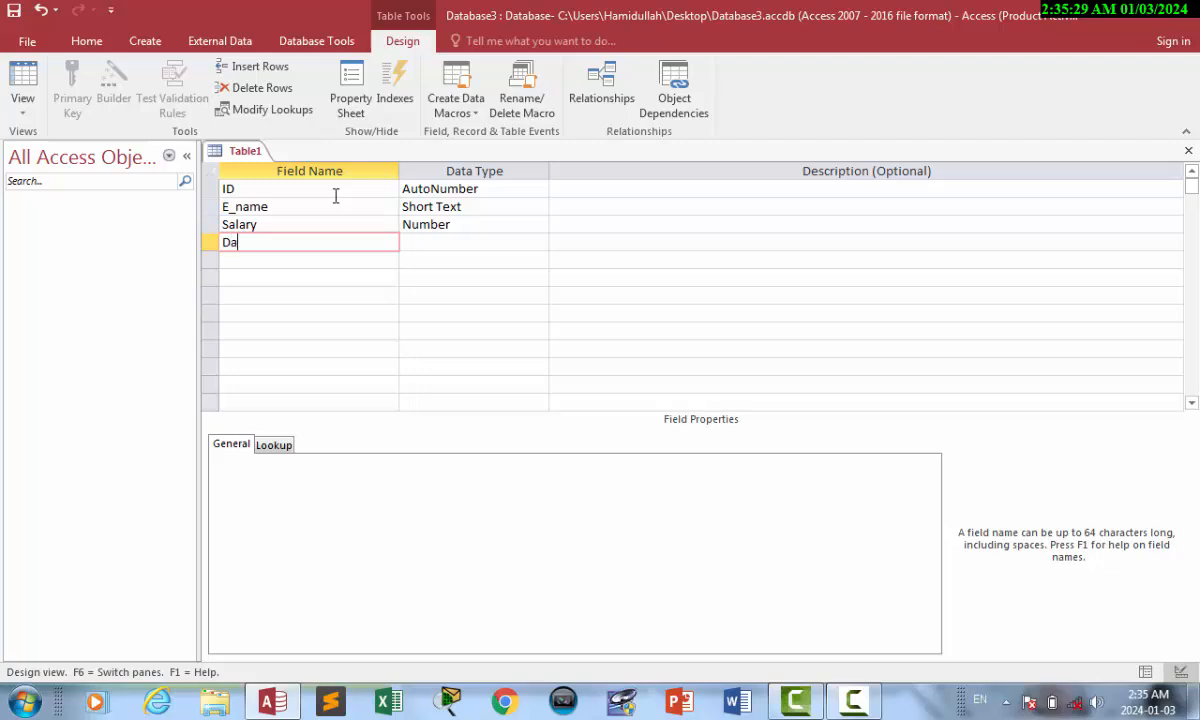
type("re")
key("Tab")
key("Return")
type("Da")
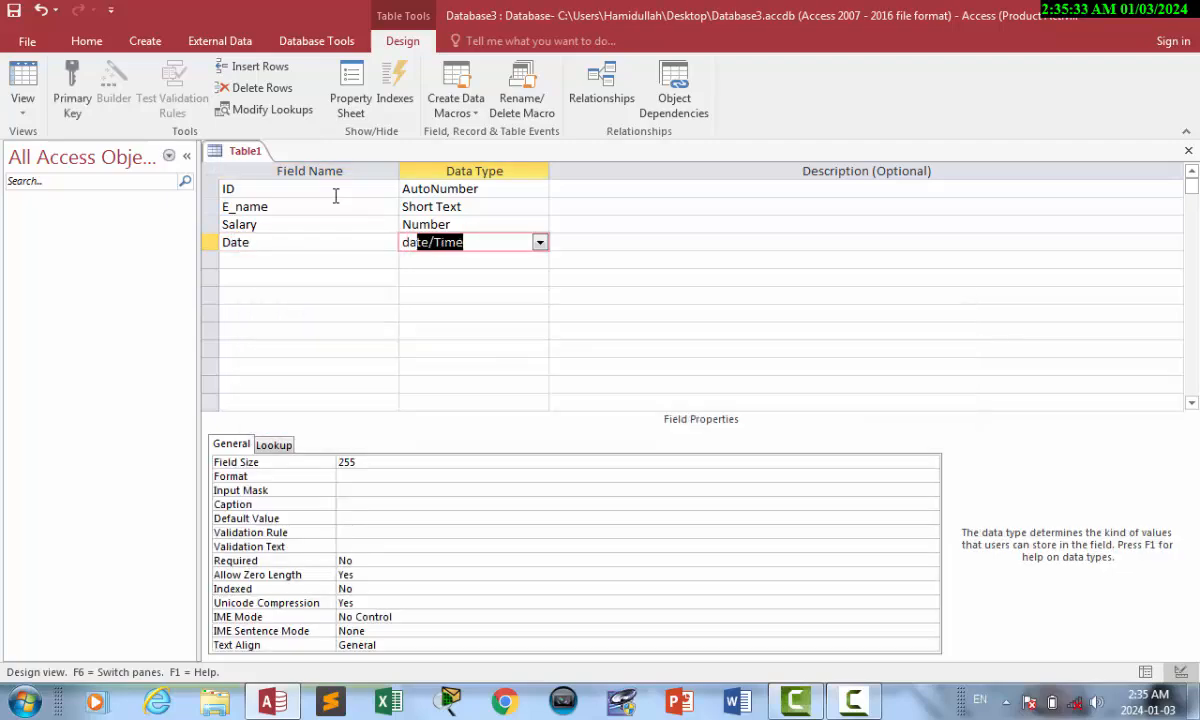
key("Tab")
key("Tab")
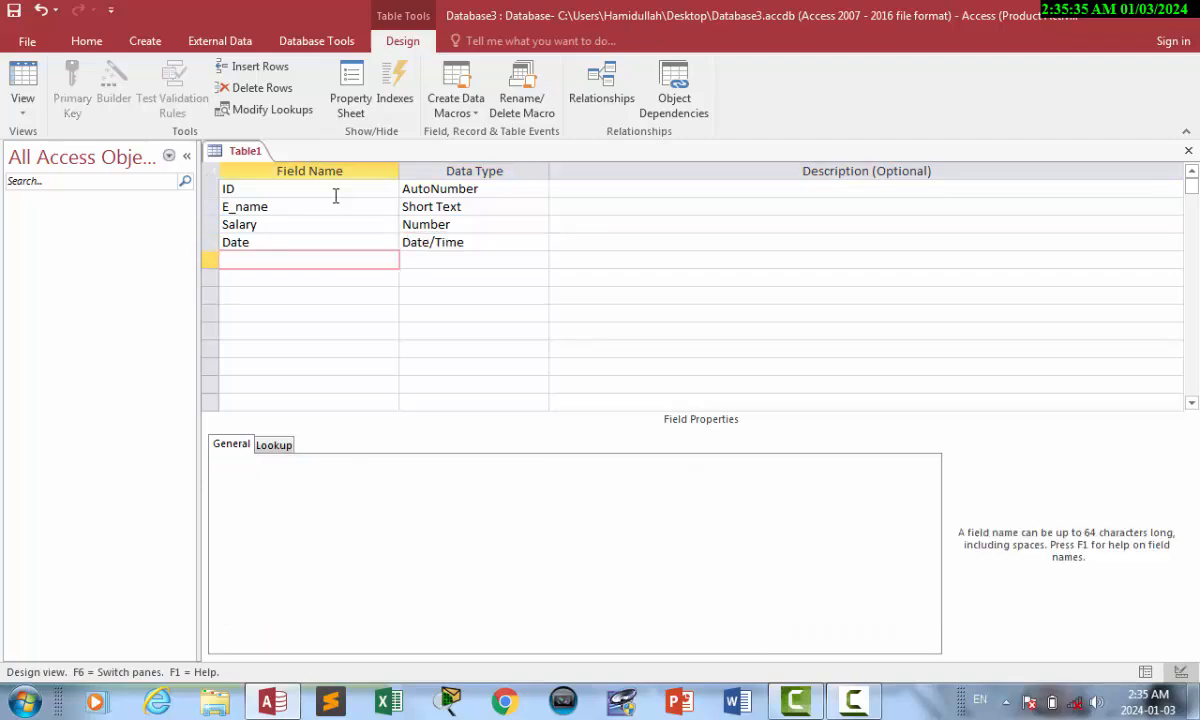
Save the table as E_name, letting Access make ID the primary key.
key("ctrl+s")
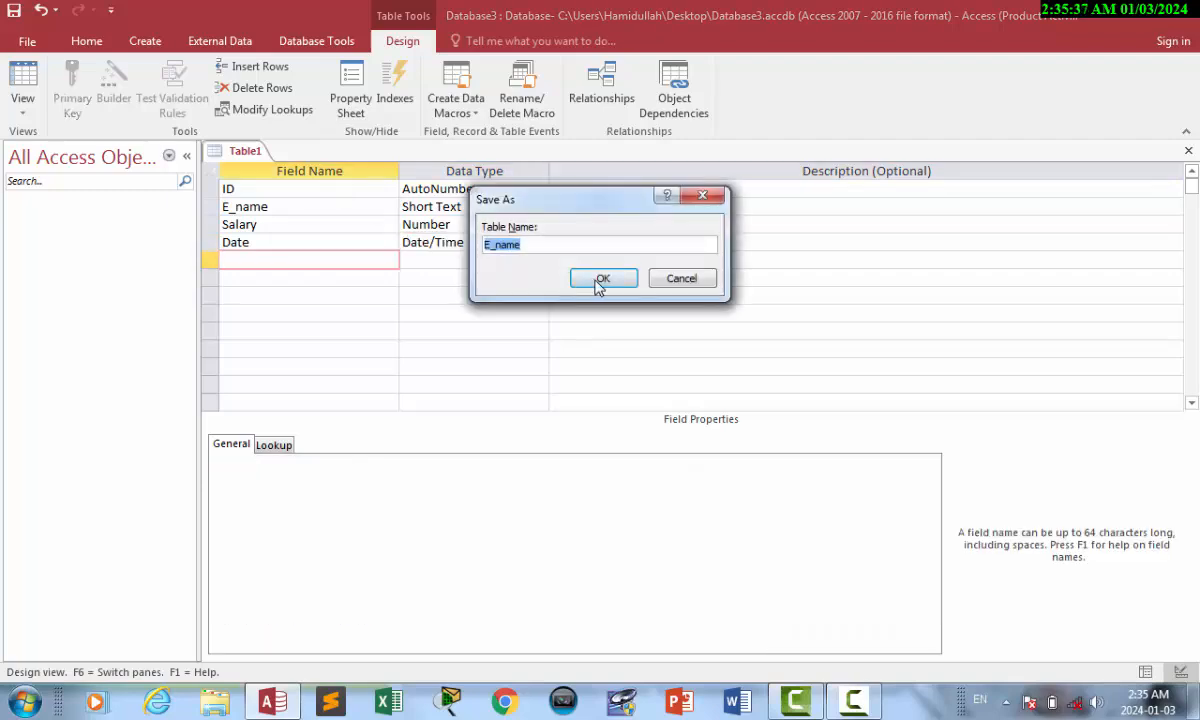
left_click(597, 284)
left_click(531, 415)
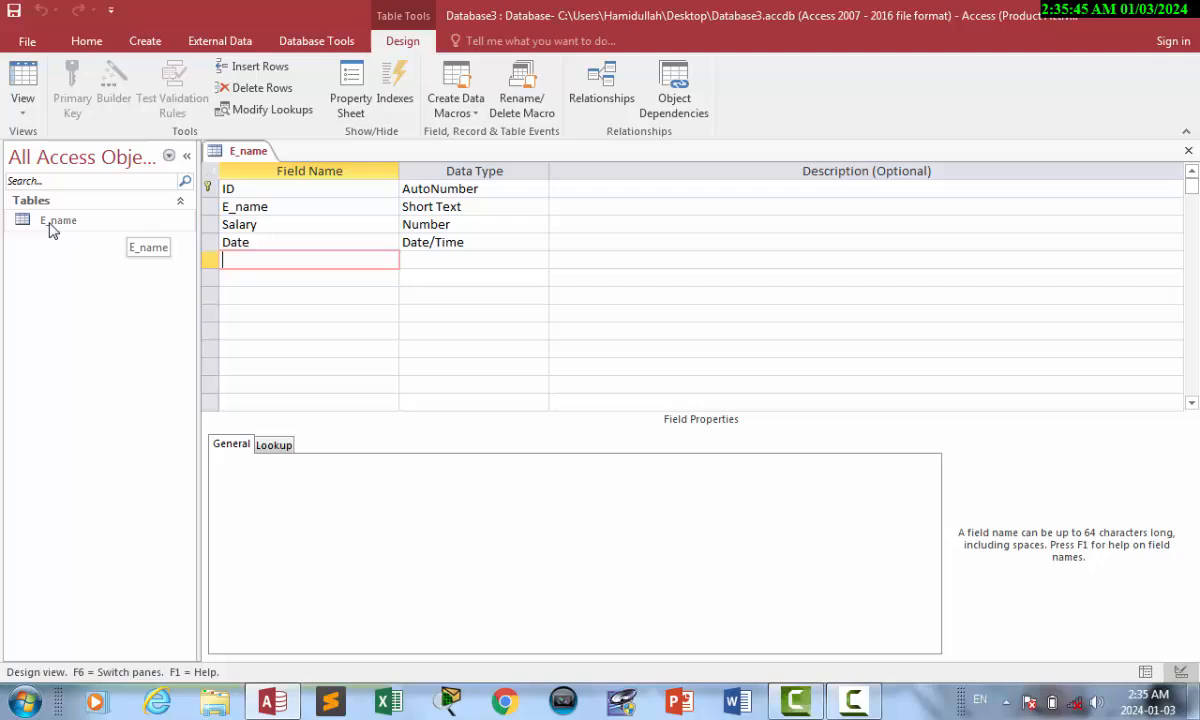
left_click(306, 236)
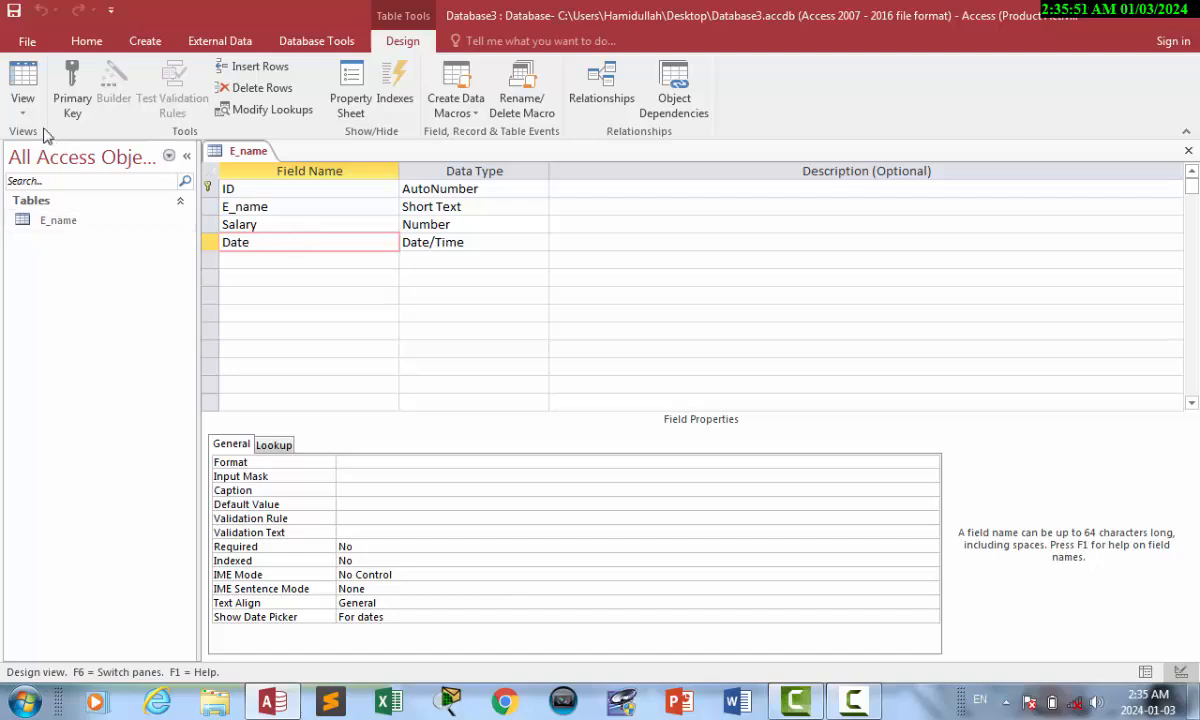
In Datasheet view enter record 1: an employee name, salary 34561 and today's date 2024-01-03.
left_click(20, 78)
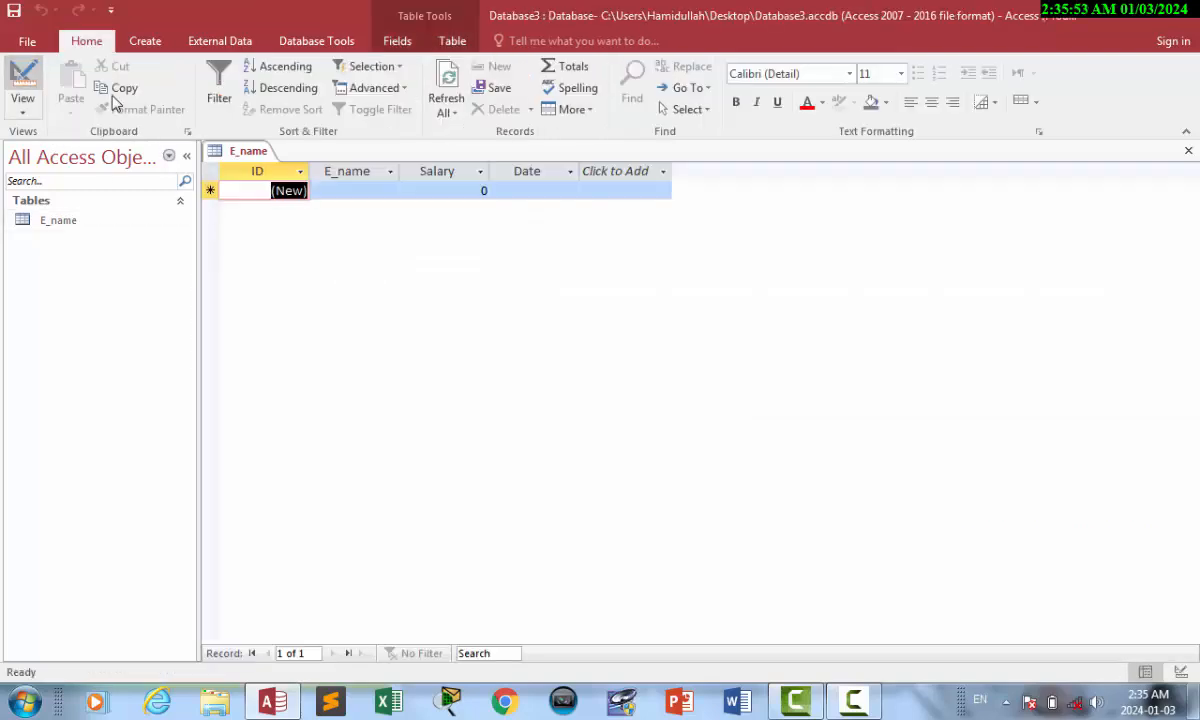
left_click(365, 191)
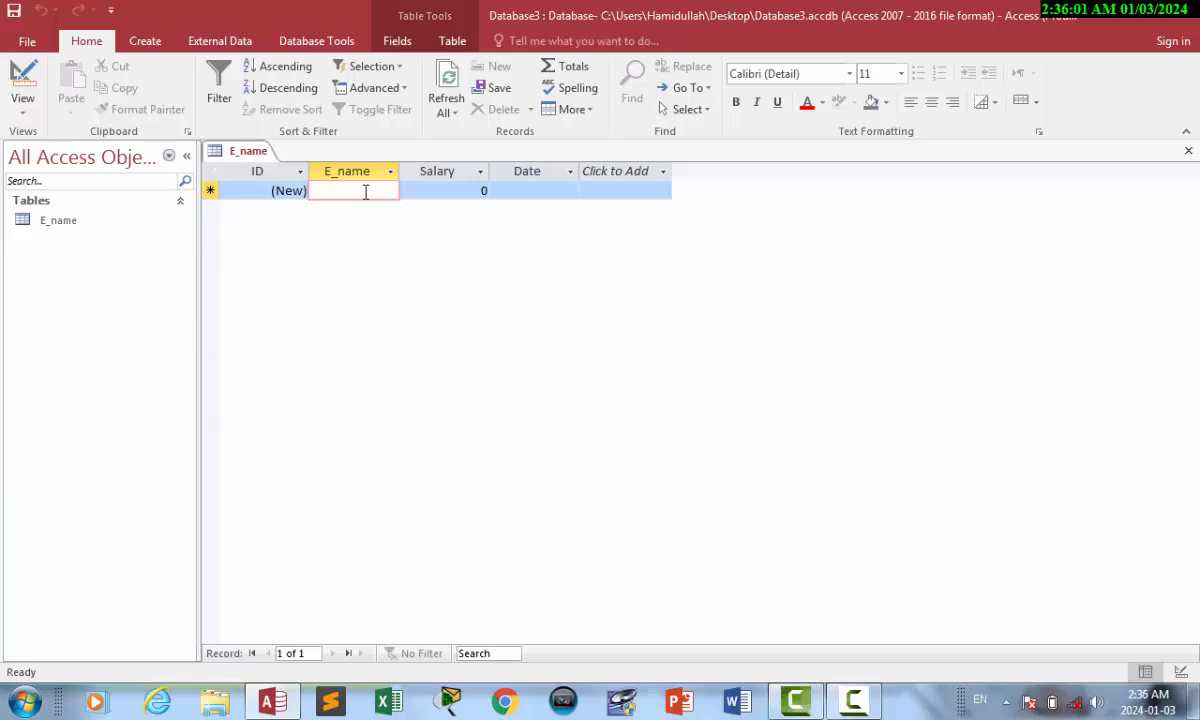
type("Hamidullah")
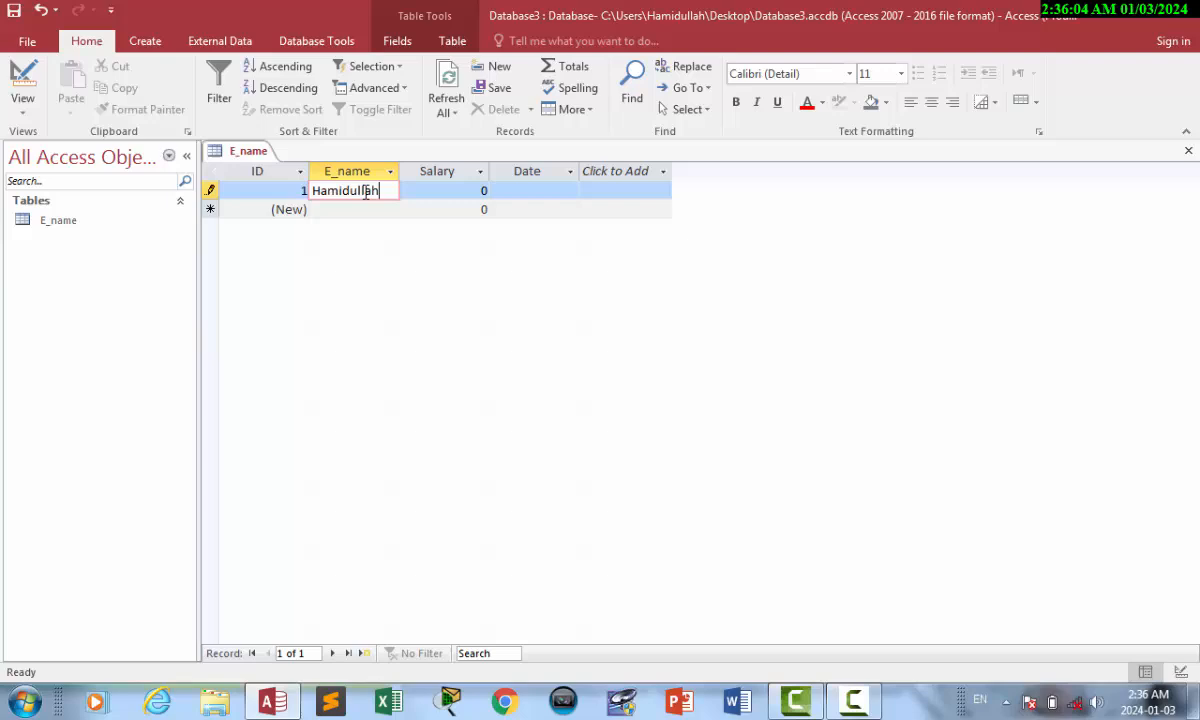
key("Tab")
type("34561")
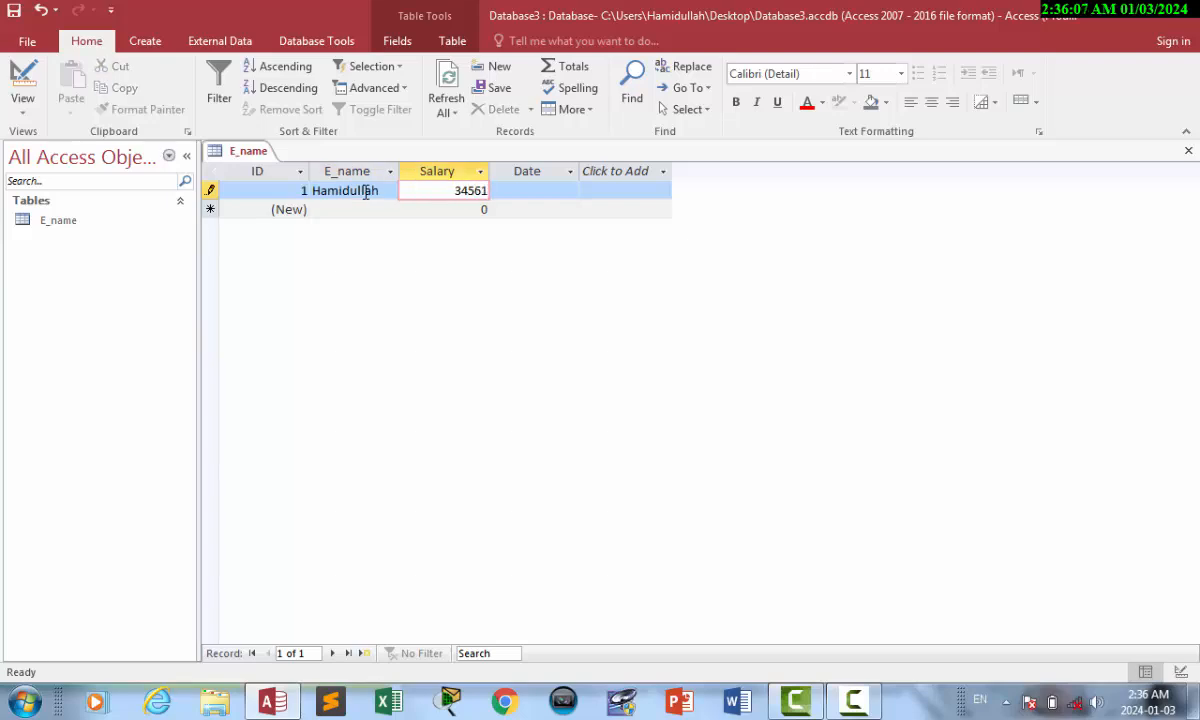
key("Tab")
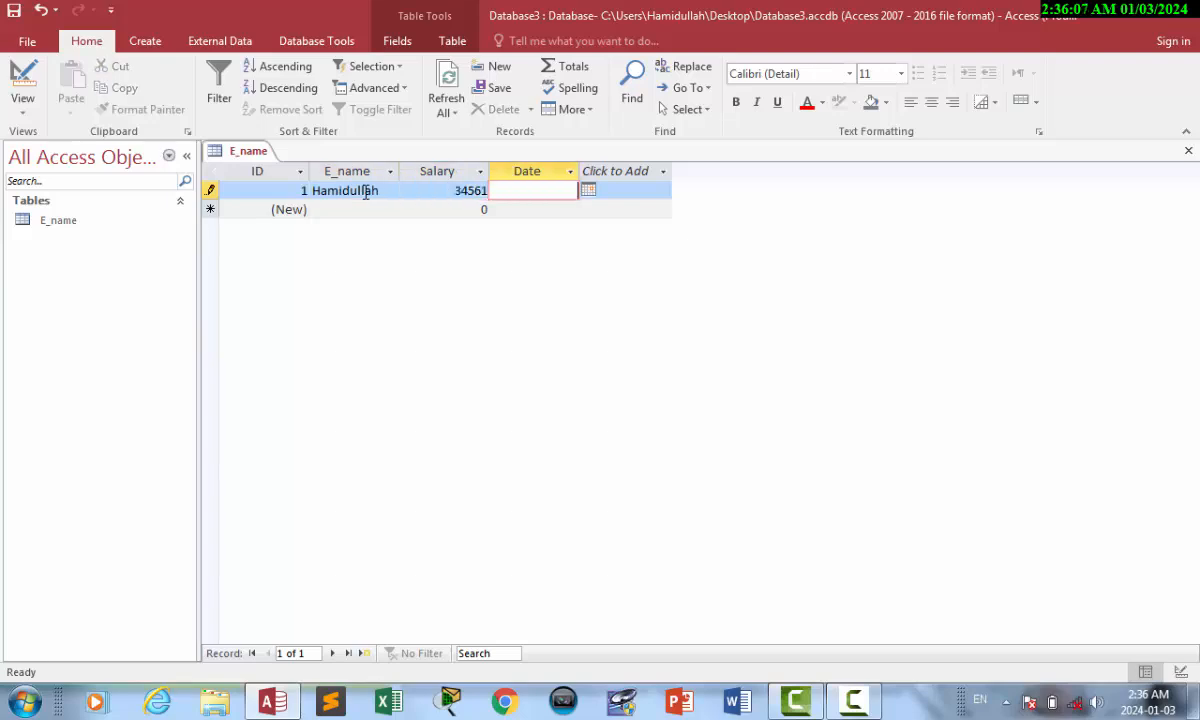
key("ctrl+semicolon")
Start a second record with another name, then return to Design view.
key("Tab")
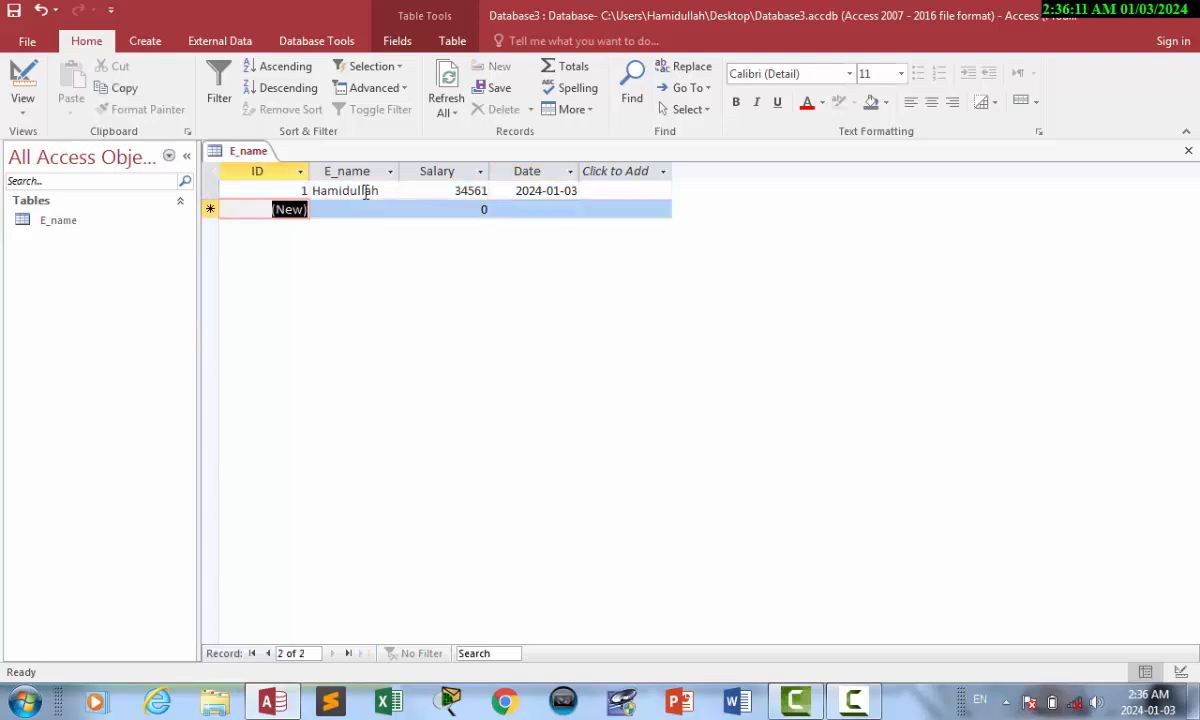
key("Tab")
type("khan")
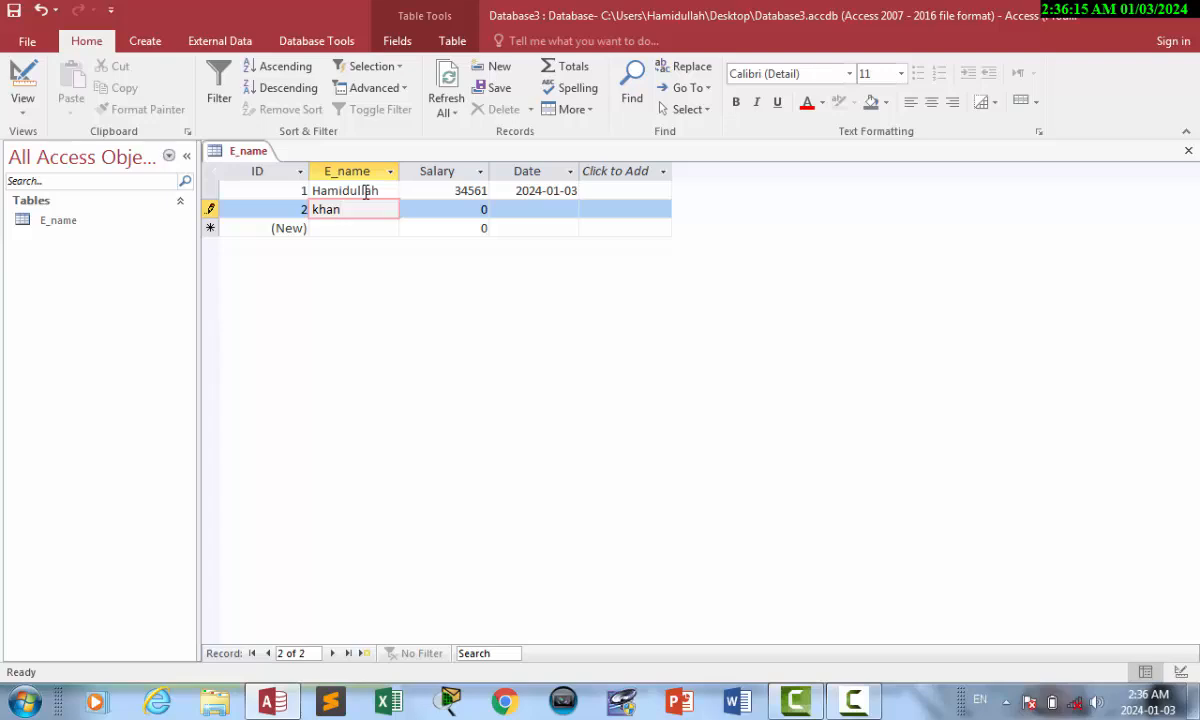
left_click(31, 80)
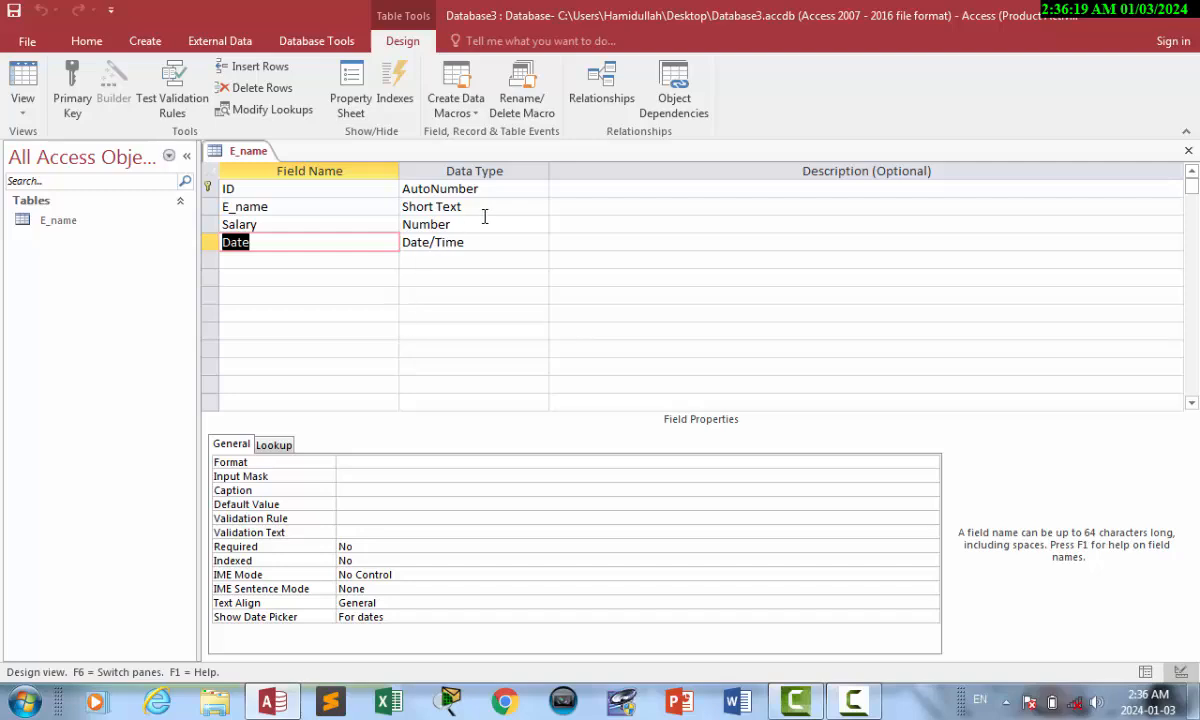
Change the E_name Field Size from 255 to 3 and save, accepting the data-loss warning.
left_click(458, 205)
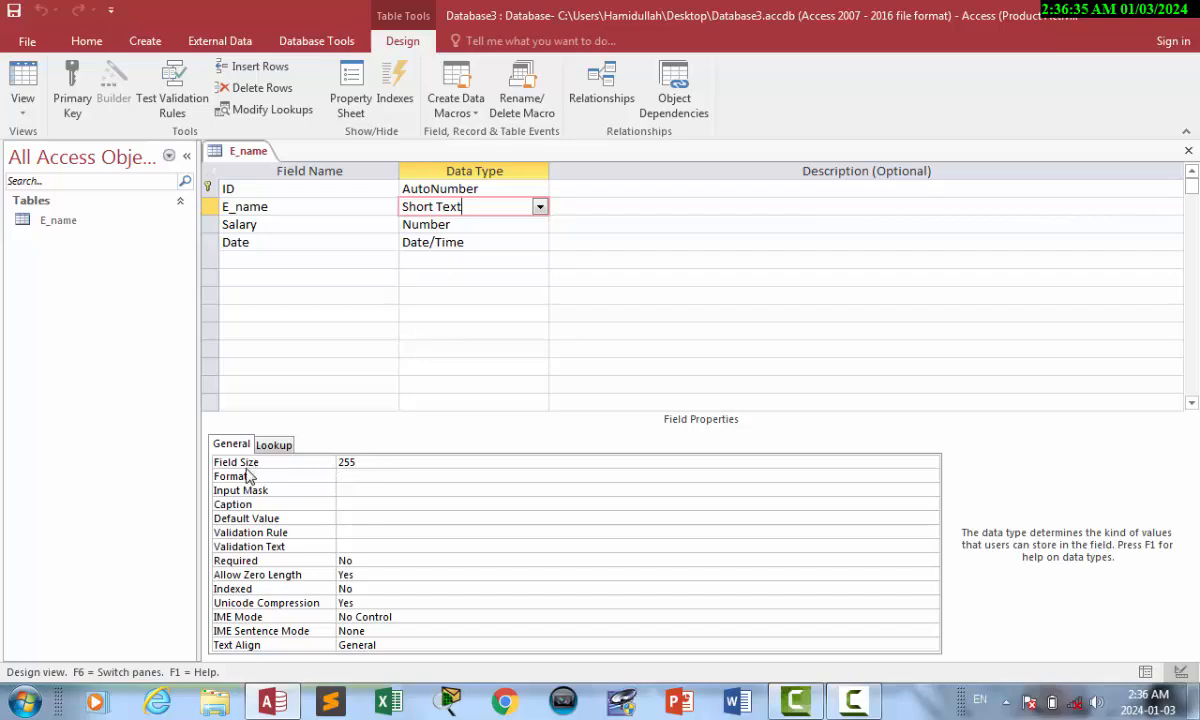
key("super+plus")
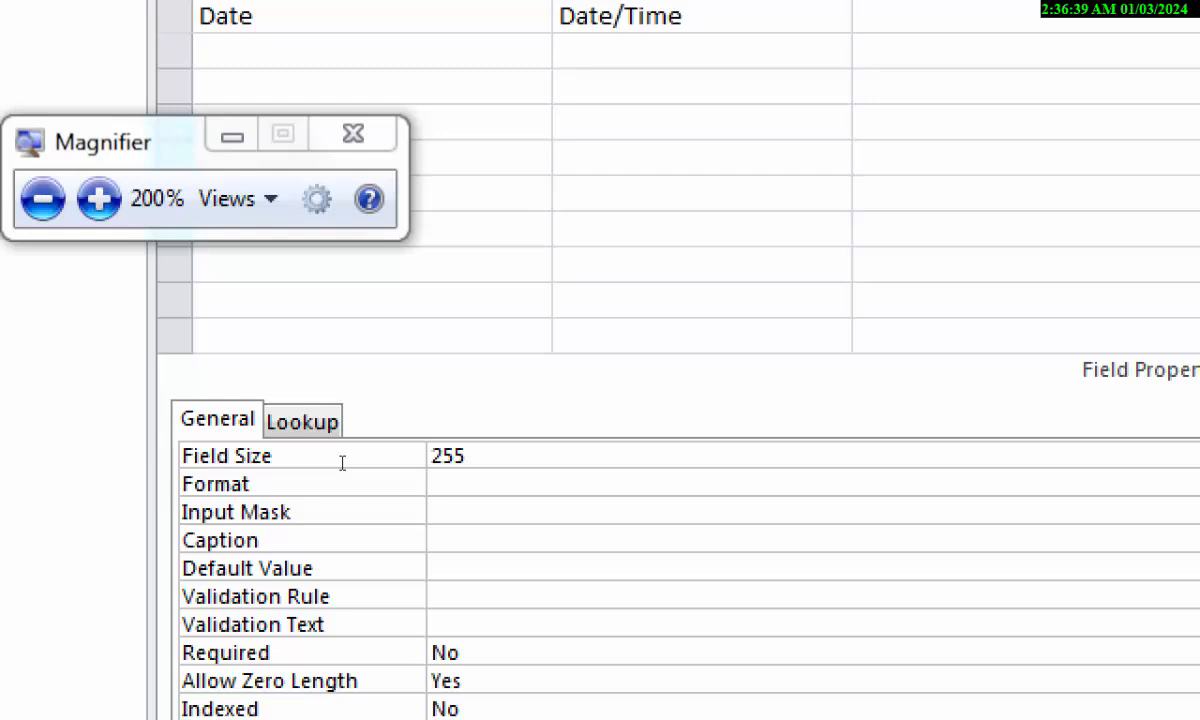
key("shift+Left")
key("shift+Left")
key("shift+Left")
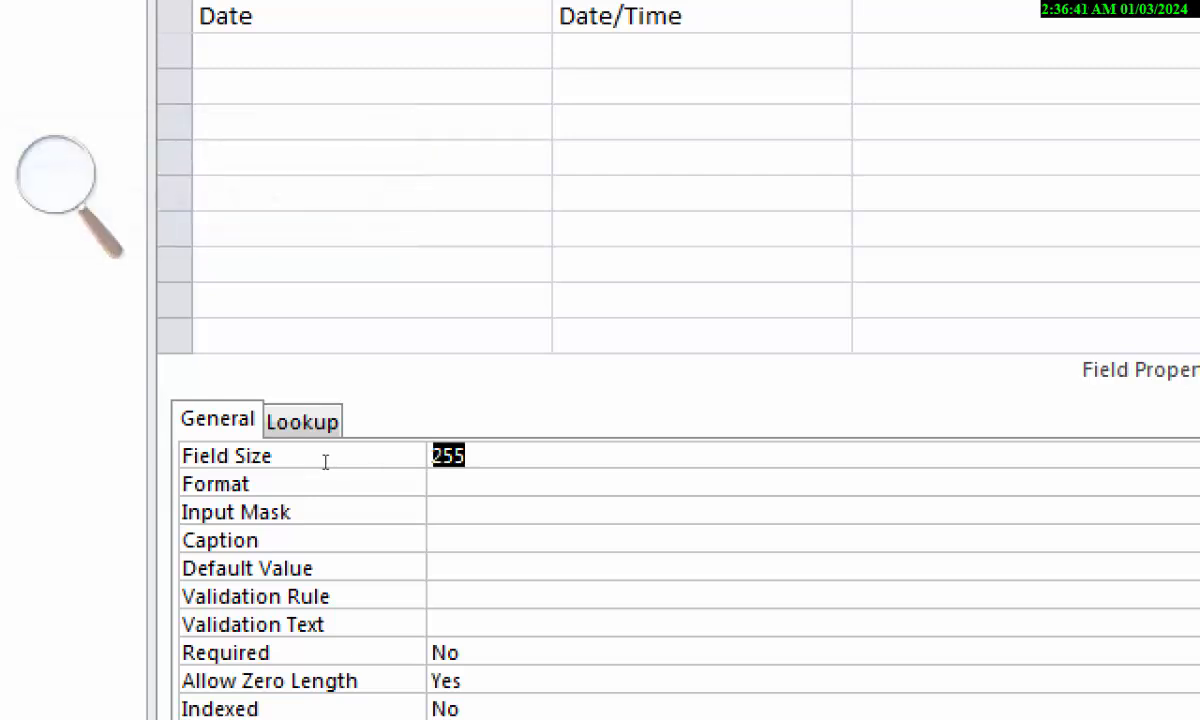
type("3")
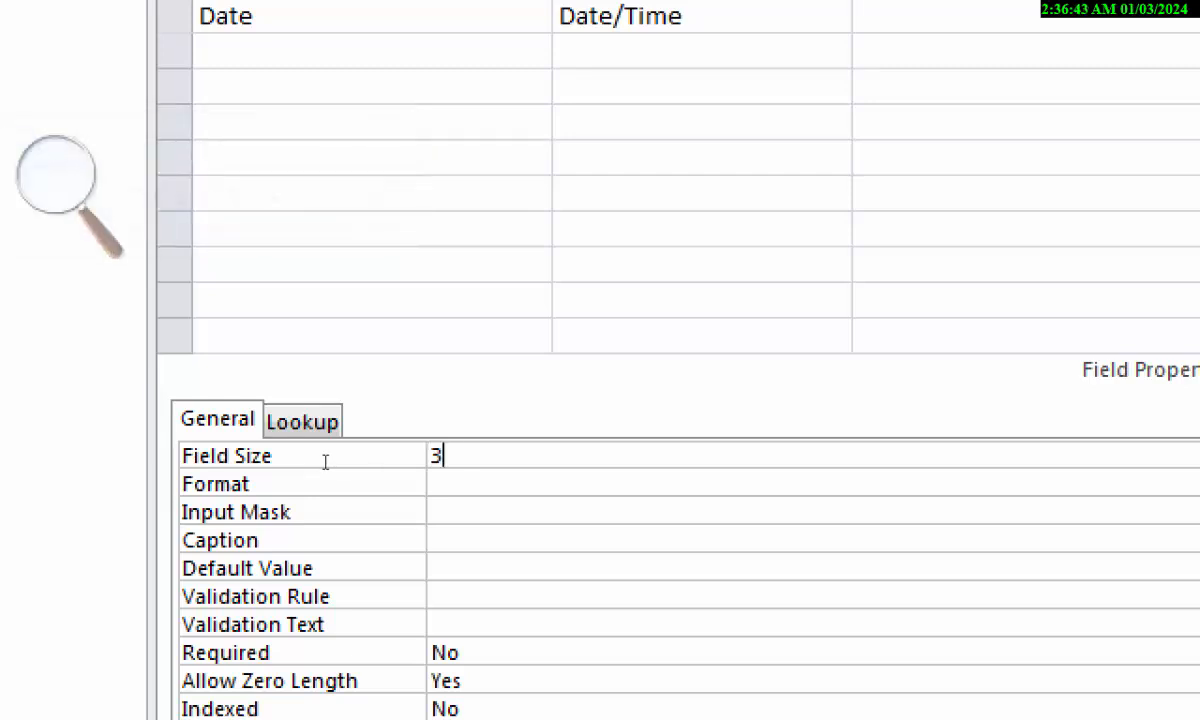
key("super+Escape")
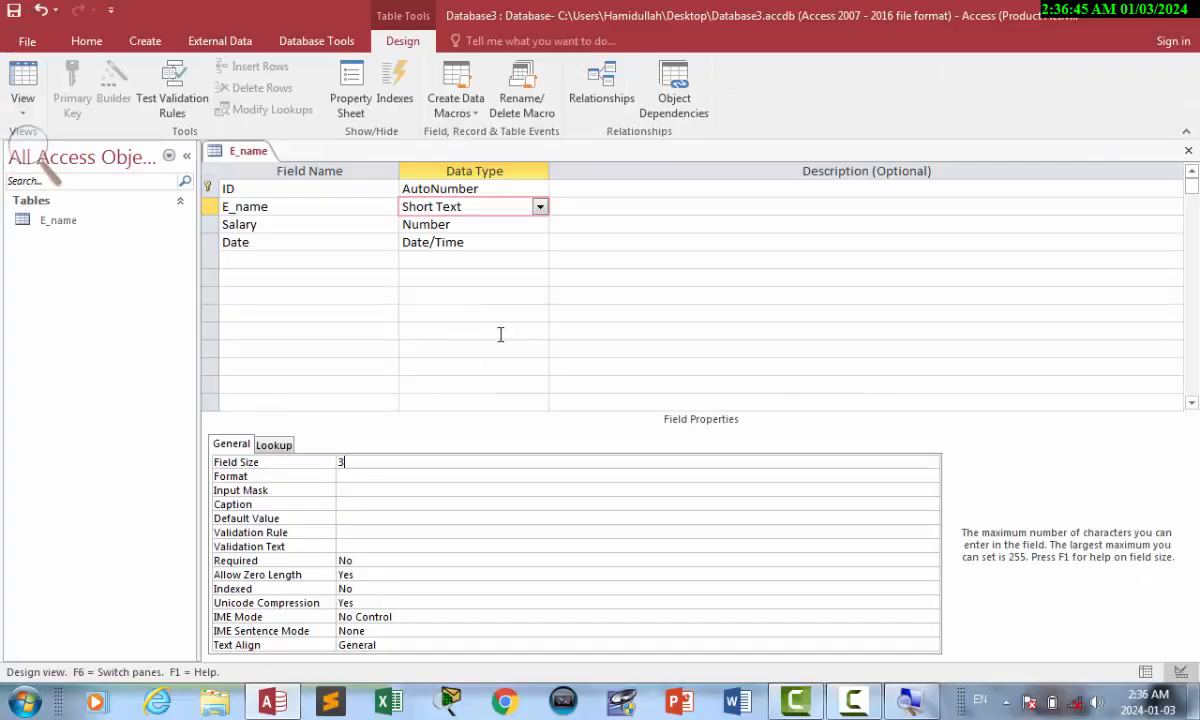
key("ctrl+s")
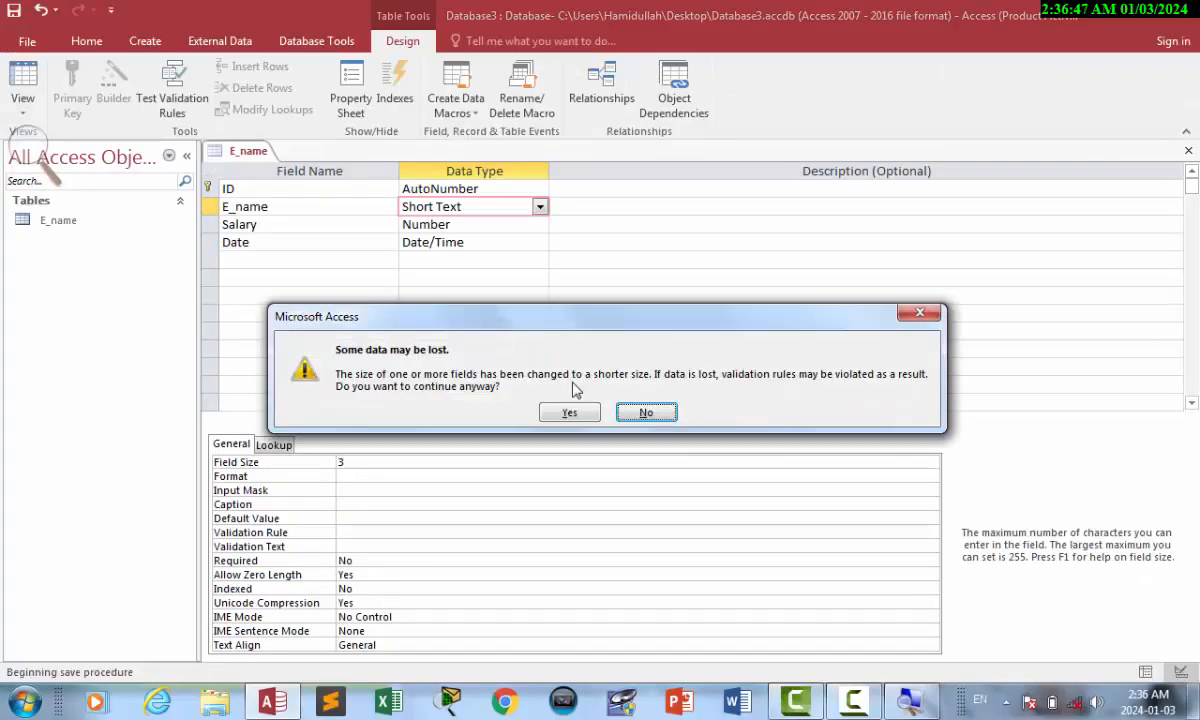
left_click(569, 413)
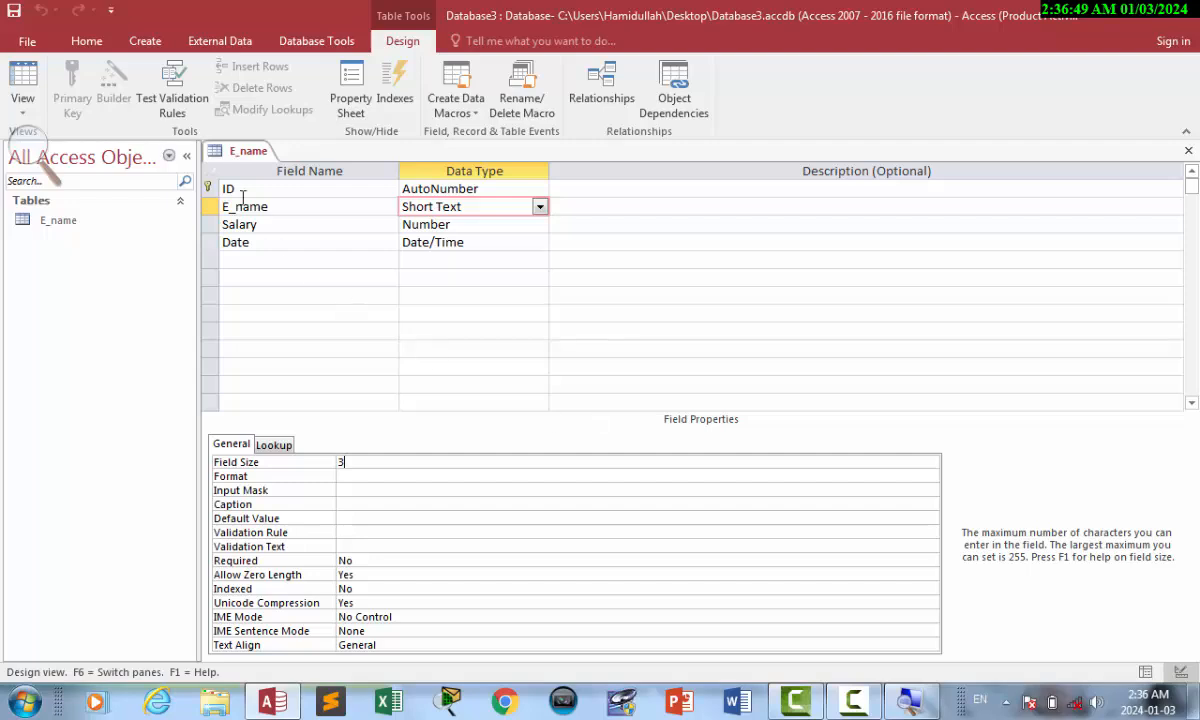
Retype record 1's truncated name in lowercase in Datasheet view, then go back to Design view.
left_click(20, 72)
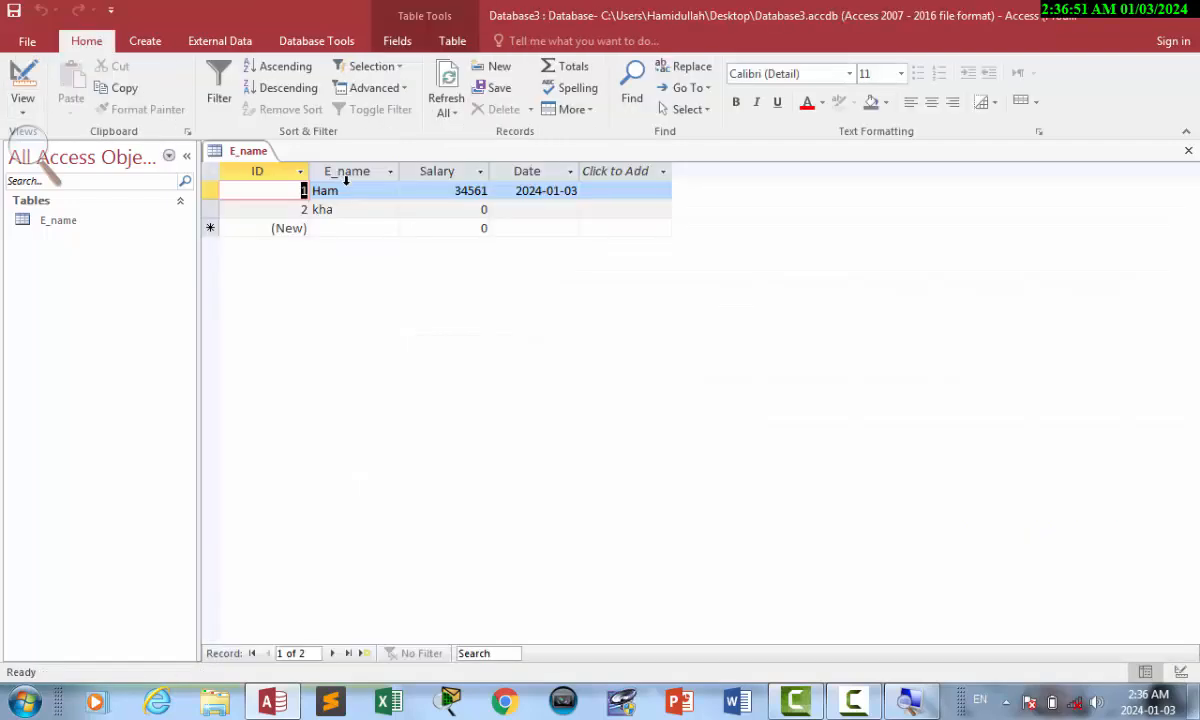
left_click_drag(363, 194, 268, 200)
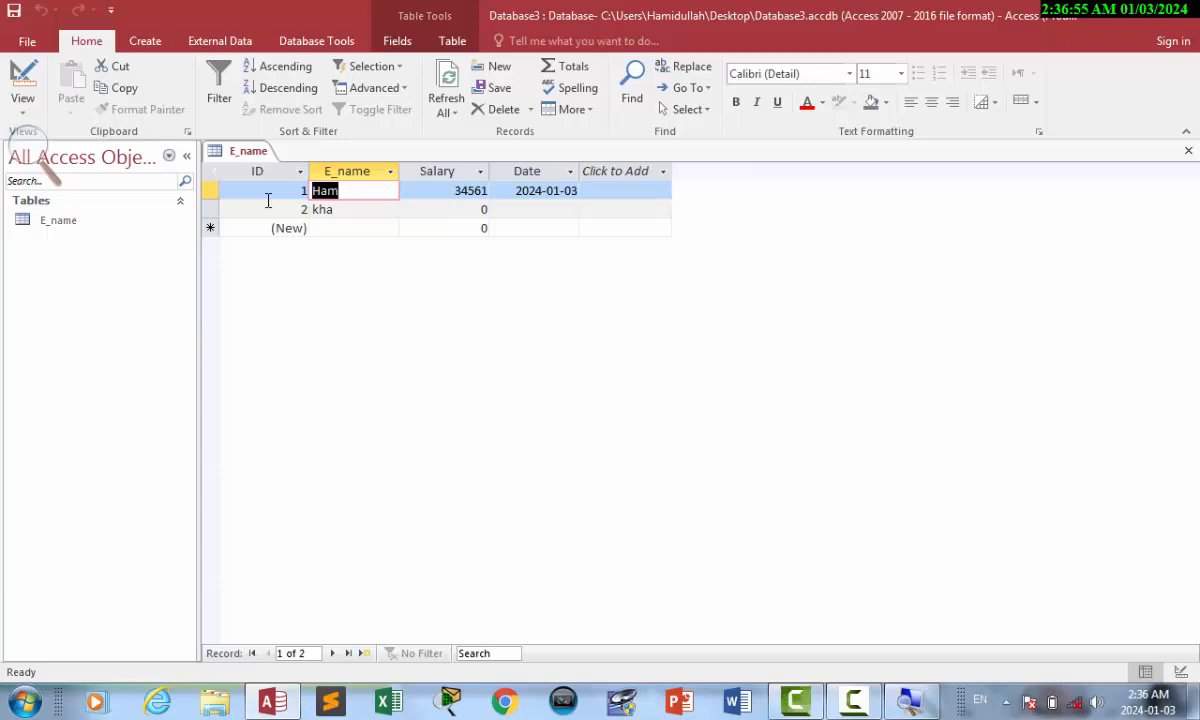
type("ham")
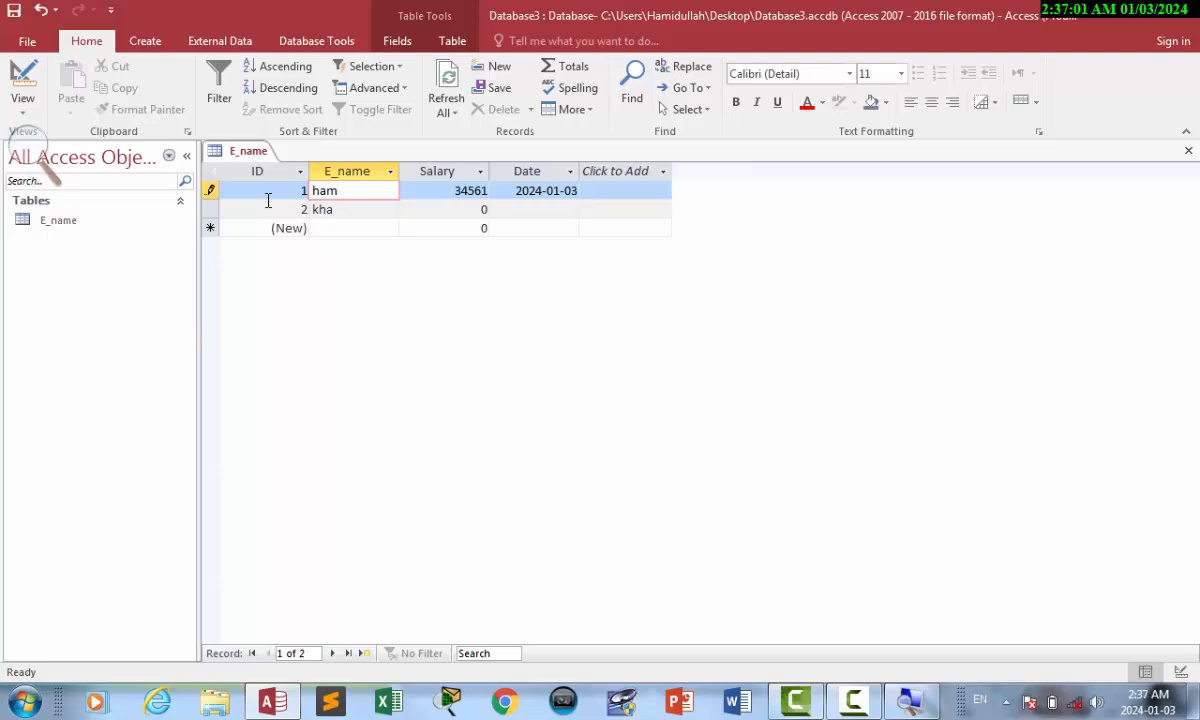
left_click(22, 80)
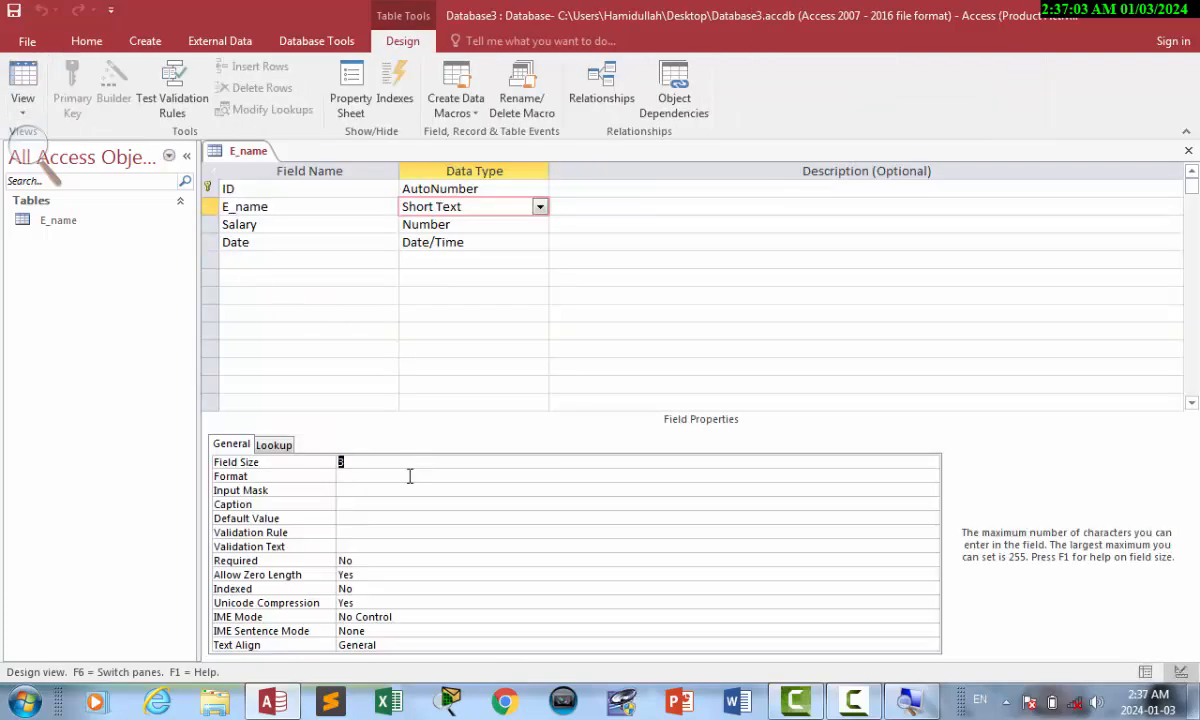
Clear the E_name Field Size value and enter 255.
left_click(367, 476)
left_click(367, 462)
key("super+plus")
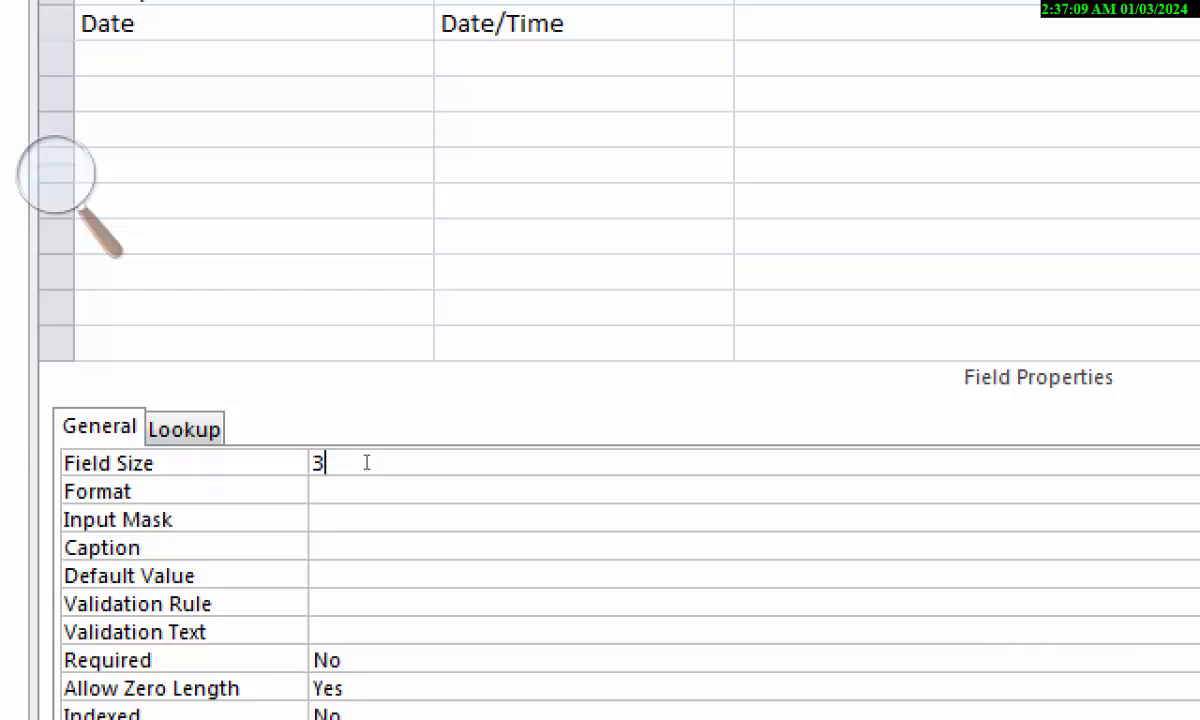
key("super+minus")
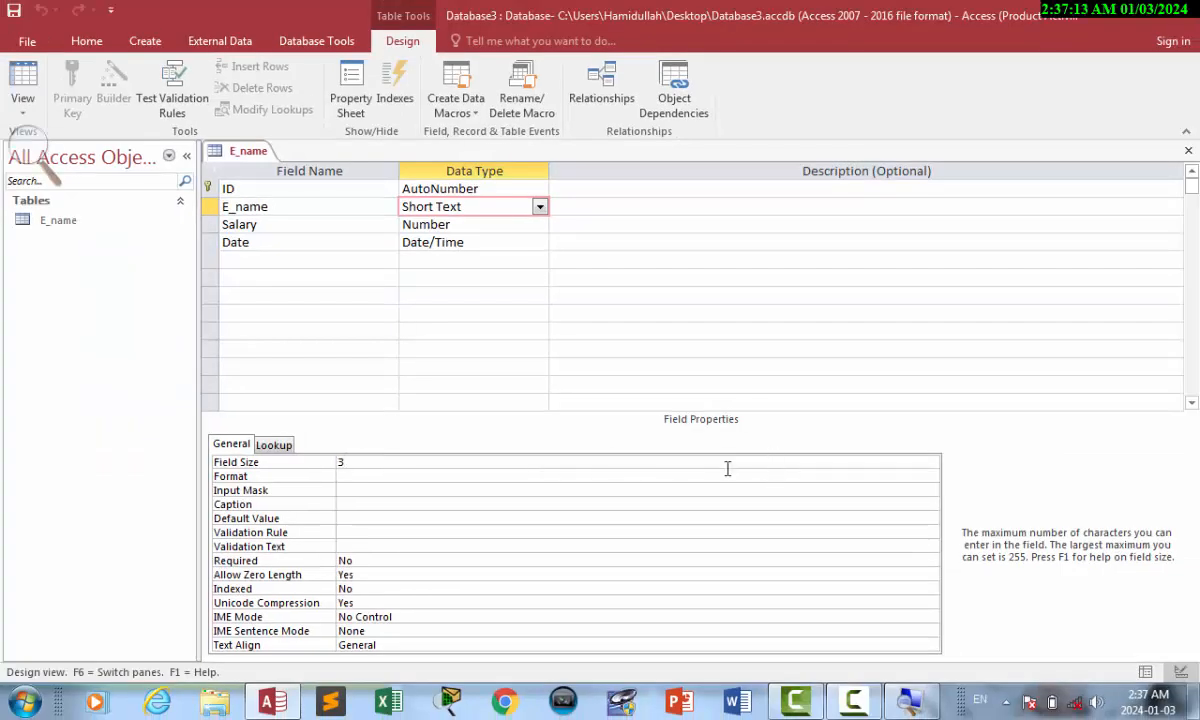
left_click(608, 489)
left_click(540, 460)
left_click(291, 463)
key("BackSpace")
type("255")
Change the E_name Field Size to 5 and switch to Datasheet view.
left_click(370, 476)
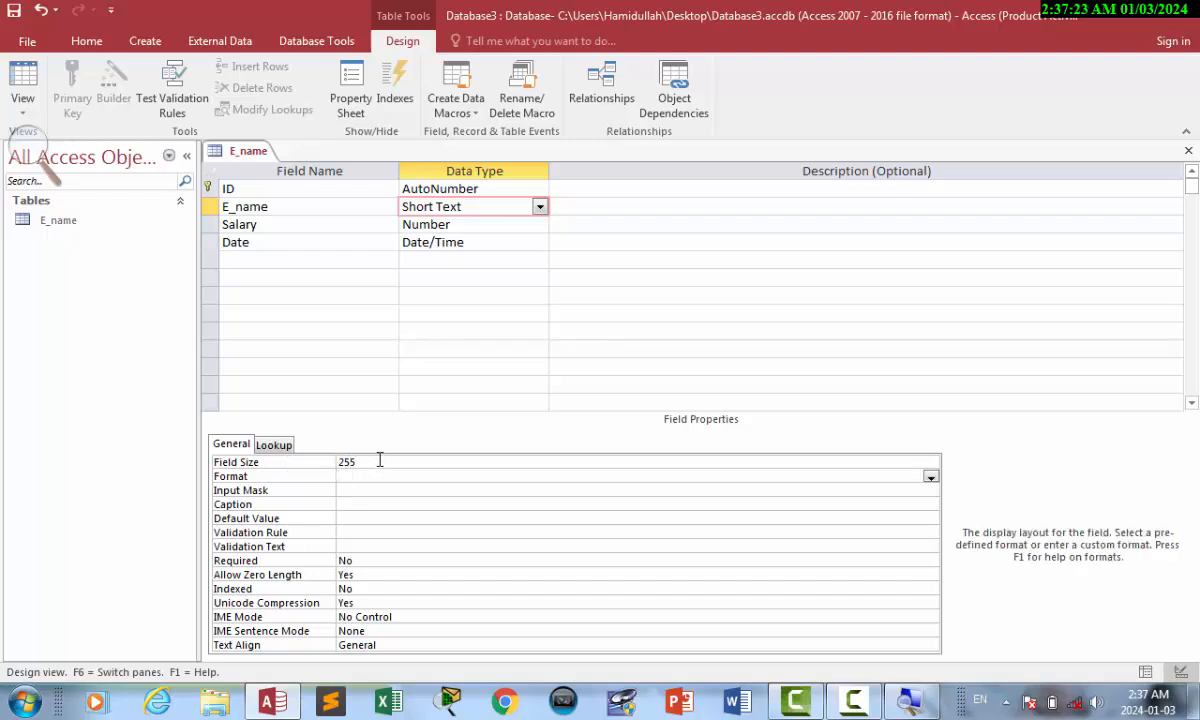
left_click(379, 461)
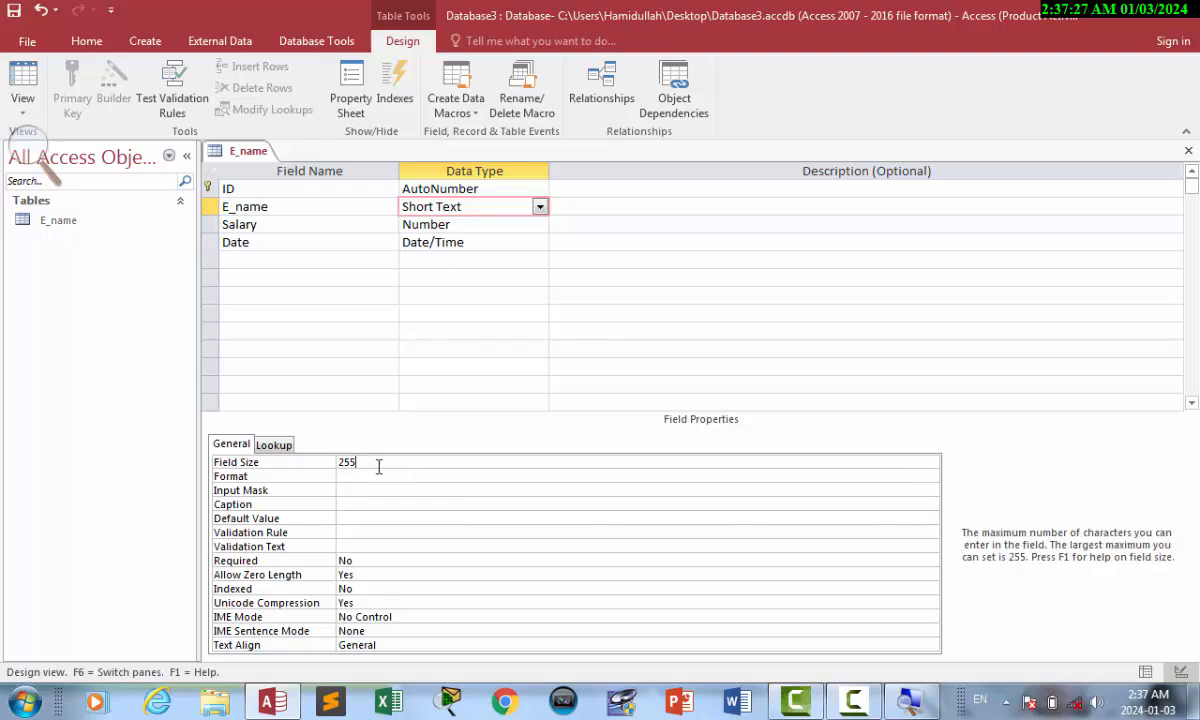
left_click(282, 465)
type("5")
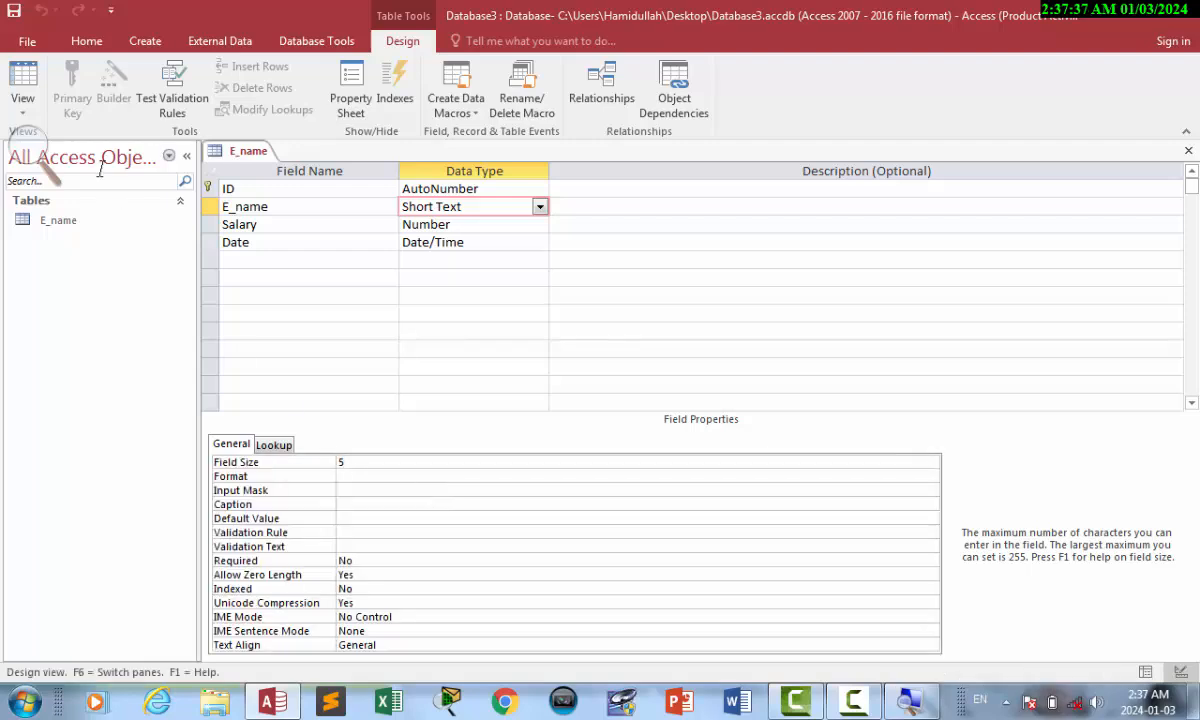
left_click(24, 78)
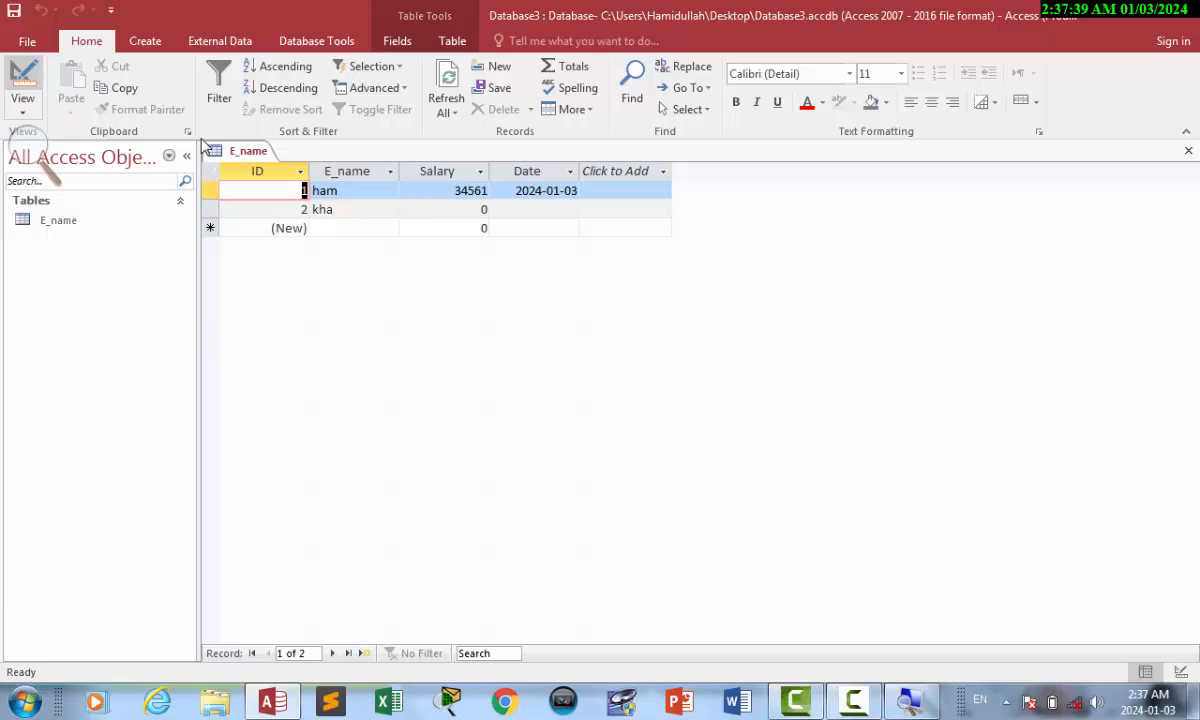
Clear record 1's name cell and return to Design view.
left_click(347, 190)
key("BackSpace")
key("BackSpace")
key("BackSpace")
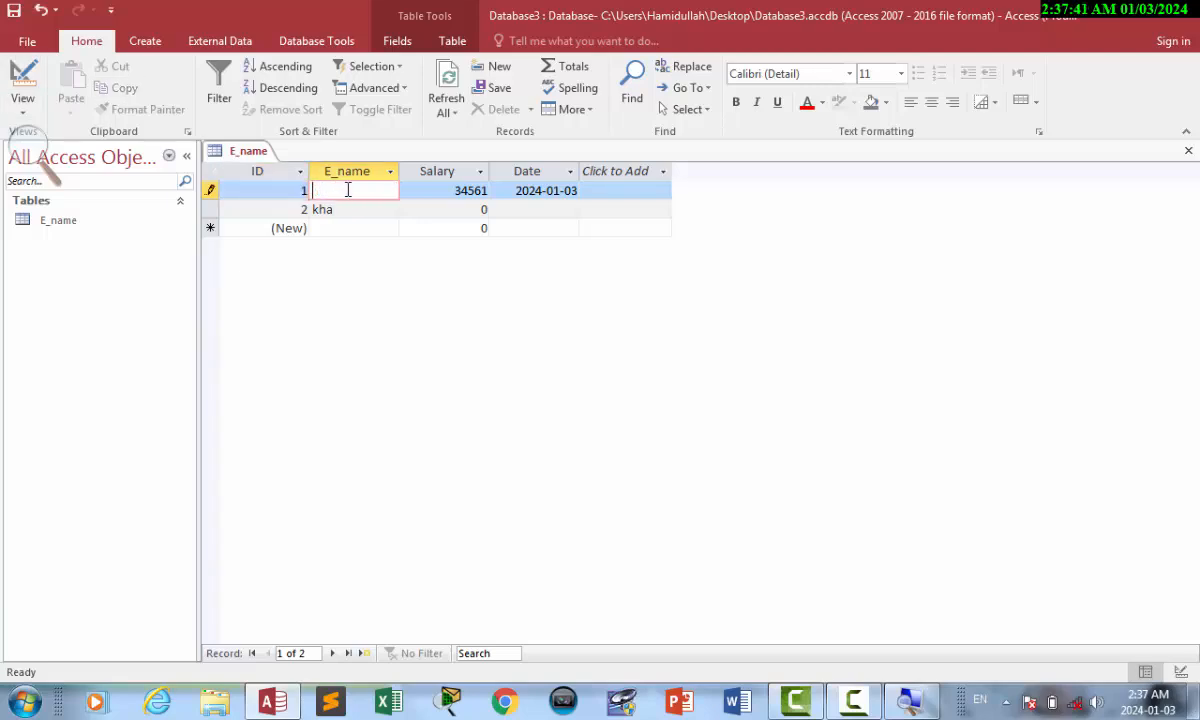
type("hamid")
key("BackSpace")
key("BackSpace")
key("BackSpace")
key("BackSpace")
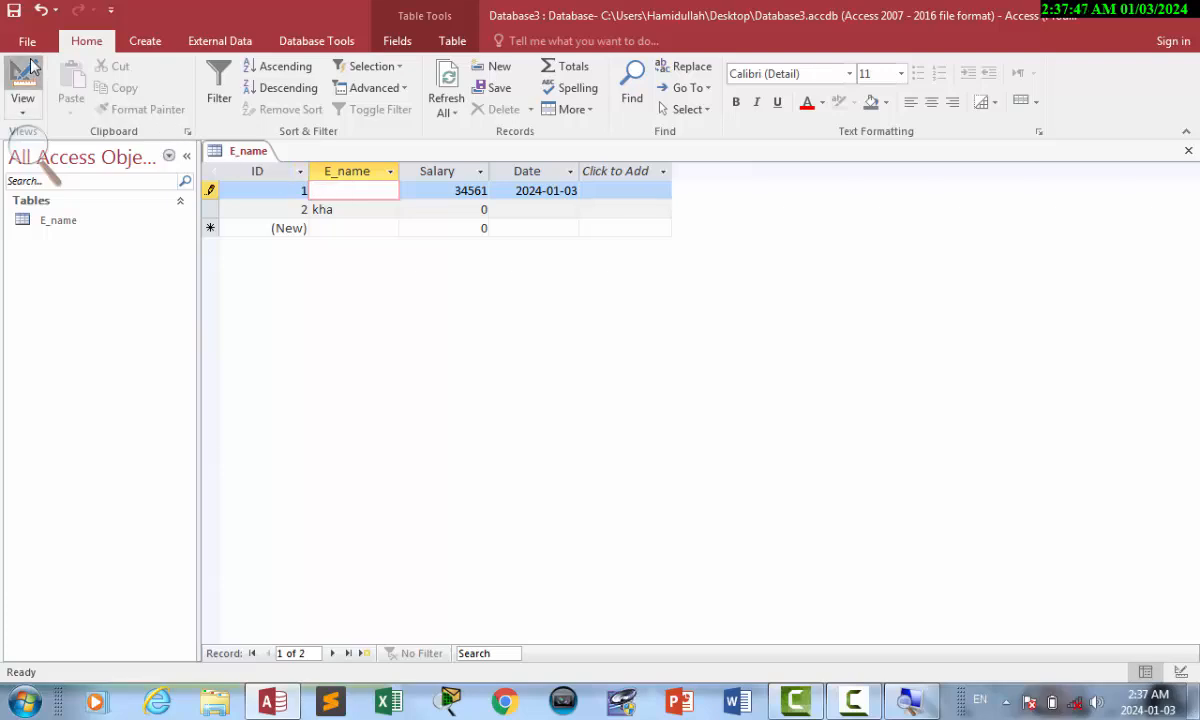
left_click(22, 80)
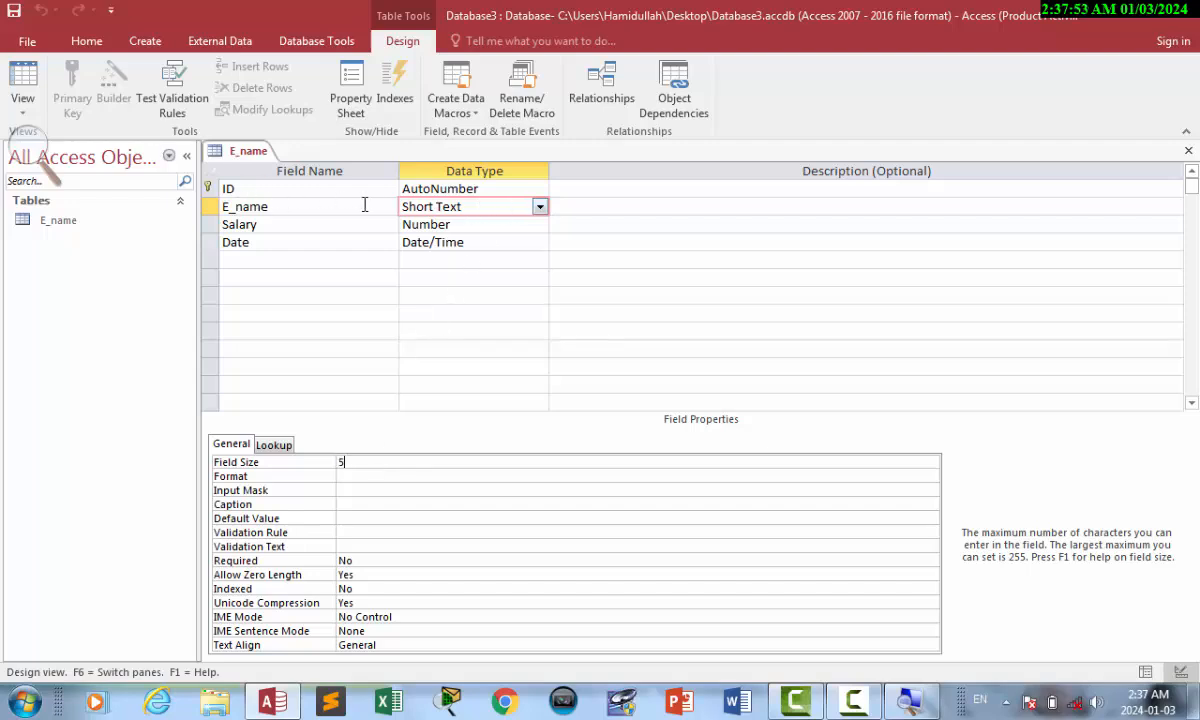
Select the E_name field and set its Field Size back to 255.
left_click(209, 206)
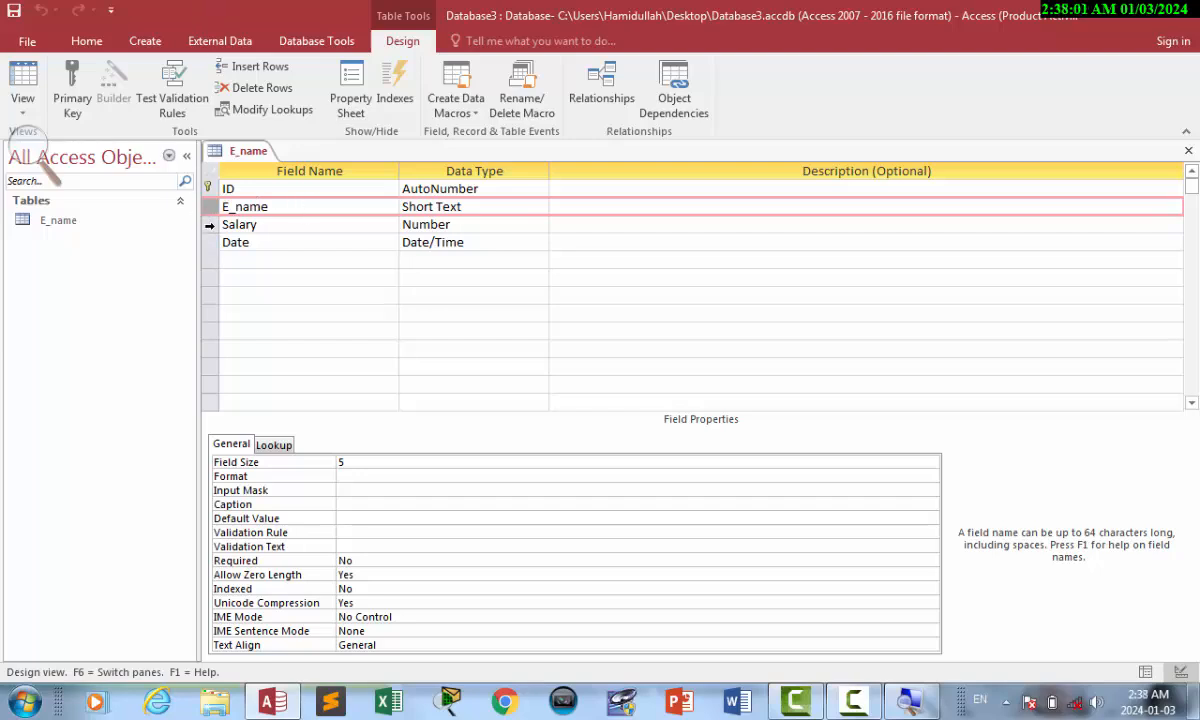
left_click(209, 225)
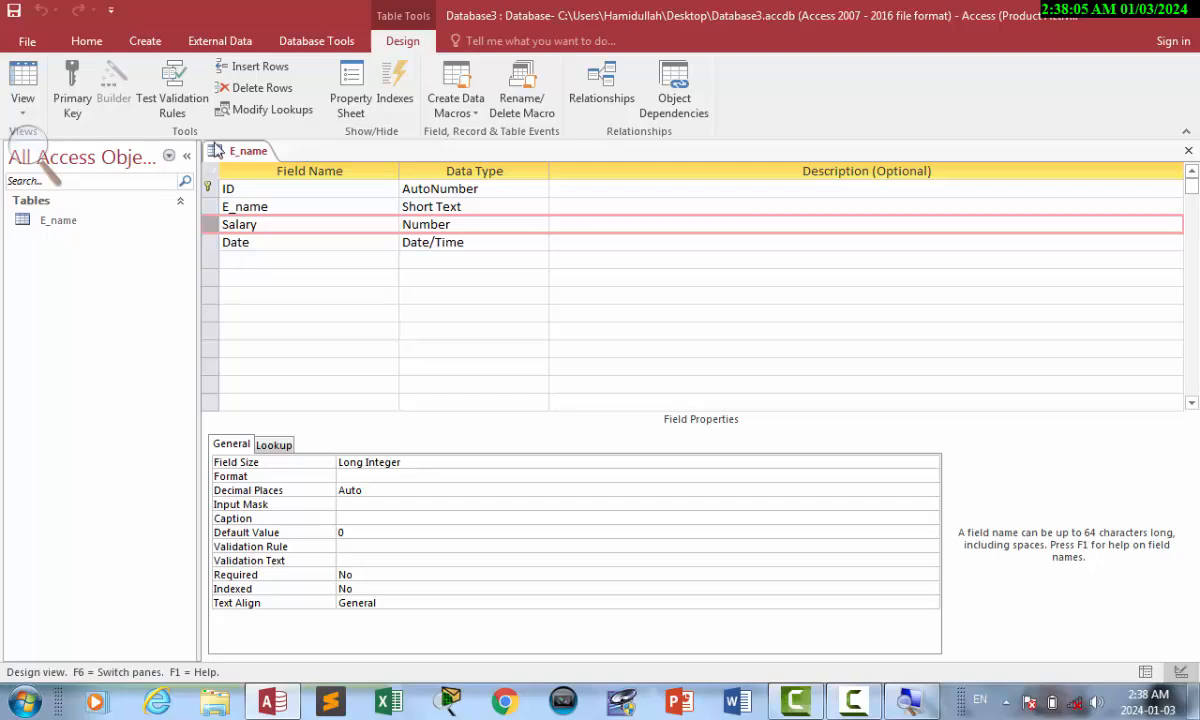
left_click(464, 207)
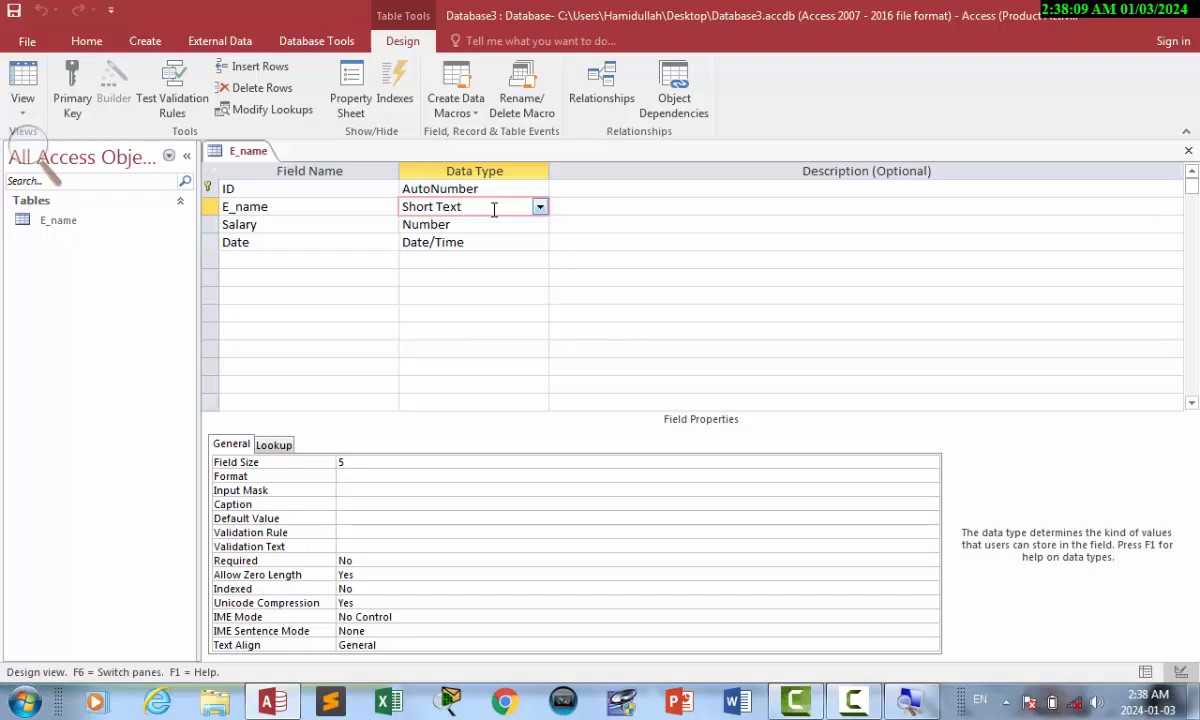
left_click(305, 462)
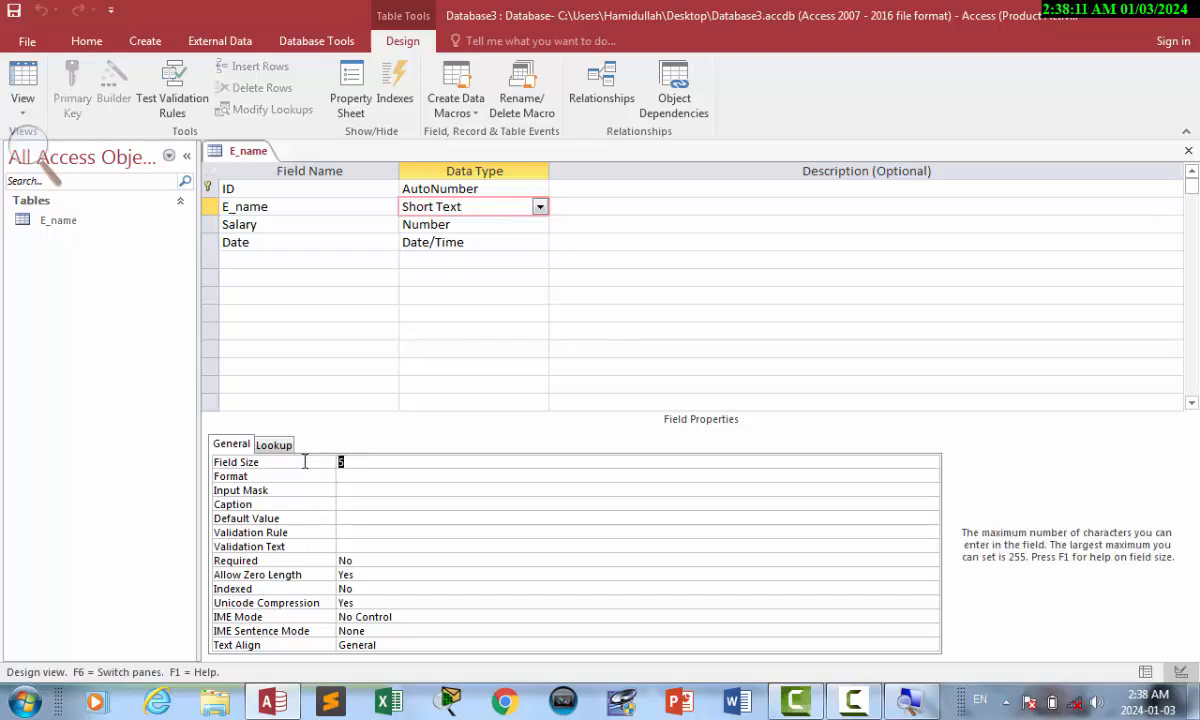
type("255")
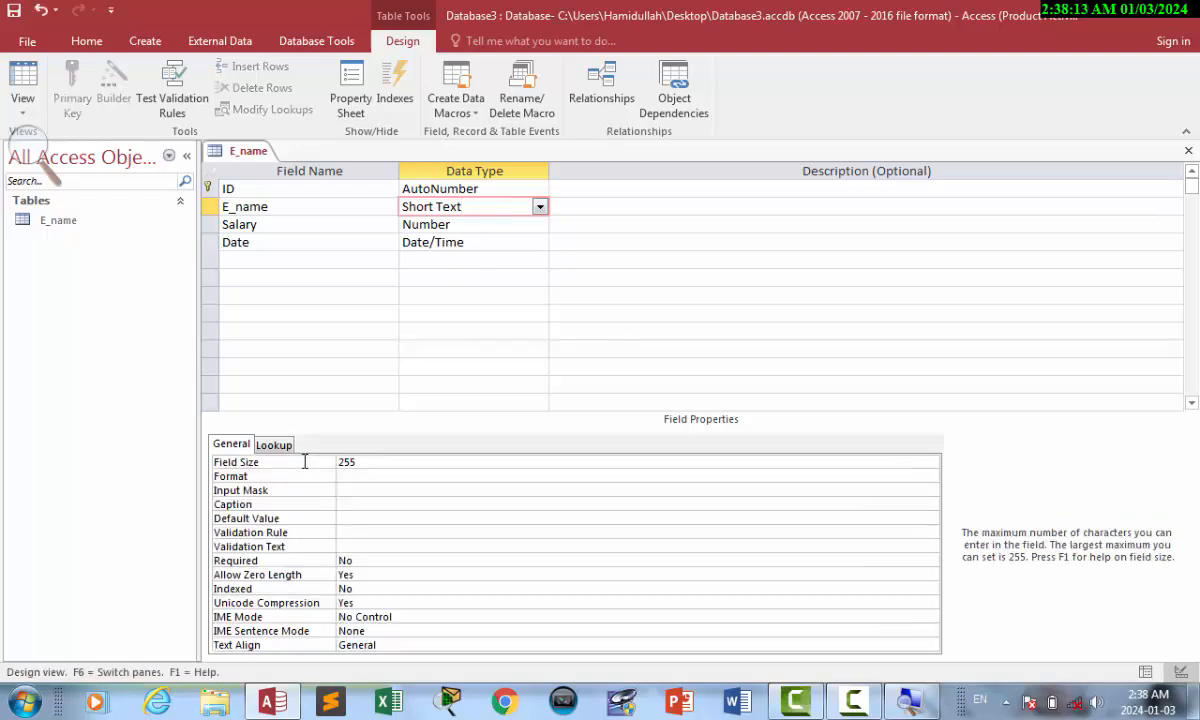
Toggle between Design and Datasheet views and step through the records to a new blank record.
left_click(851, 692)
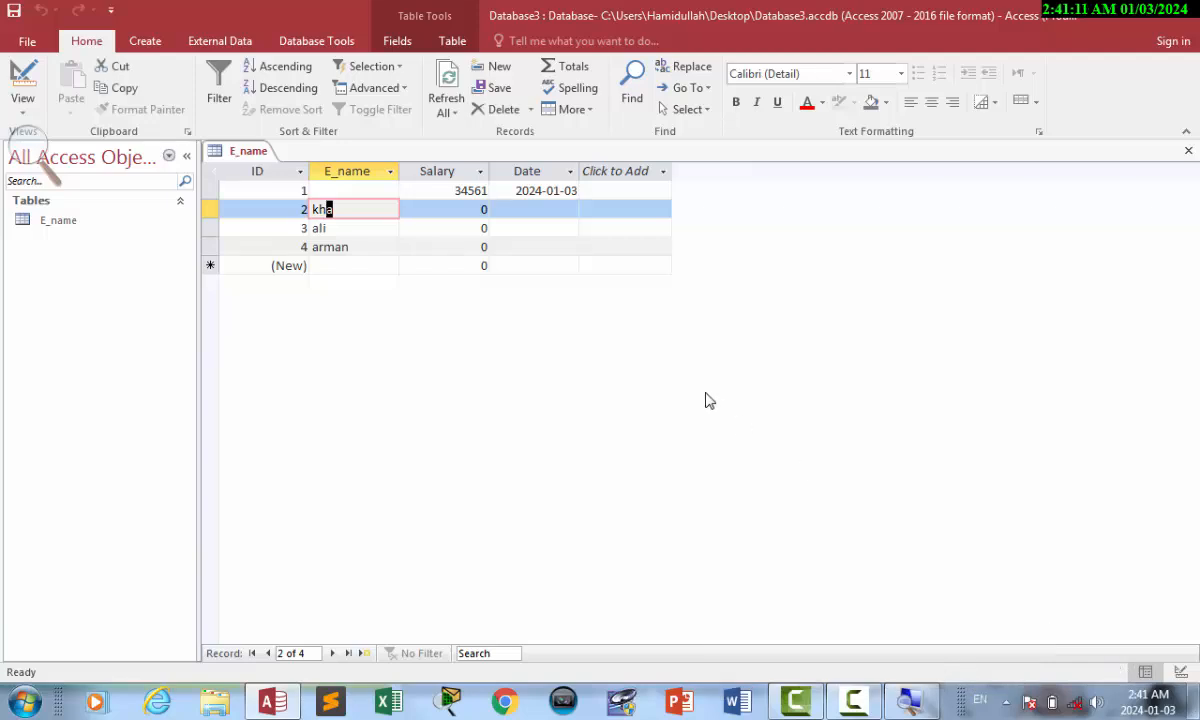
left_click(21, 97)
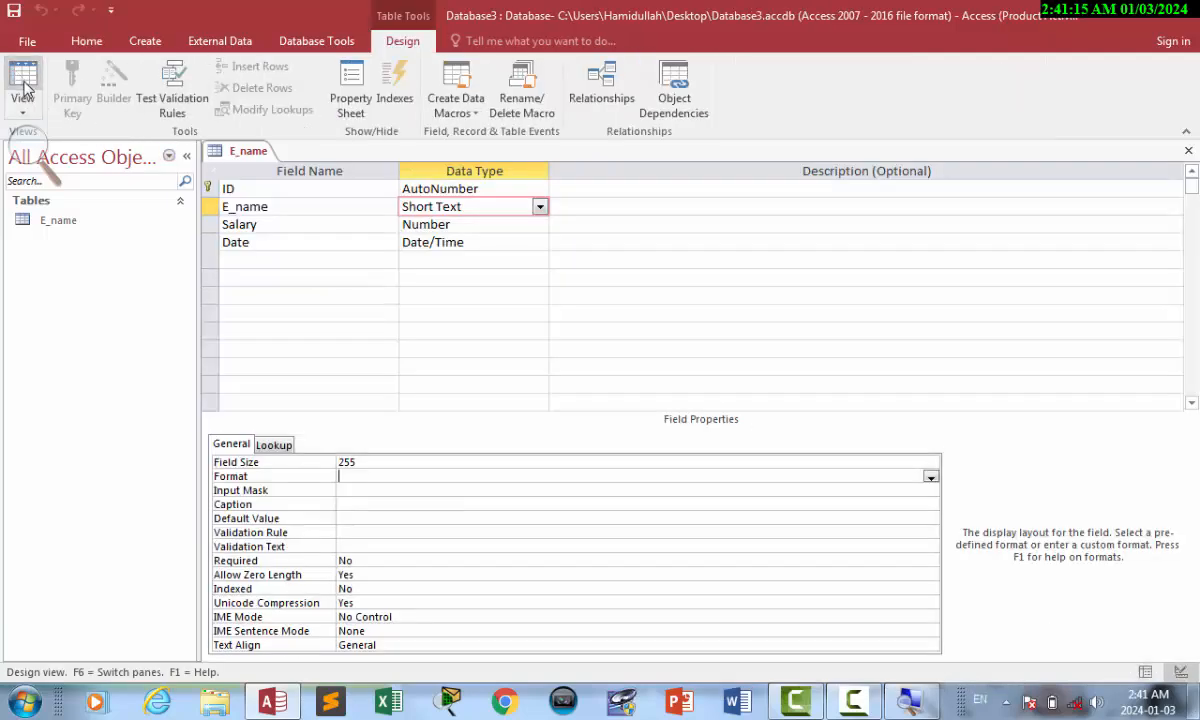
left_click(20, 68)
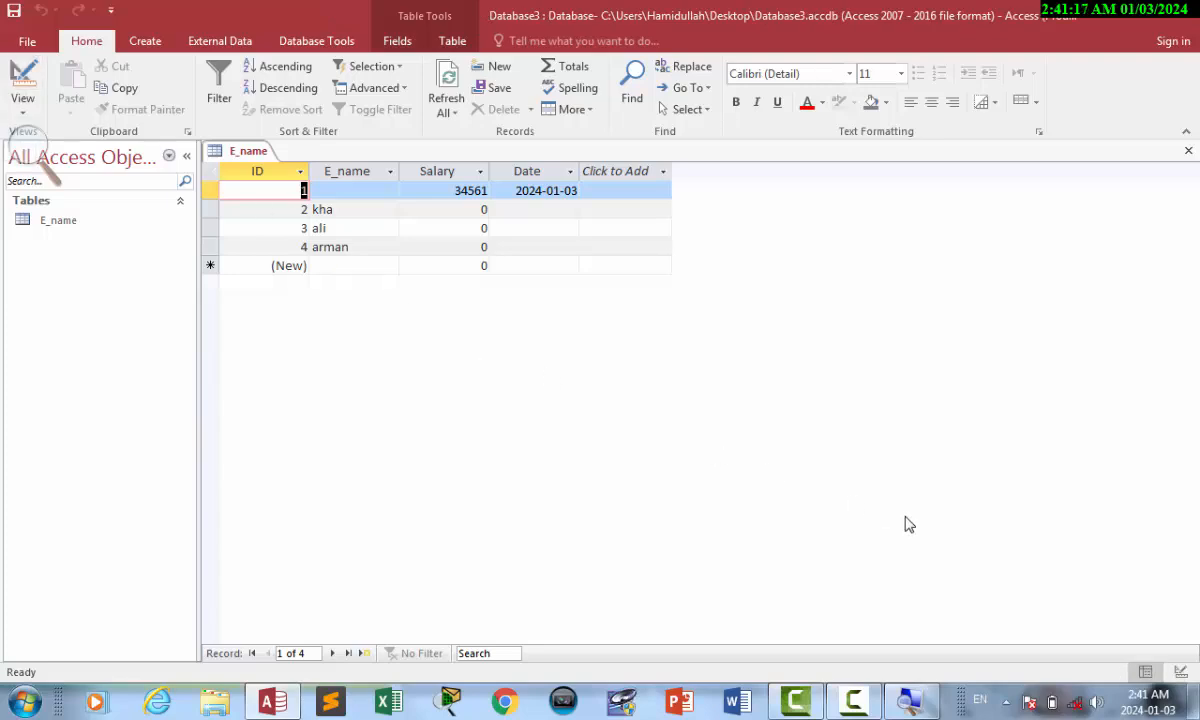
left_click(1184, 672)
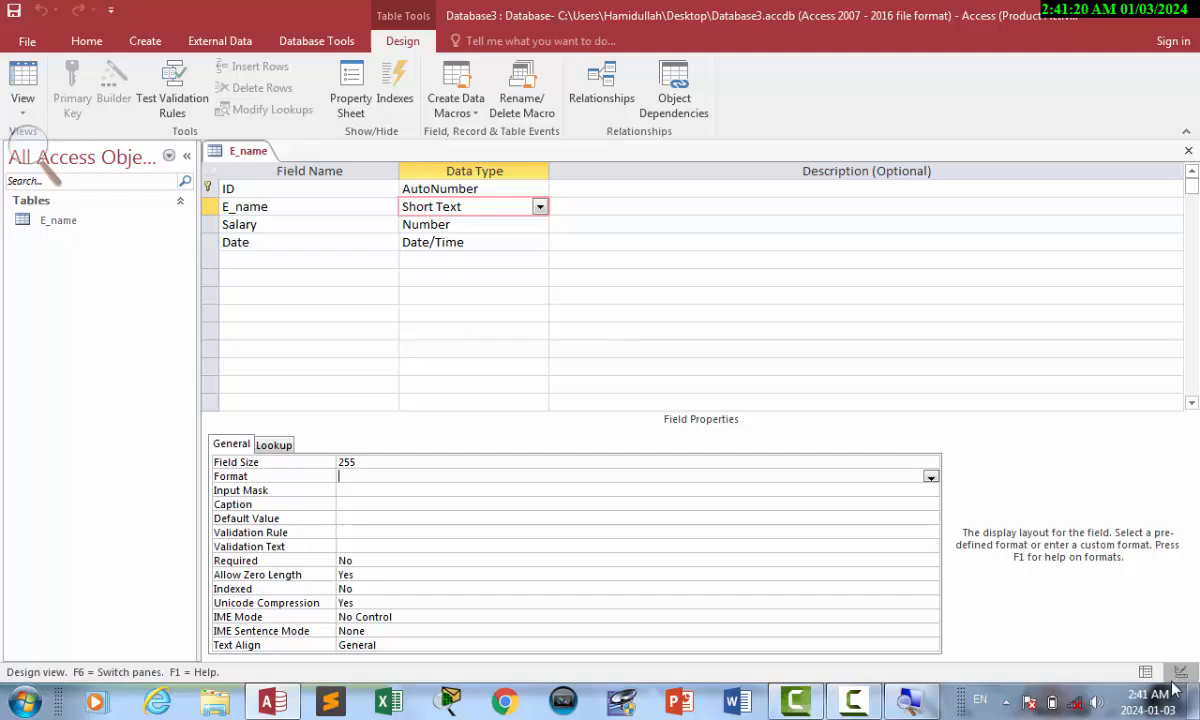
left_click(1146, 672)
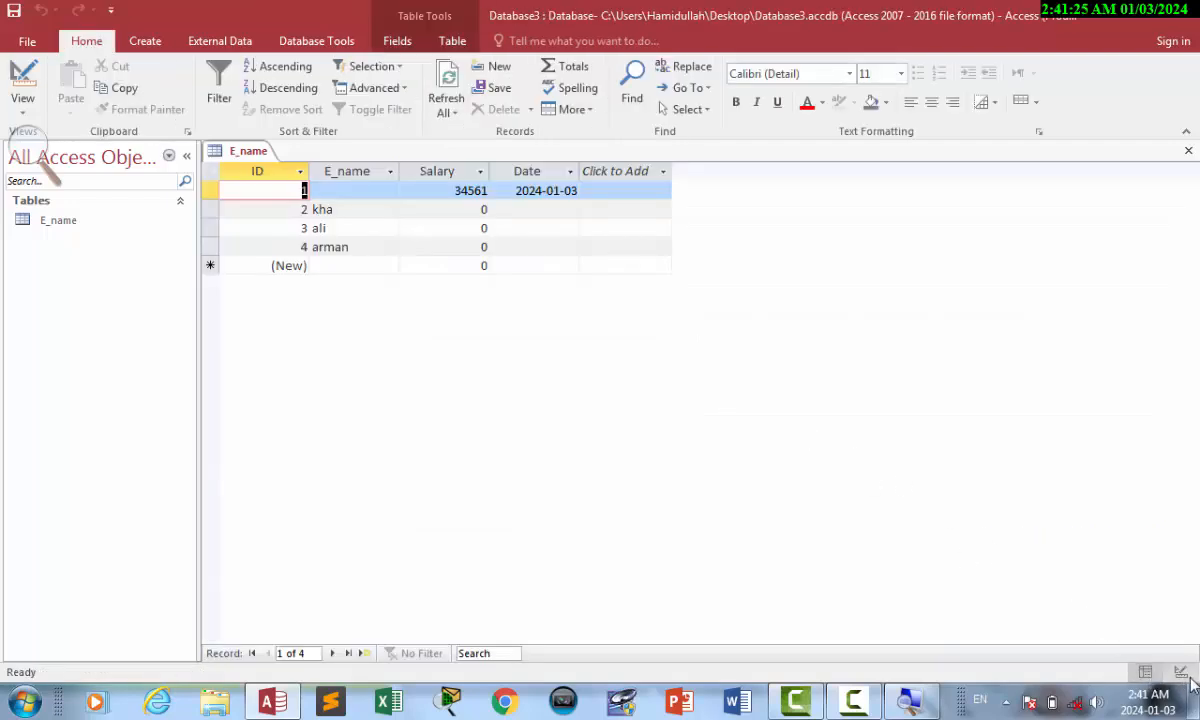
left_click(333, 653)
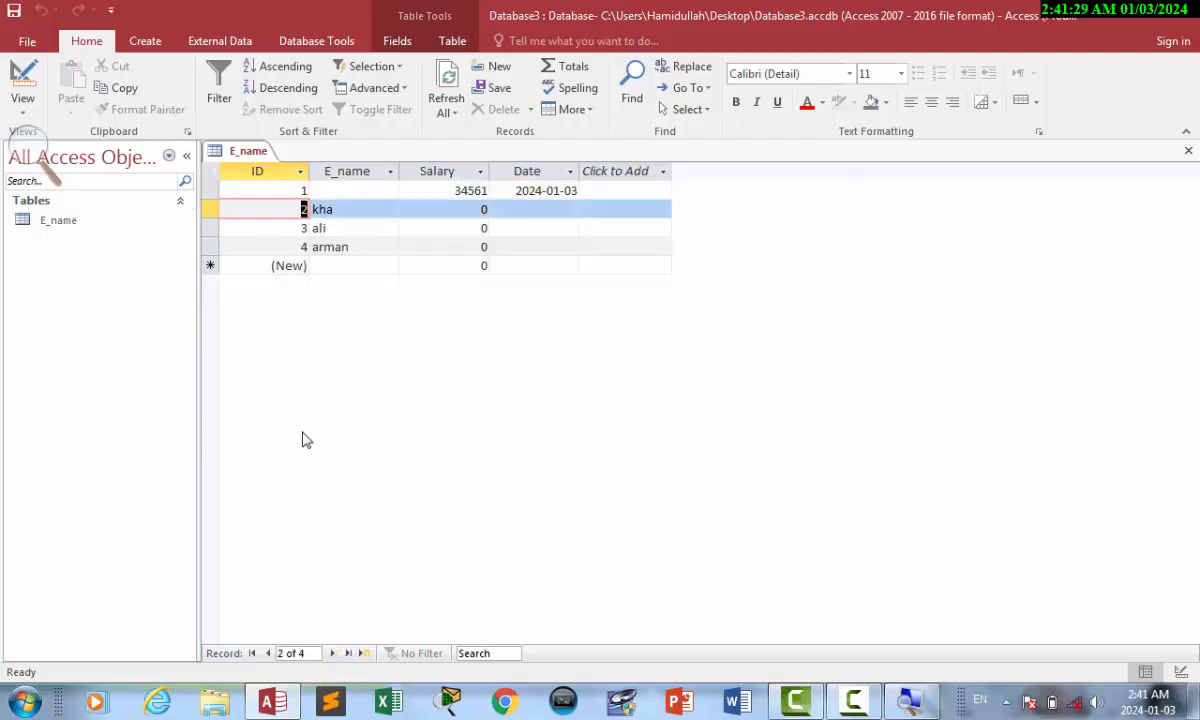
left_click(333, 653)
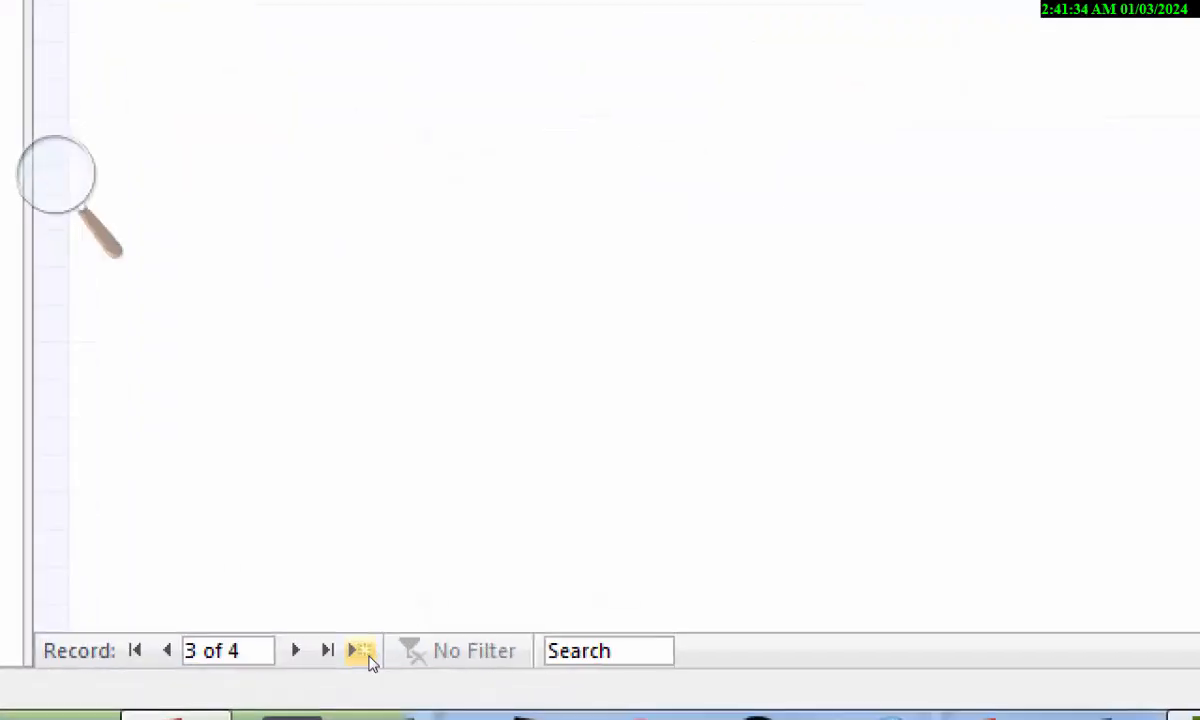
left_click(362, 653)
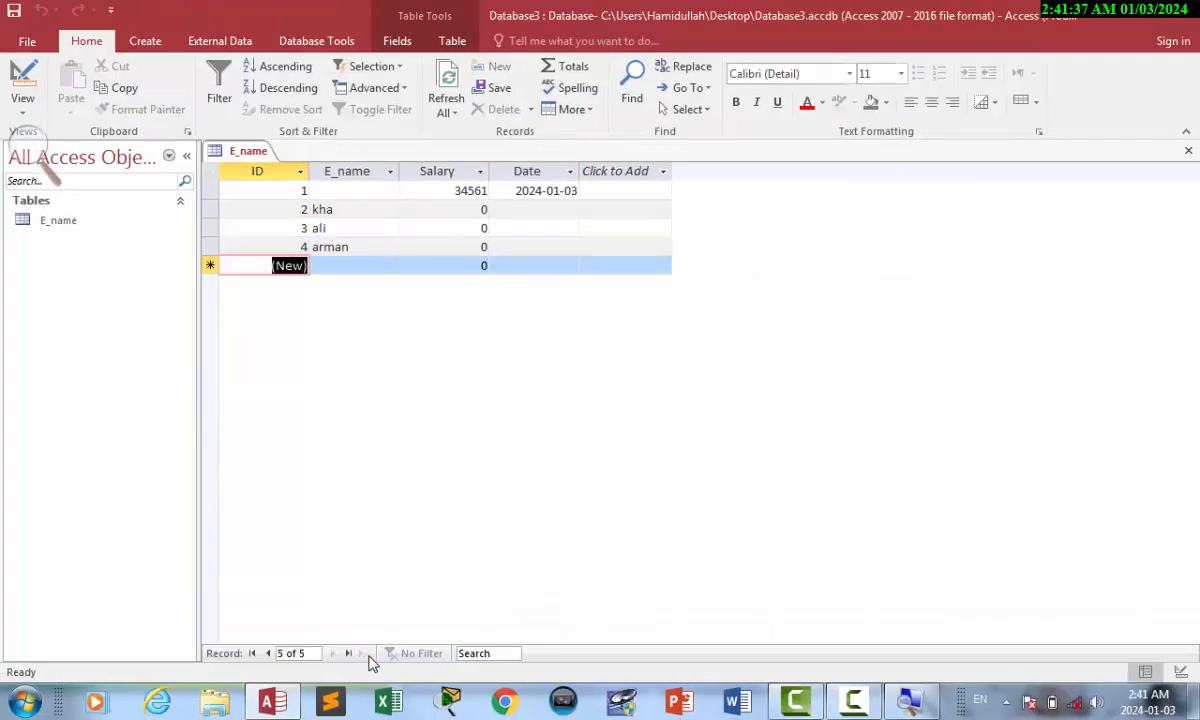
left_click(328, 269)
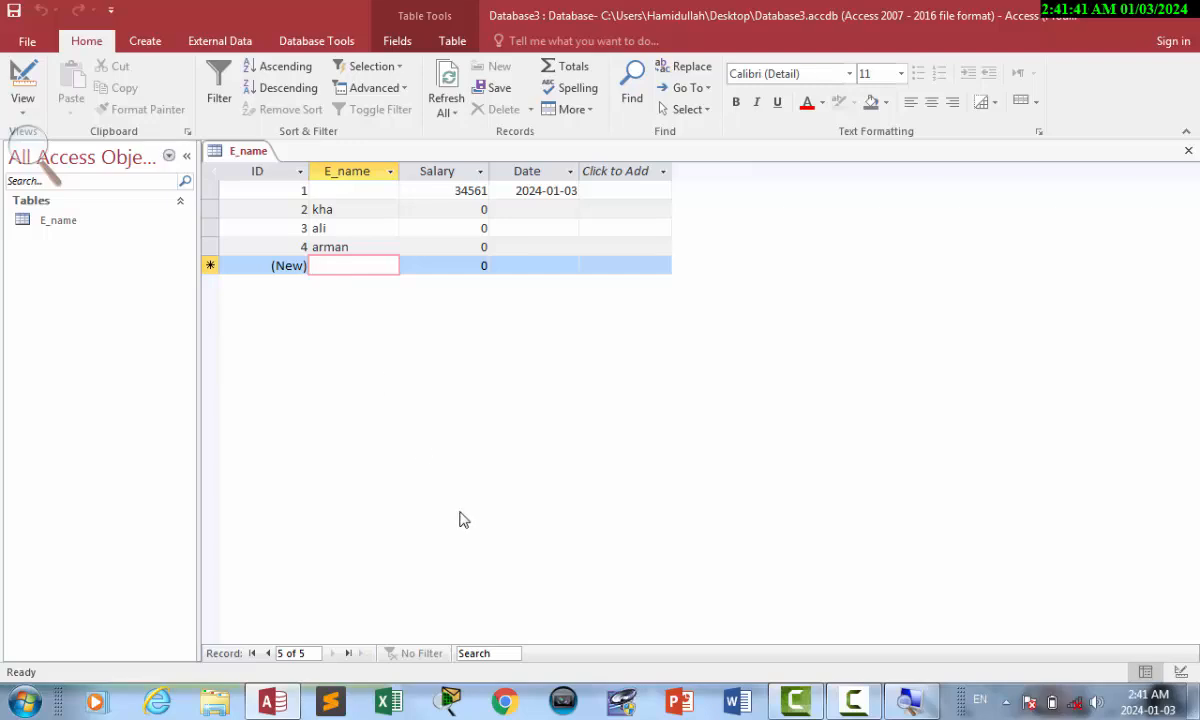
Search the records for an employee name, check the matching rows, then open Design view.
left_click(488, 654)
type("ali")
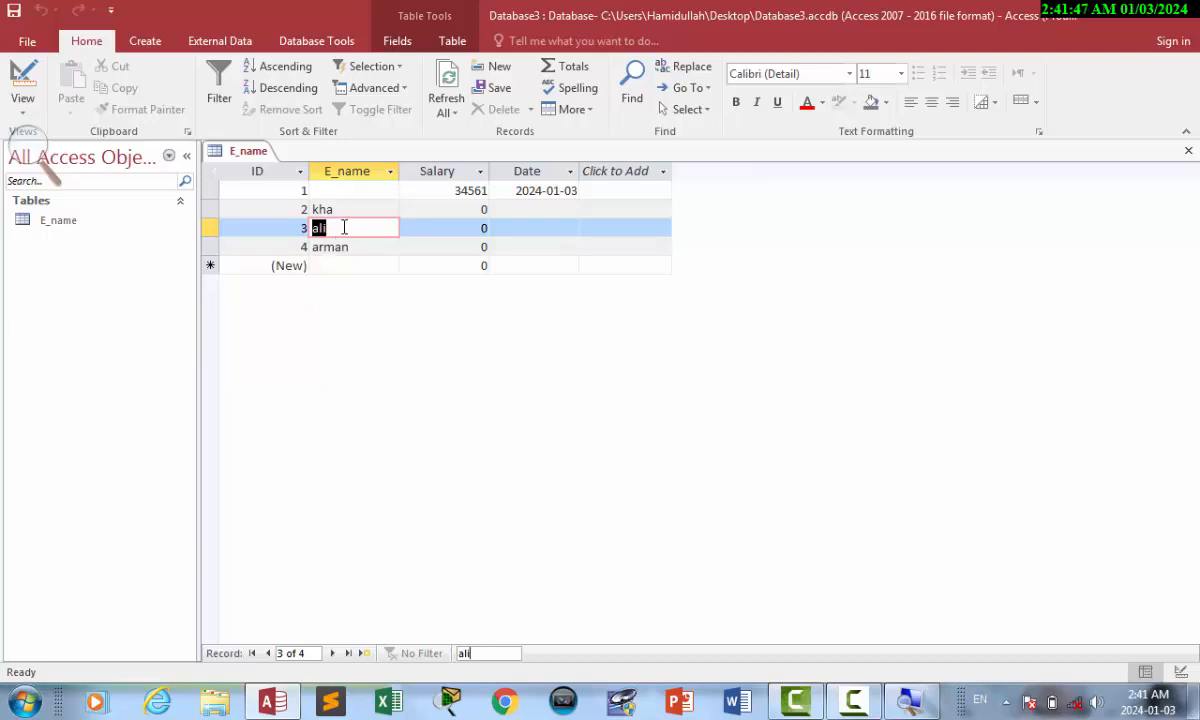
left_click(352, 255)
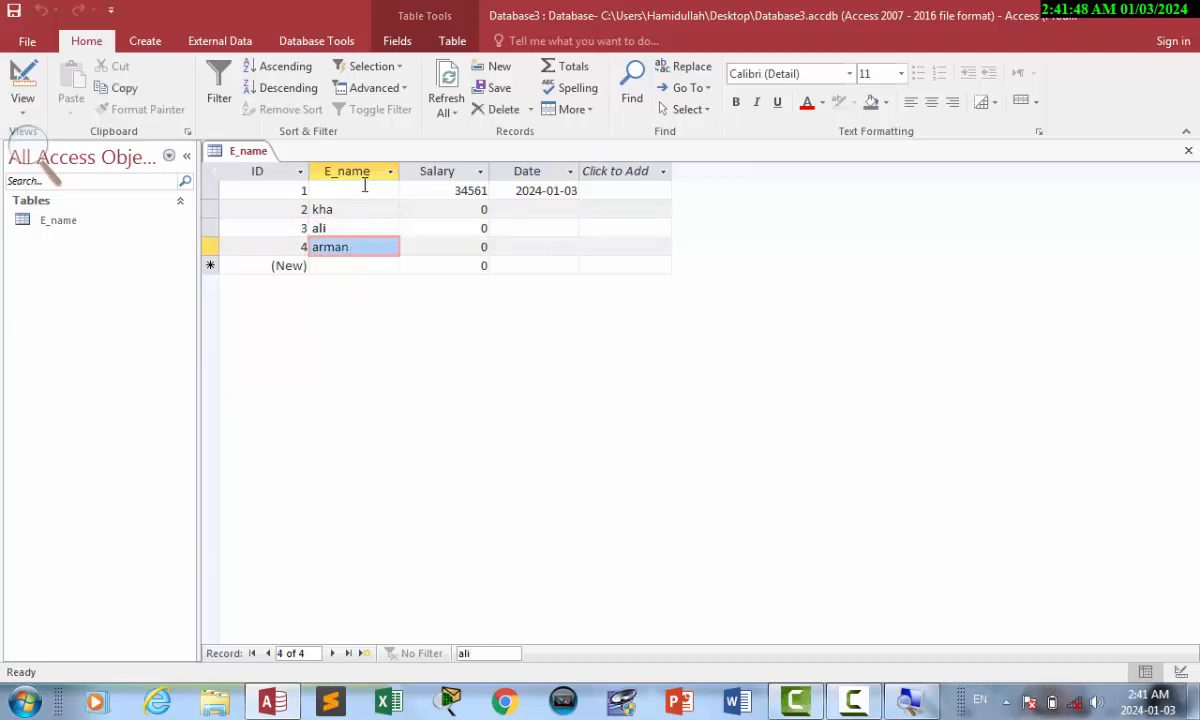
left_click(345, 209)
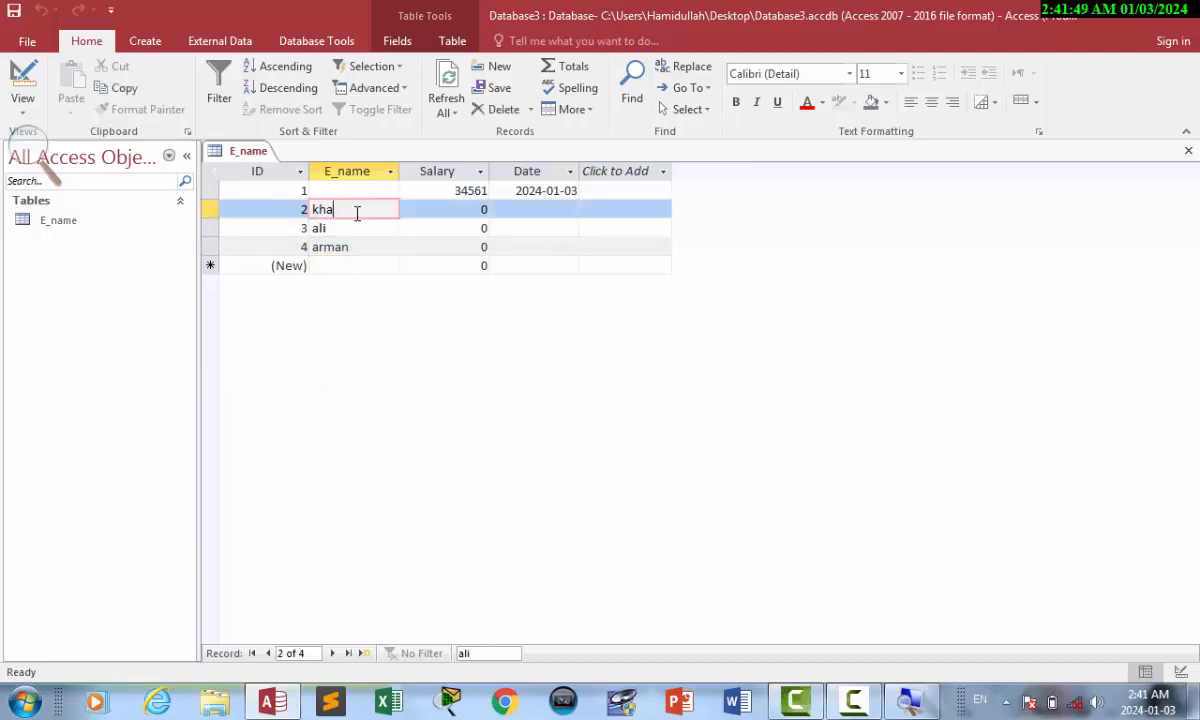
left_click(18, 78)
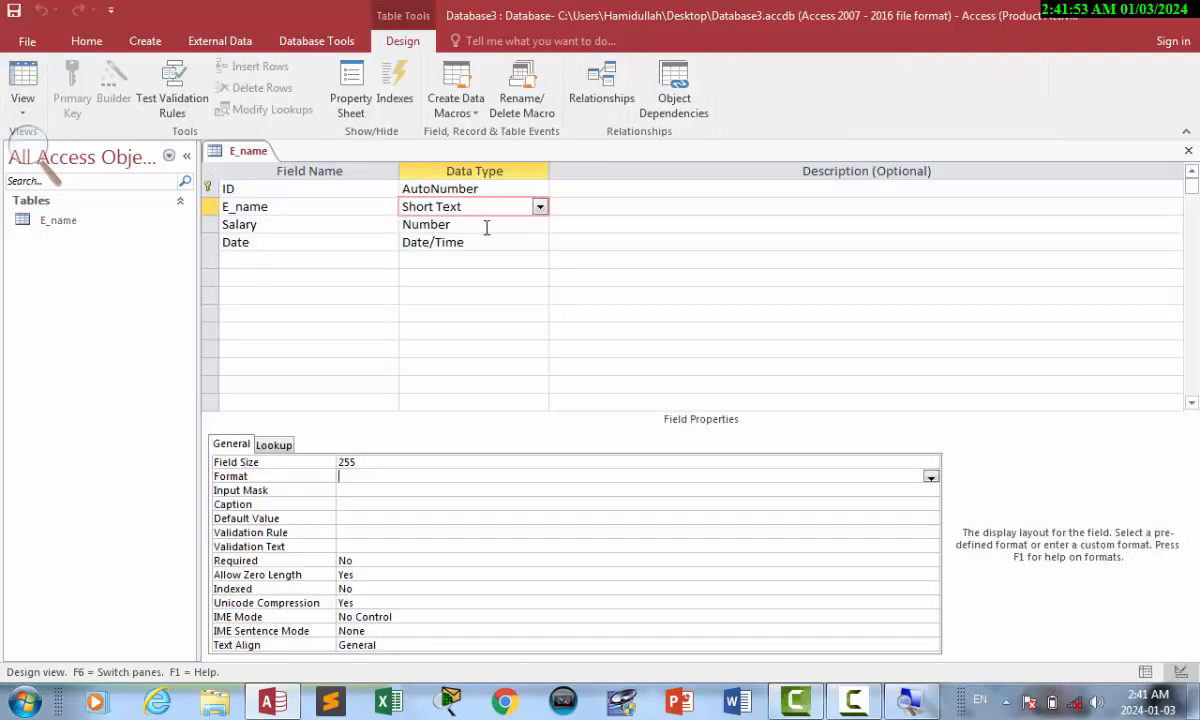
Enter !" Mr" as the E_name field's Format property, keeping Field Size 255.
left_click(478, 224)
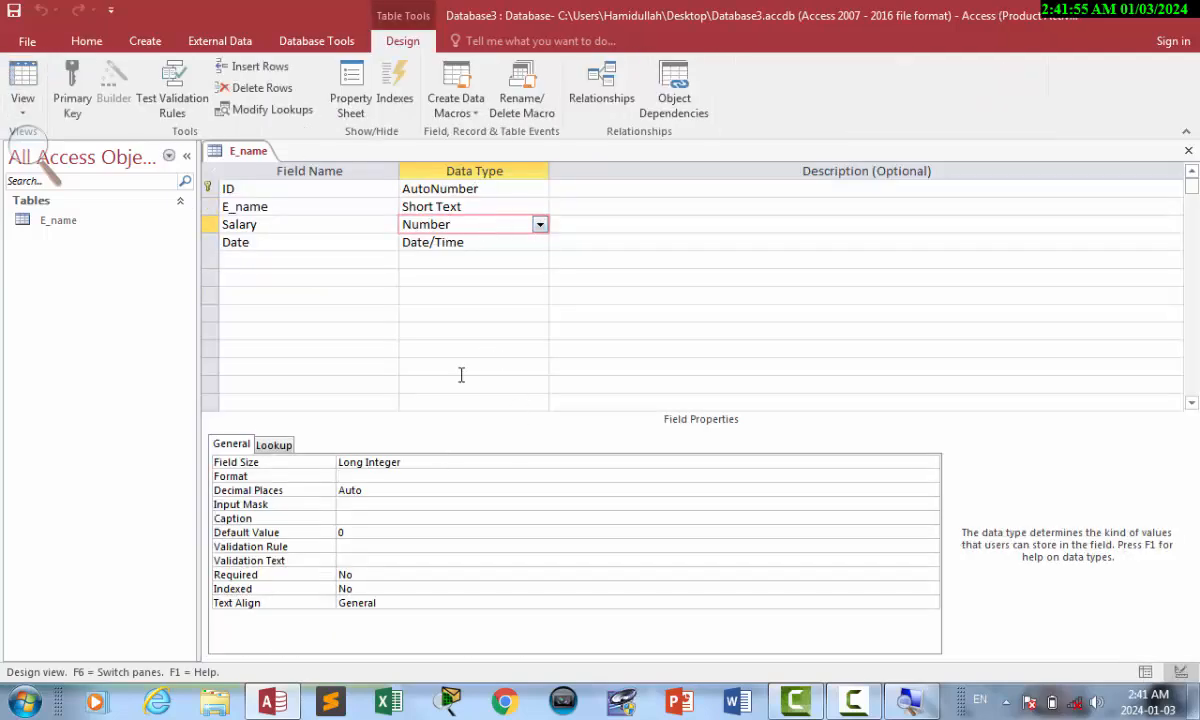
left_click(476, 207)
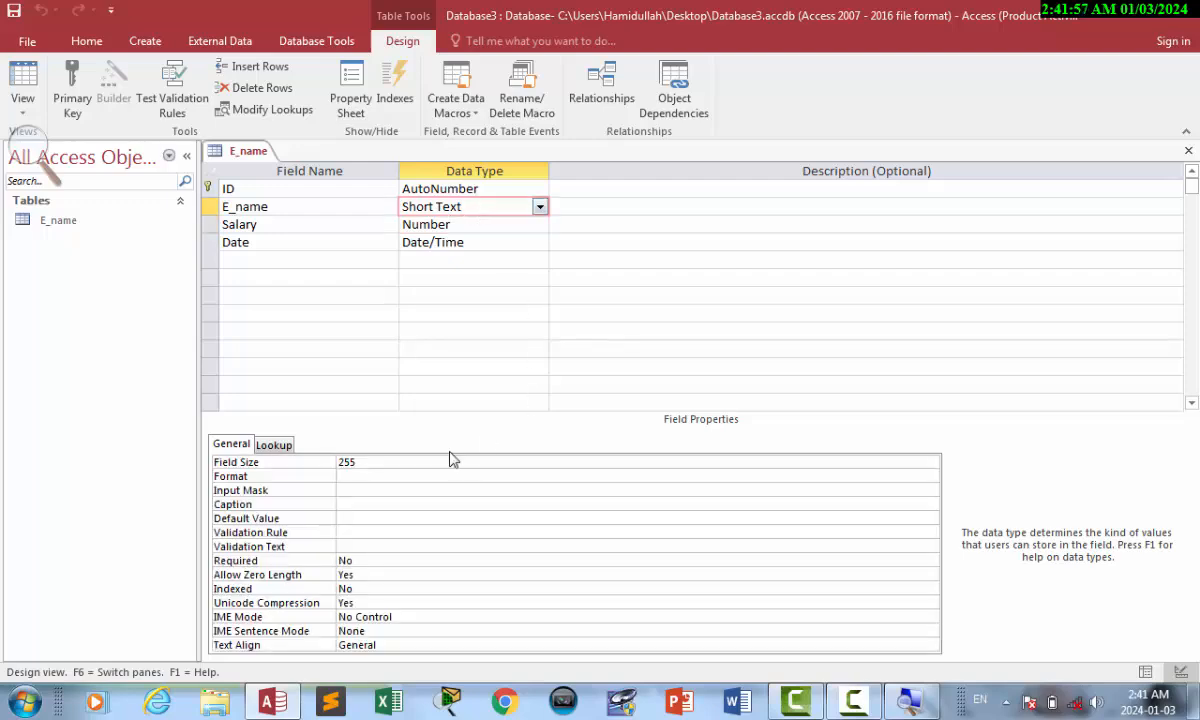
left_click(328, 463)
left_click(318, 462)
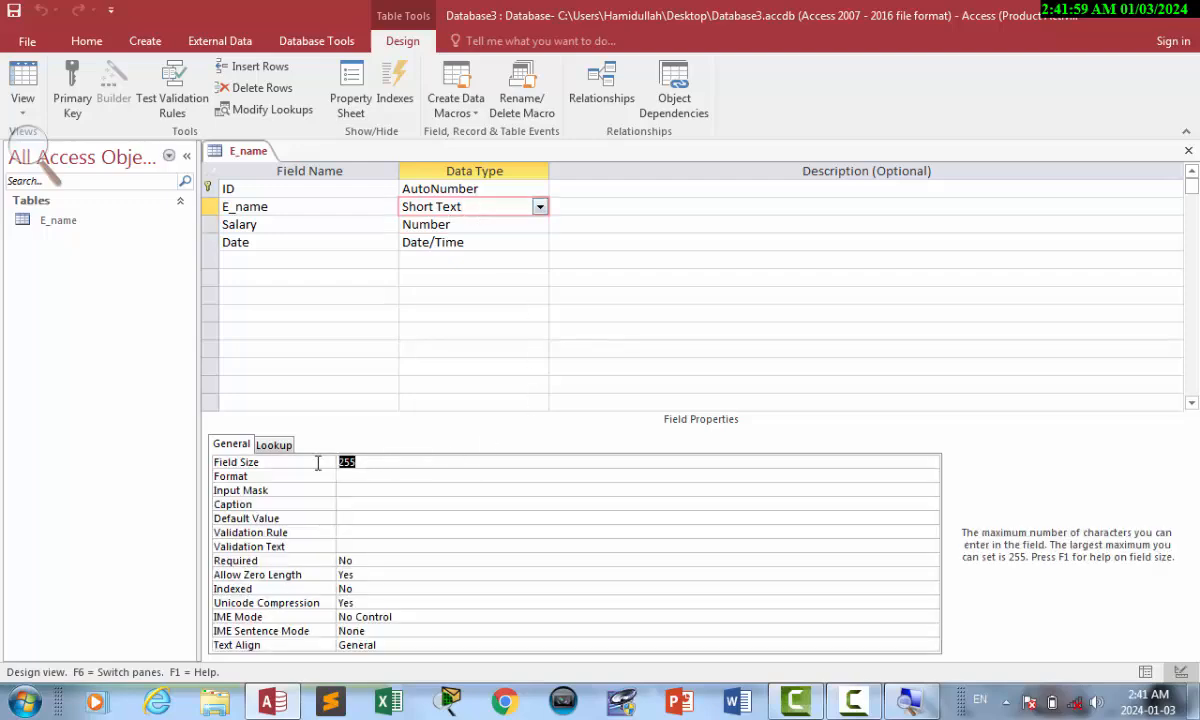
left_click(361, 477)
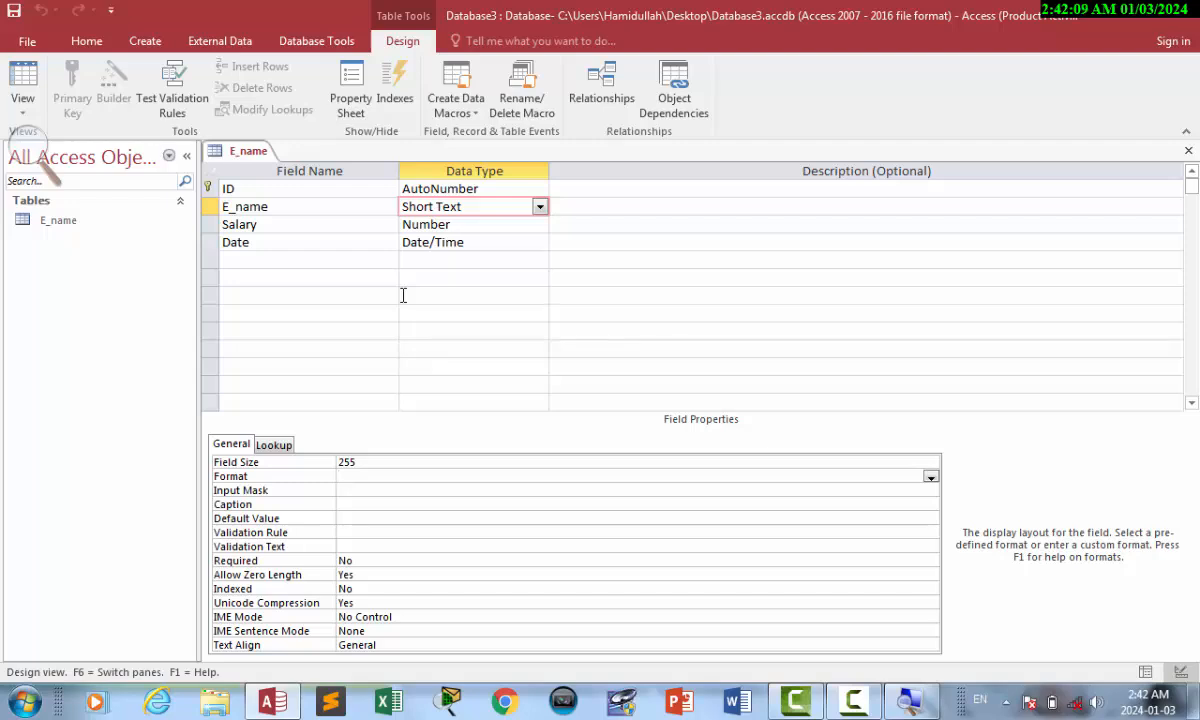
type("!")
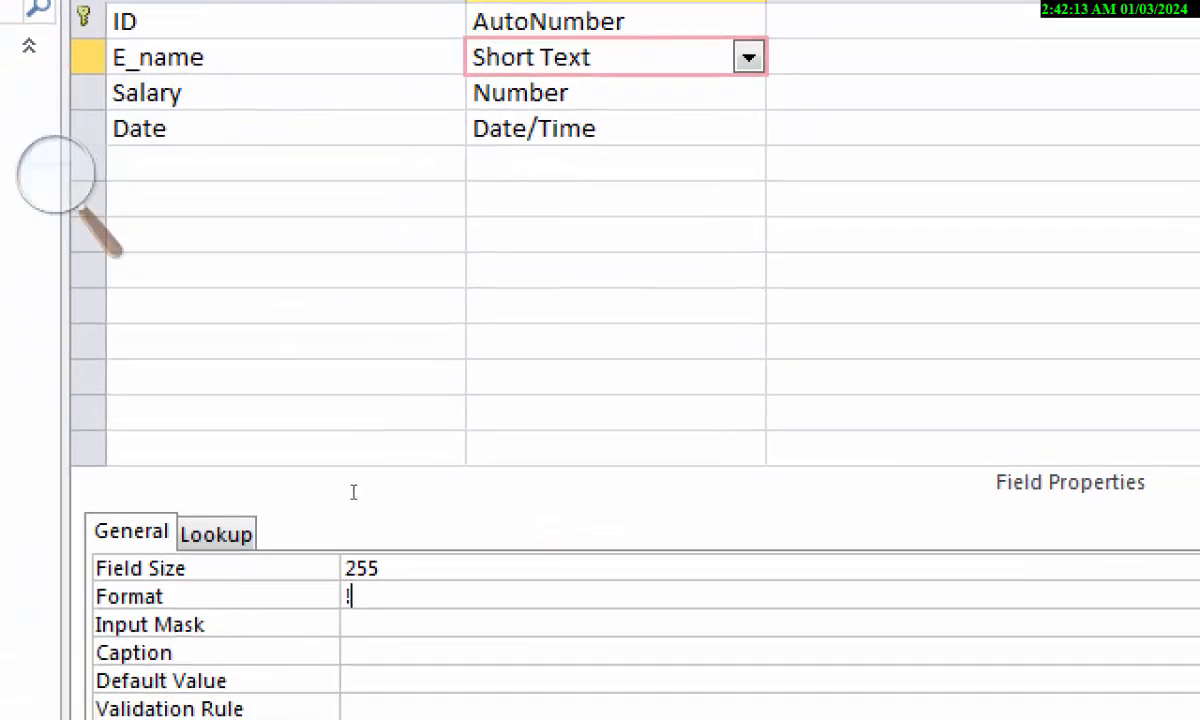
type("\" Mr\"")
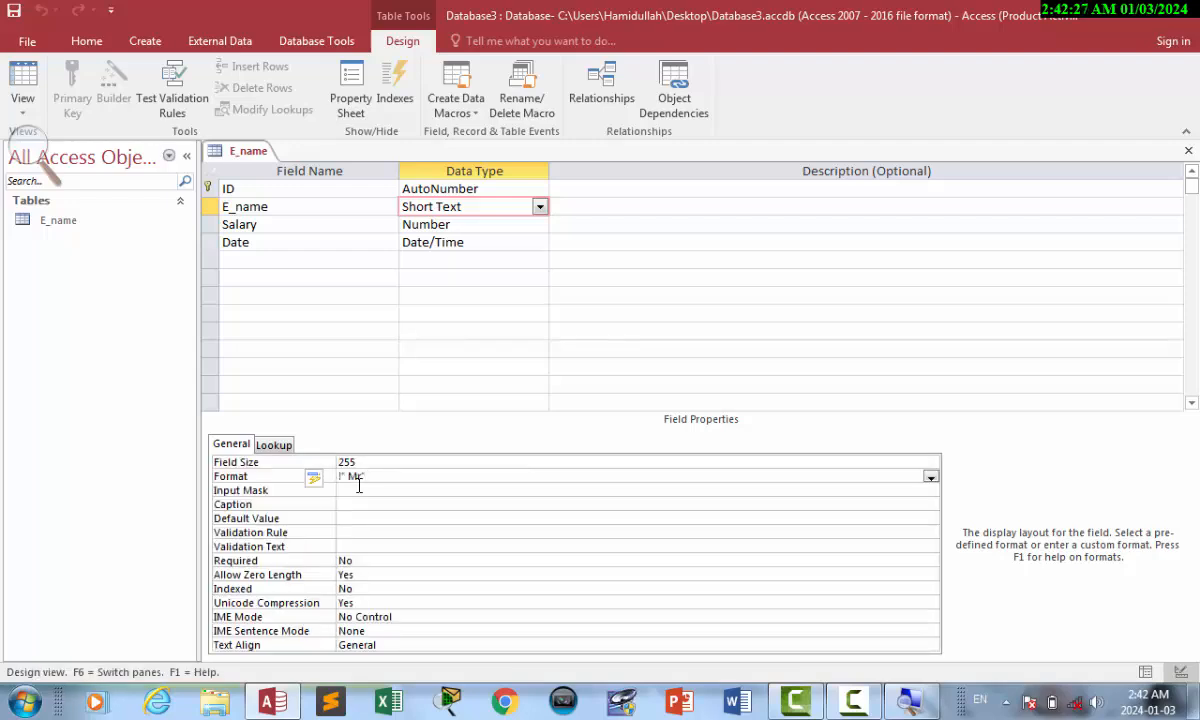
In Datasheet view type a new employee name prefixed with Mr and move to Salary.
left_click(27, 82)
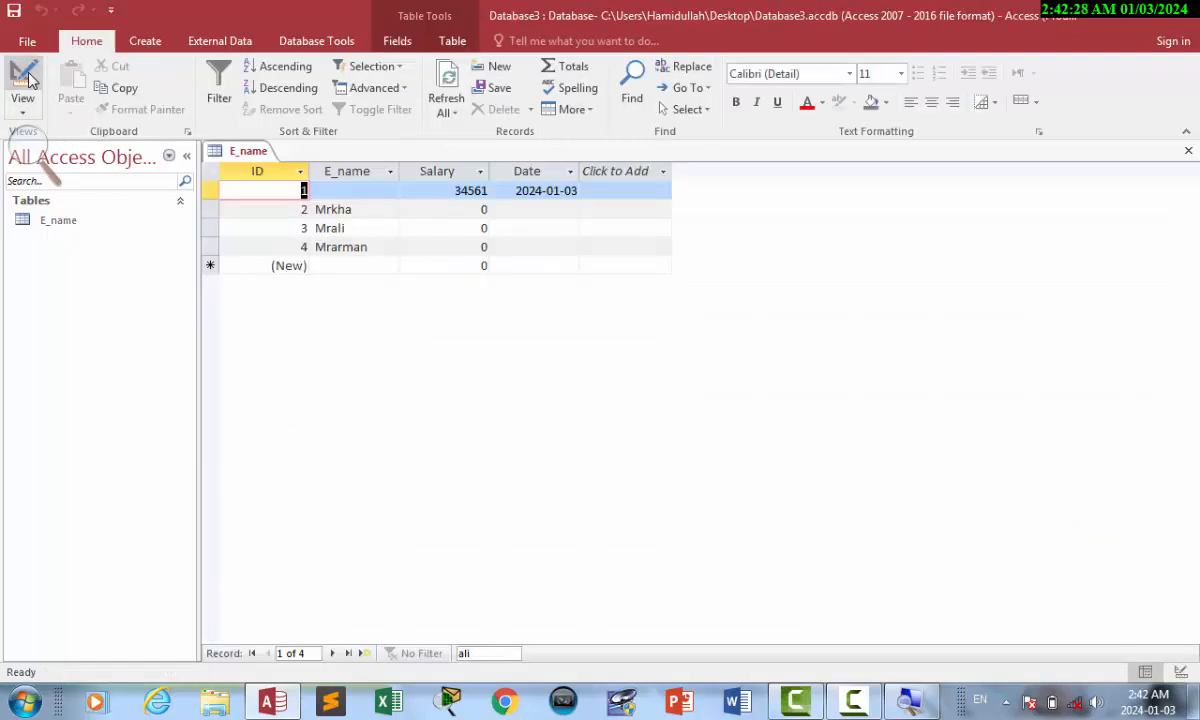
left_click(335, 266)
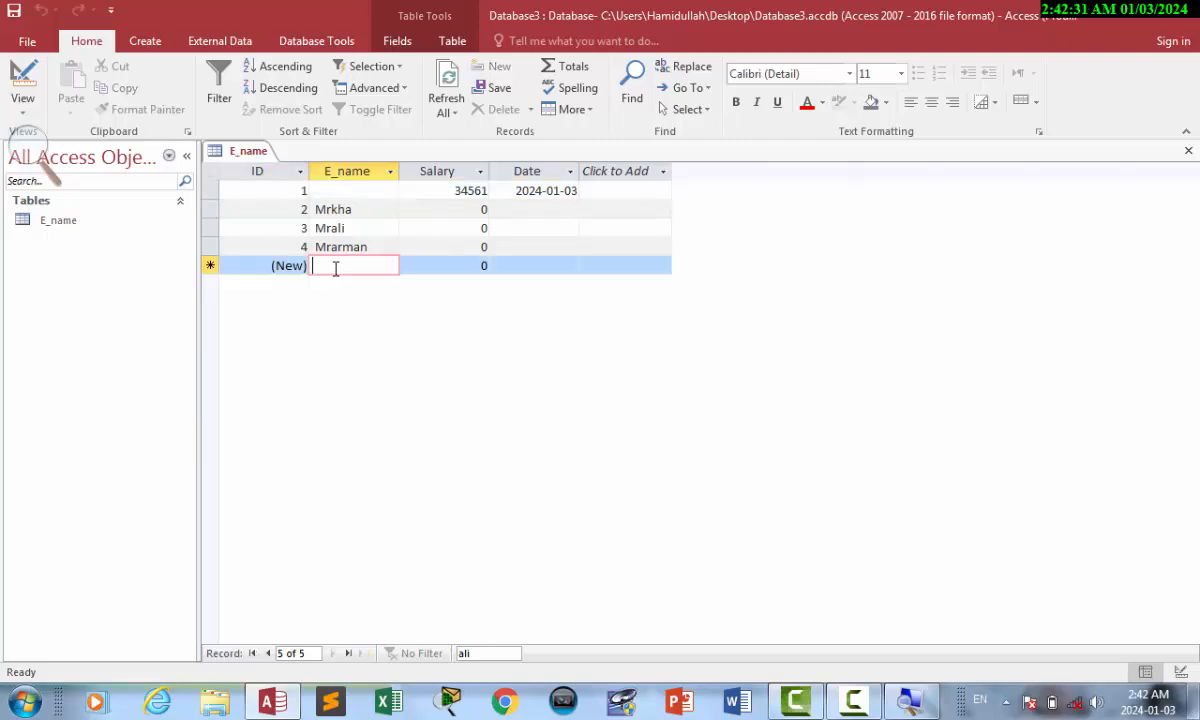
type("kh")
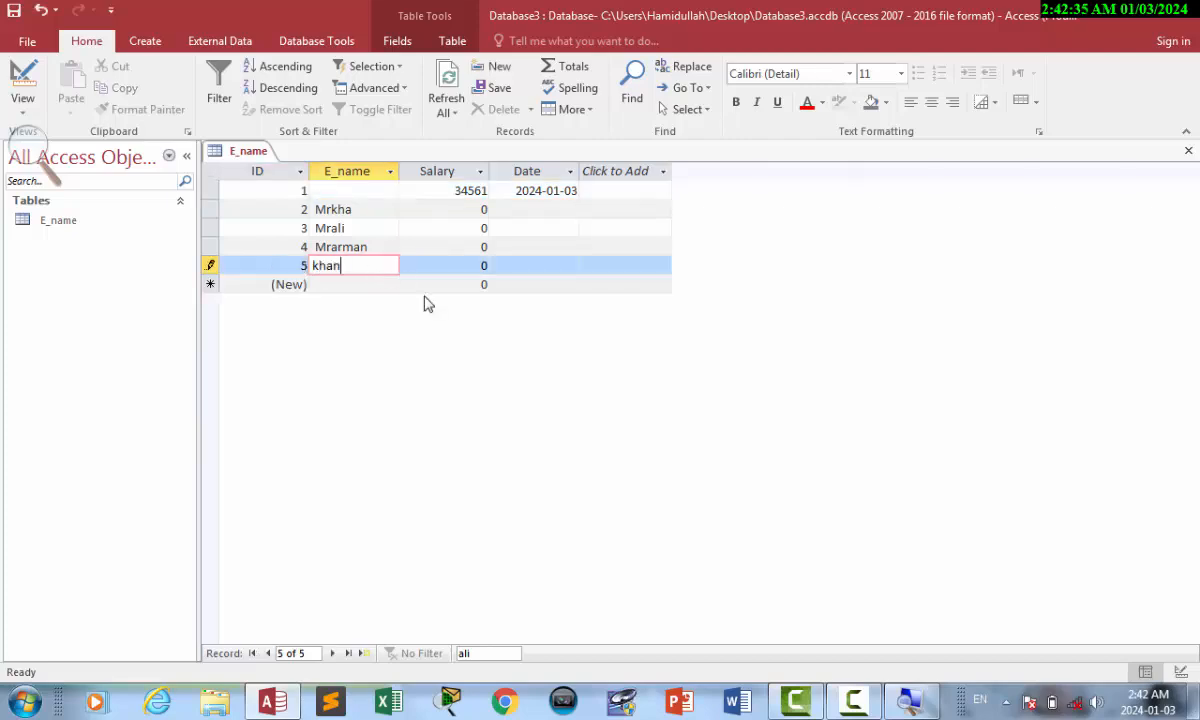
type("an")
key("Home")
type("Mr")
key("Tab")
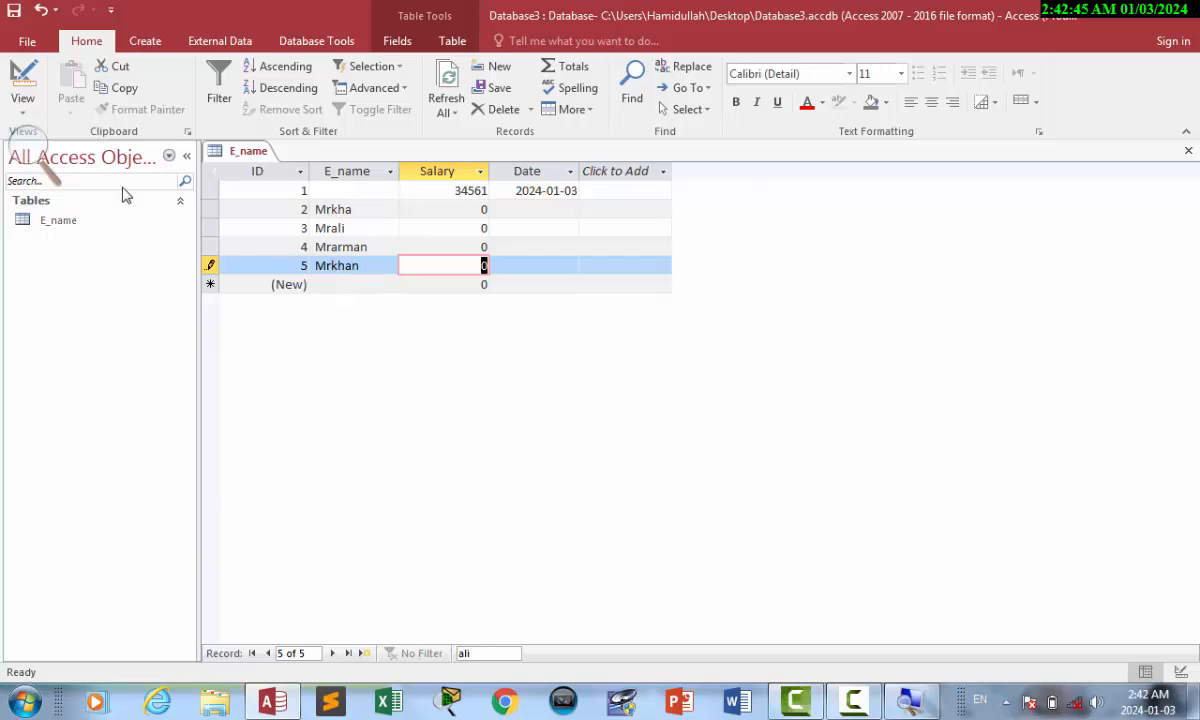
Change the name Format prefix to "Mr :" and save the table design.
left_click(22, 85)
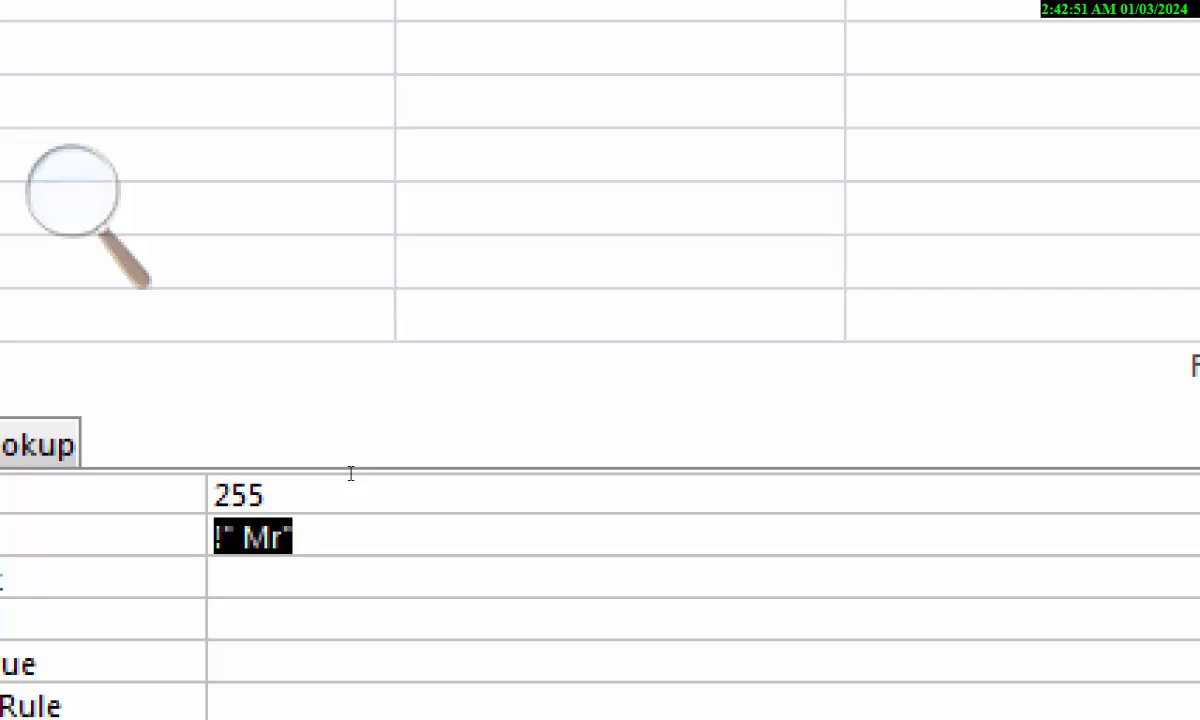
left_click(243, 538)
key("BackSpace")
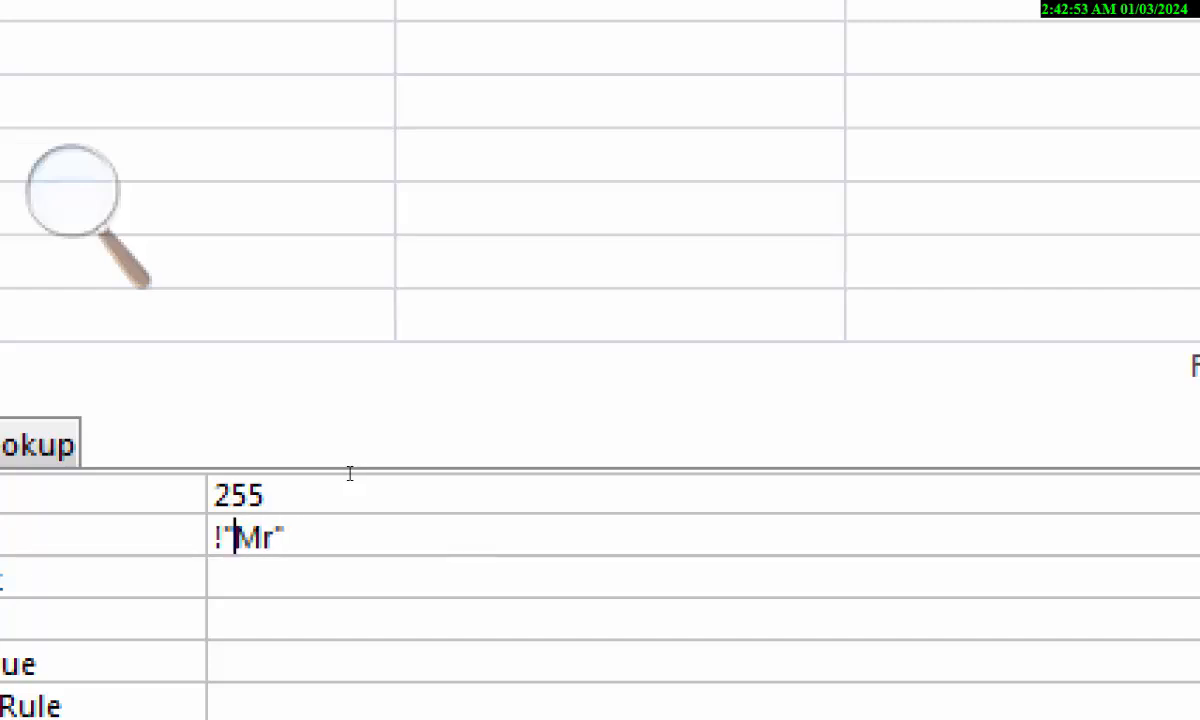
key("Right")
key("Right")
type(":")
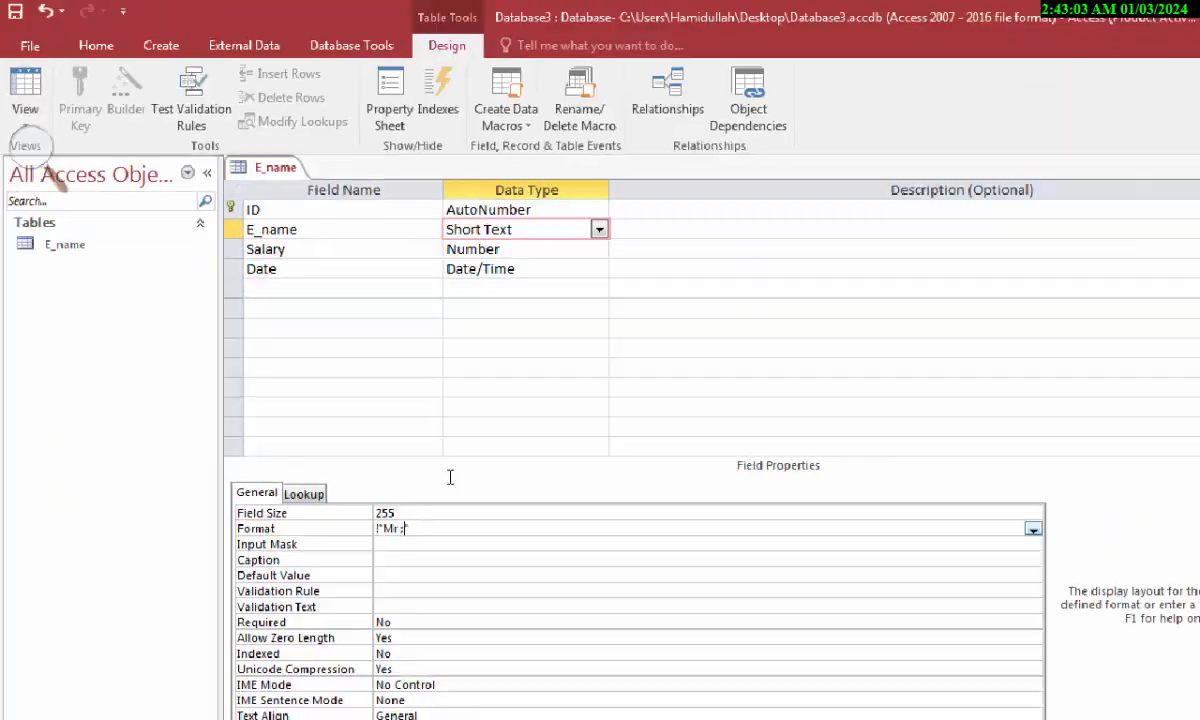
key("ctrl+s")
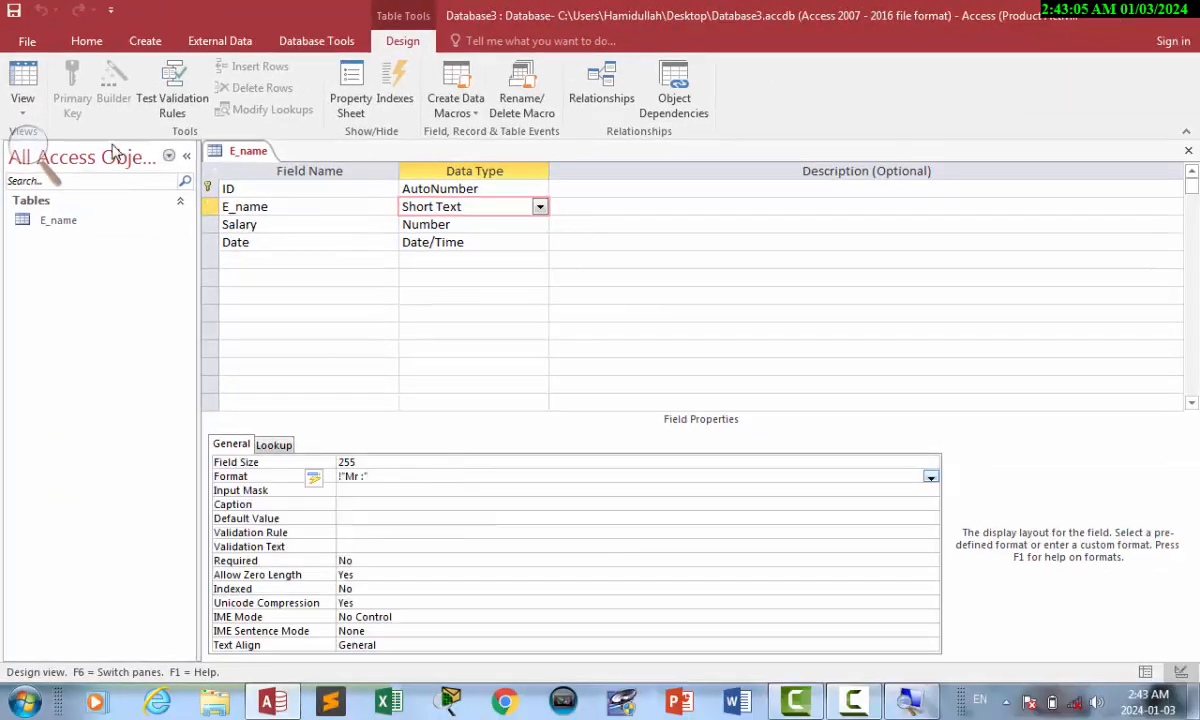
Add a sixth record with an employee name, displayed with the Mr prefix.
left_click(30, 88)
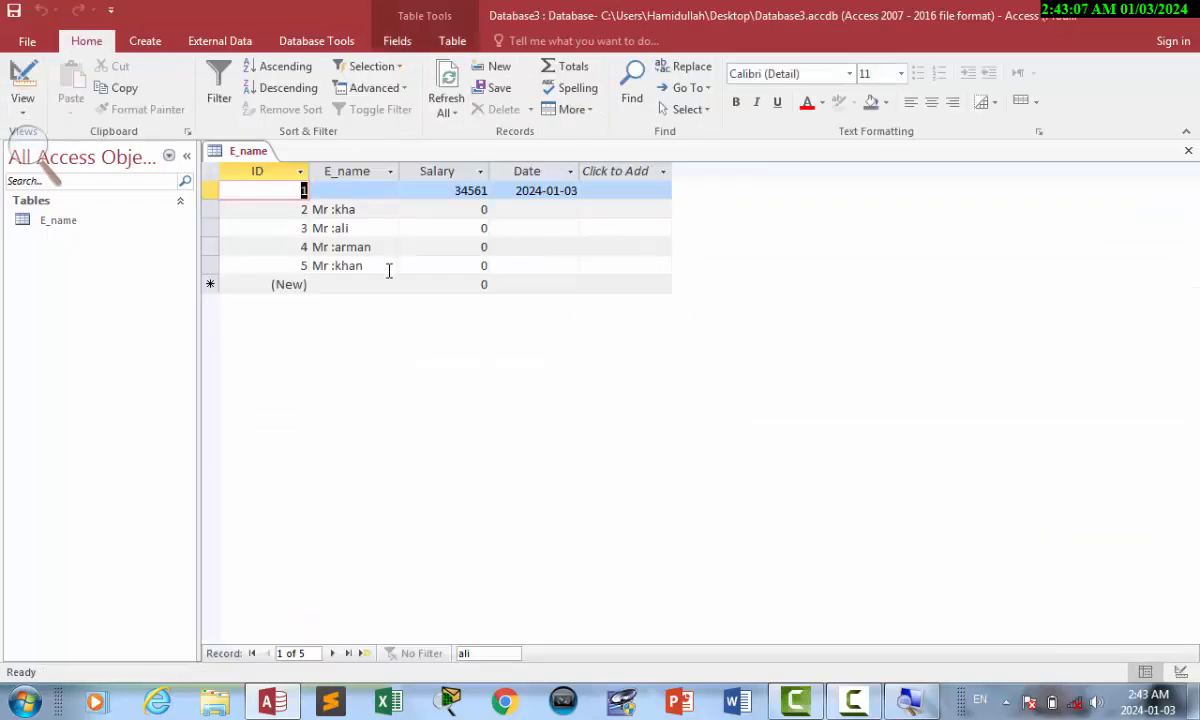
left_click(337, 285)
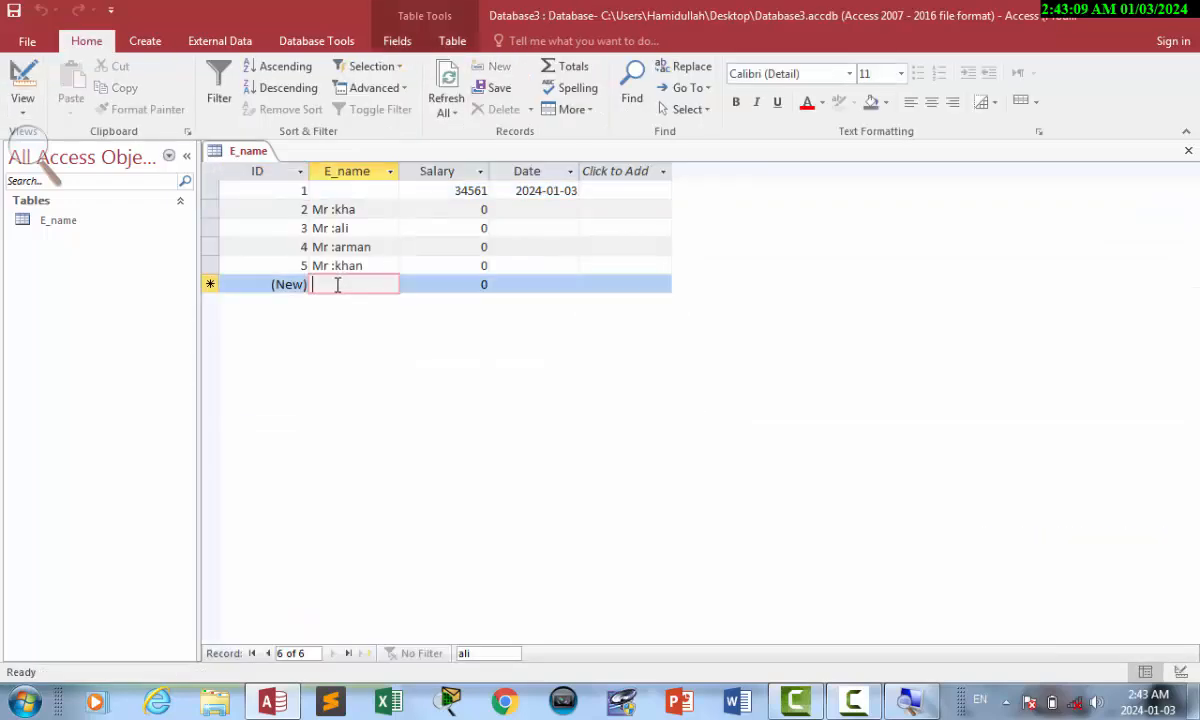
type("sawa")
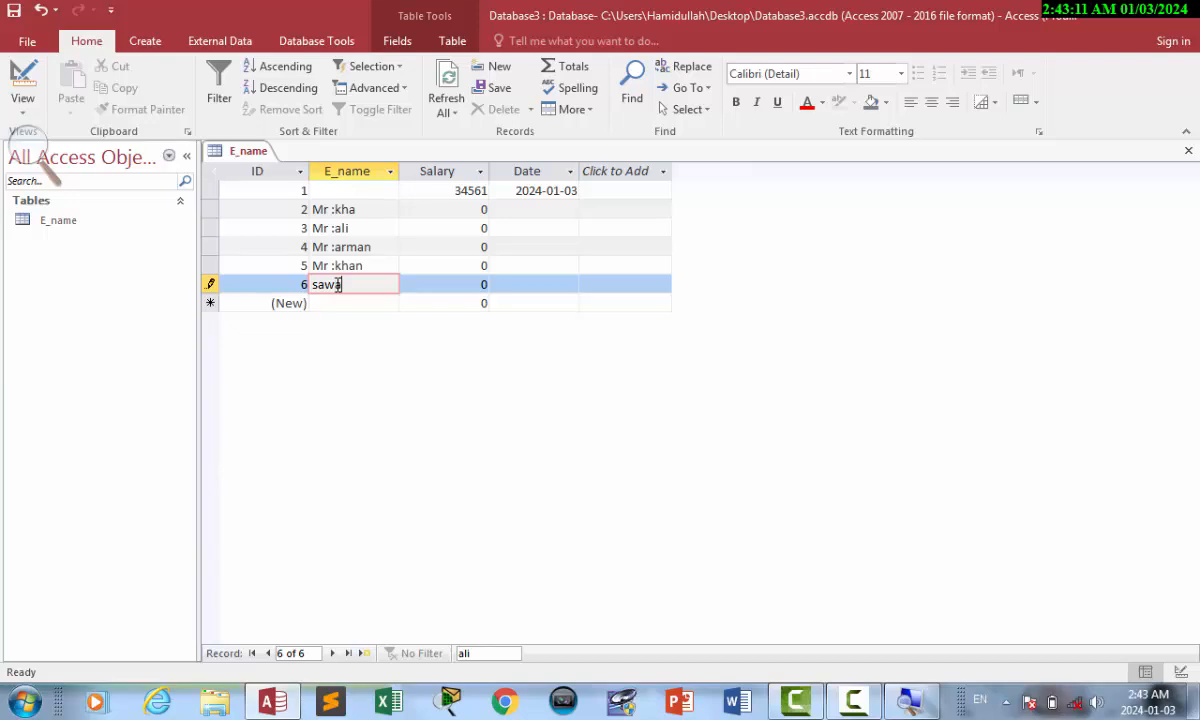
type("k")
key("BackSpace")
type("b")
key("Tab")
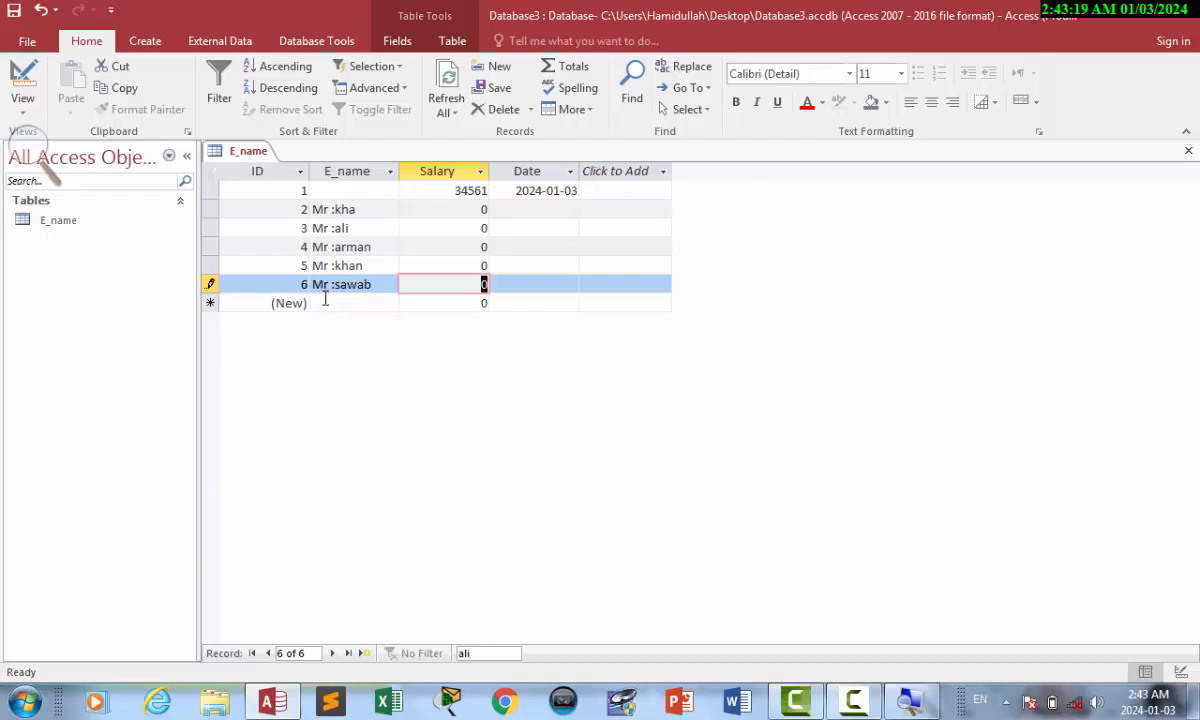
left_click(30, 85)
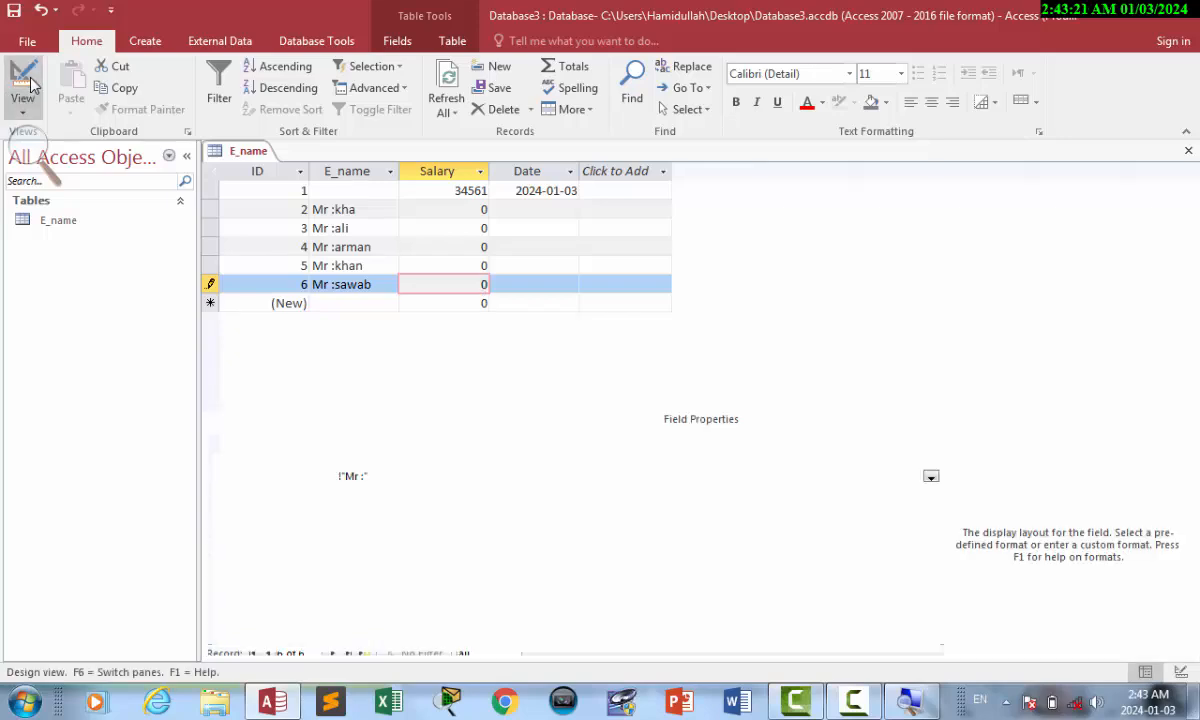
Rewrite the E_name Format property as @" Afghan" to replace the Mr prefix with a suffix.
left_click(852, 700)
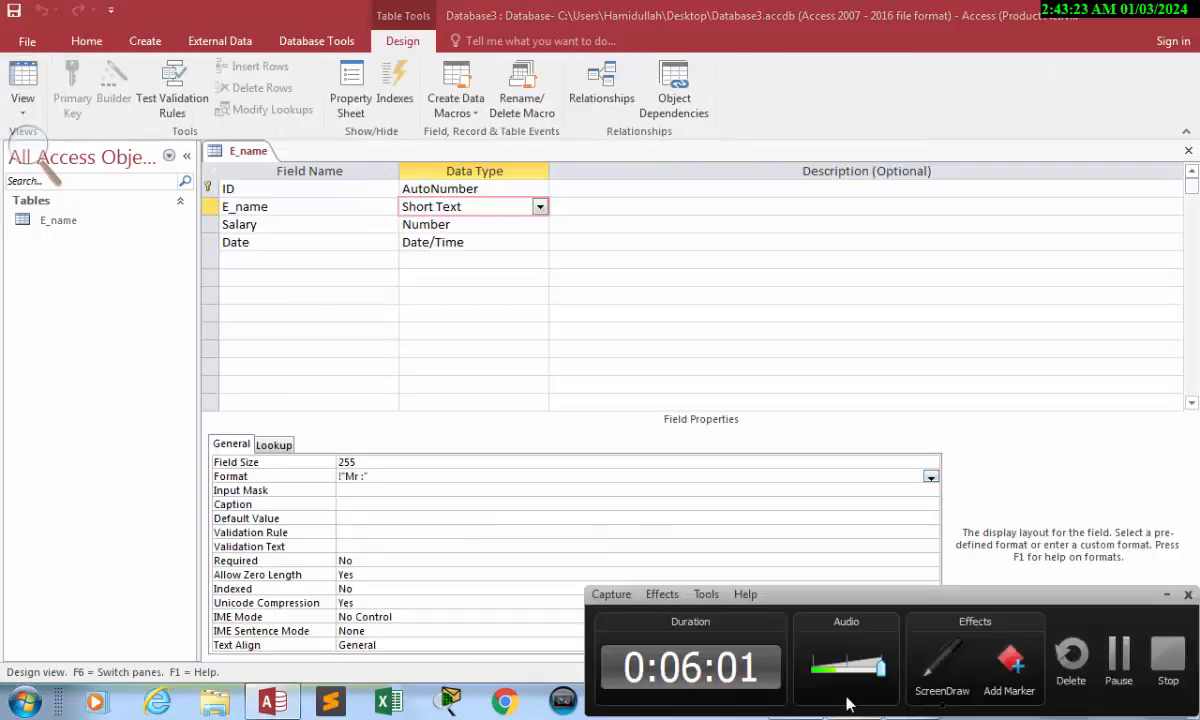
left_click(1111, 639)
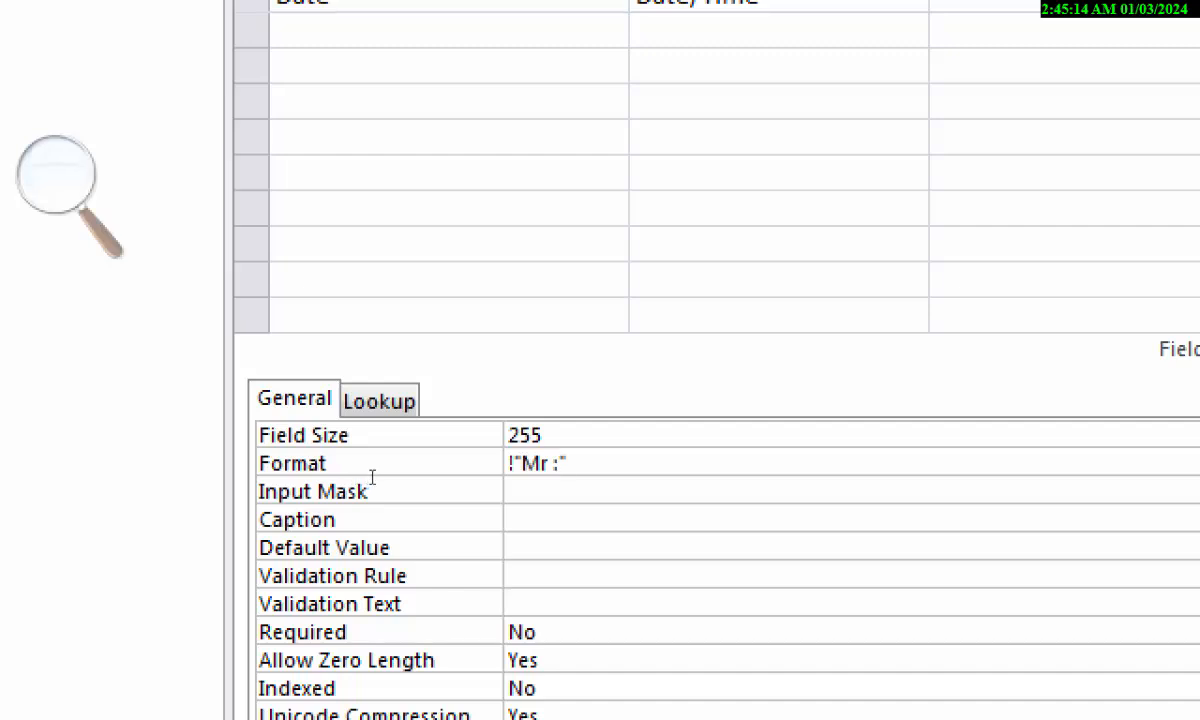
left_click(325, 468)
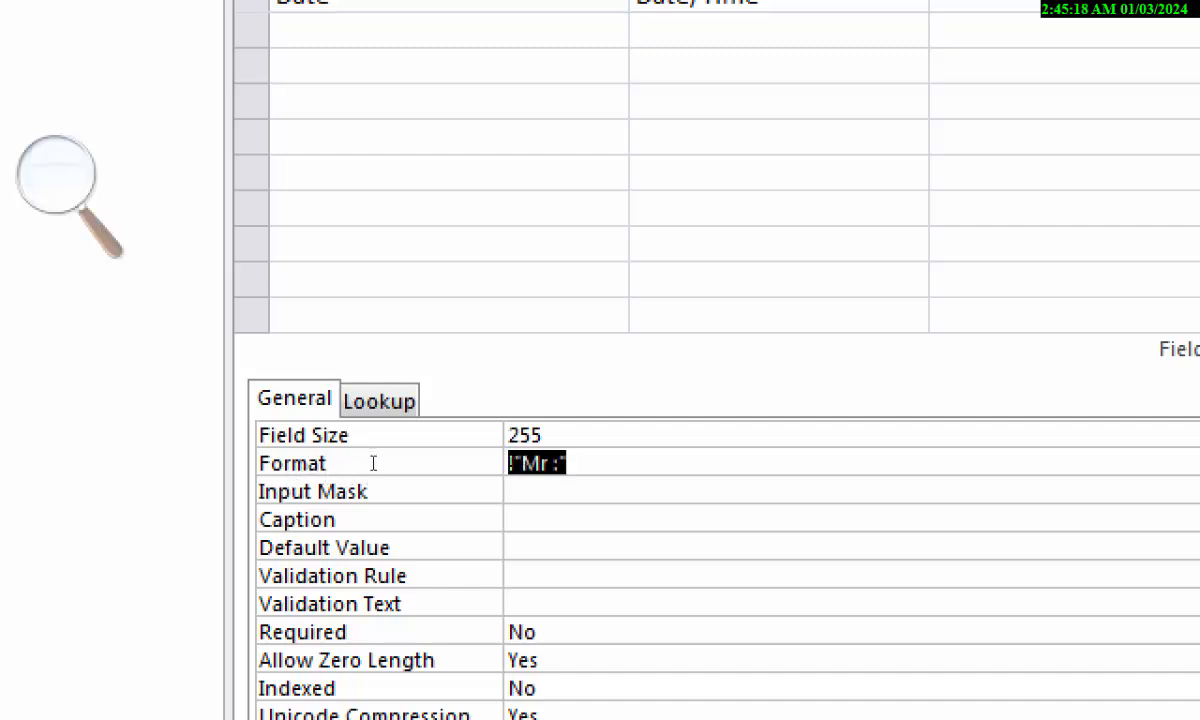
key("Up")
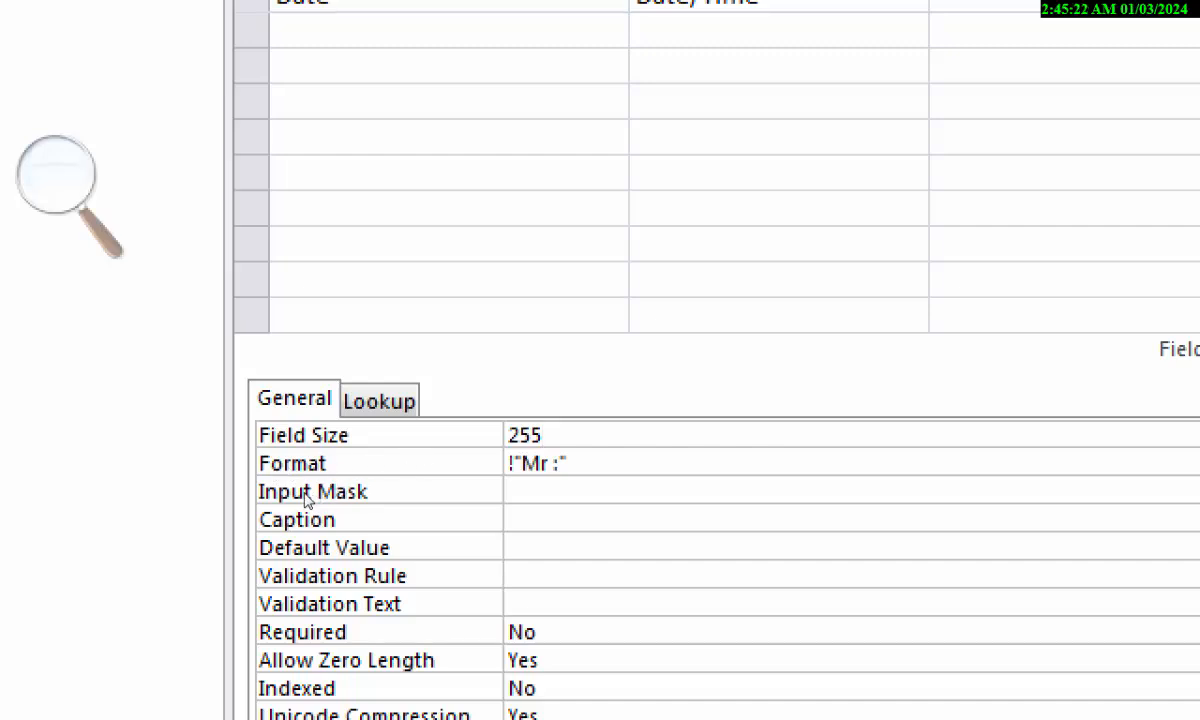
key("Down")
key("Down")
key("Up")
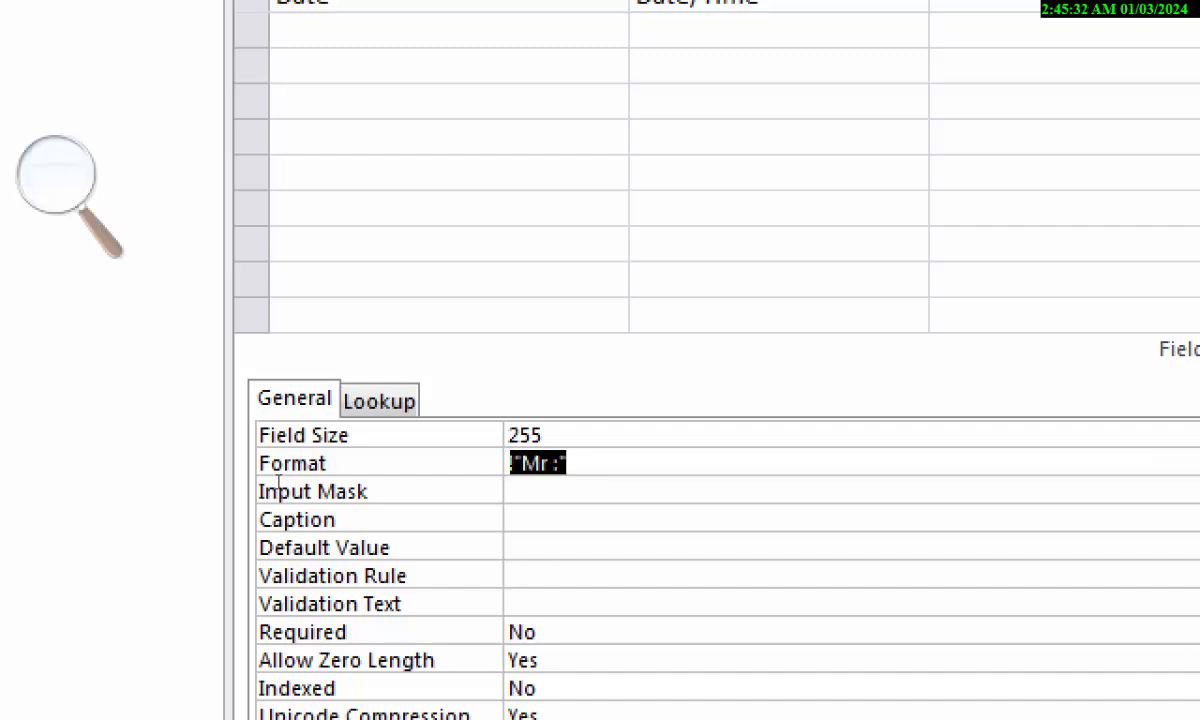
type("@")
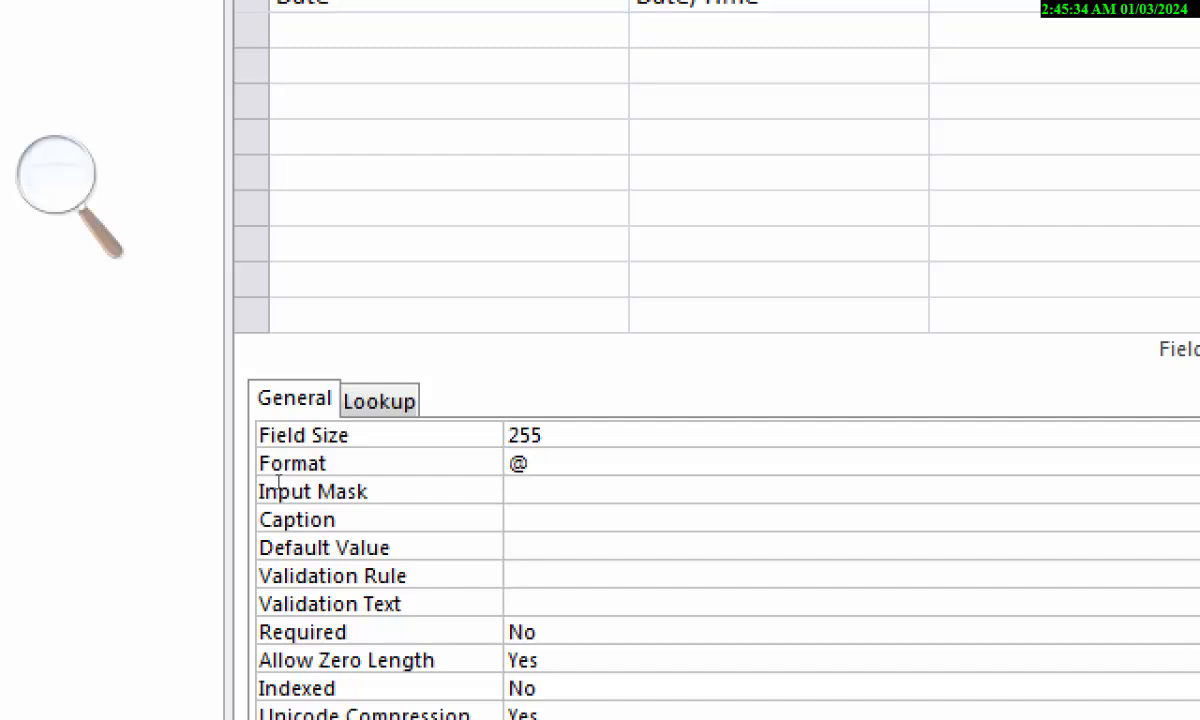
type("\"")
type("Afhg")
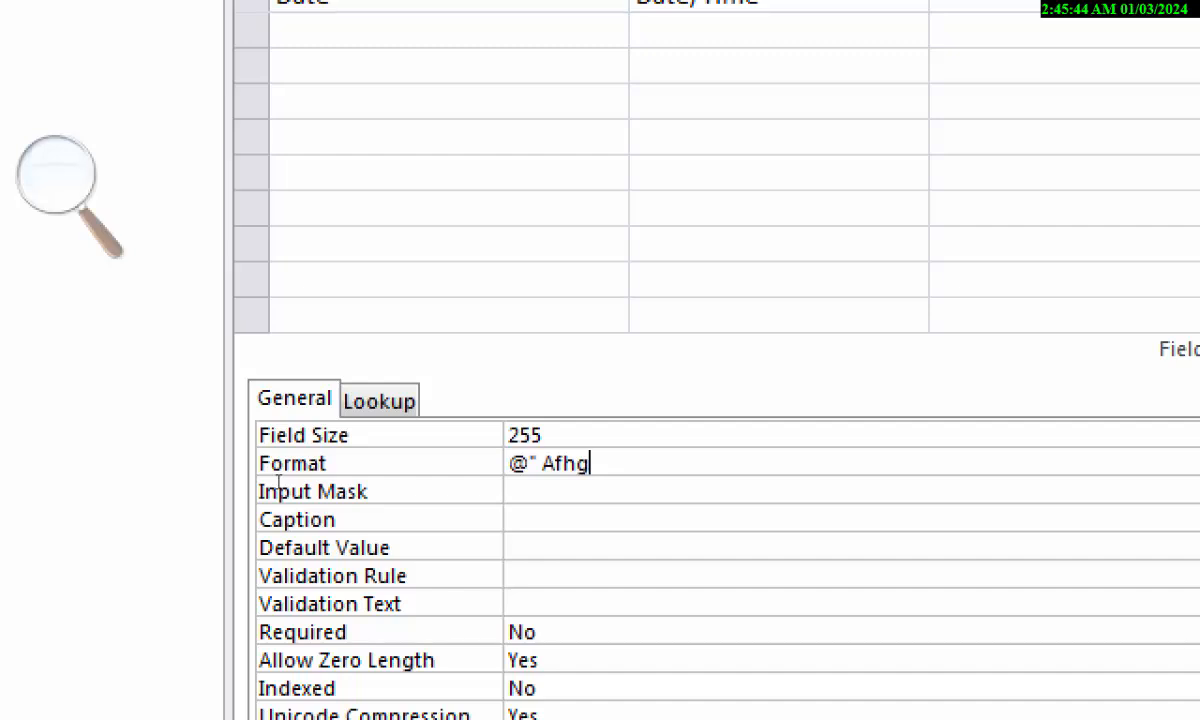
key("BackSpace")
key("BackSpace")
type("ghan")
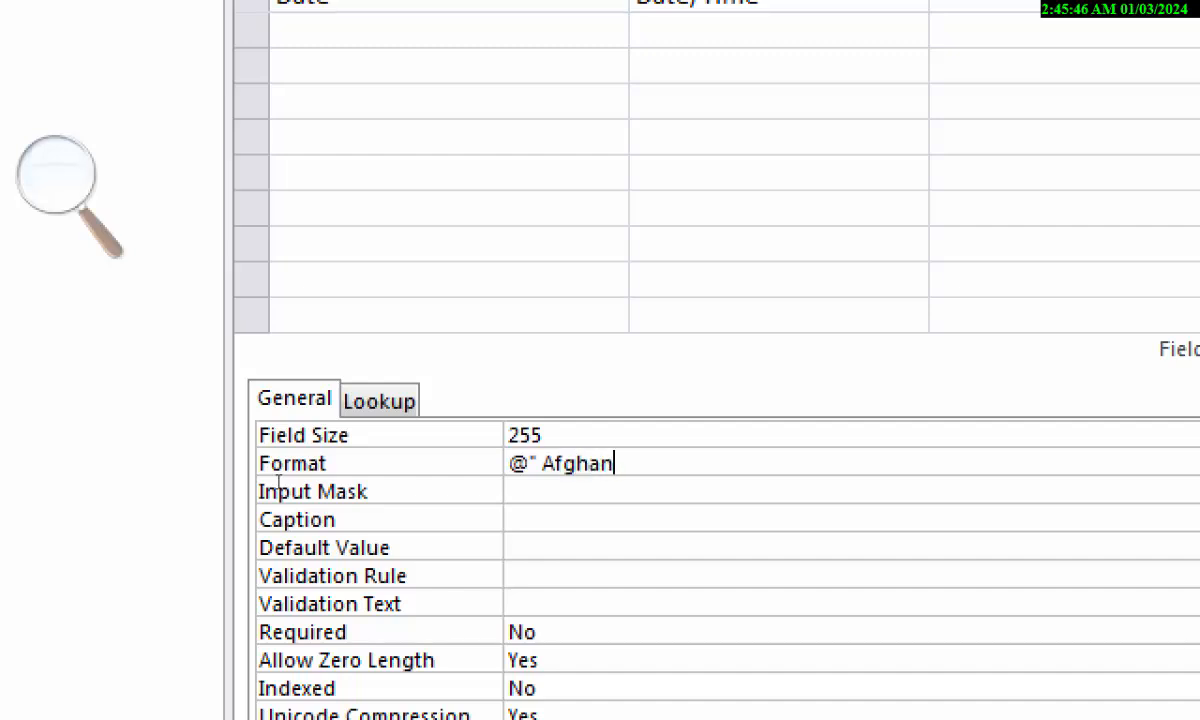
type("\"")
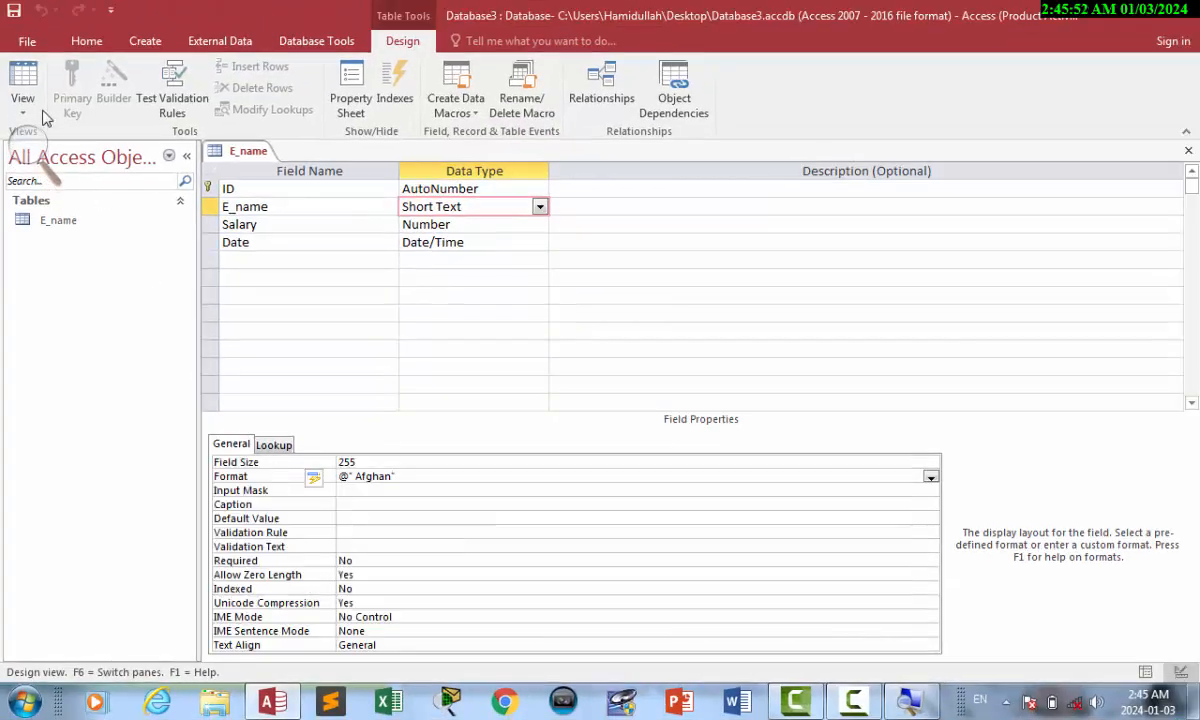
Add records 7 and 8 with two employee names, each shown ending in Afghan.
left_click(25, 78)
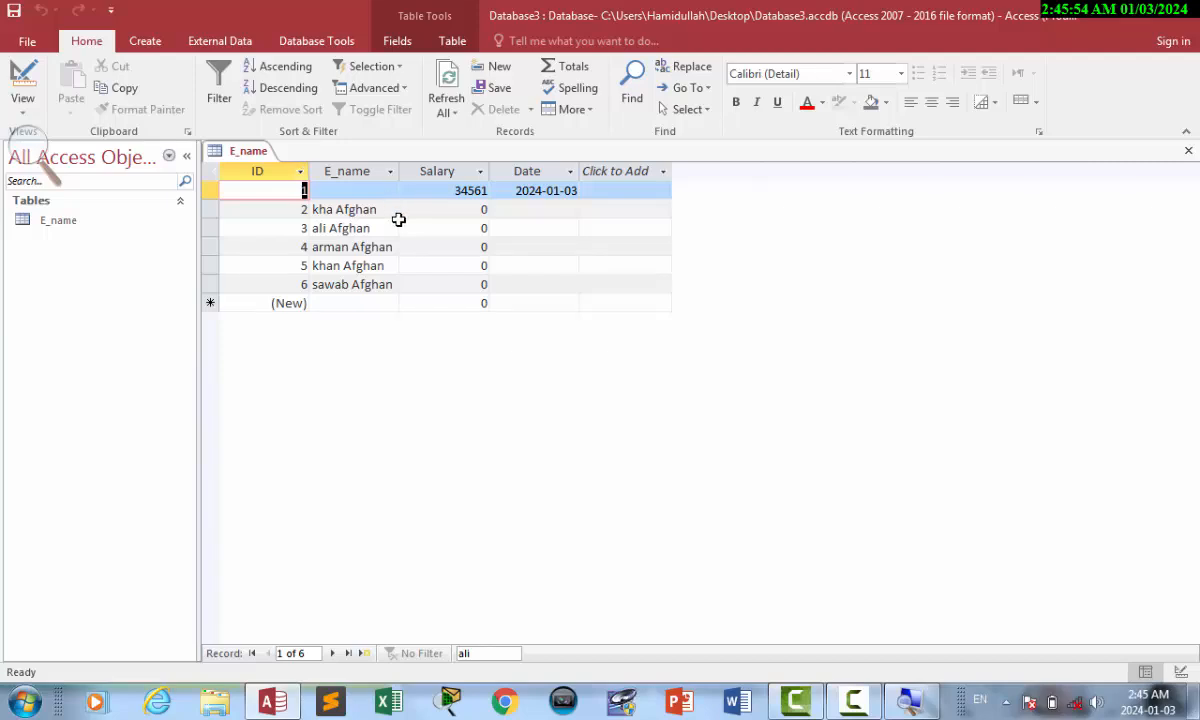
left_click(333, 306)
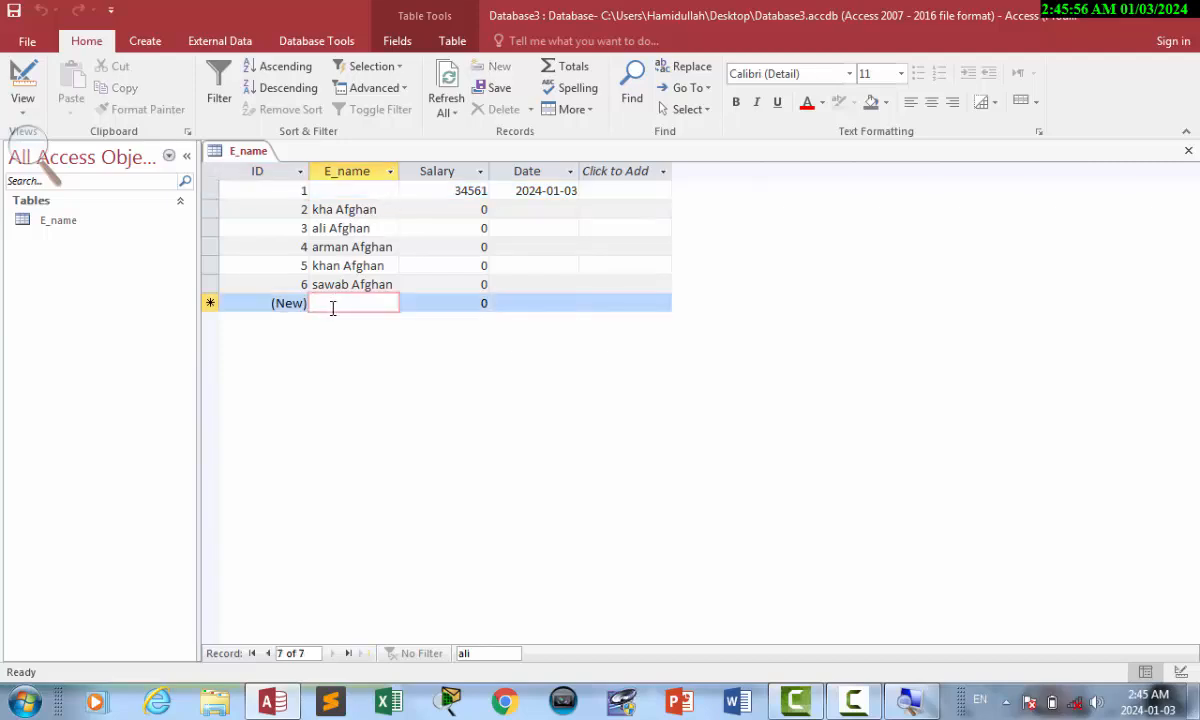
type("hami")
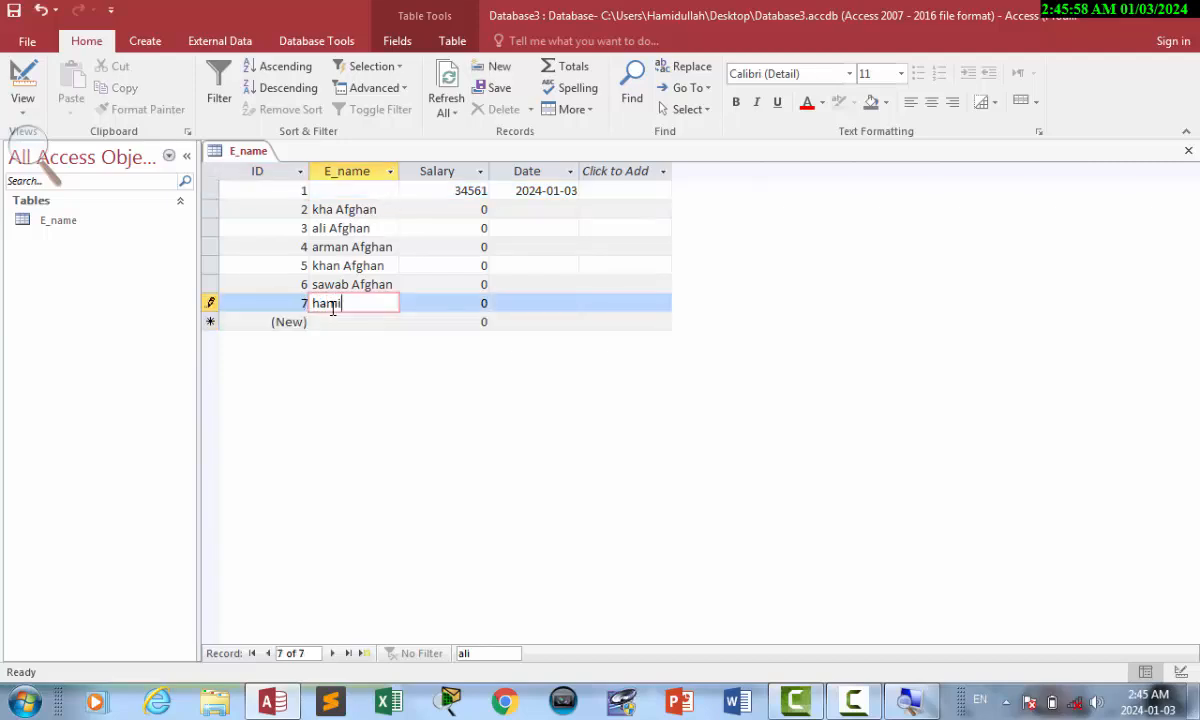
type("d Afghan")
key("Tab")
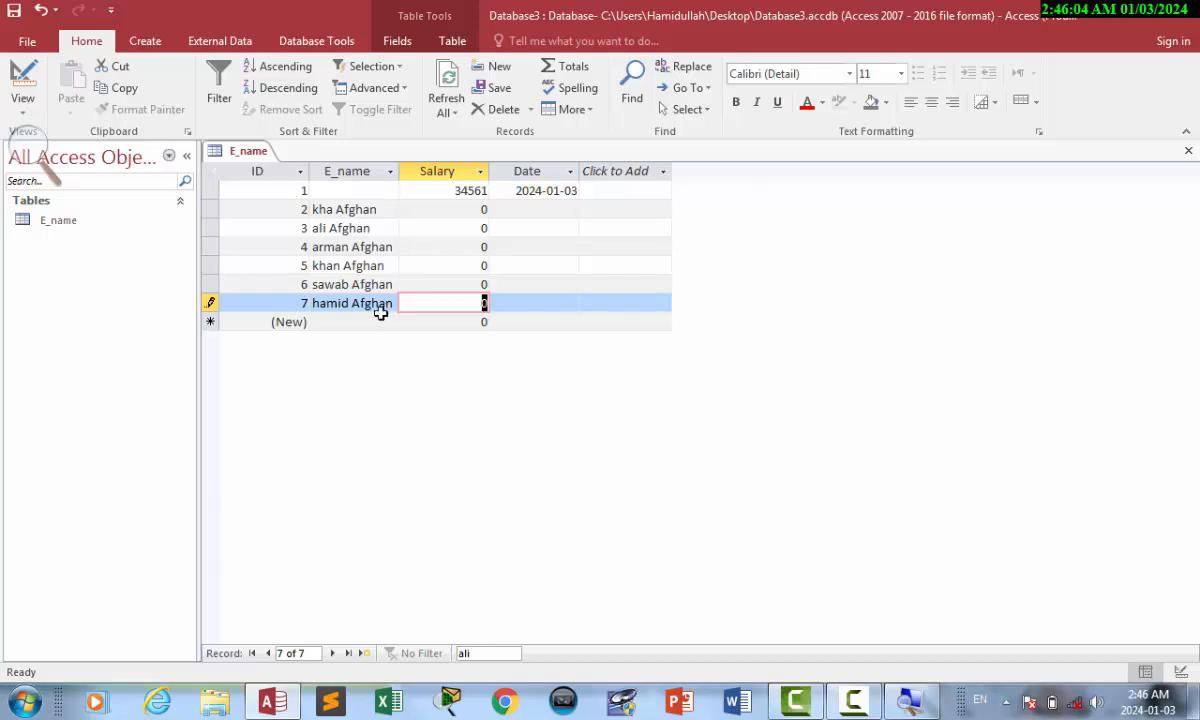
left_click(347, 327)
type("aftab")
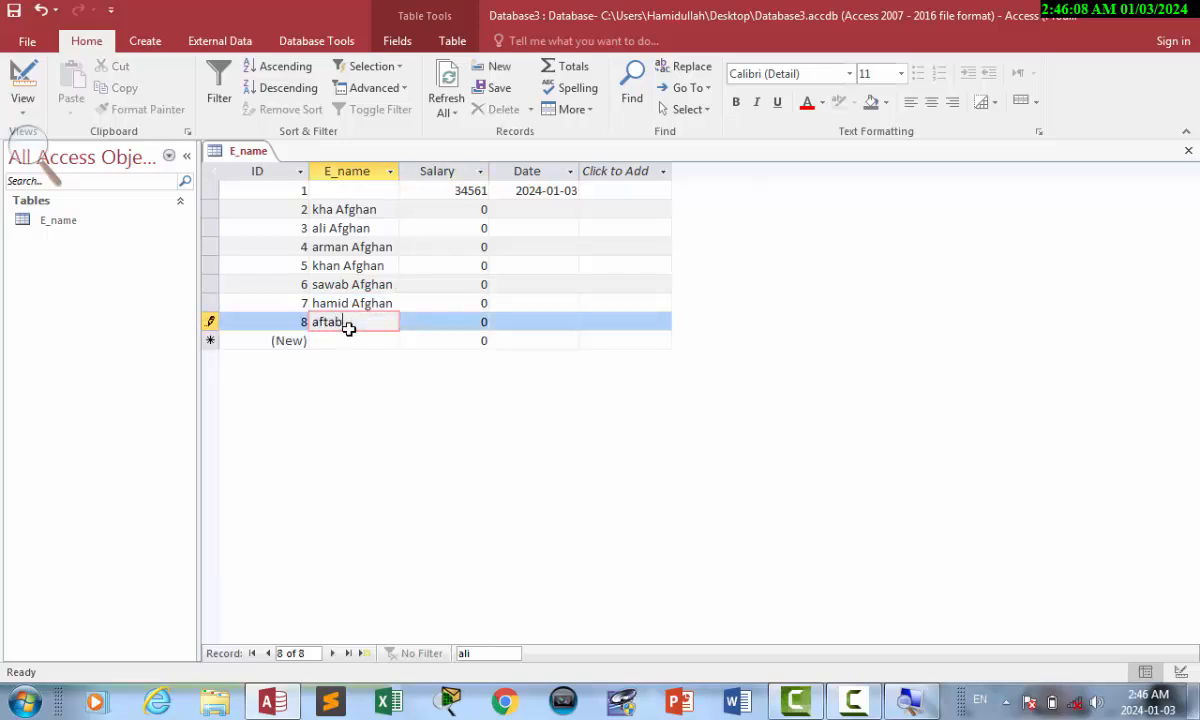
type(" Afghan")
key("Tab")
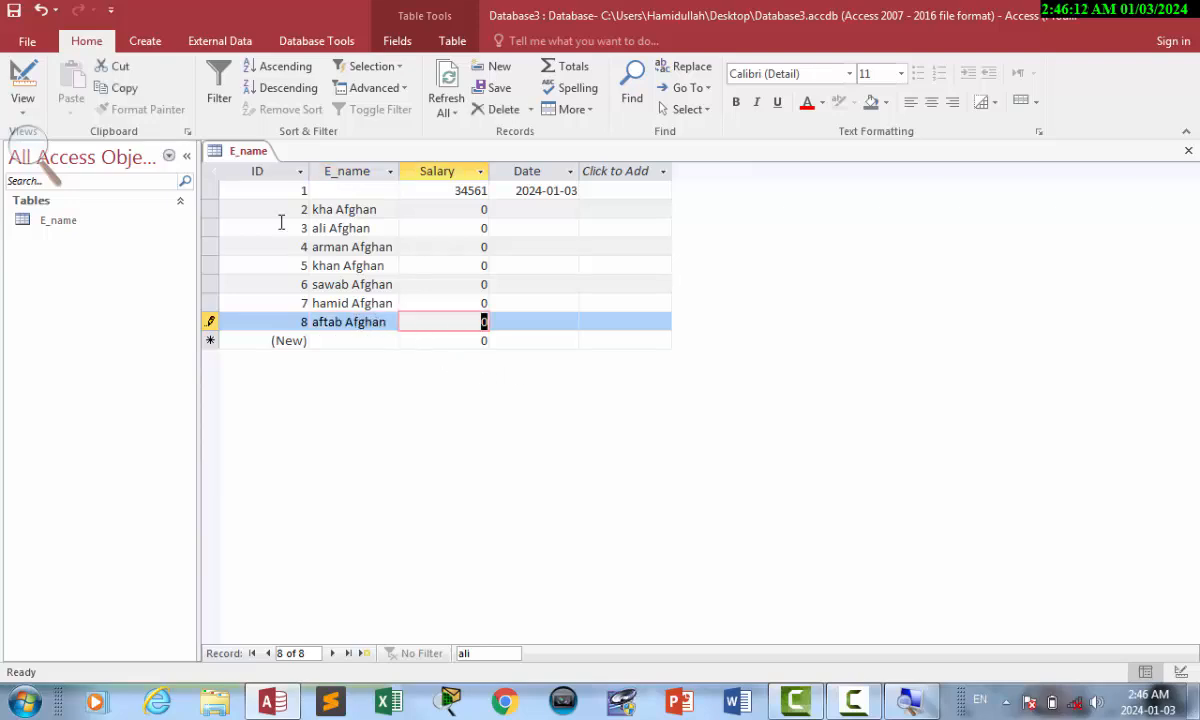
left_click(796, 700)
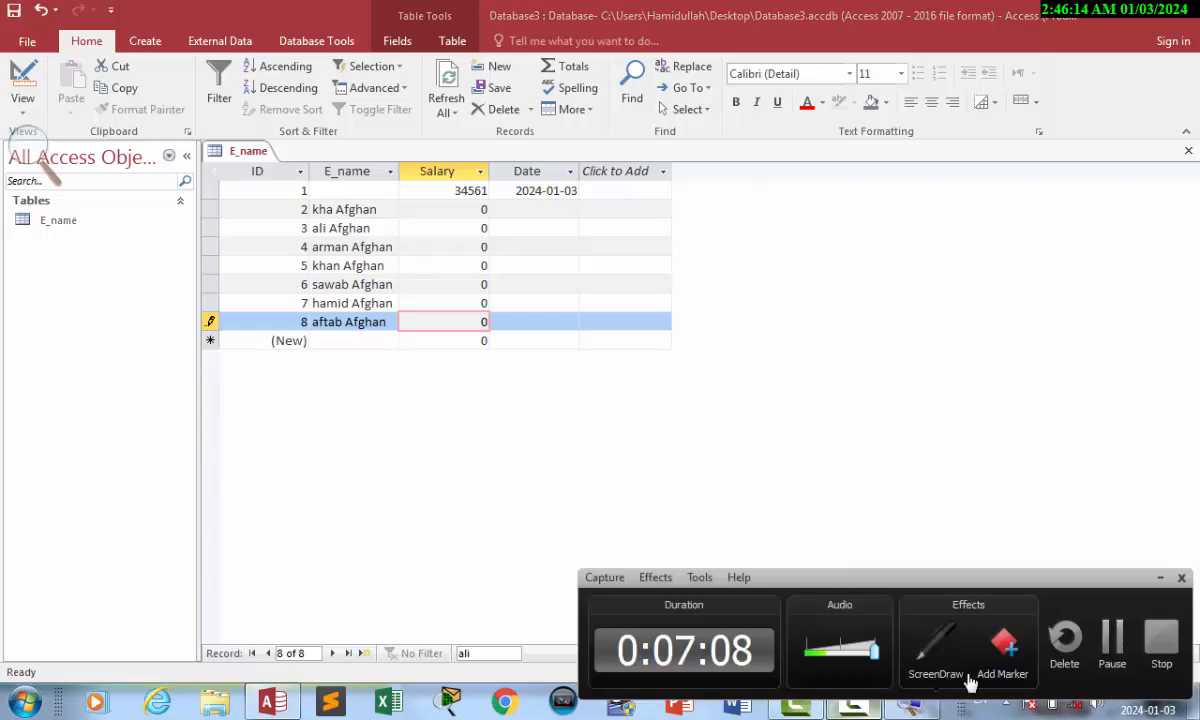
left_click(1110, 637)
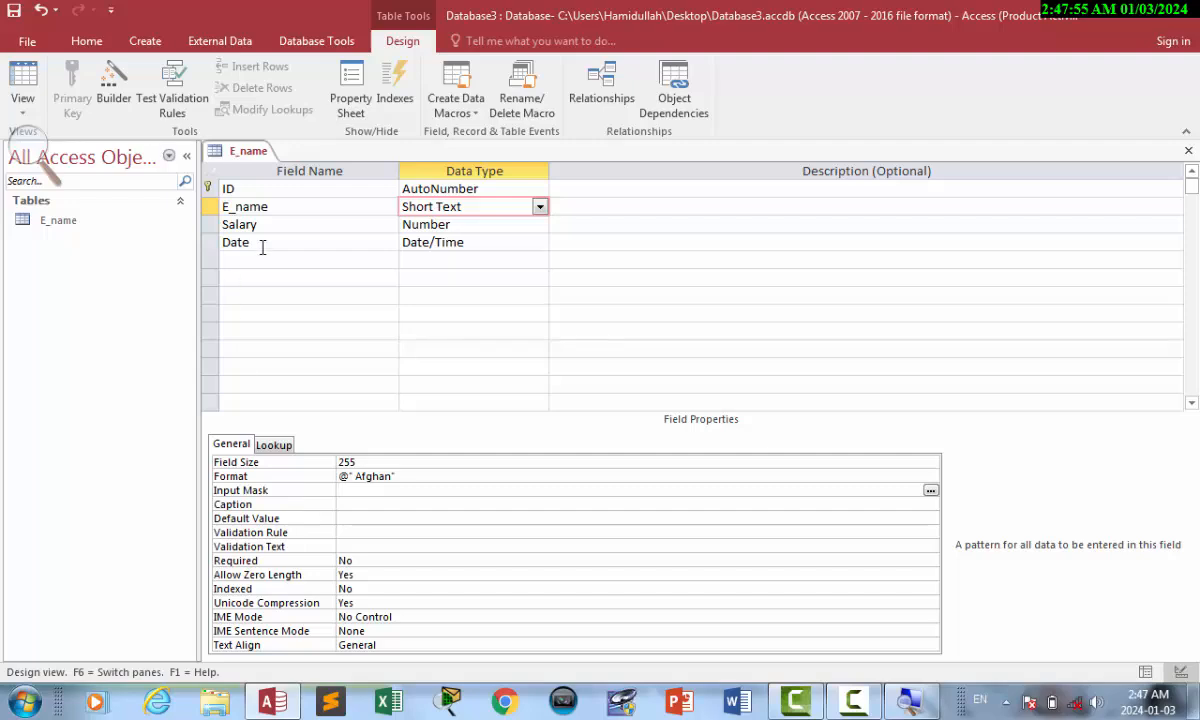
Add a new Short Text field named Phone Number below Date.
left_click(222, 245)
type("PH")
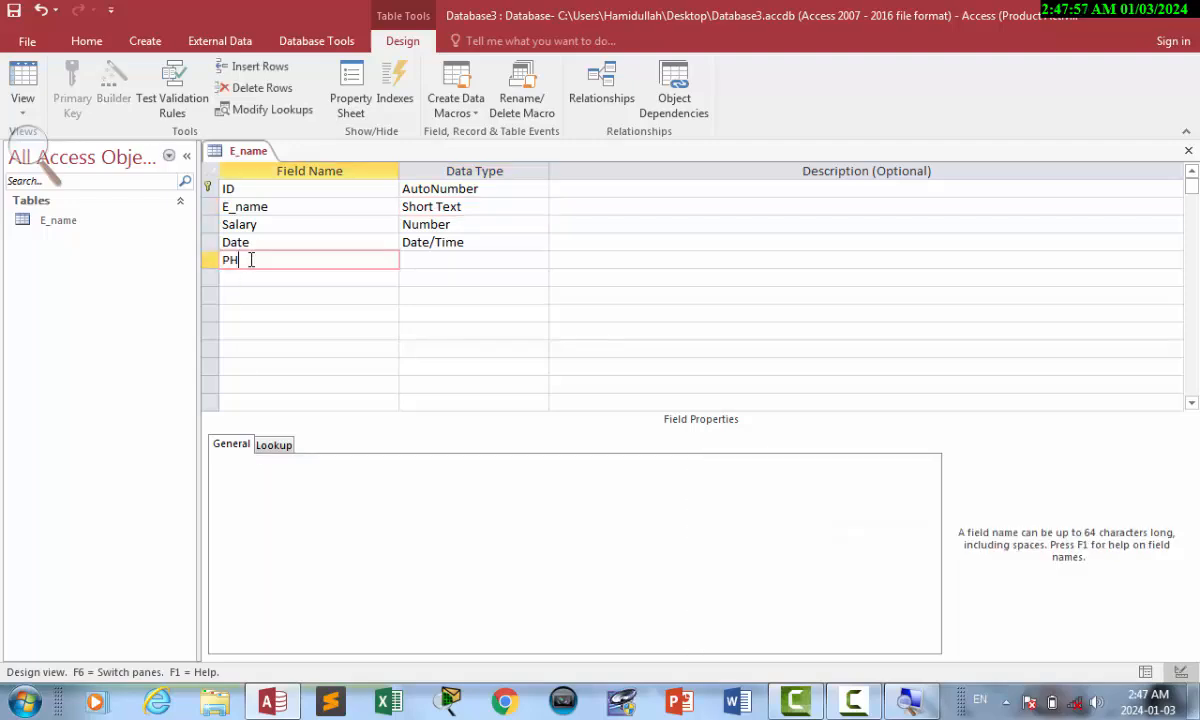
key("BackSpace")
type("hone")
key("BackSpace")
key("BackSpace")
key("BackSpace")
key("BackSpace")
type("j")
key("BackSpace")
type("hine")
key("BackSpace")
key("BackSpace")
type("one Number")
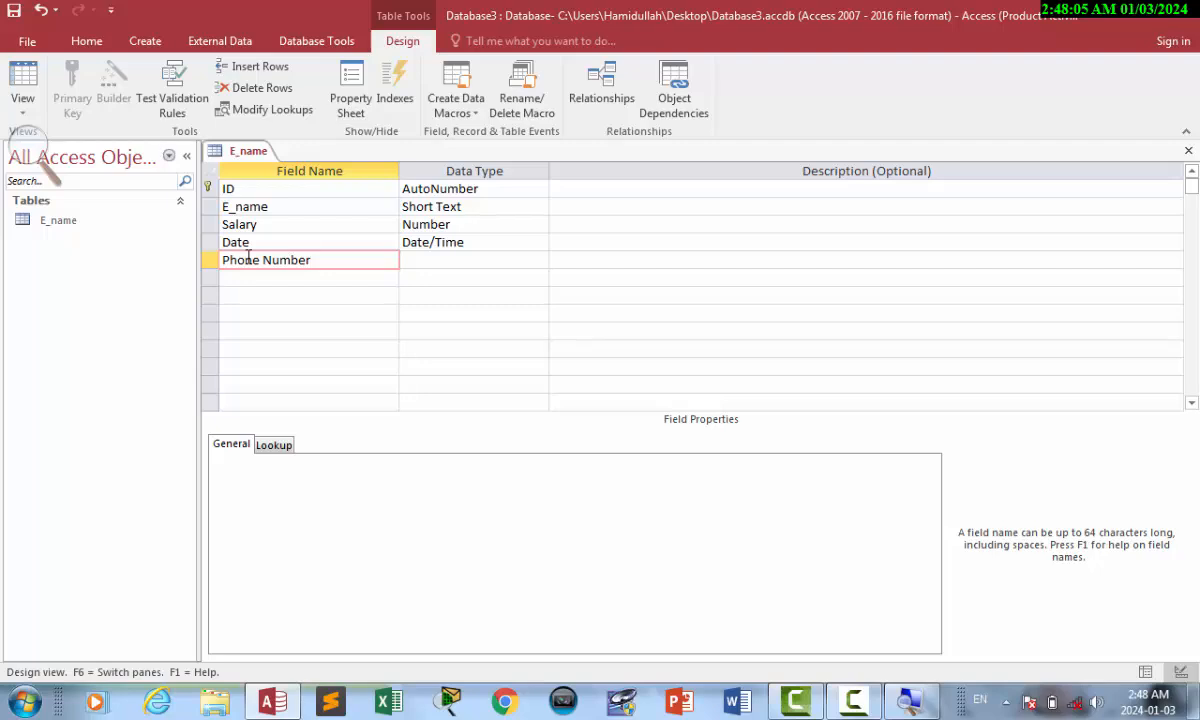
key("Tab")
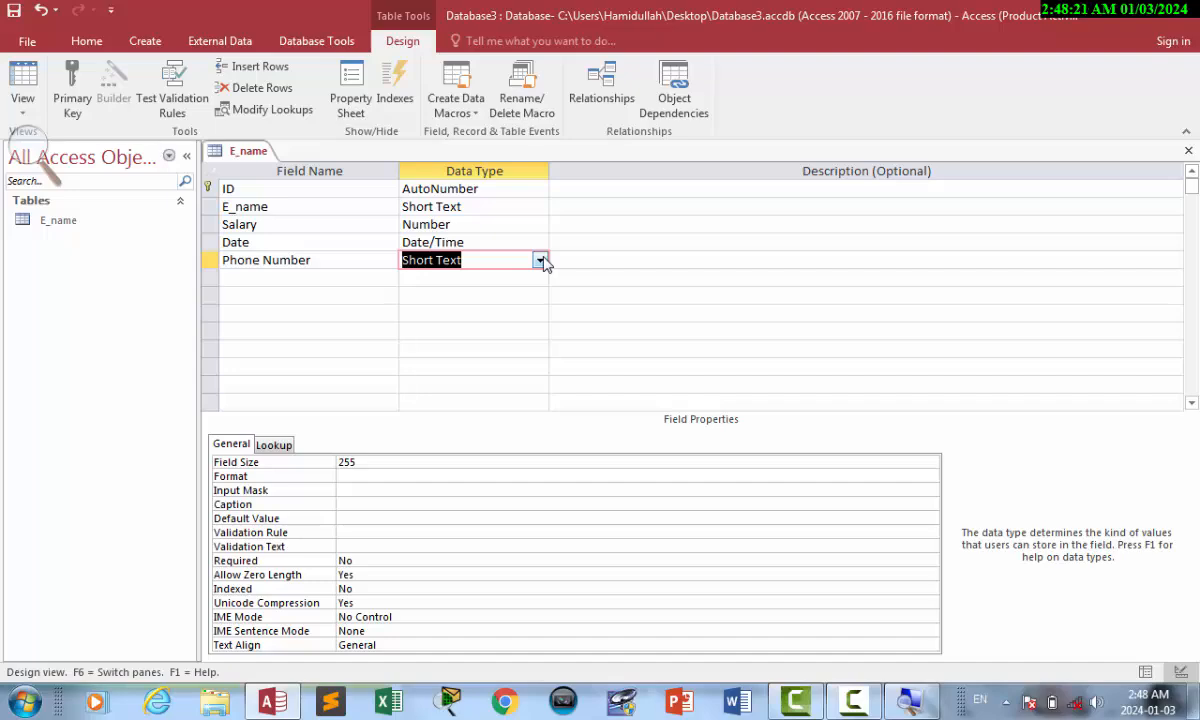
Set the Phone Number input mask to aaaaaaaaaa.
left_click(344, 490)
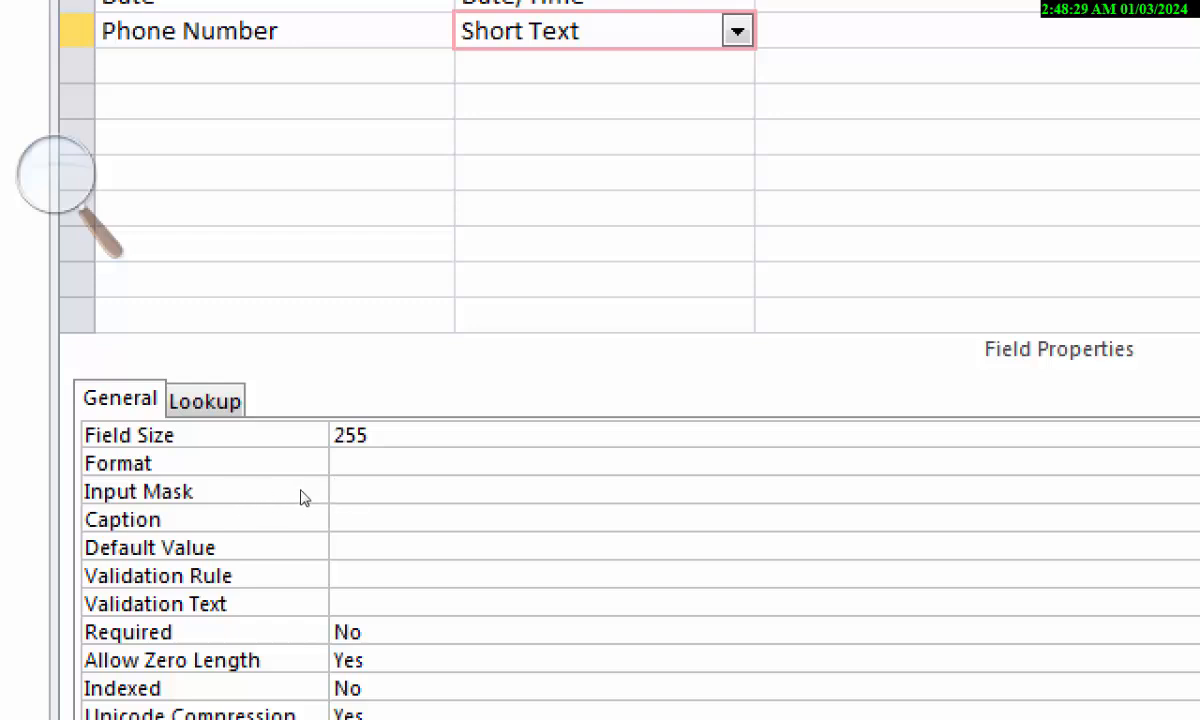
type("A")
key("BackSpace")
type("aaaaaaa")
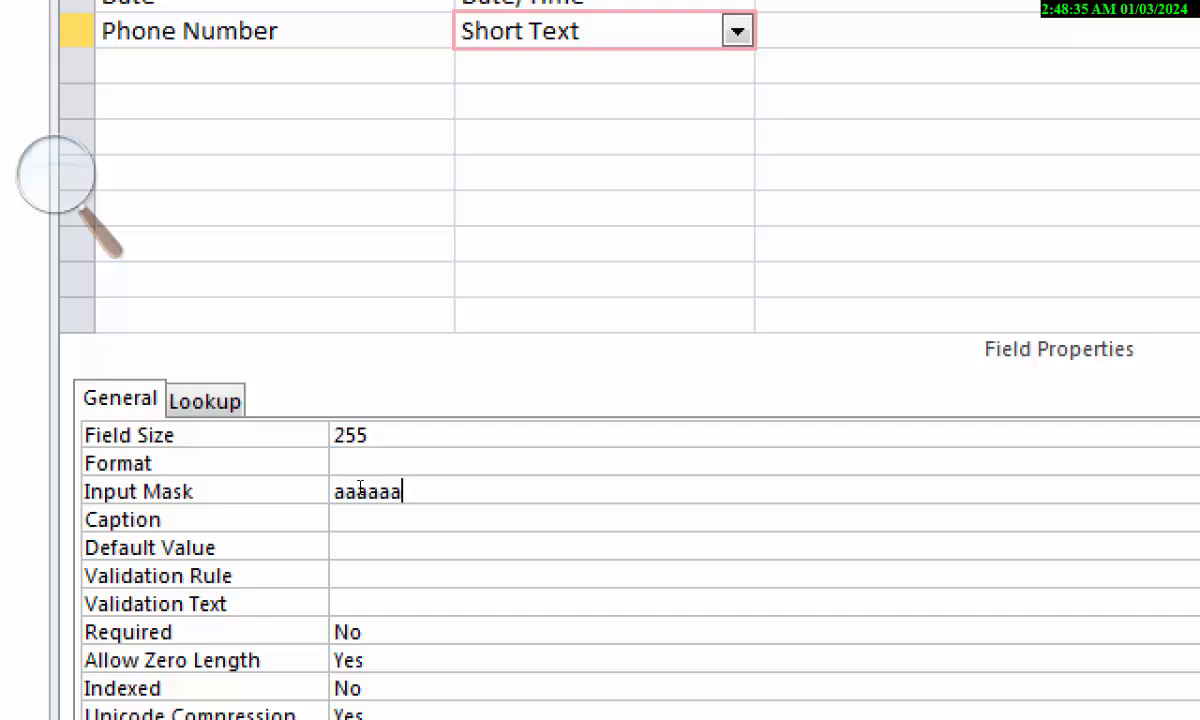
type("aaa")
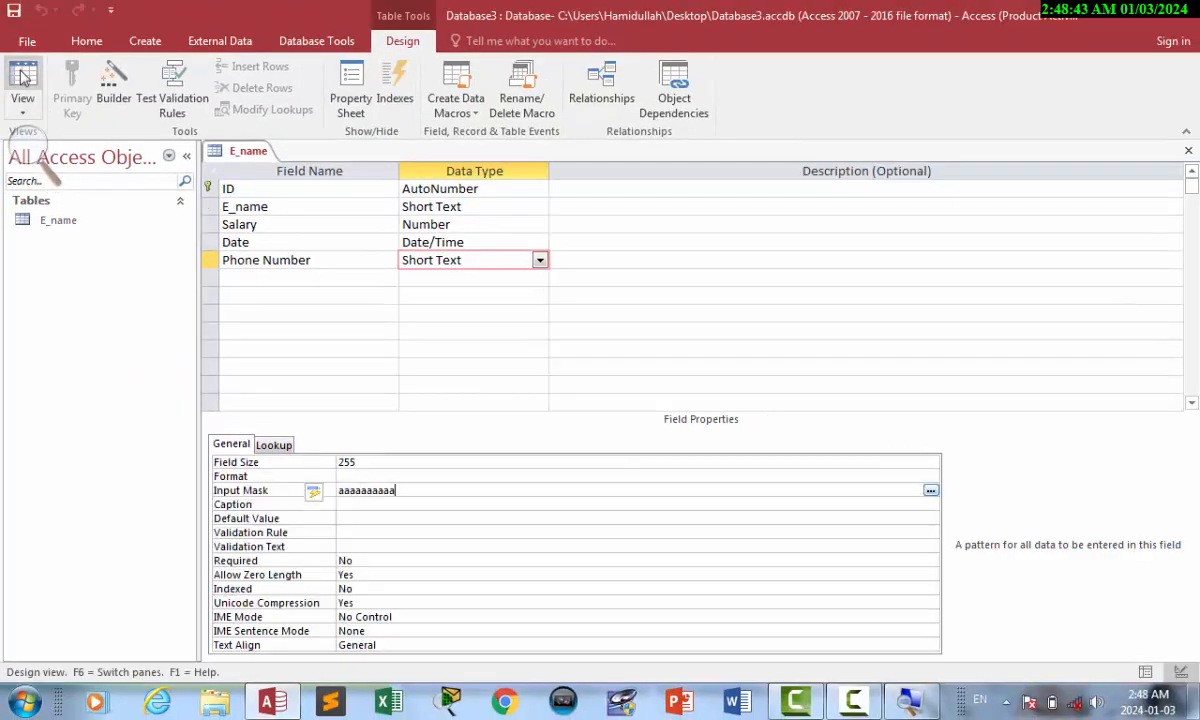
Widen the Phone Number column and enter a test phone number in record 1.
left_click(24, 80)
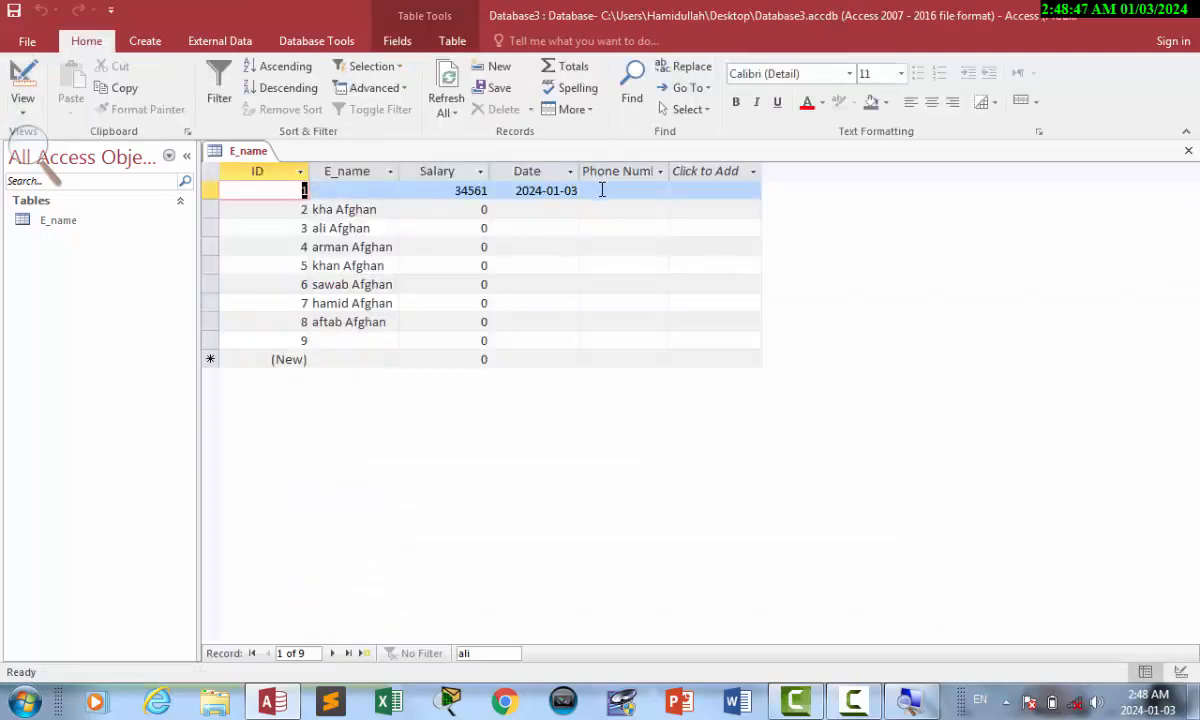
left_click_drag(670, 162, 778, 162)
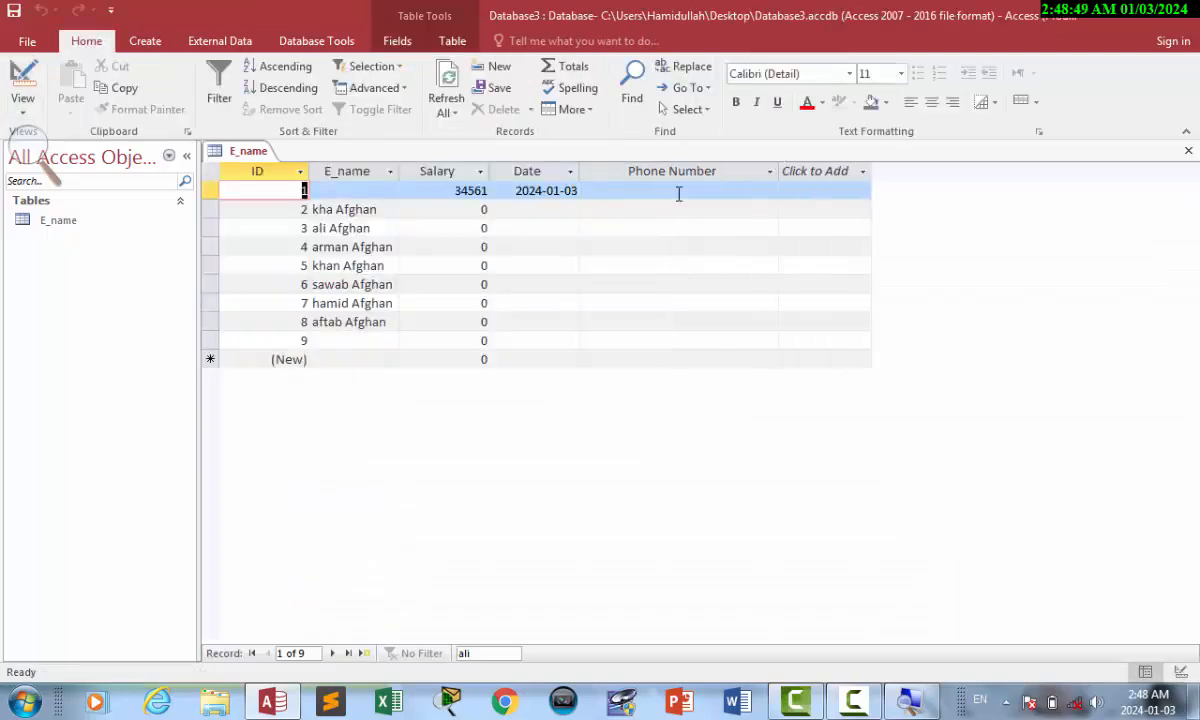
left_click(638, 191)
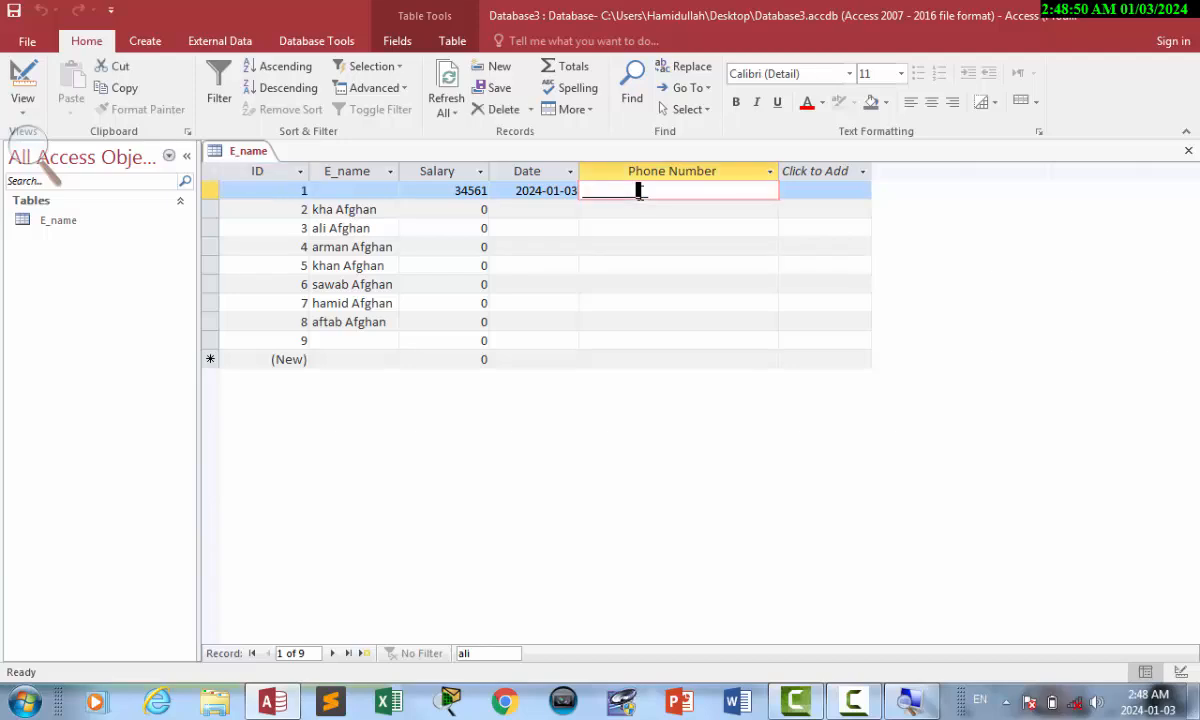
left_click(572, 189)
left_click(605, 192)
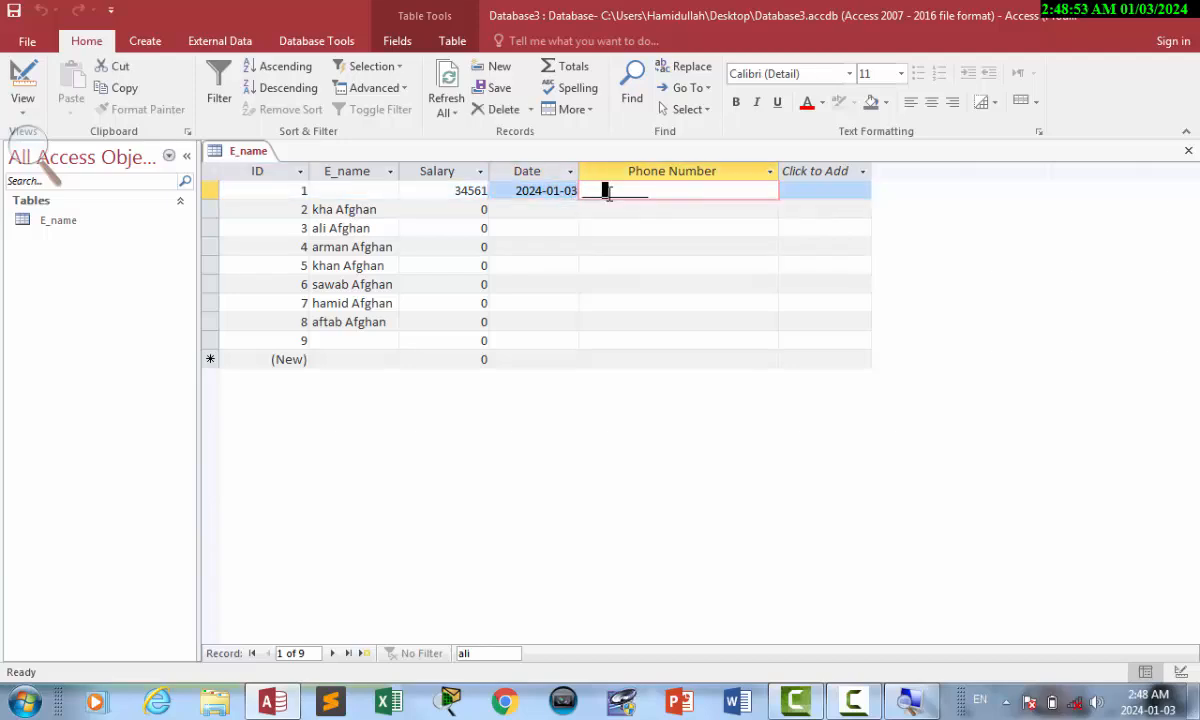
key("BackSpace")
key("BackSpace")
key("BackSpace")
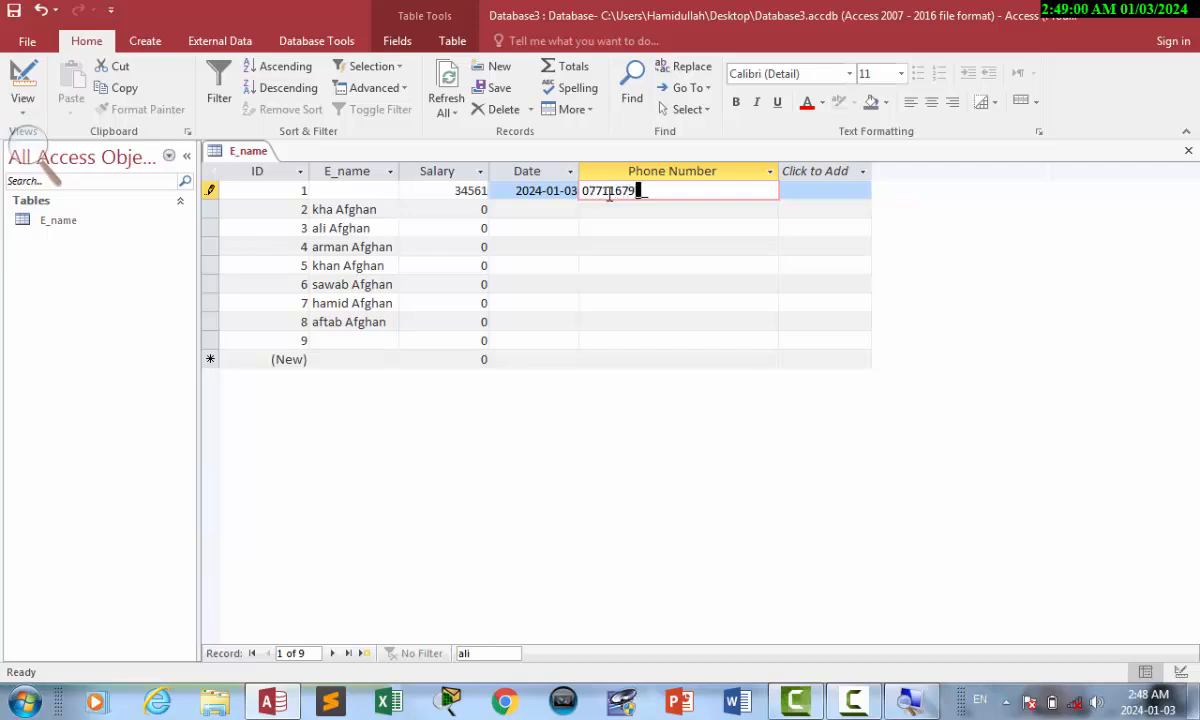
key("shift+Left")
key("BackSpace")
key("shift+Left")
key("Return")
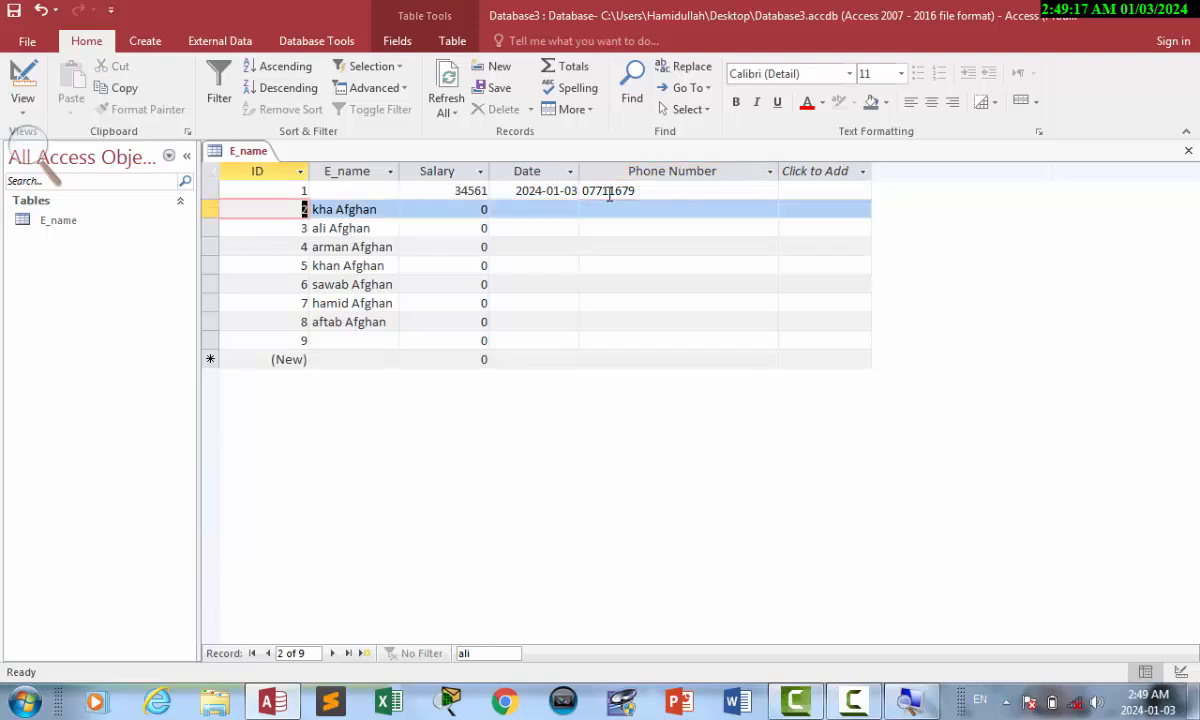
Shorten record 1's phone number to its first four digits and save it.
left_click(22, 82)
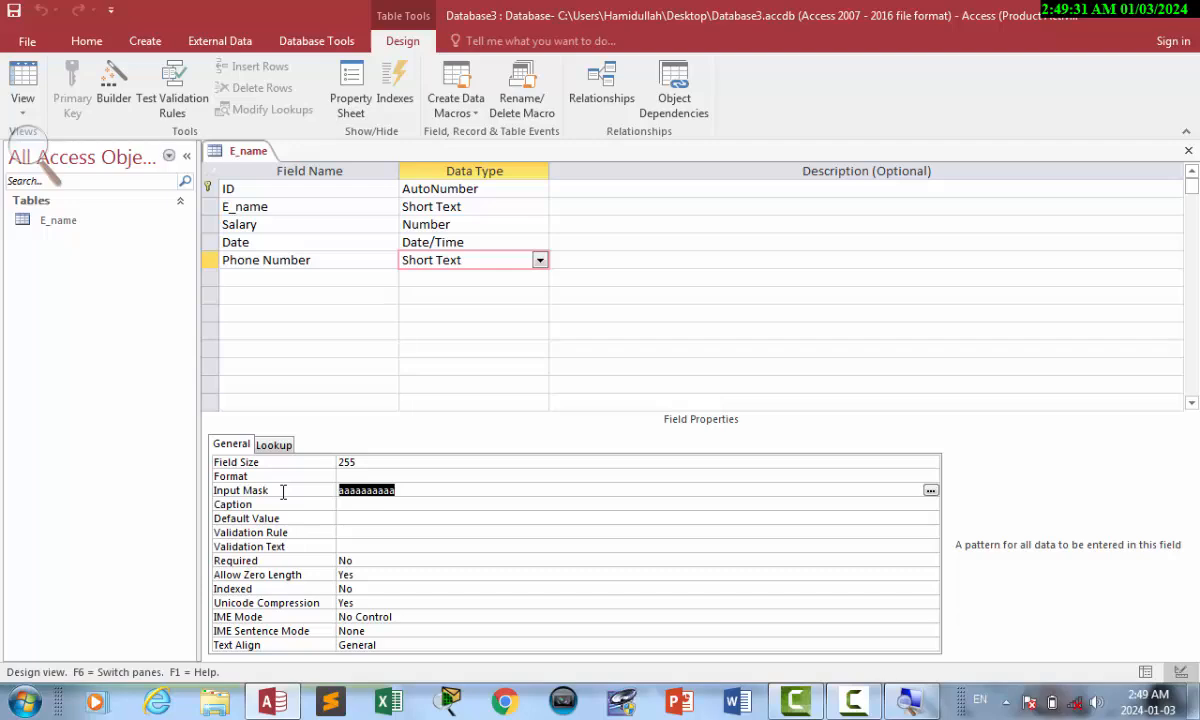
left_click(24, 76)
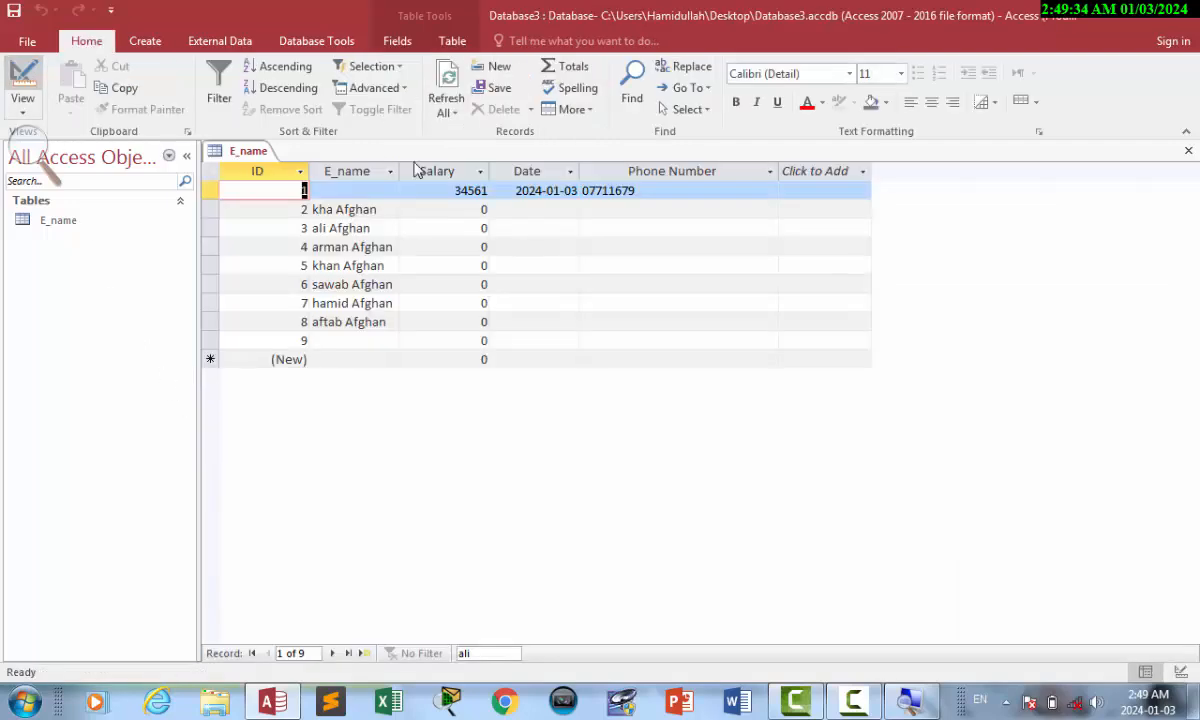
left_click(647, 191)
key("BackSpace")
key("BackSpace")
key("BackSpace")
key("BackSpace")
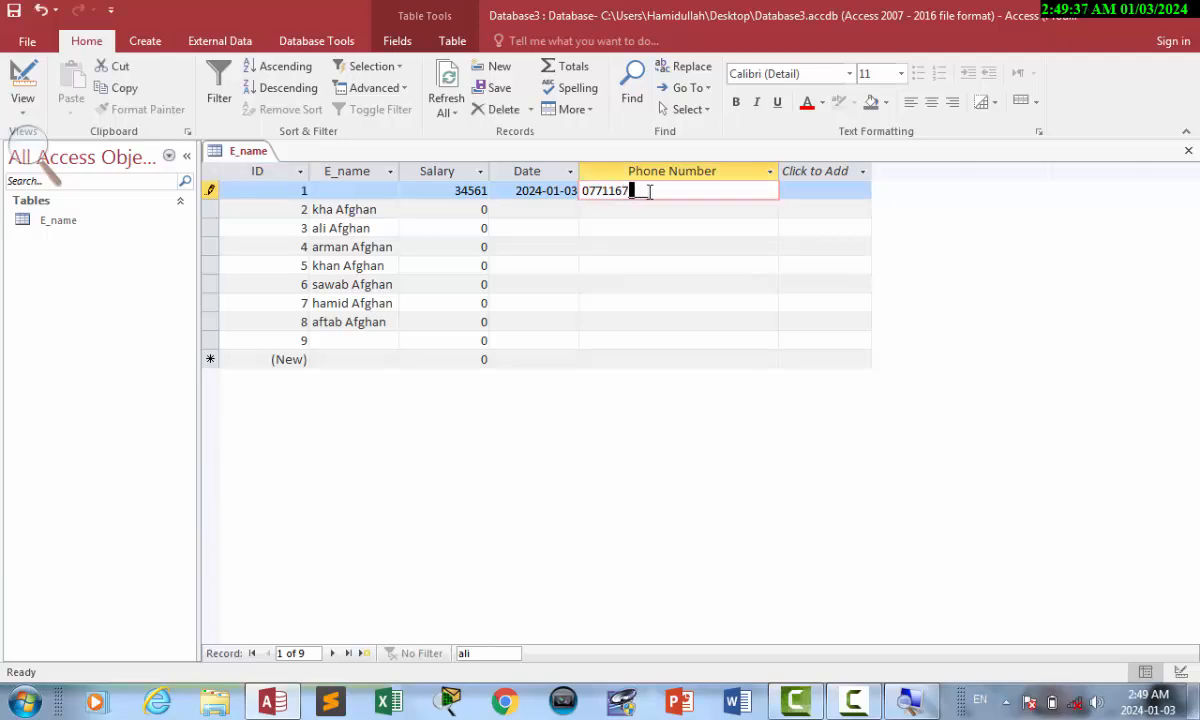
key("Return")
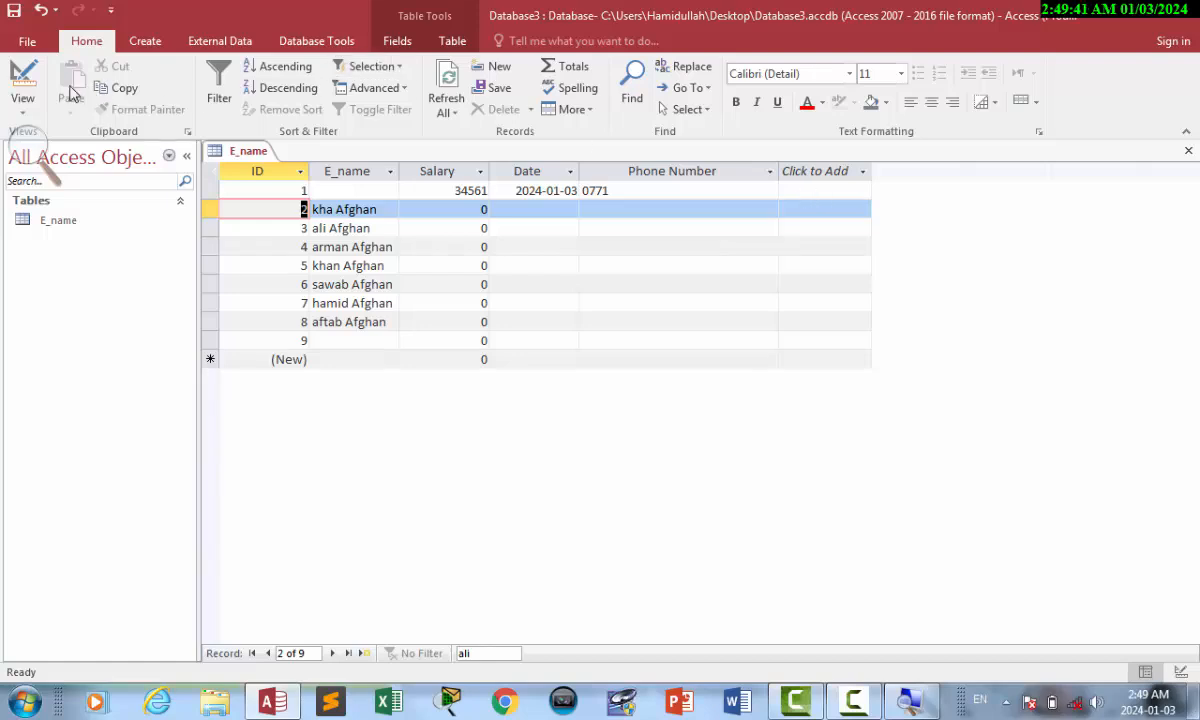
Replace the Phone Number input mask with AAAAAAAAAA so all ten characters are required.
left_click(22, 80)
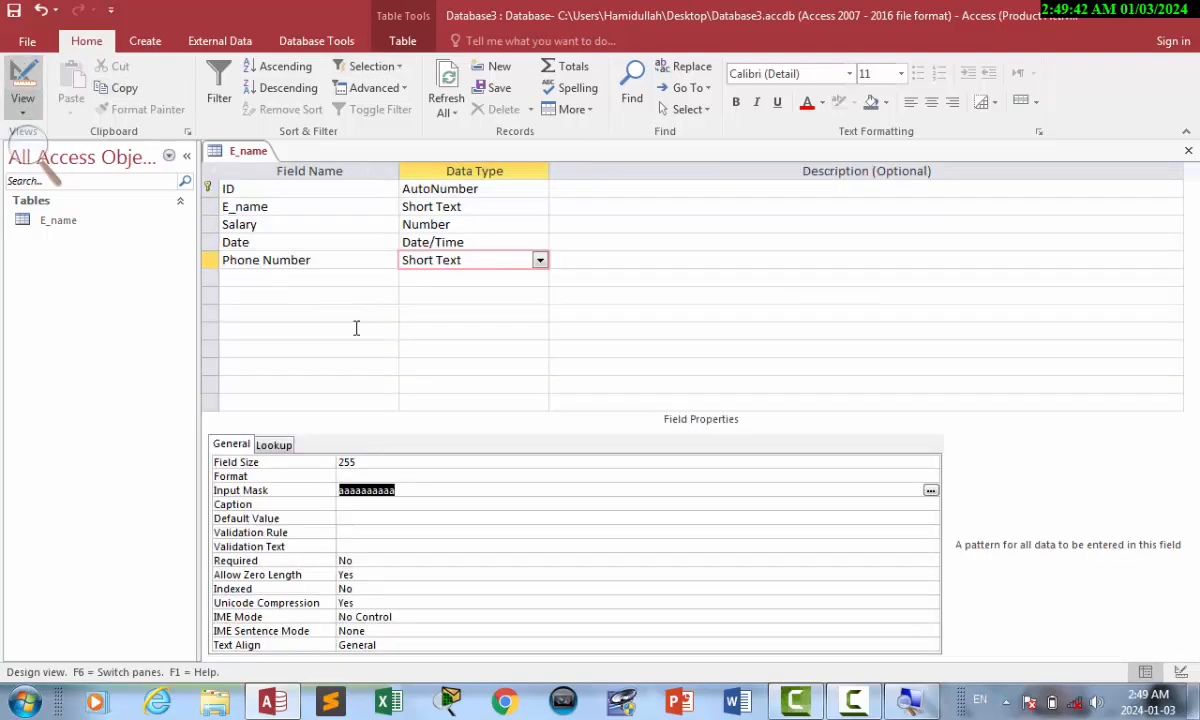
left_click(397, 490)
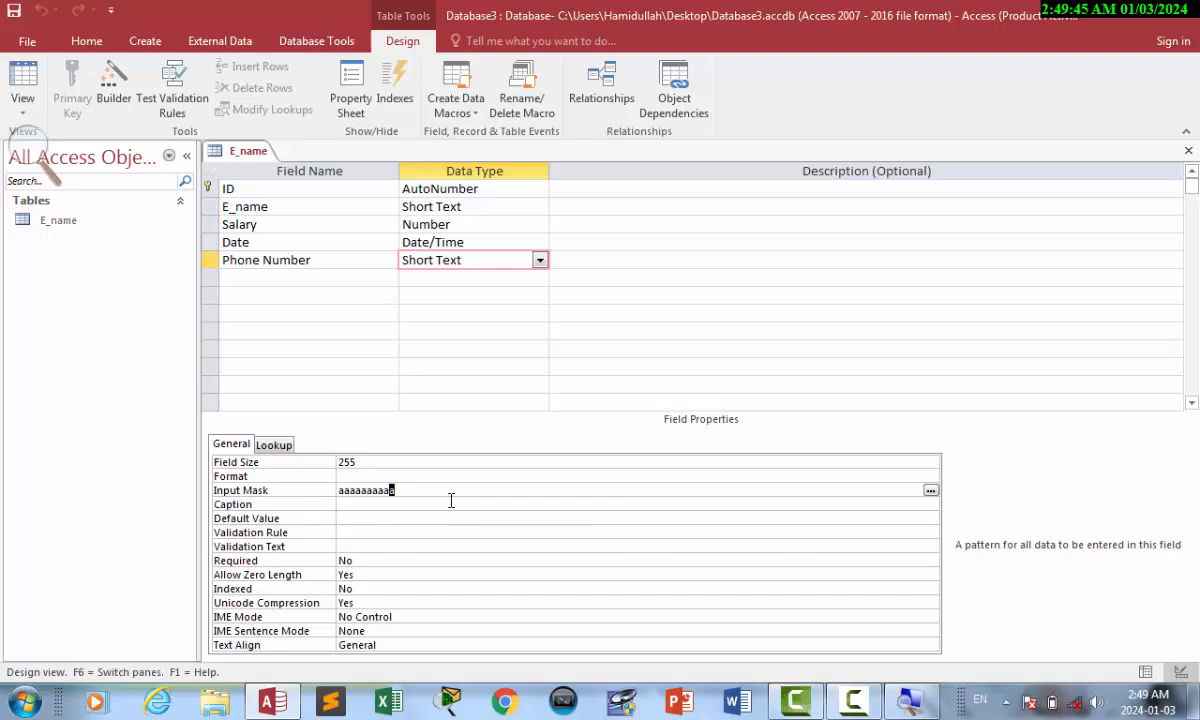
left_click(300, 493)
type("AAAAAAAAAA")
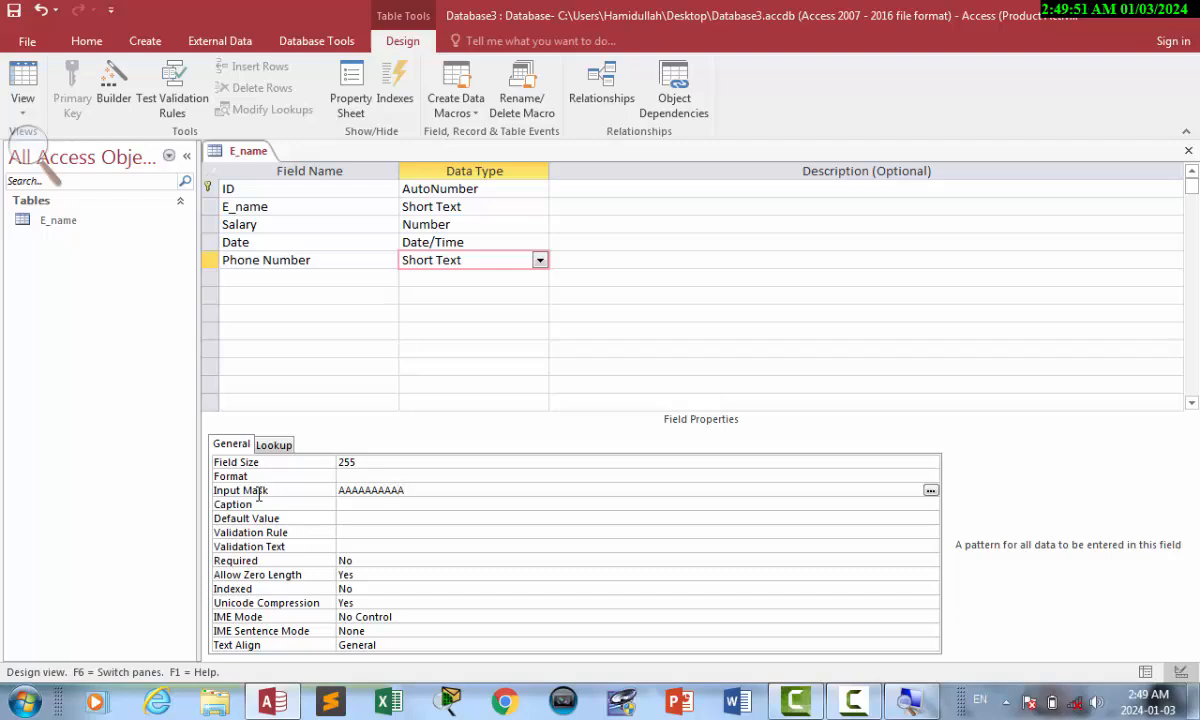
left_click(258, 493)
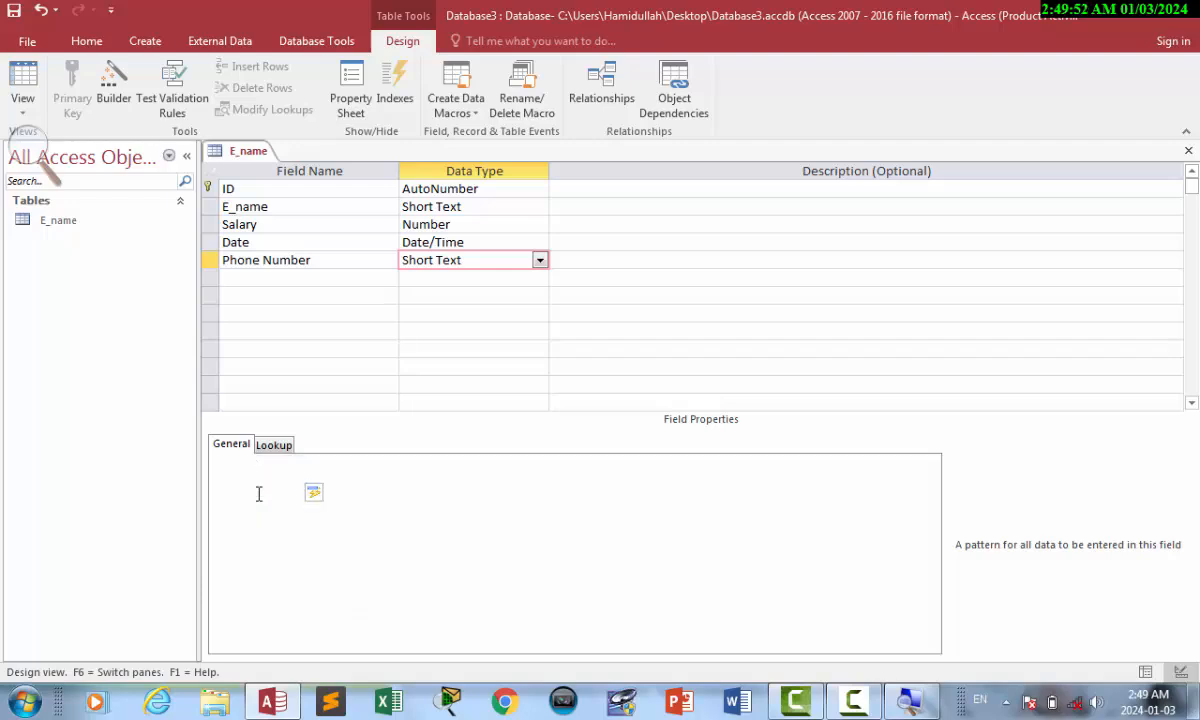
left_click(10, 80)
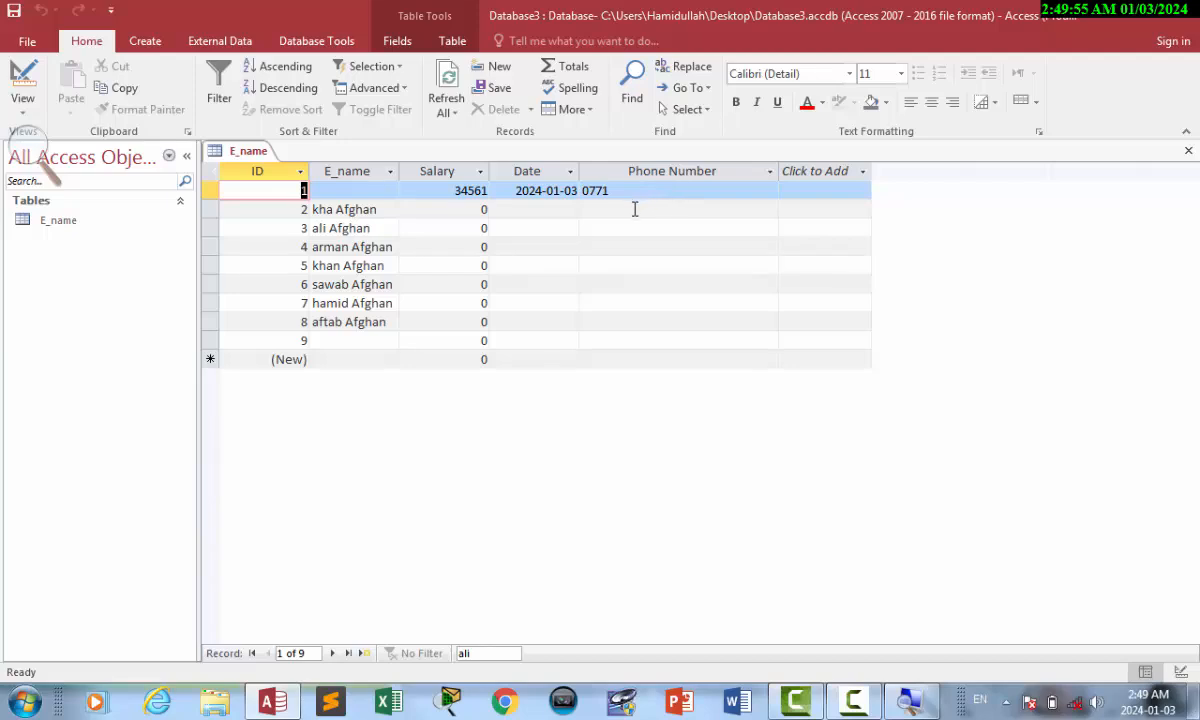
Complete a ten-digit phone number for record 2 after dismissing the input mask errors.
left_click(634, 209)
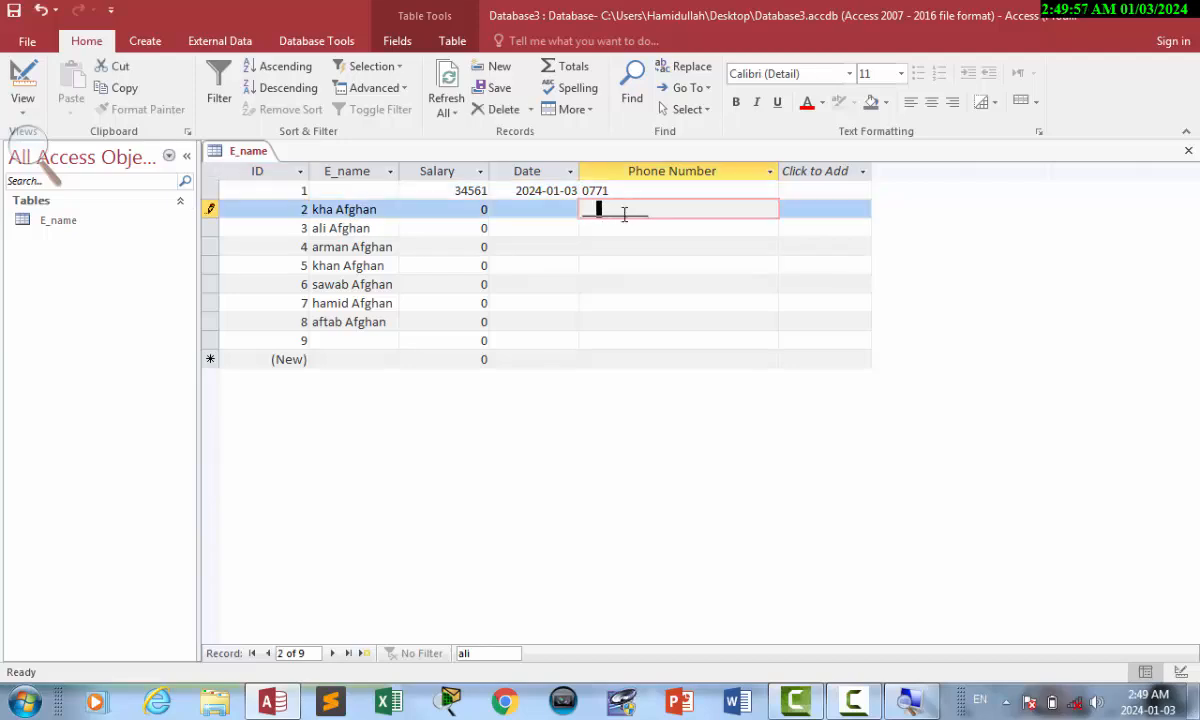
key("Home")
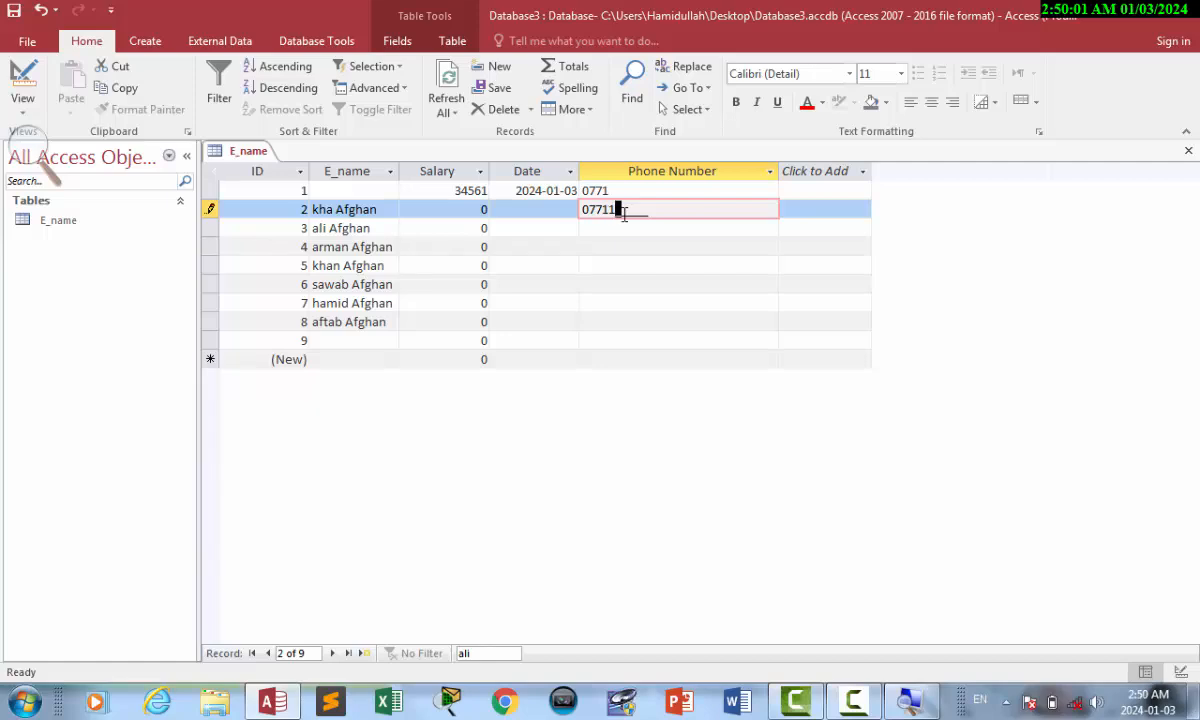
key("Return")
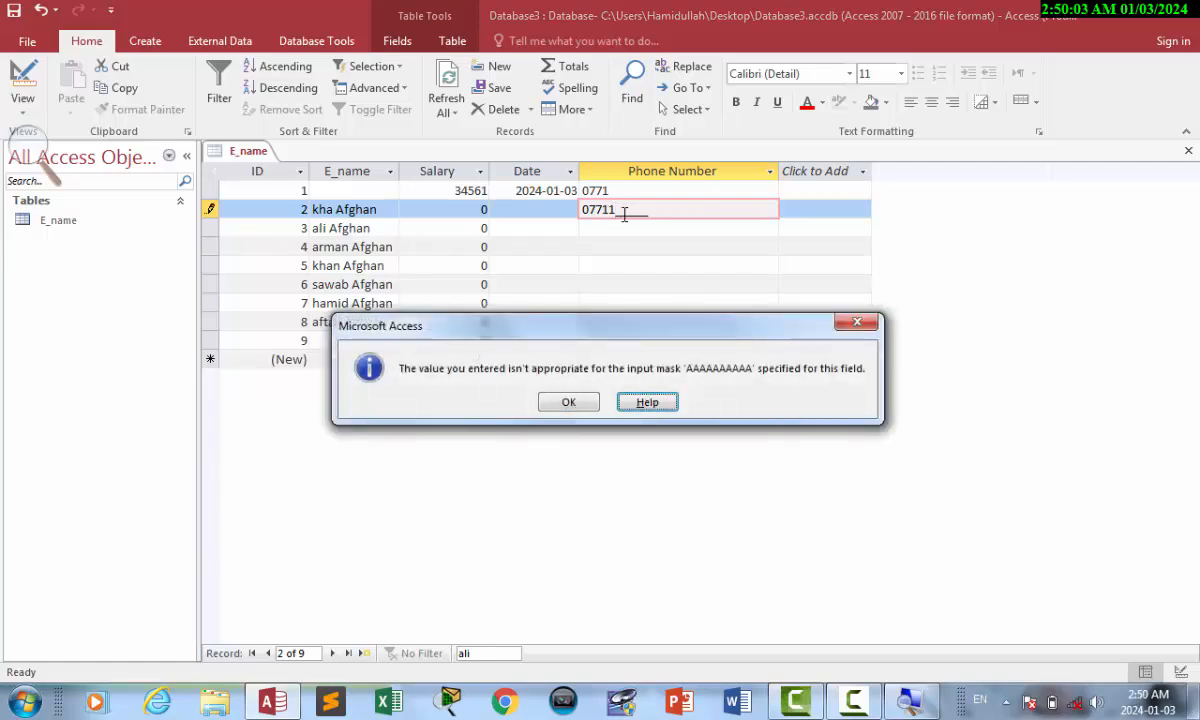
left_click(568, 401)
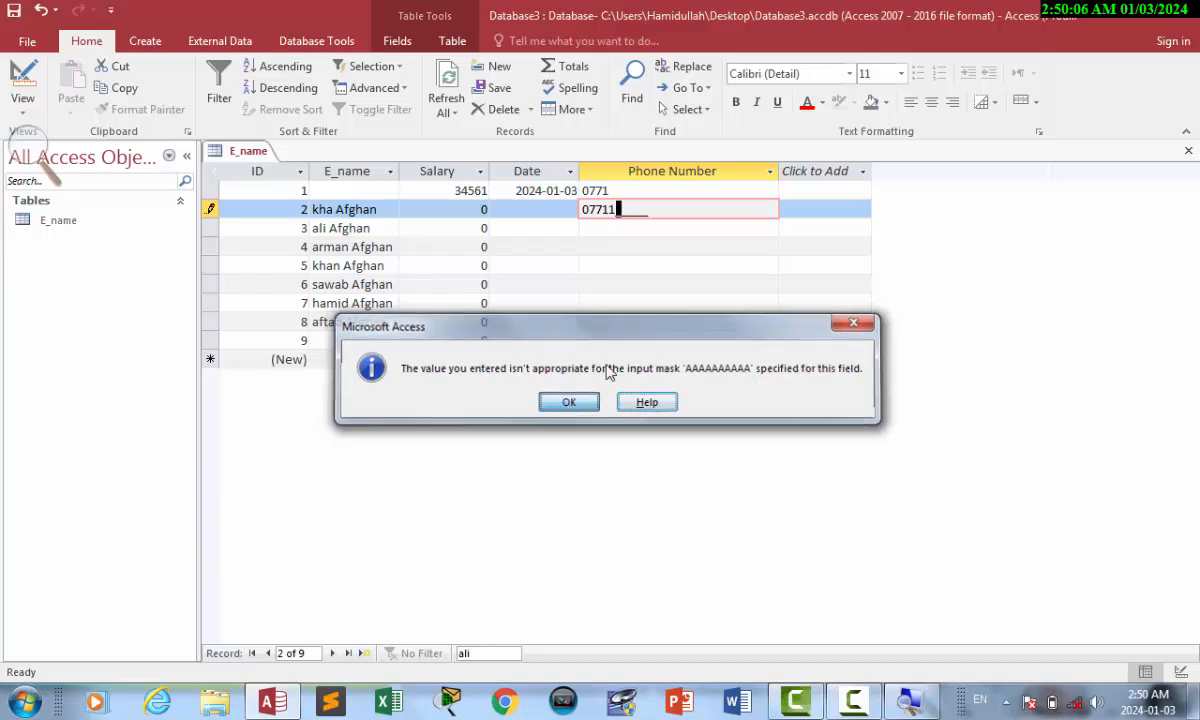
left_click(807, 211)
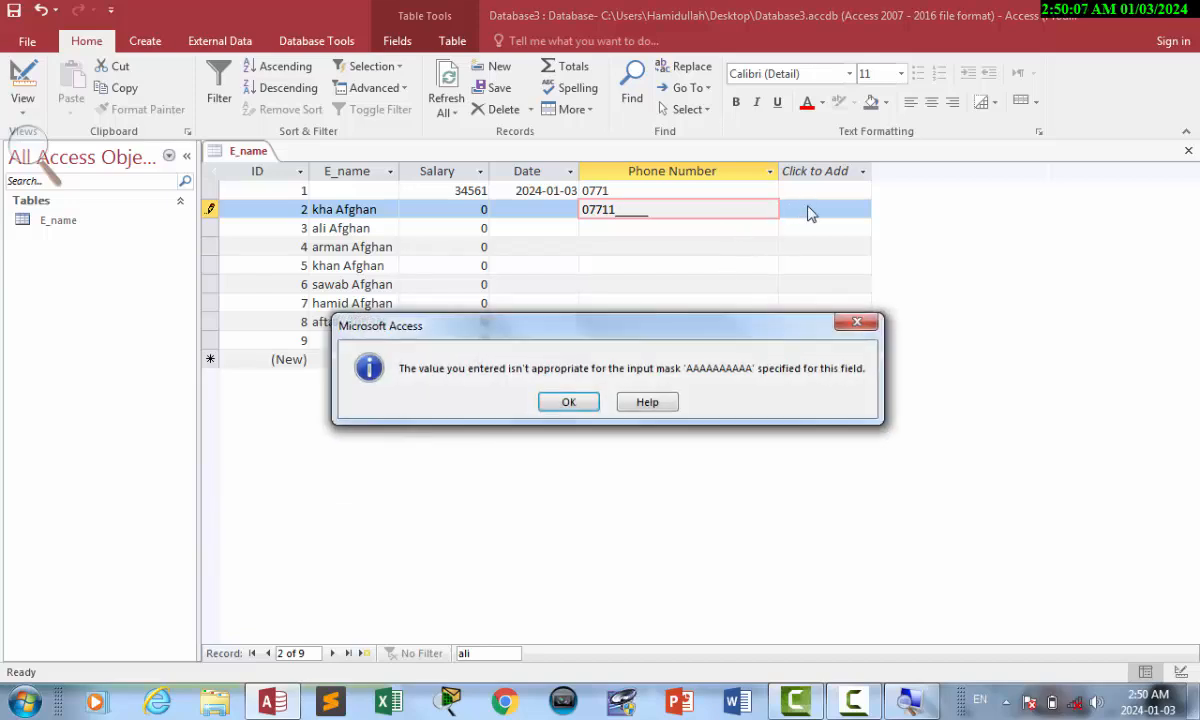
left_click(560, 404)
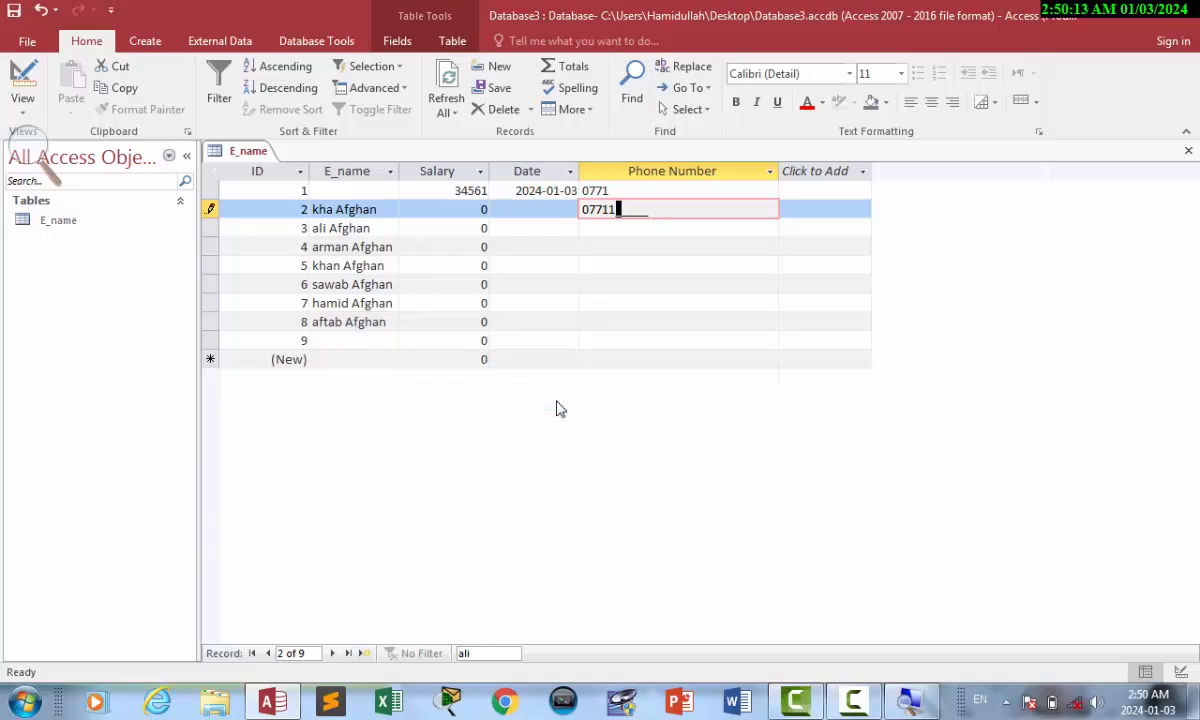
key("Return")
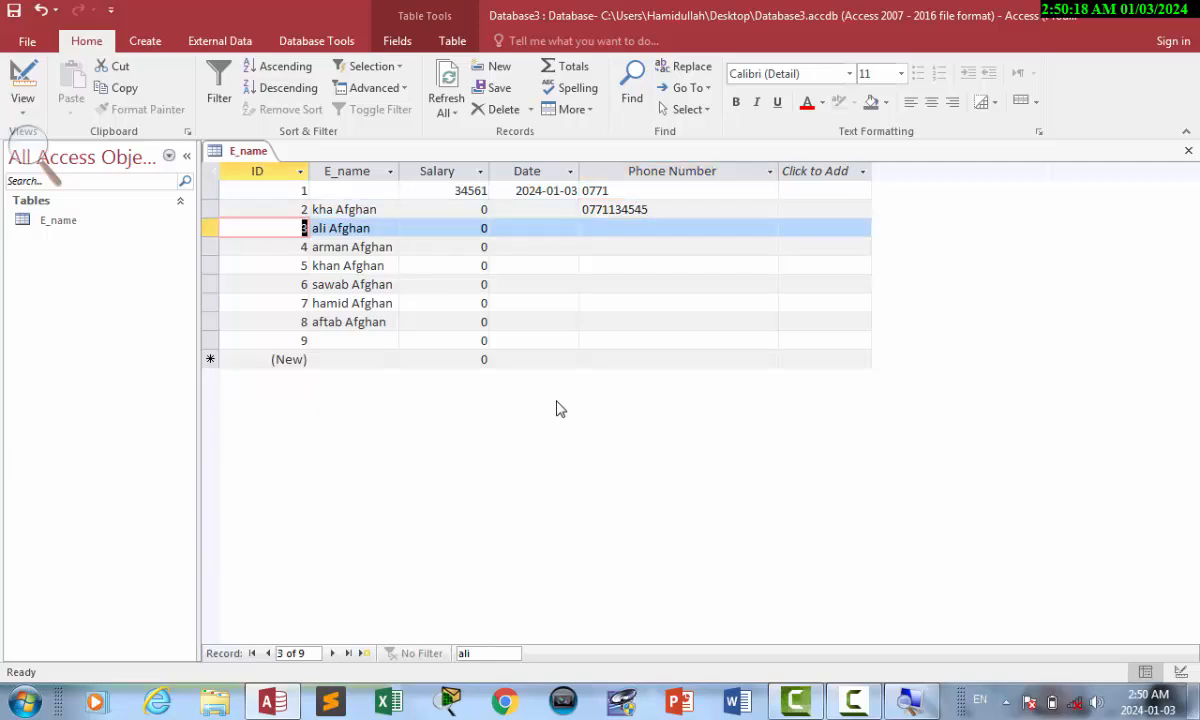
left_click(377, 228)
left_click(559, 228)
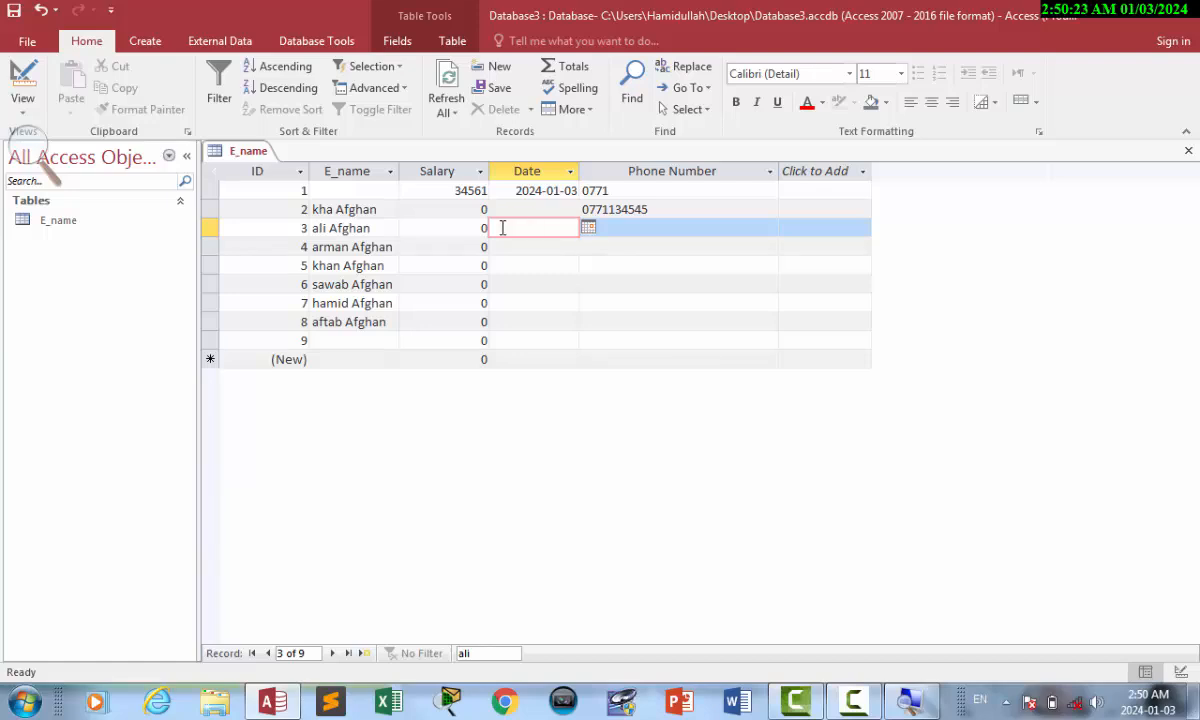
left_click(22, 80)
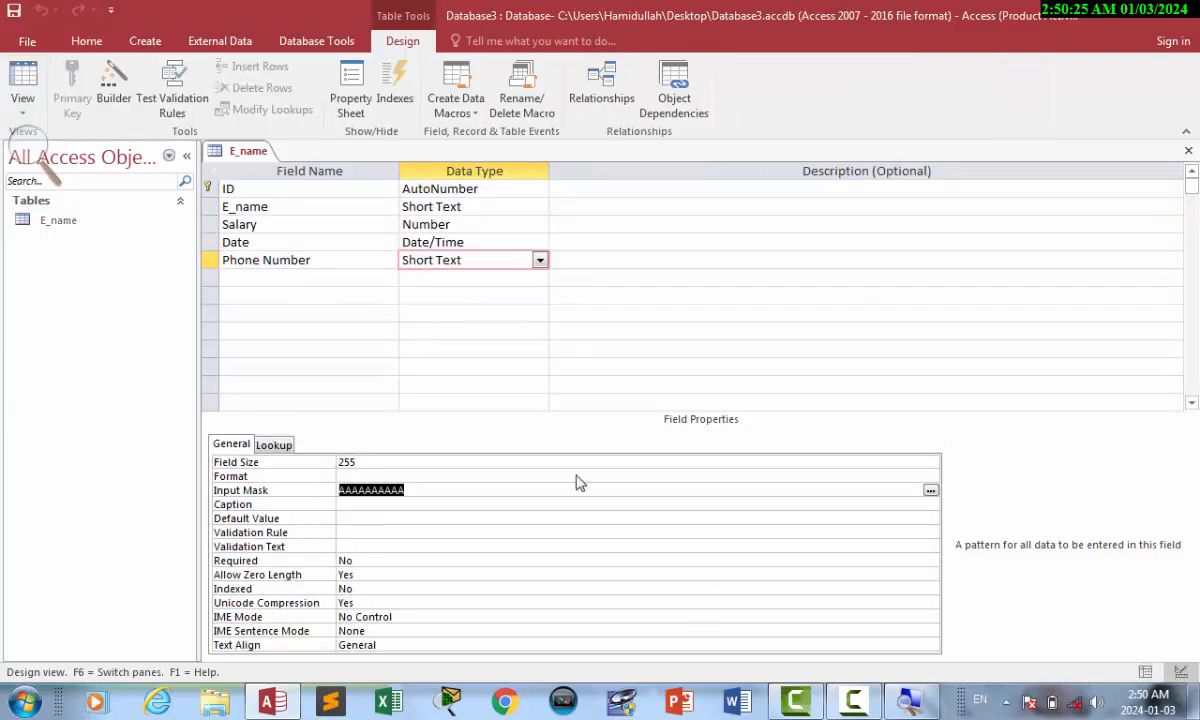
left_click(796, 700)
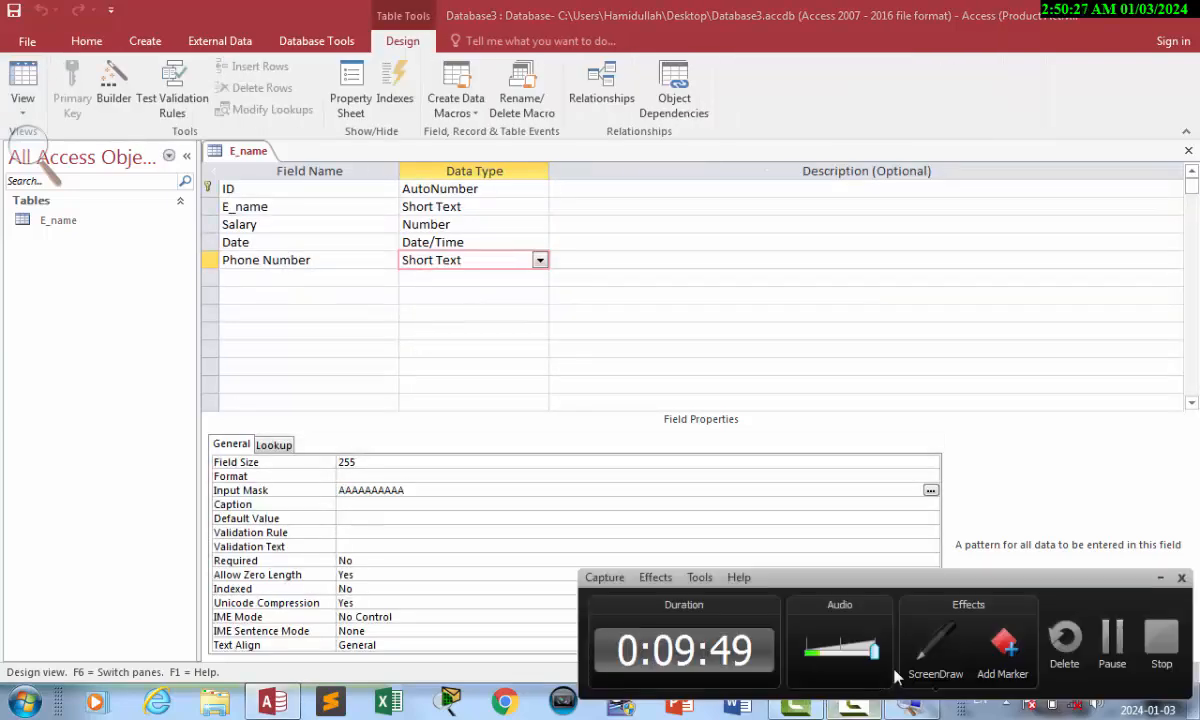
left_click(1118, 630)
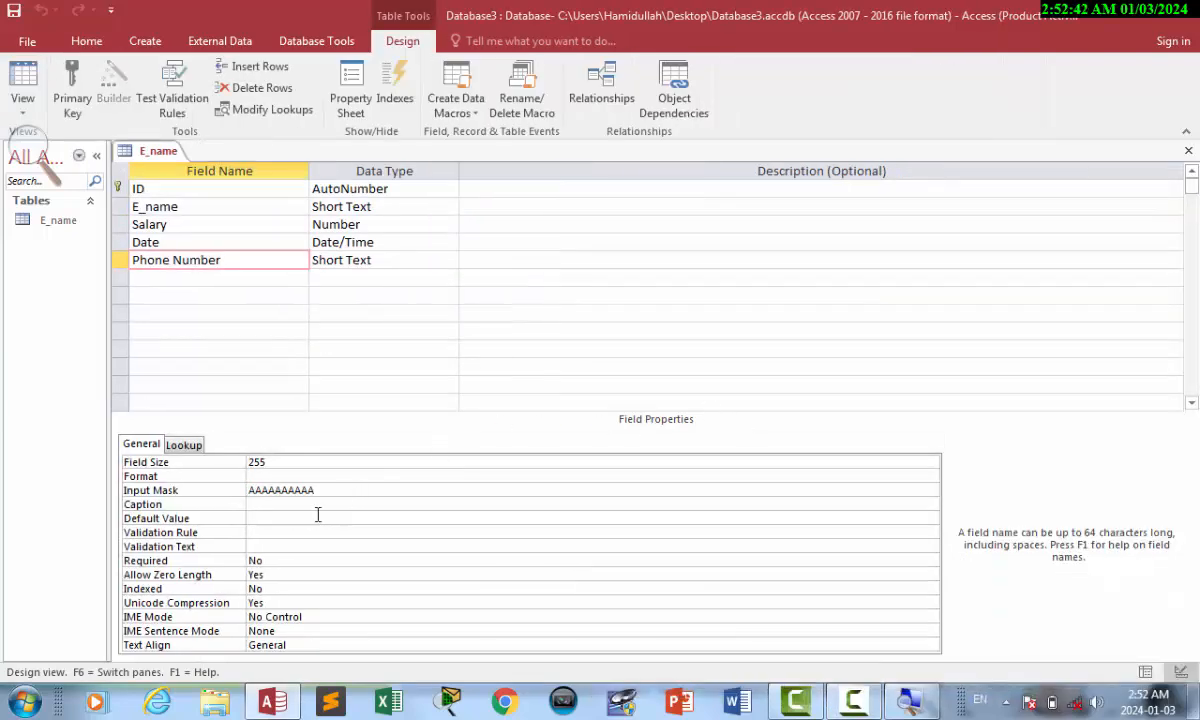
left_click(210, 489)
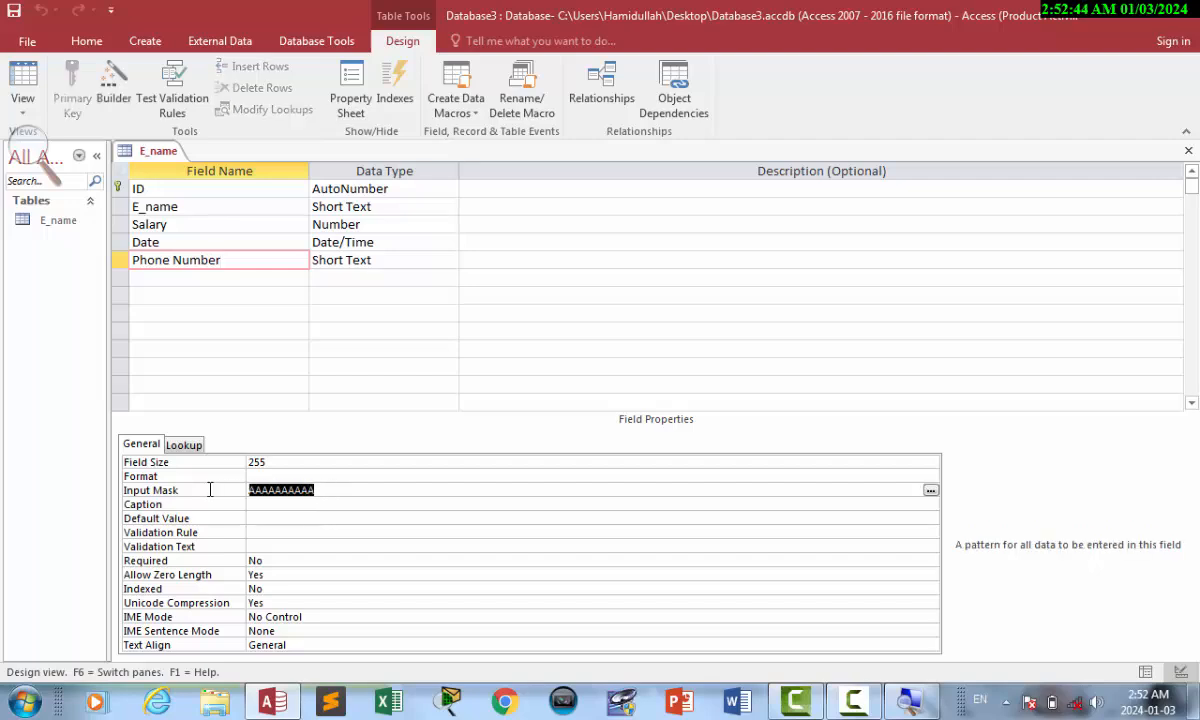
left_click(381, 261)
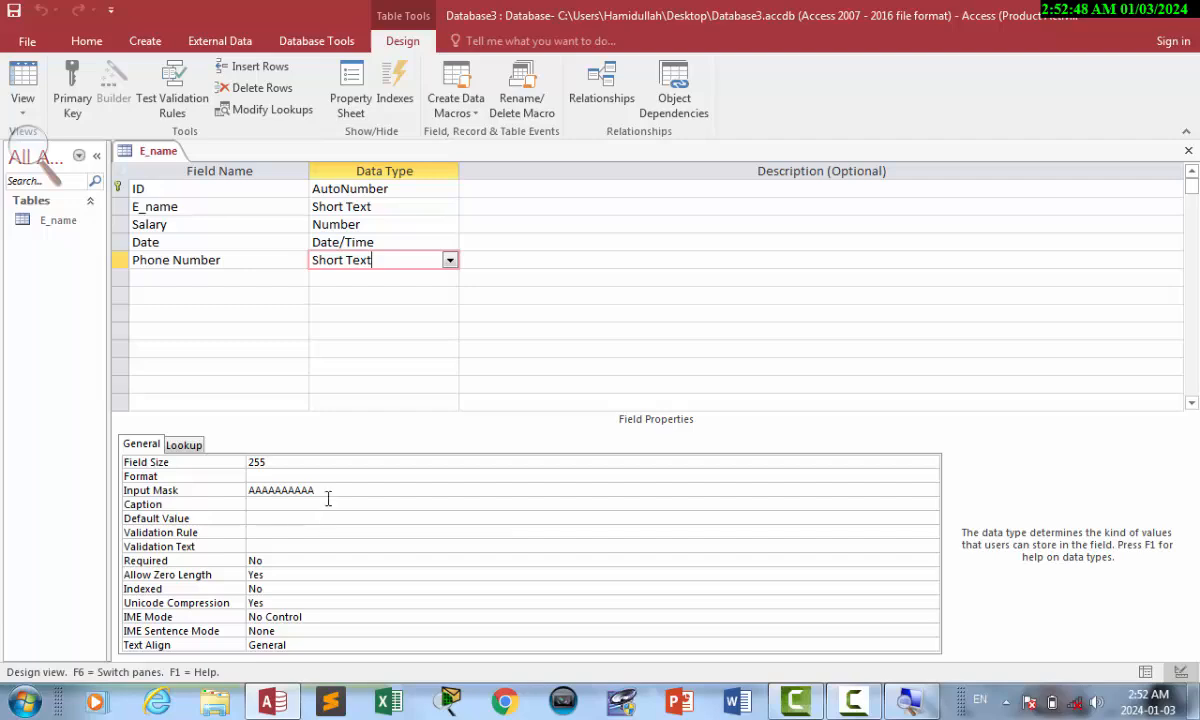
left_click(211, 491)
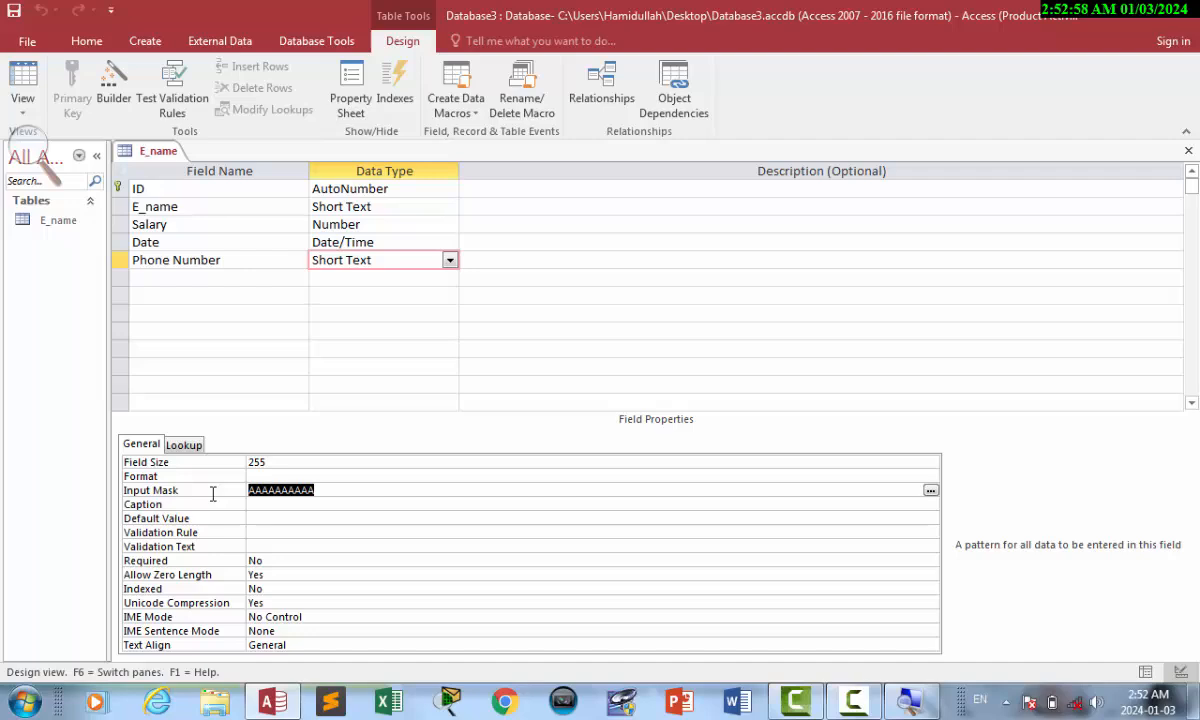
type("000-000")
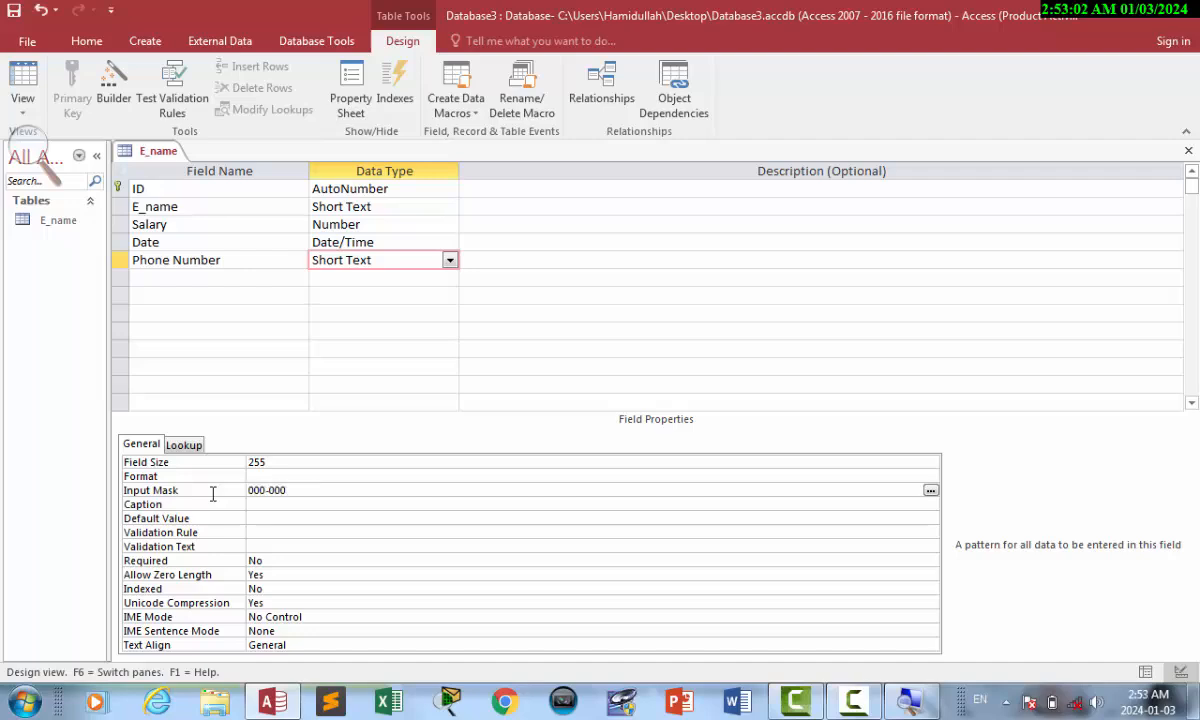
type("-000-000")
left_click_drag(265, 497, 231, 492)
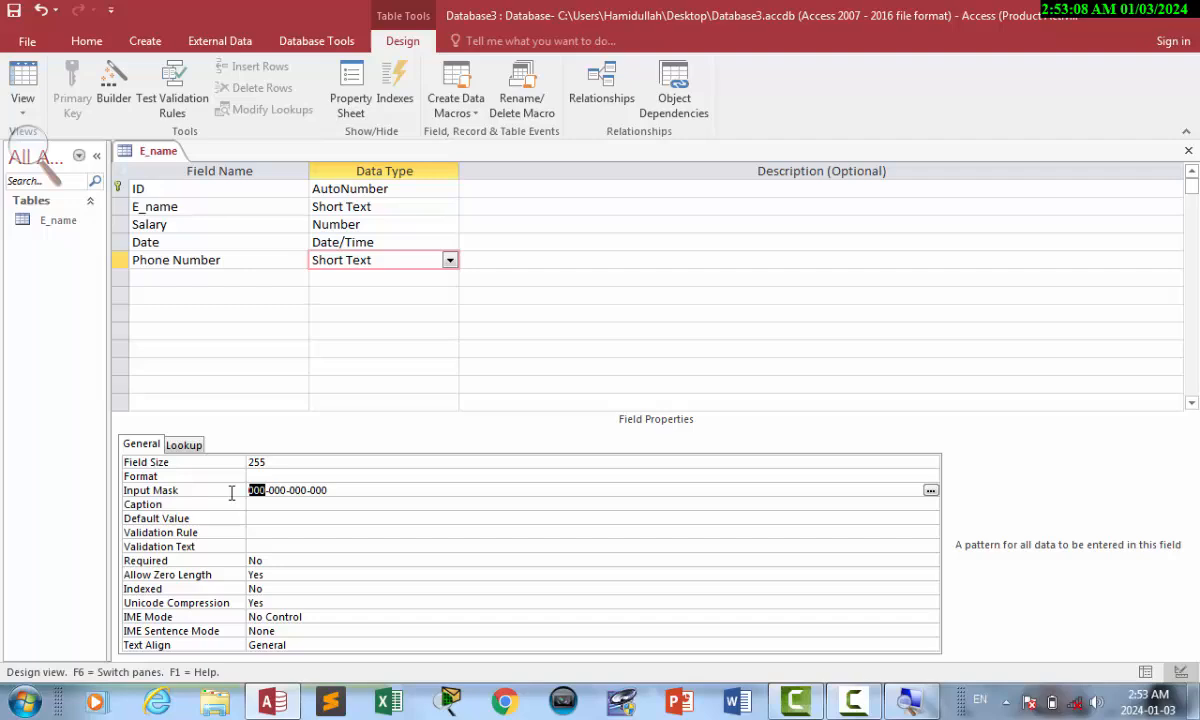
left_click(276, 490)
key("ctrl+s")
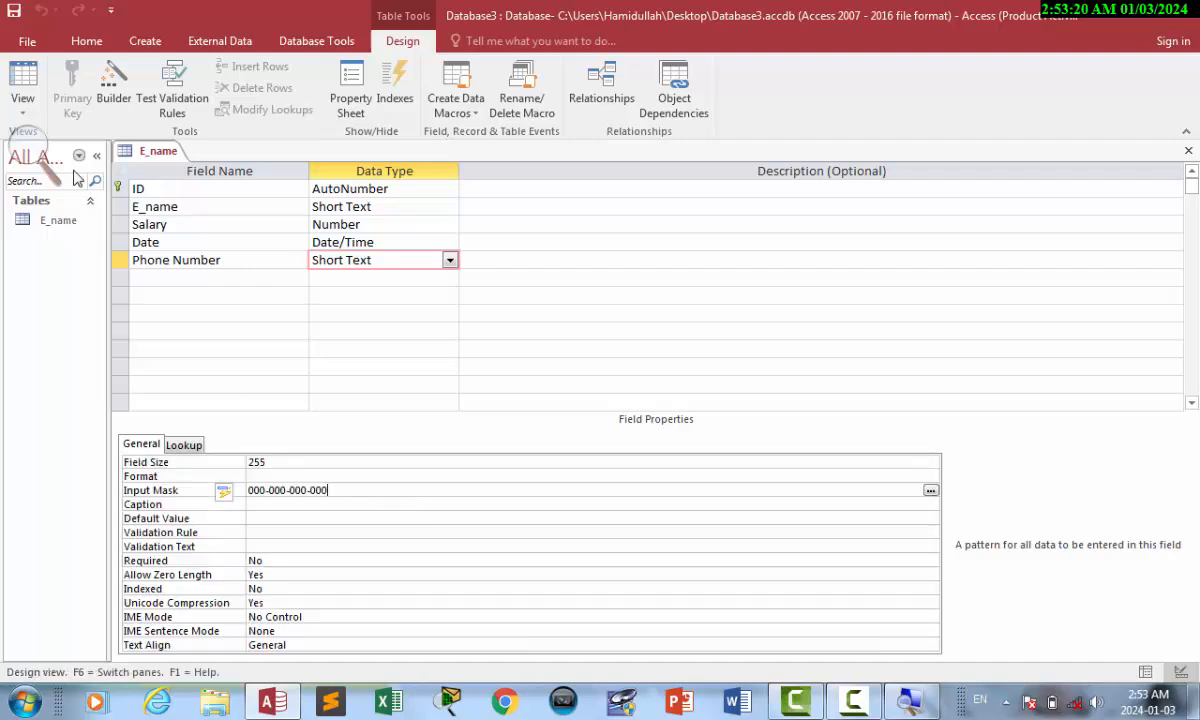
left_click(23, 78)
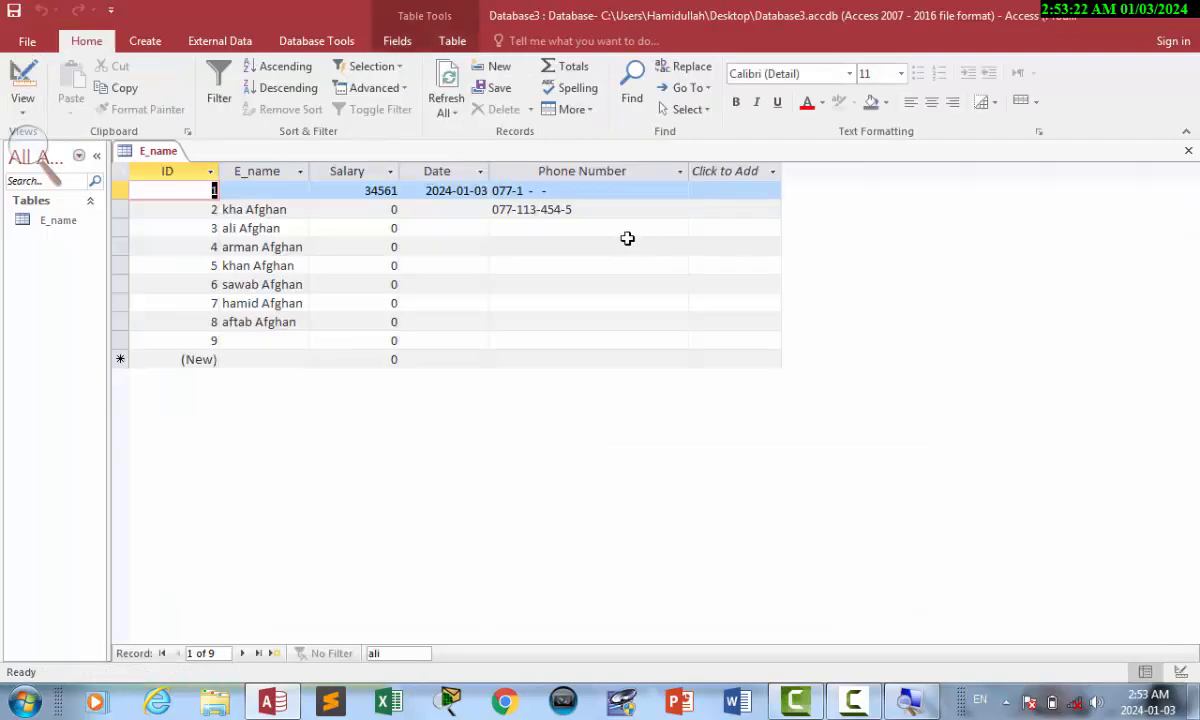
Type a twelve-digit phone number into record 3's Phone Number cell under the dashed mask.
left_click(518, 232)
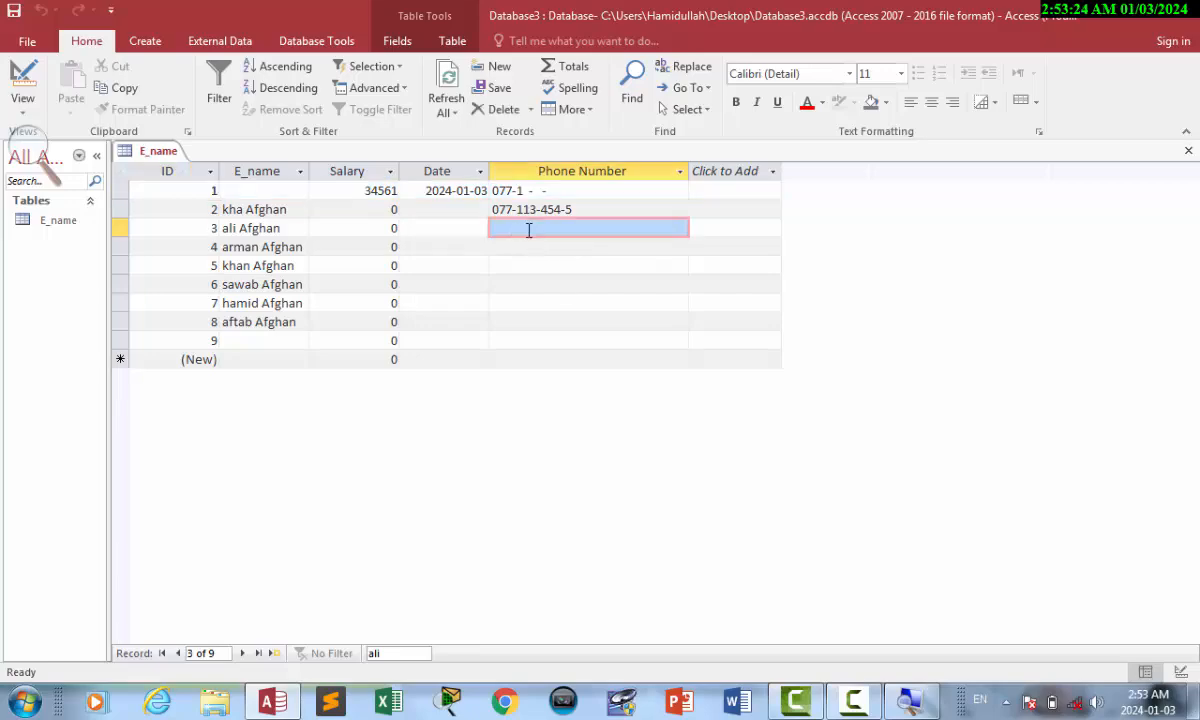
left_click(527, 229)
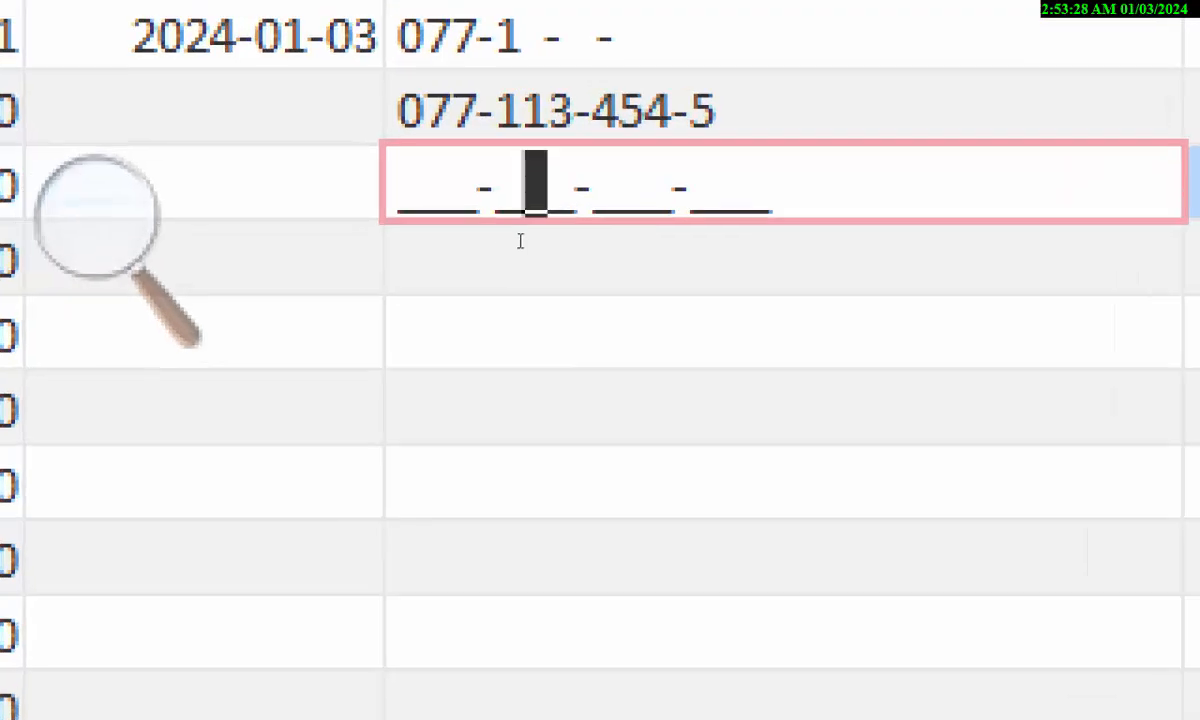
key("Left")
key("Left")
key("Left")
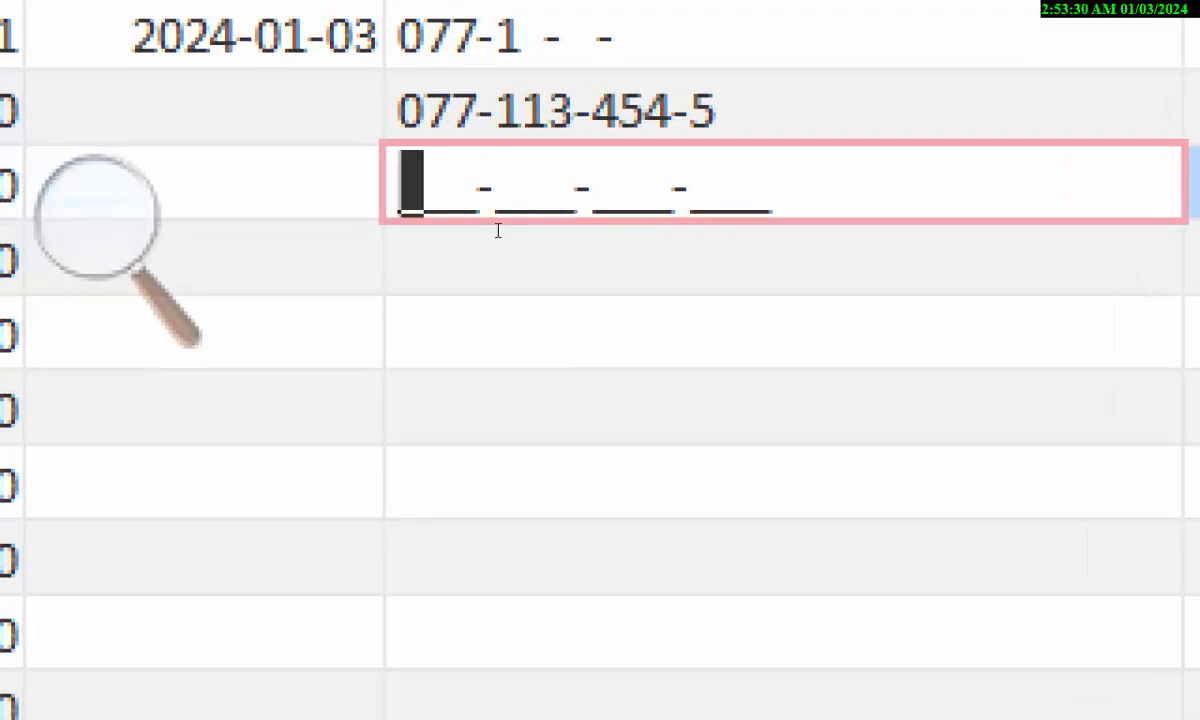
type("00")
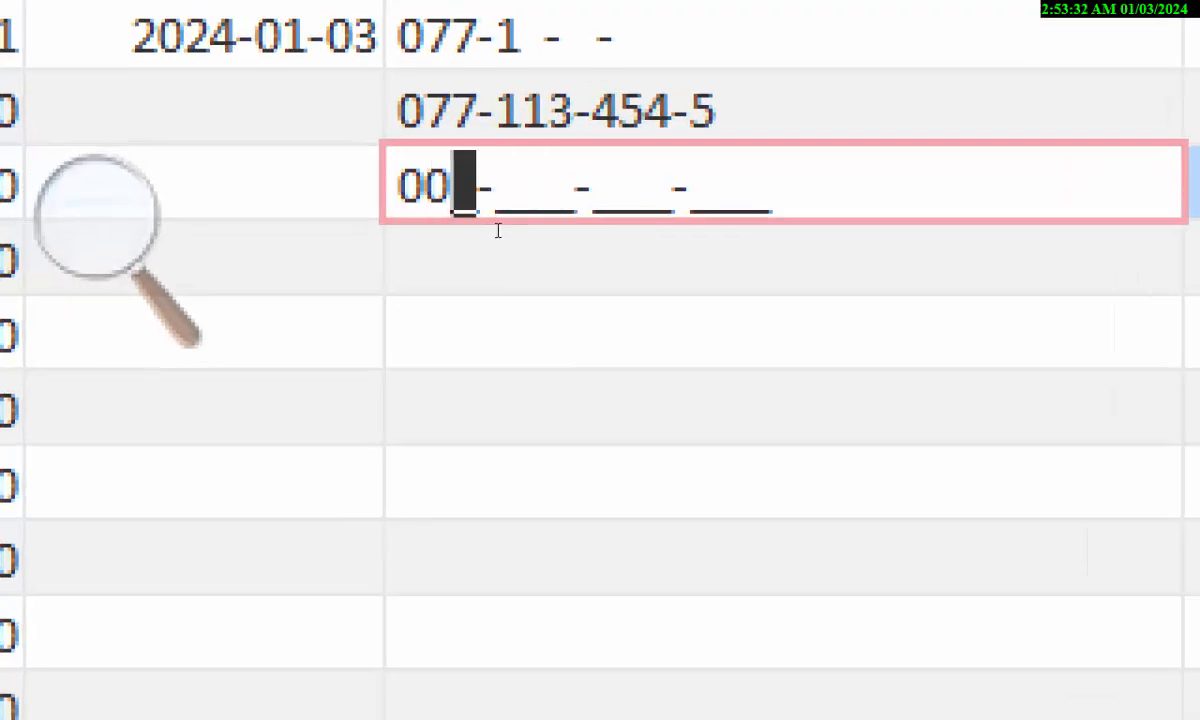
type("9-")
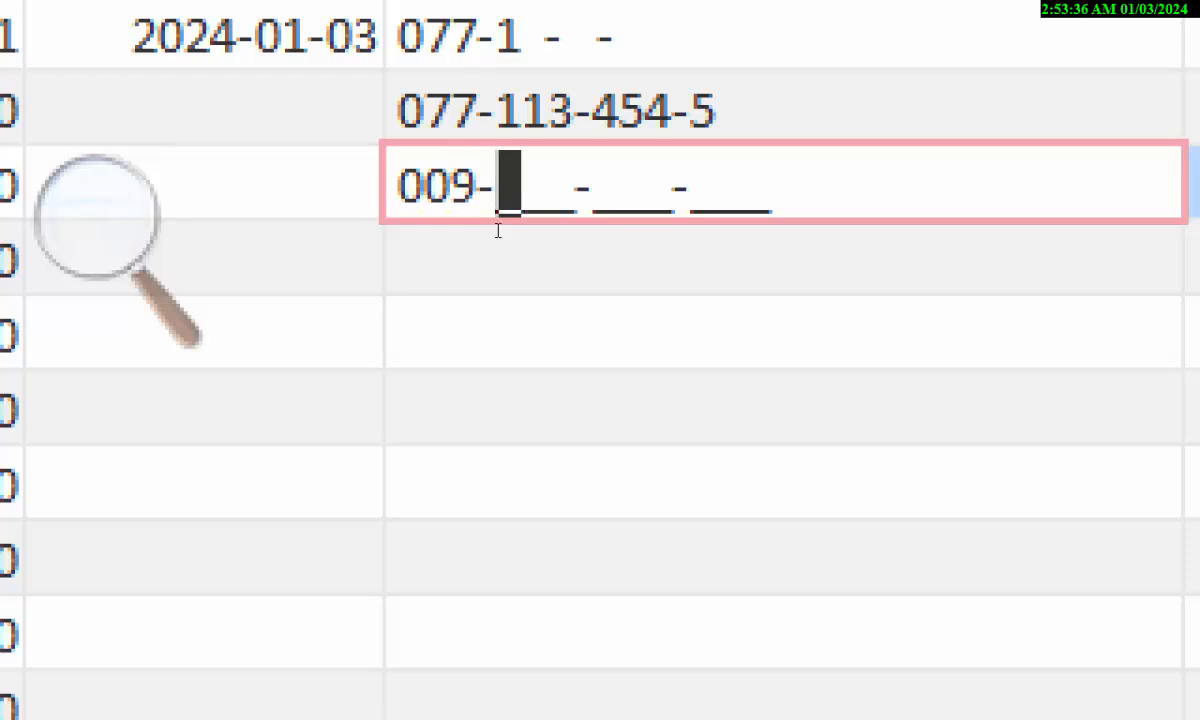
type("2")
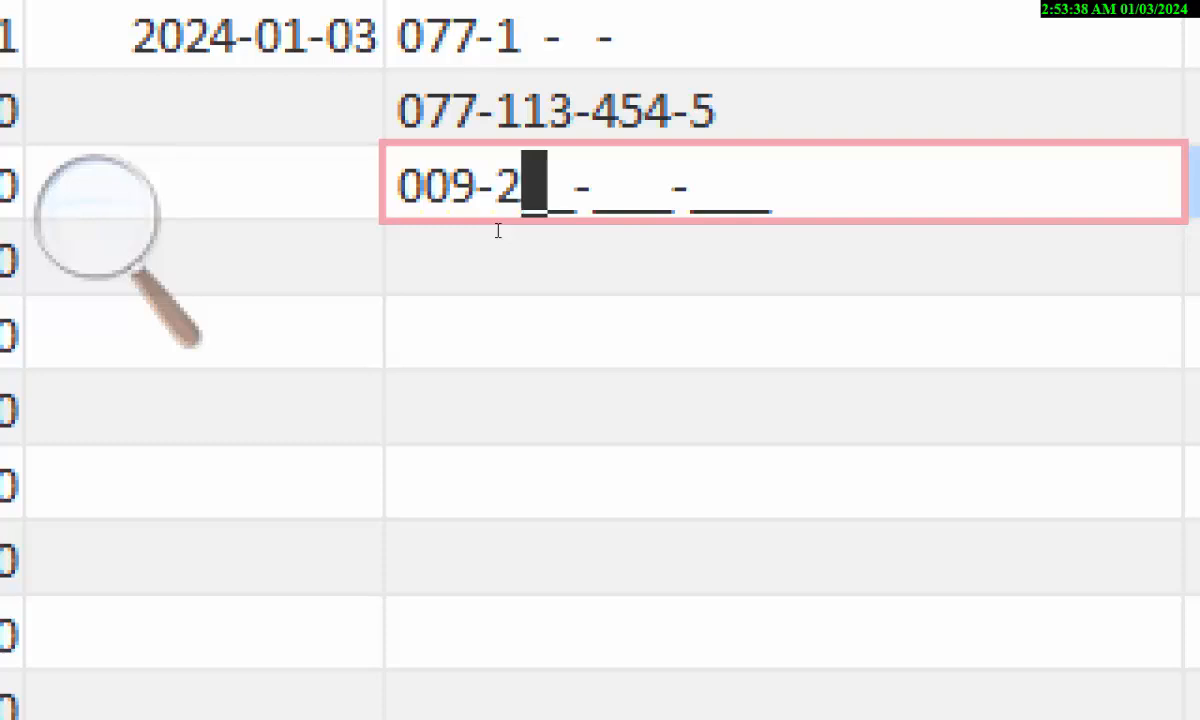
type("38-293-829")
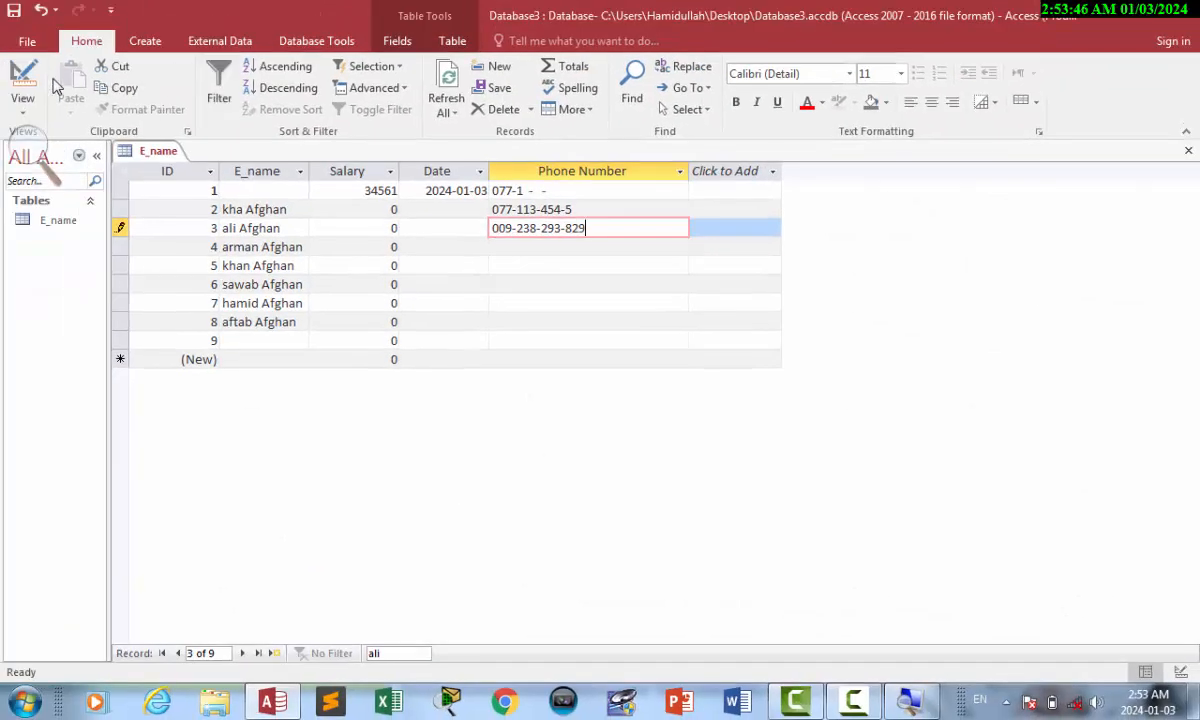
left_click(25, 80)
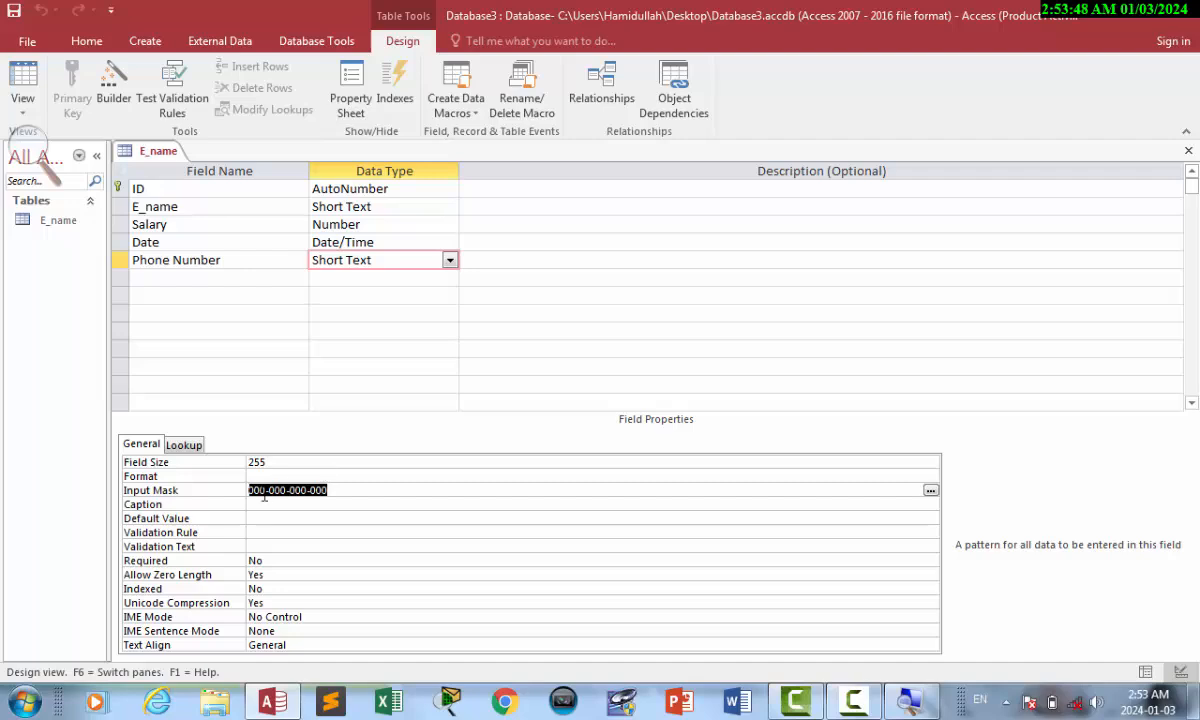
Add an extra 0 to the phone mask and enter a thirteen-digit phone number for record 4.
left_click(260, 494)
type("0")
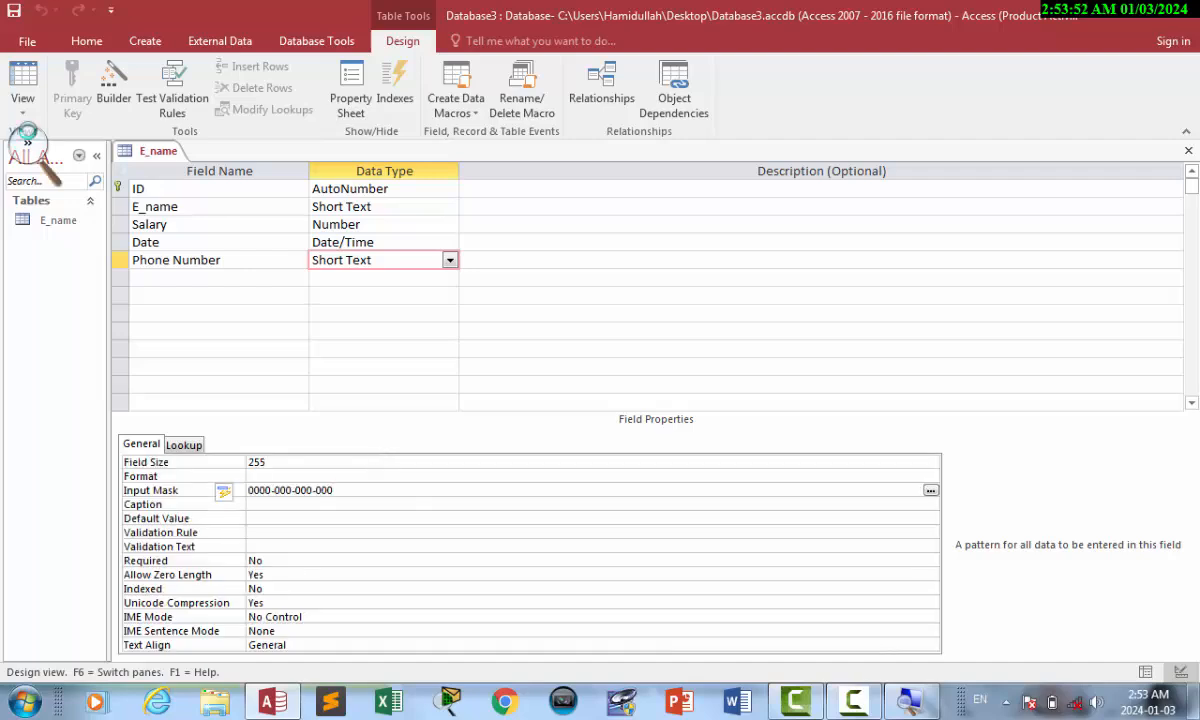
left_click(22, 78)
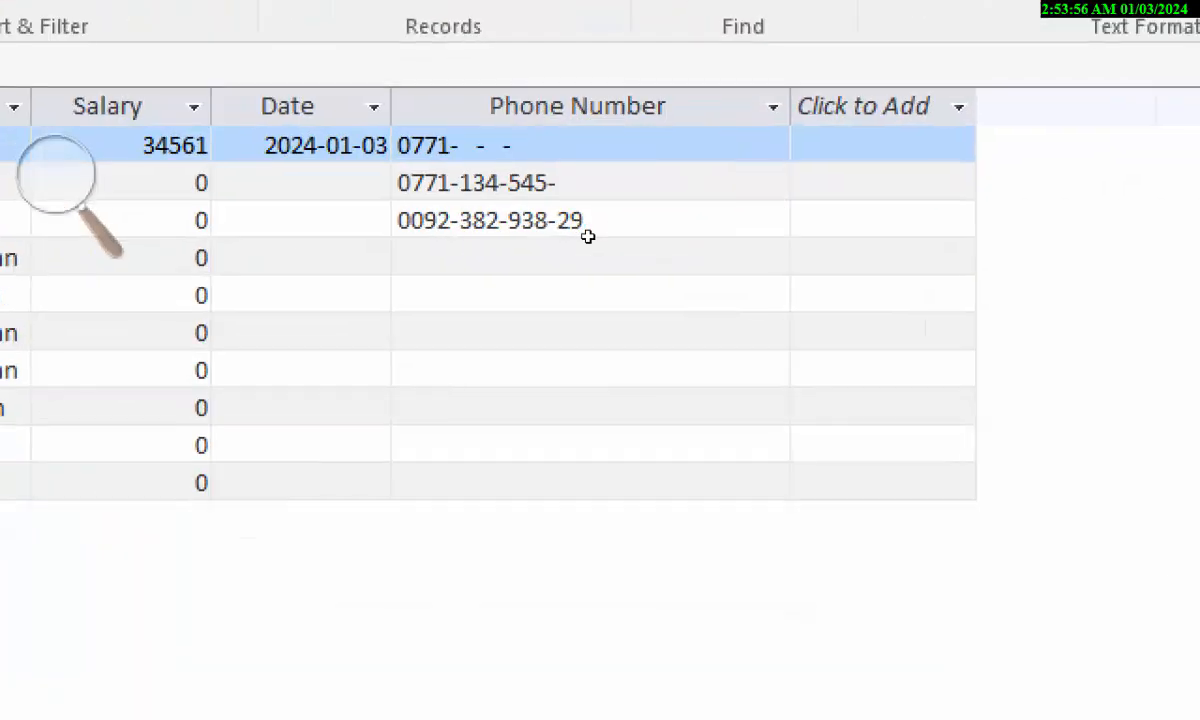
left_click(557, 245)
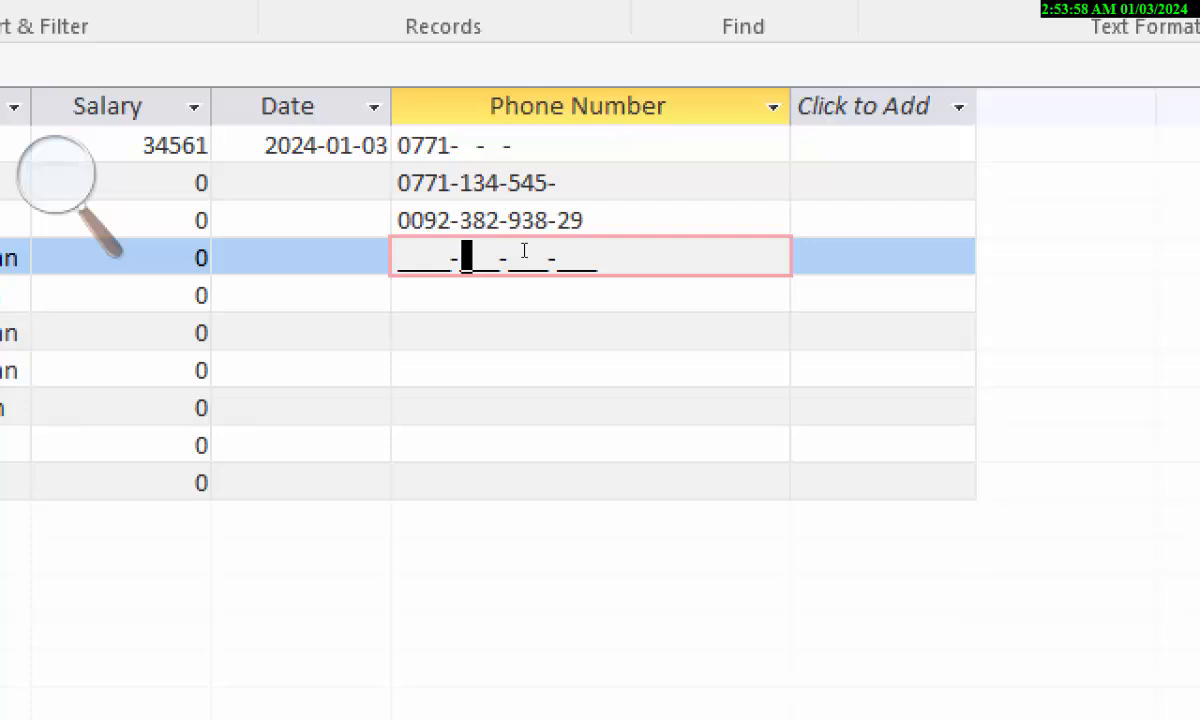
key("Home")
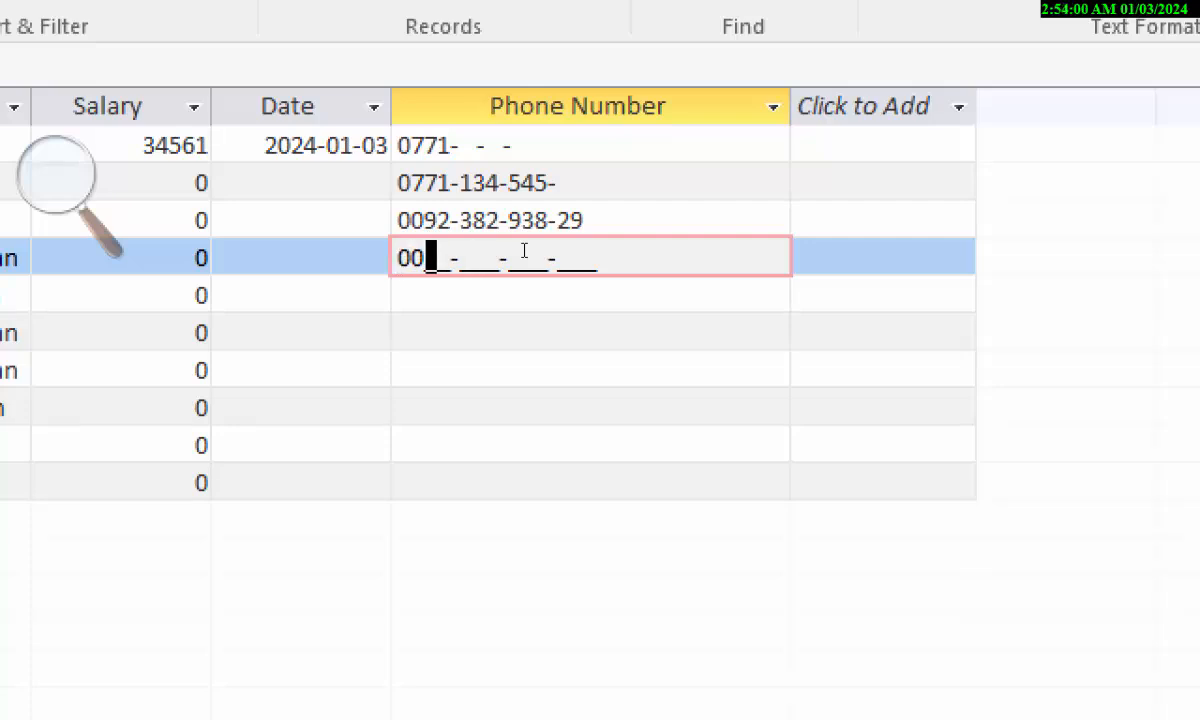
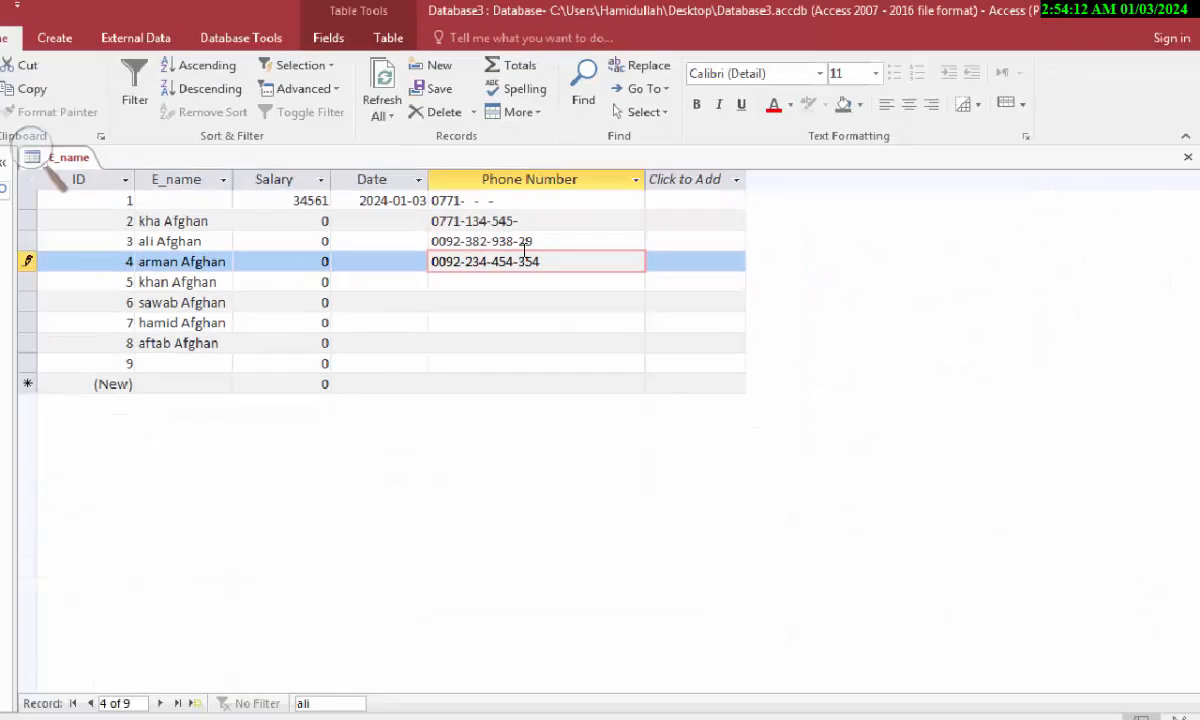
key("Down")
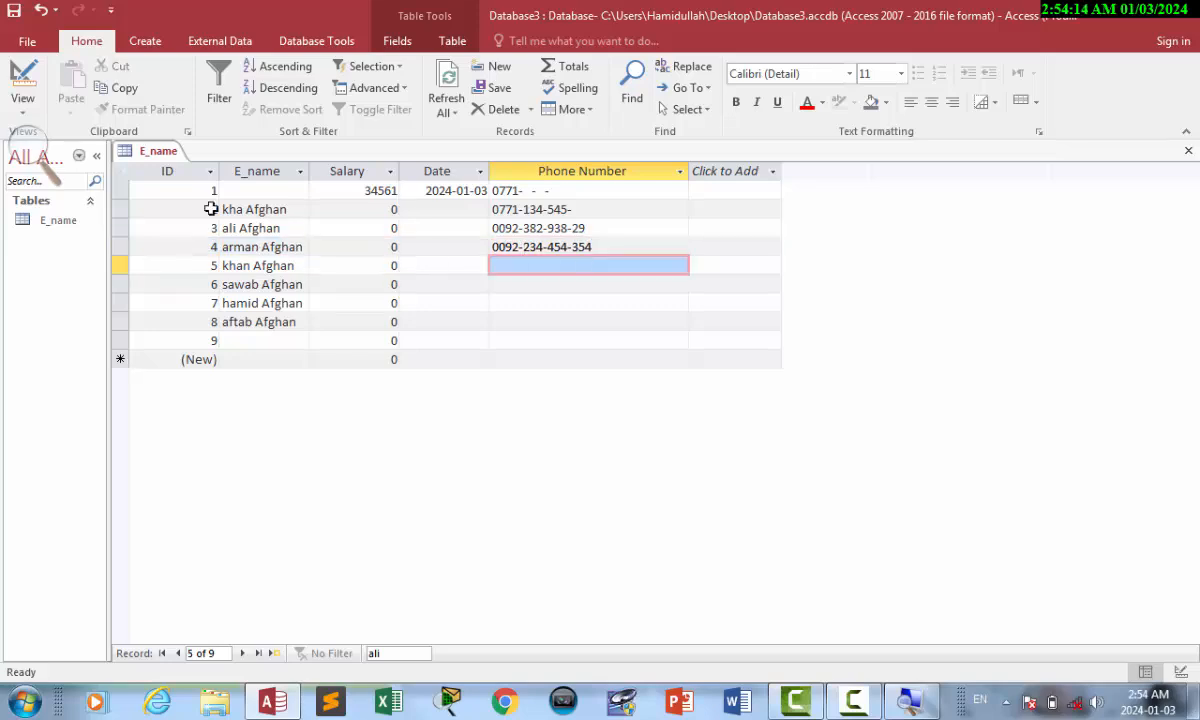
left_click(21, 90)
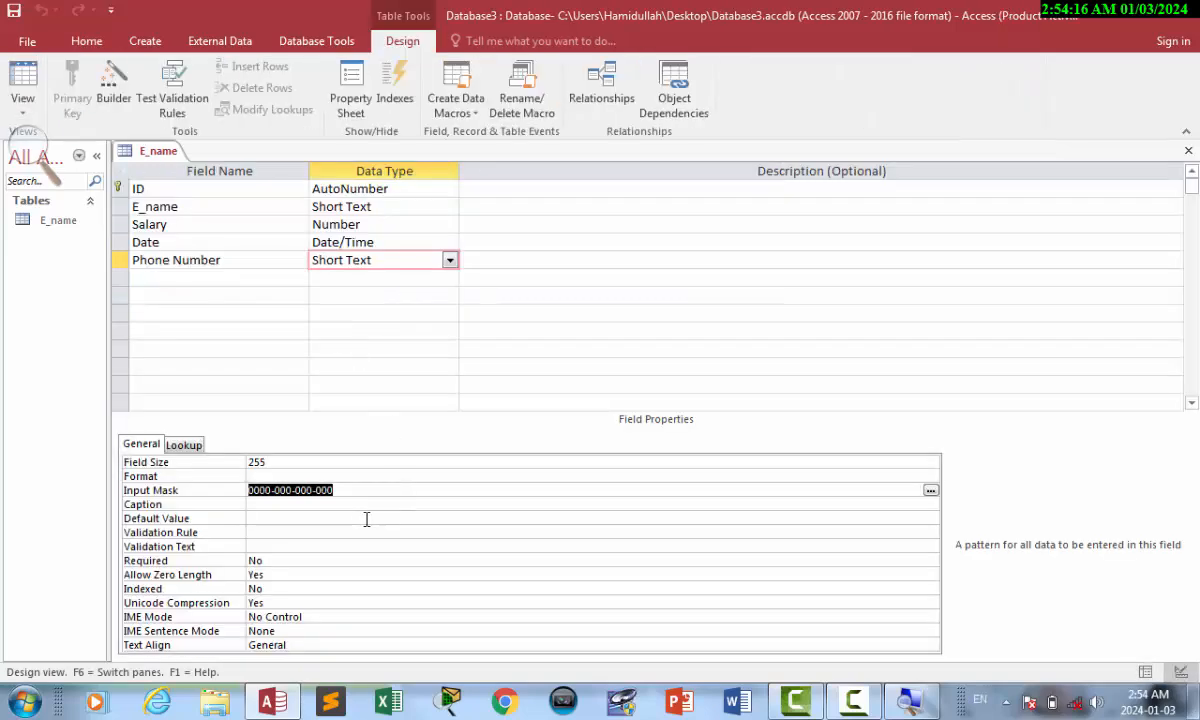
left_click(345, 503)
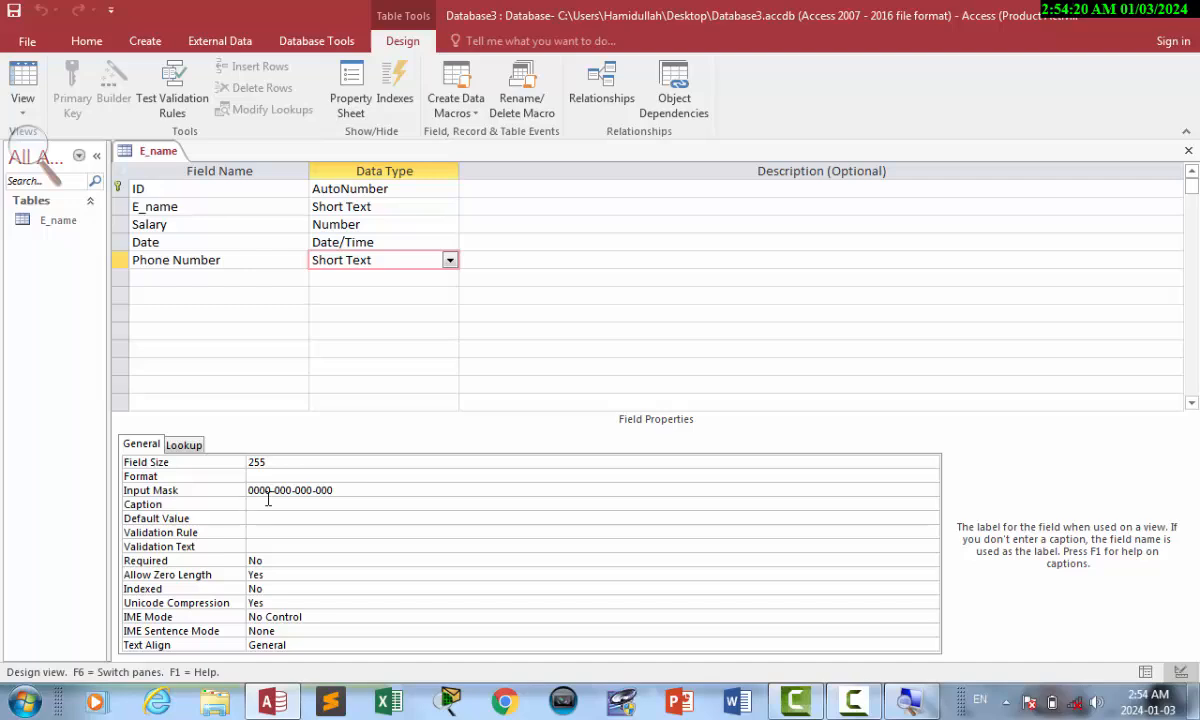
left_click(362, 490)
left_click(187, 490)
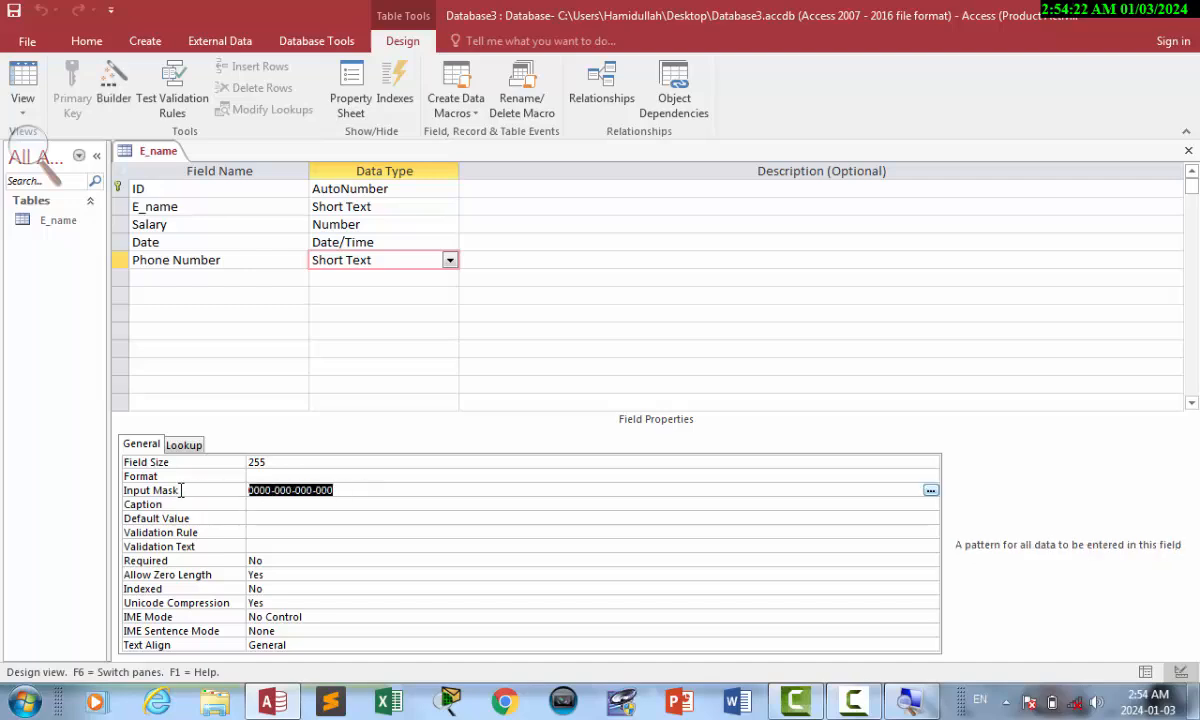
key("Delete")
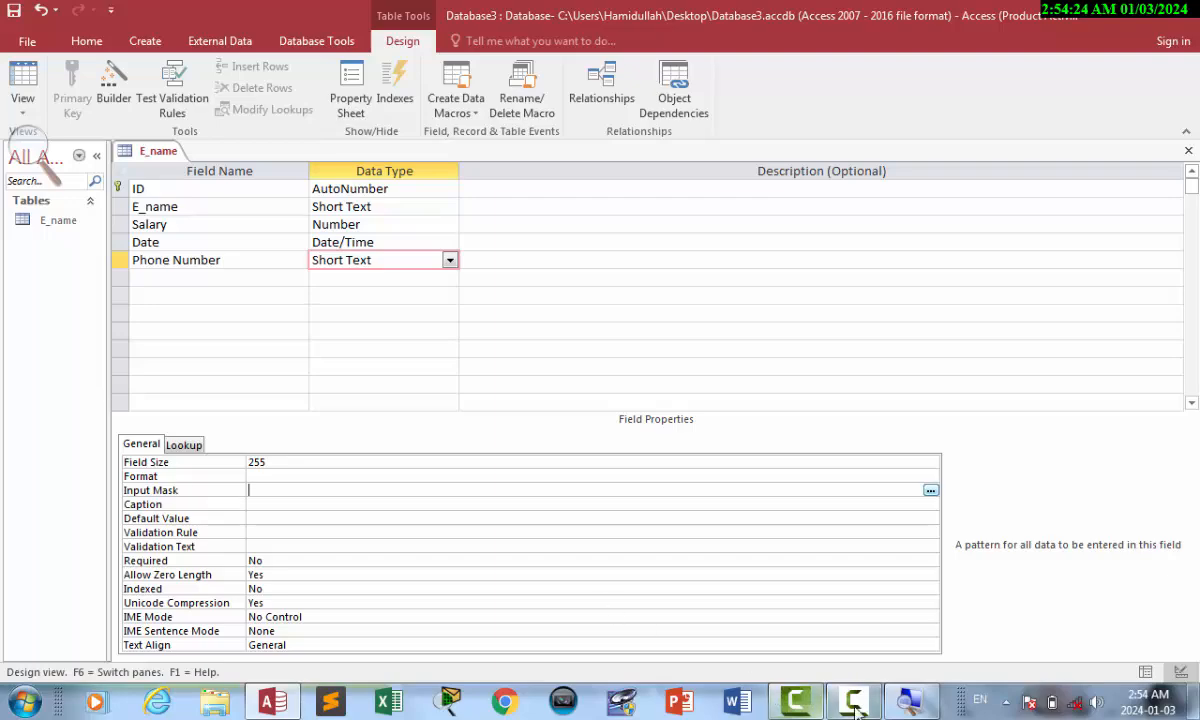
Save the table and return to the datasheet at record 9's name cell.
left_click(855, 710)
left_click(1082, 643)
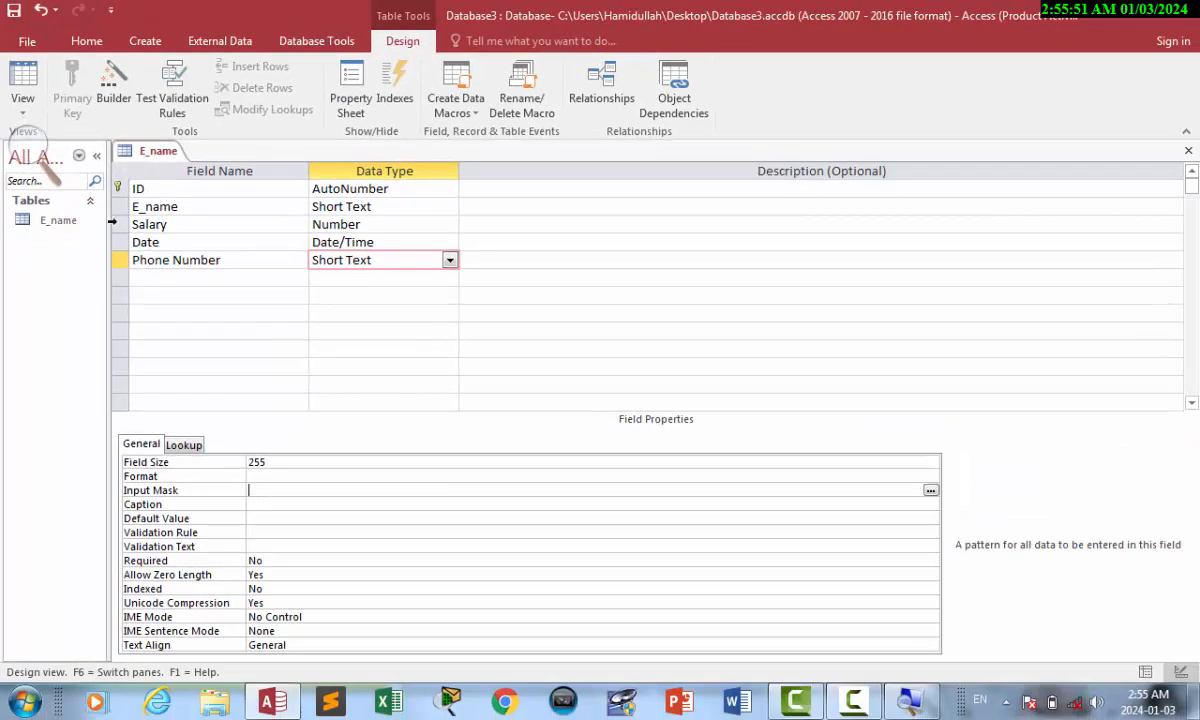
left_click(25, 90)
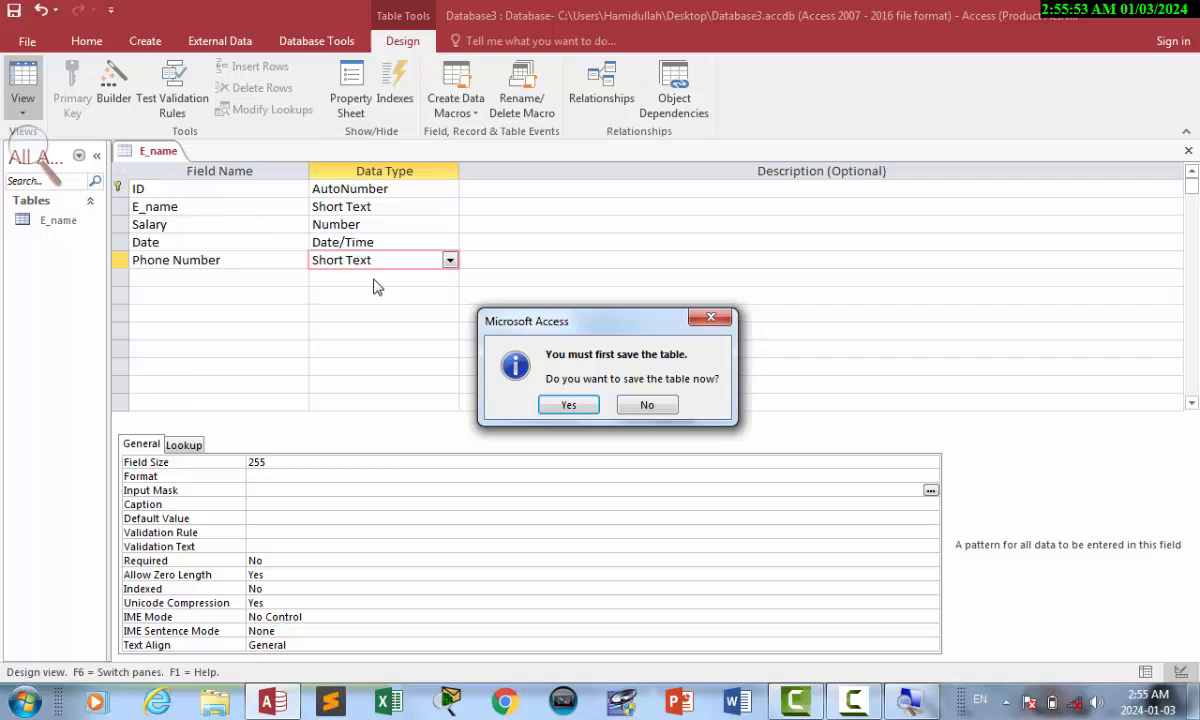
key("Return")
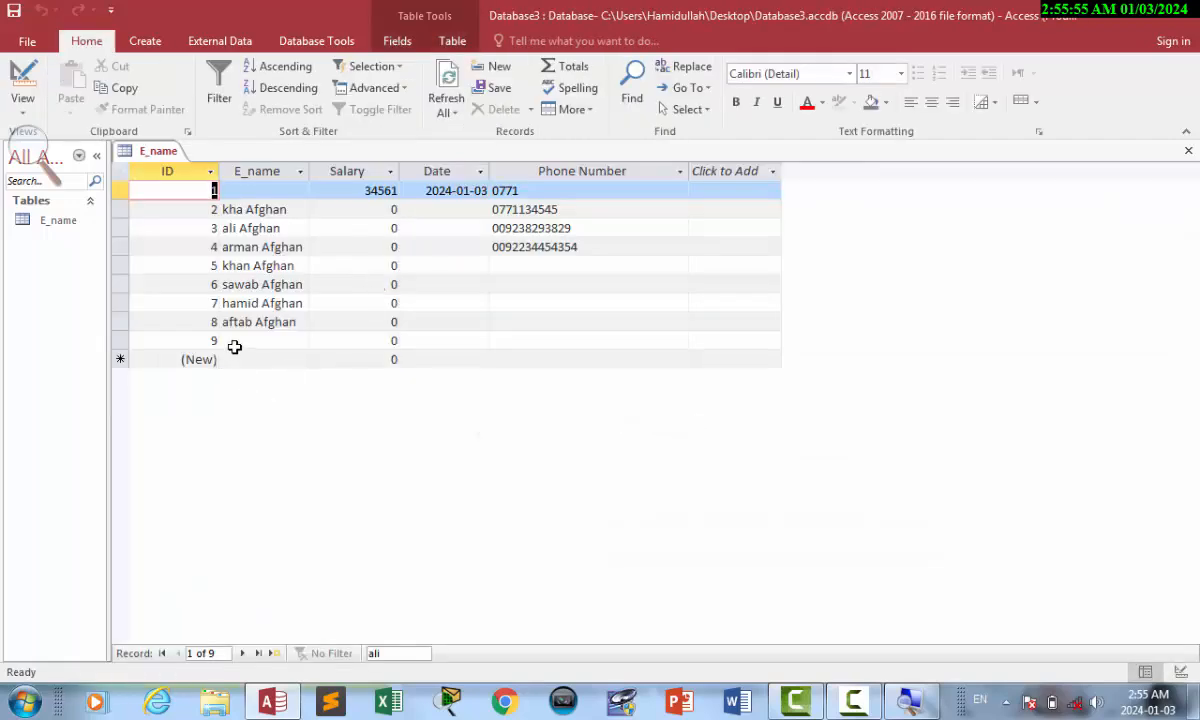
left_click(234, 343)
type("ali")
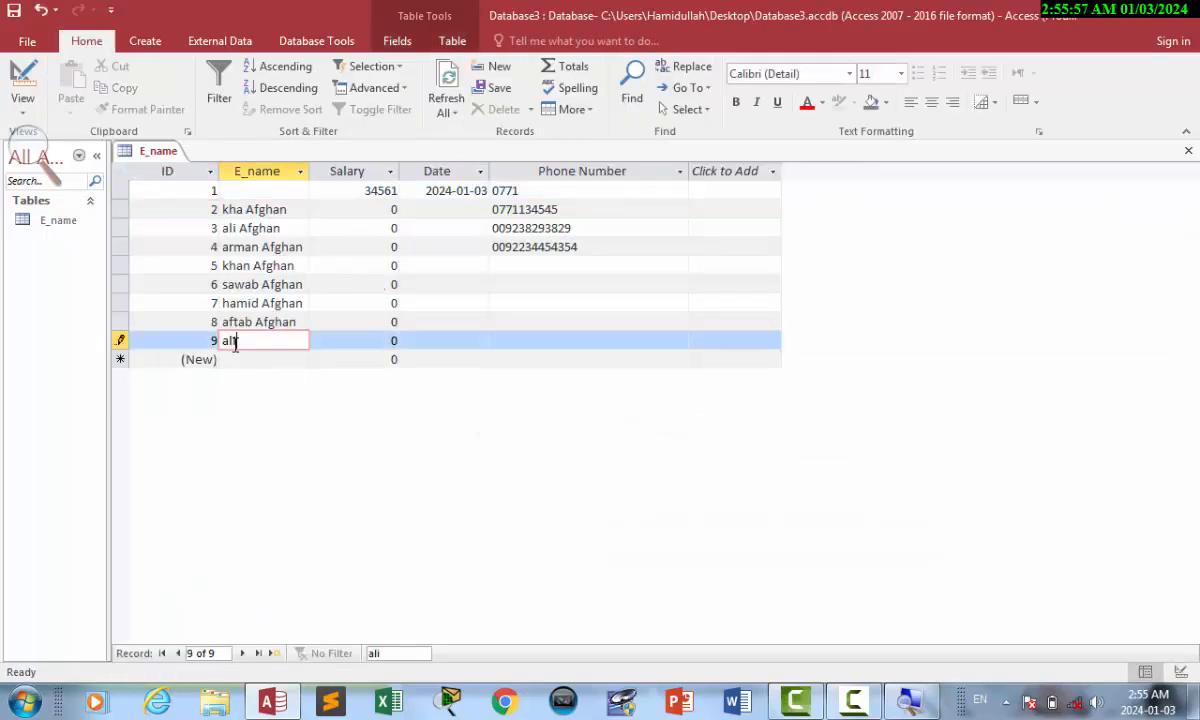
type(" Afghan")
key("Tab")
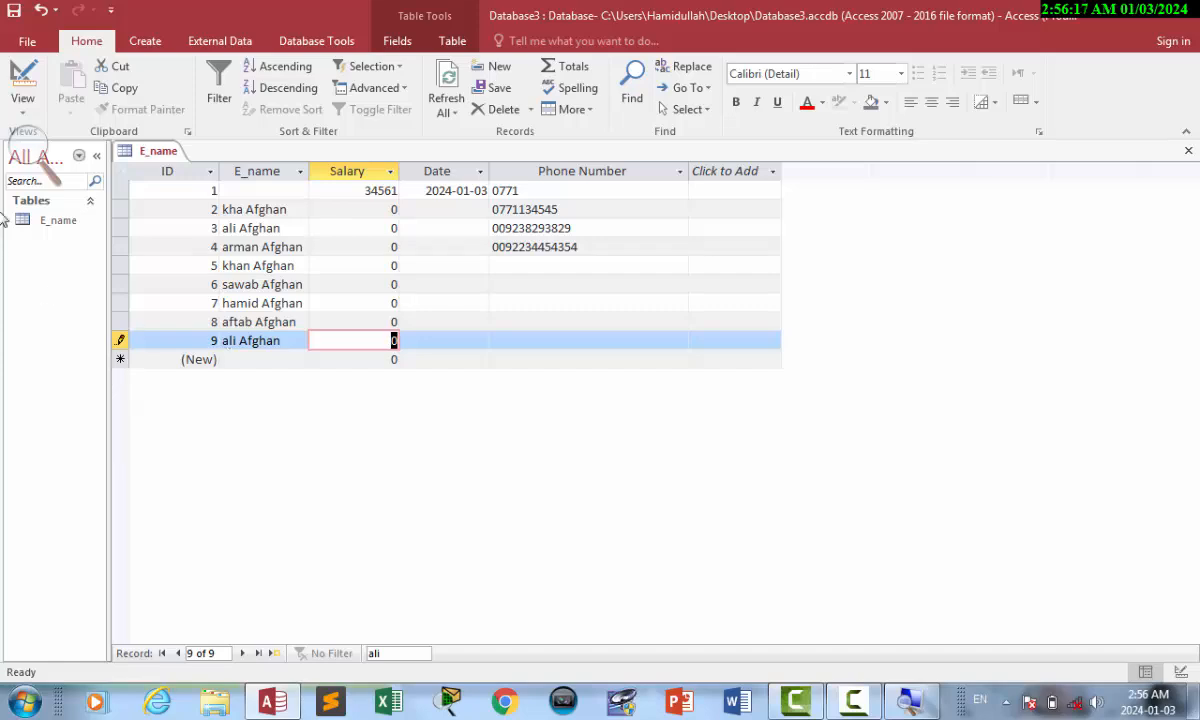
left_click(22, 85)
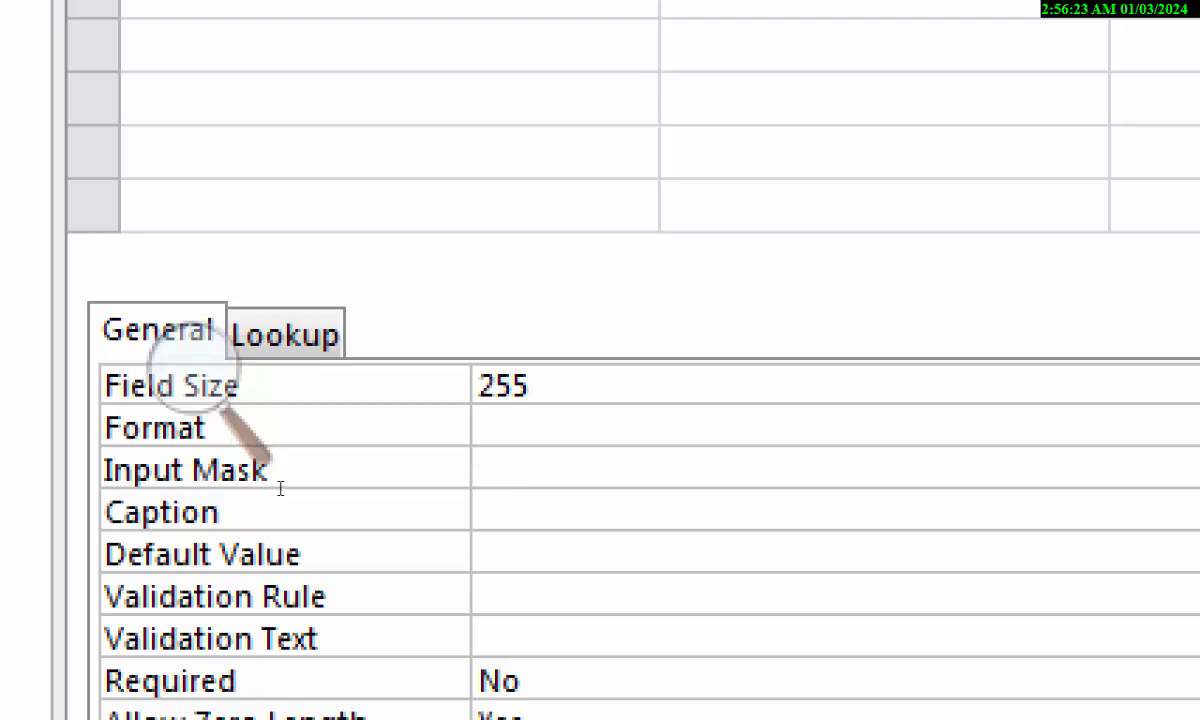
Enter > as Phone Number's Input Mask and switch back to the datasheet.
type(">")
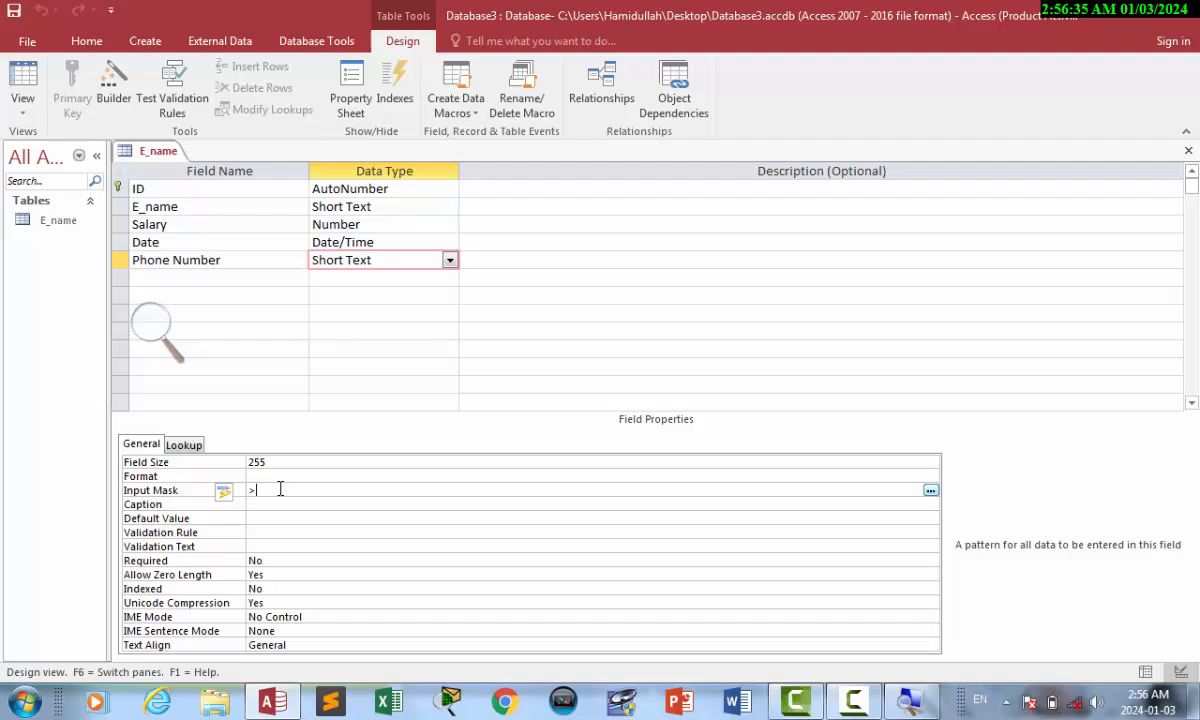
left_click(27, 87)
Add record 10 named 'hamidu', check some Phone Number cells, and return to Design view.
left_click(234, 360)
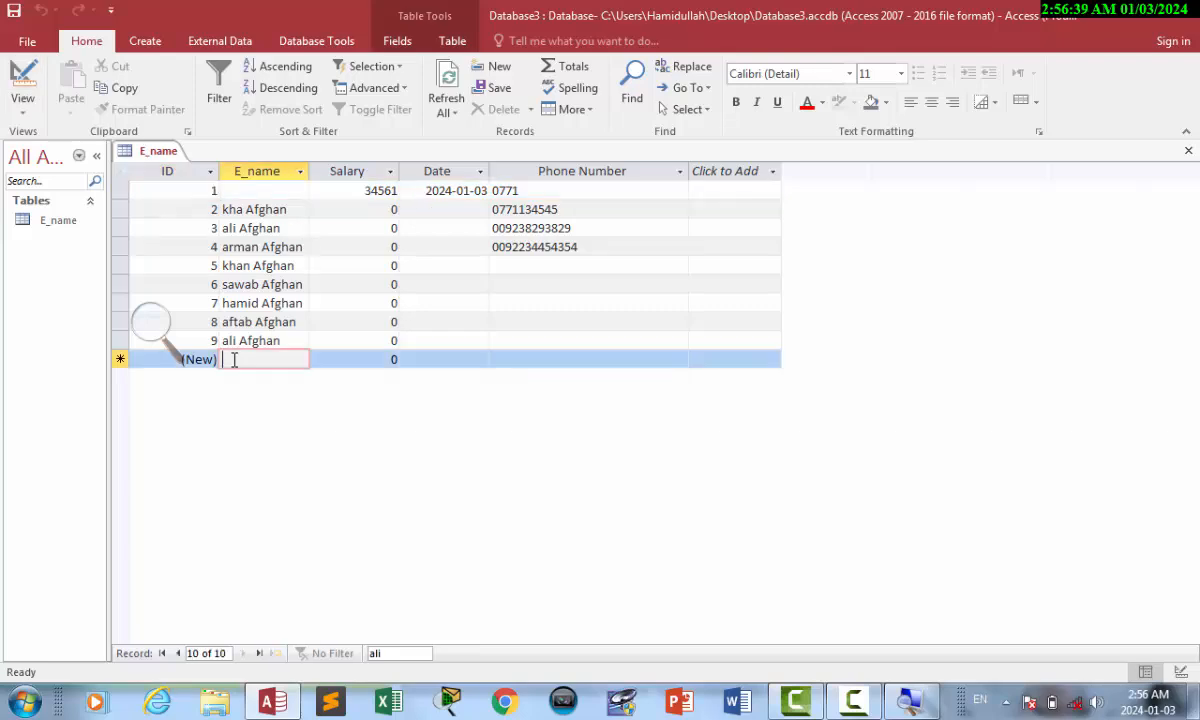
type("hamidulah")
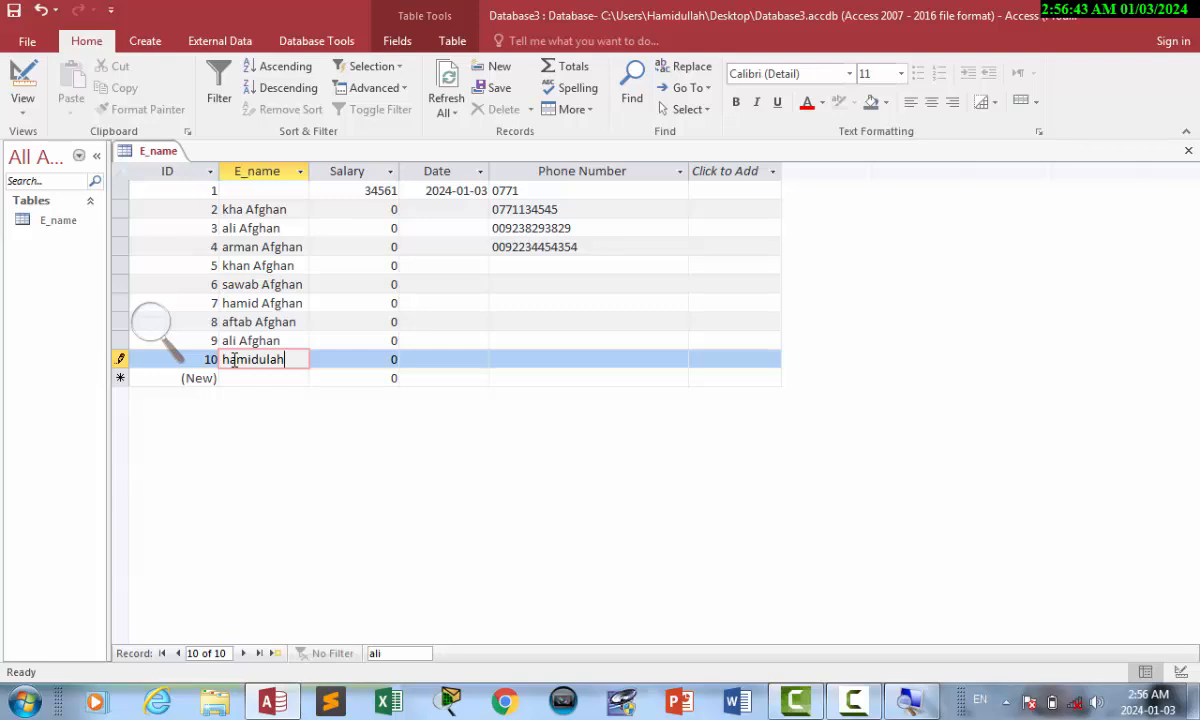
key("Tab")
left_click(276, 361)
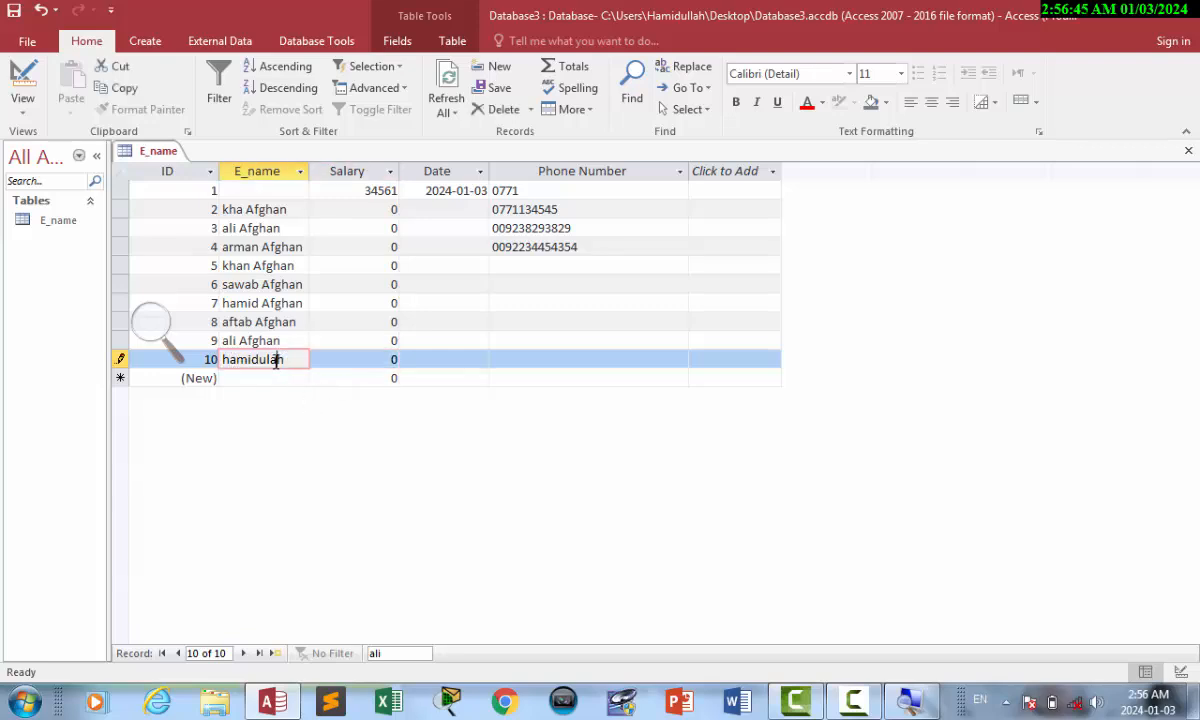
left_click(606, 191)
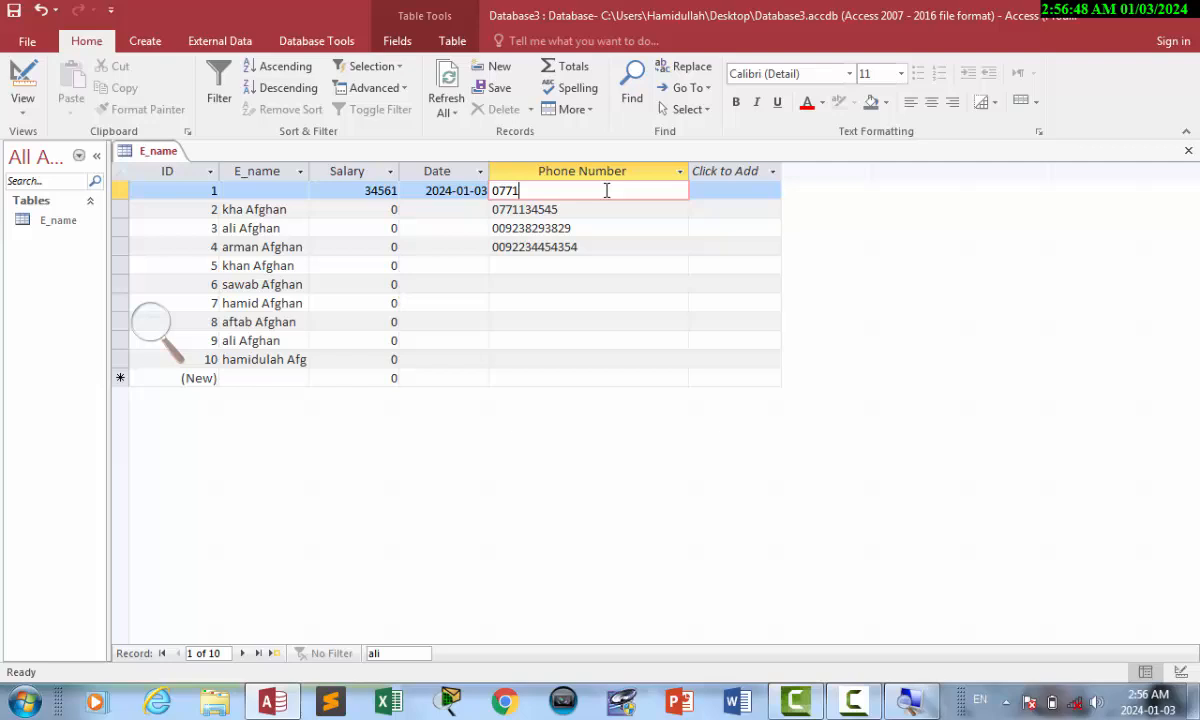
left_click(532, 287)
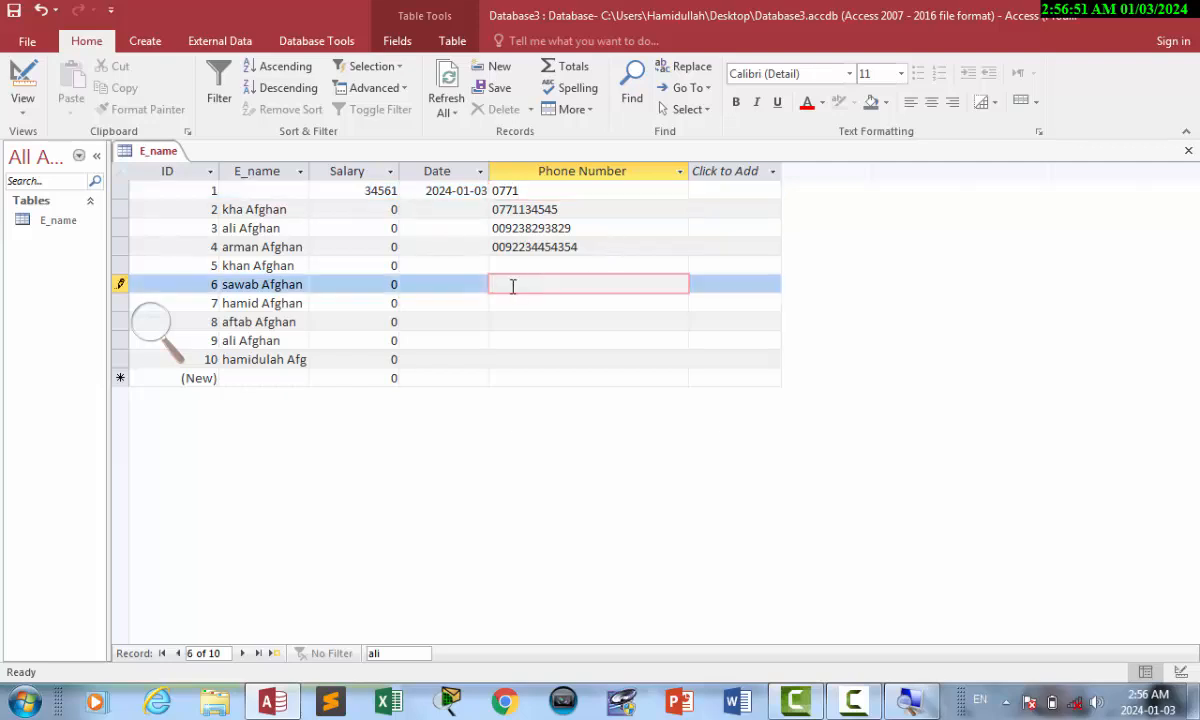
left_click(23, 80)
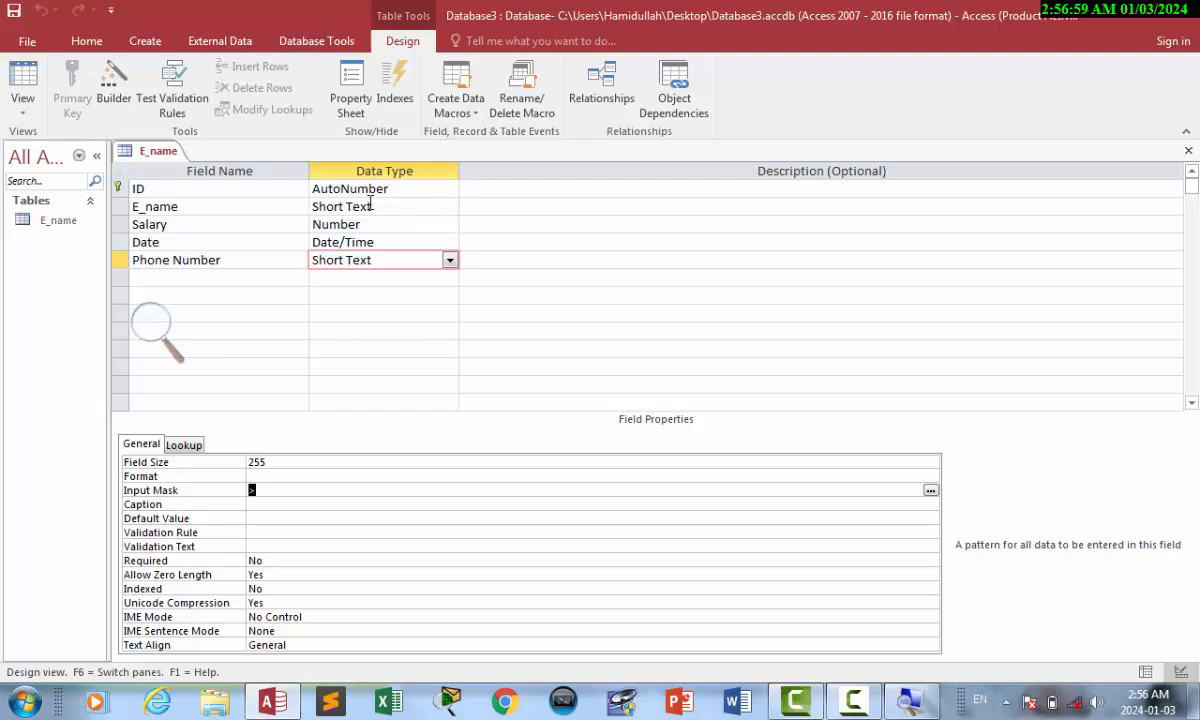
Remove the > input mask from the Phone Number field.
left_click(332, 203)
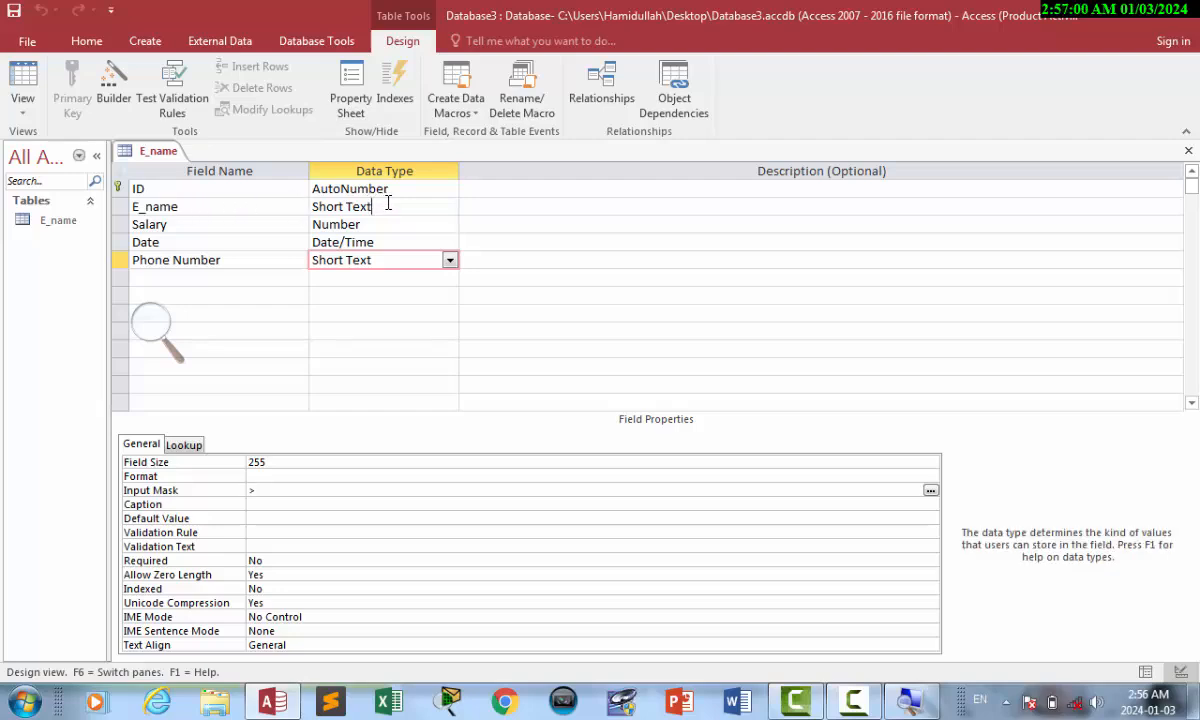
left_click(405, 260)
left_click(305, 463)
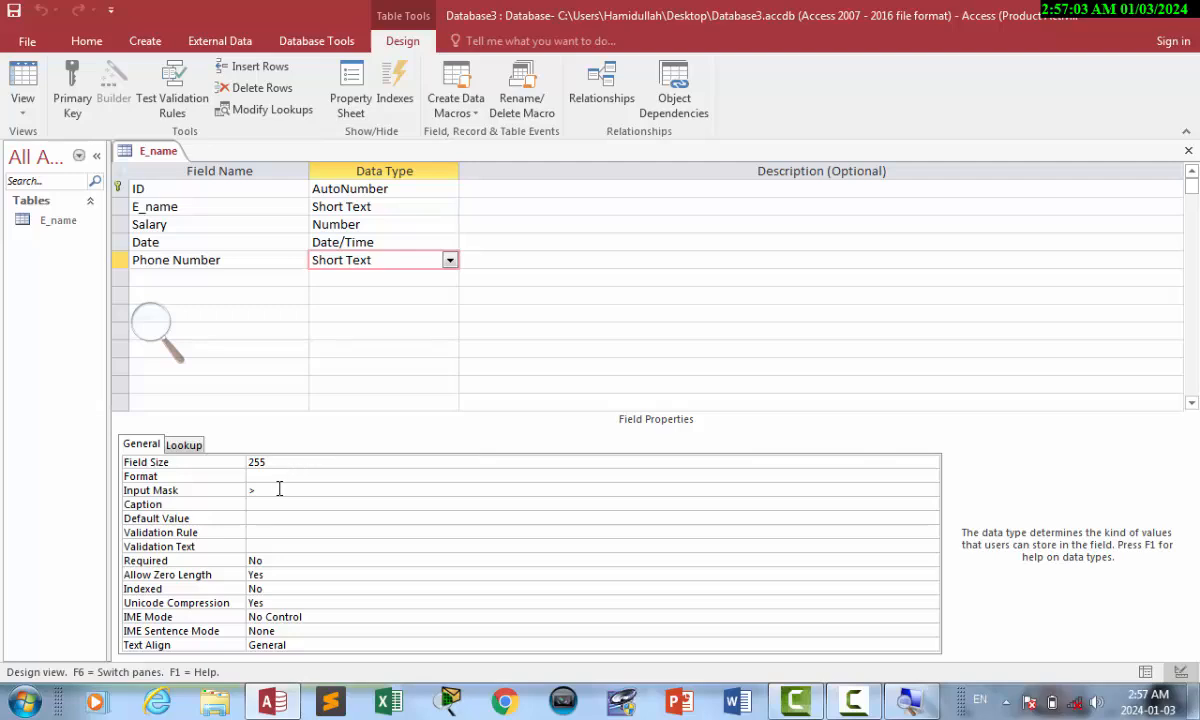
left_click(279, 488)
key("BackSpace")
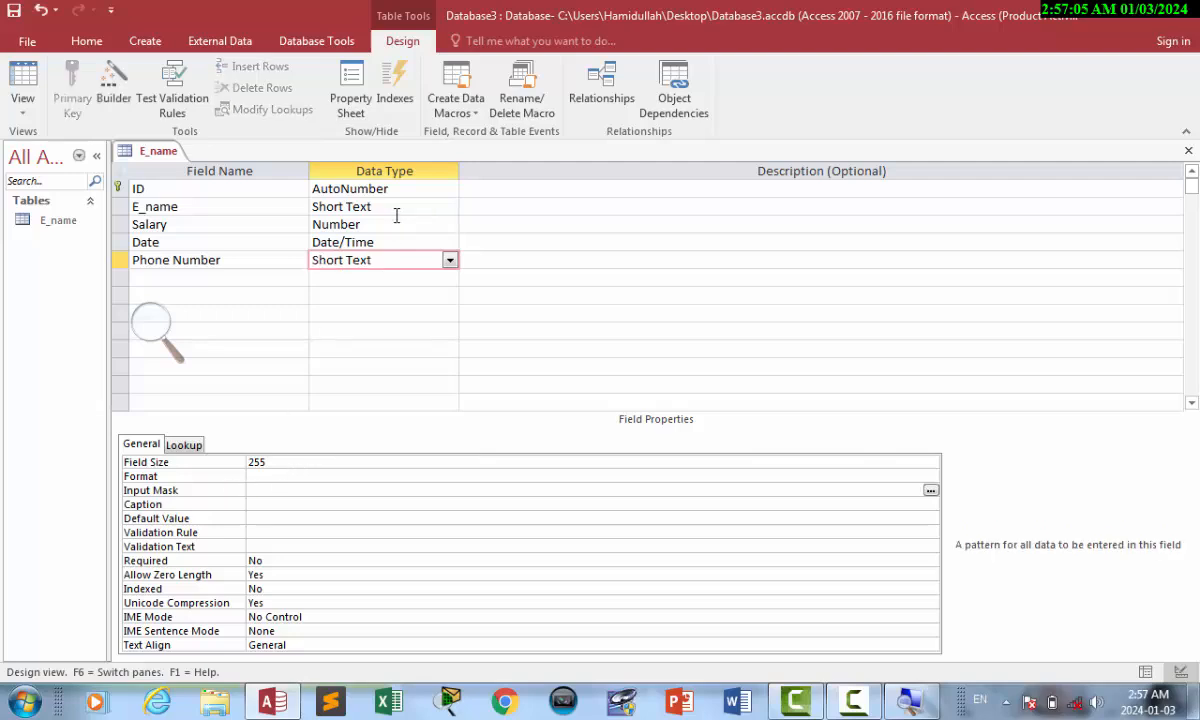
Set E_name's Input Mask to > and test it on a new record in the datasheet.
left_click(395, 206)
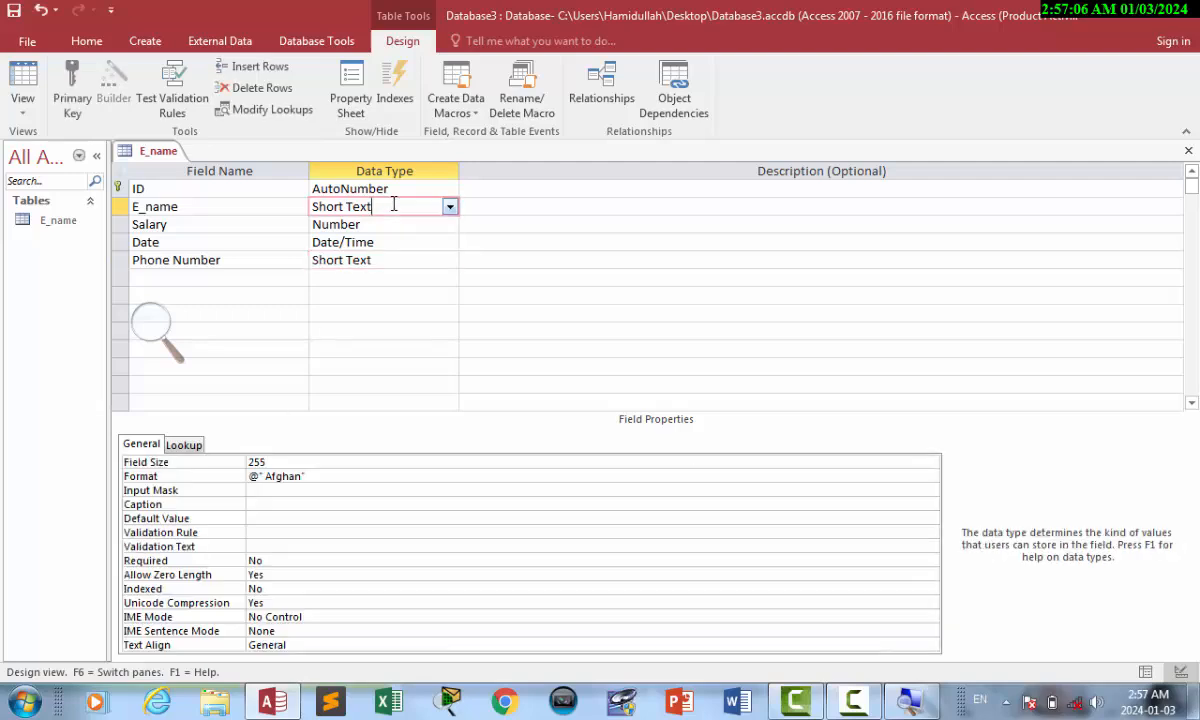
left_click(286, 504)
left_click(281, 490)
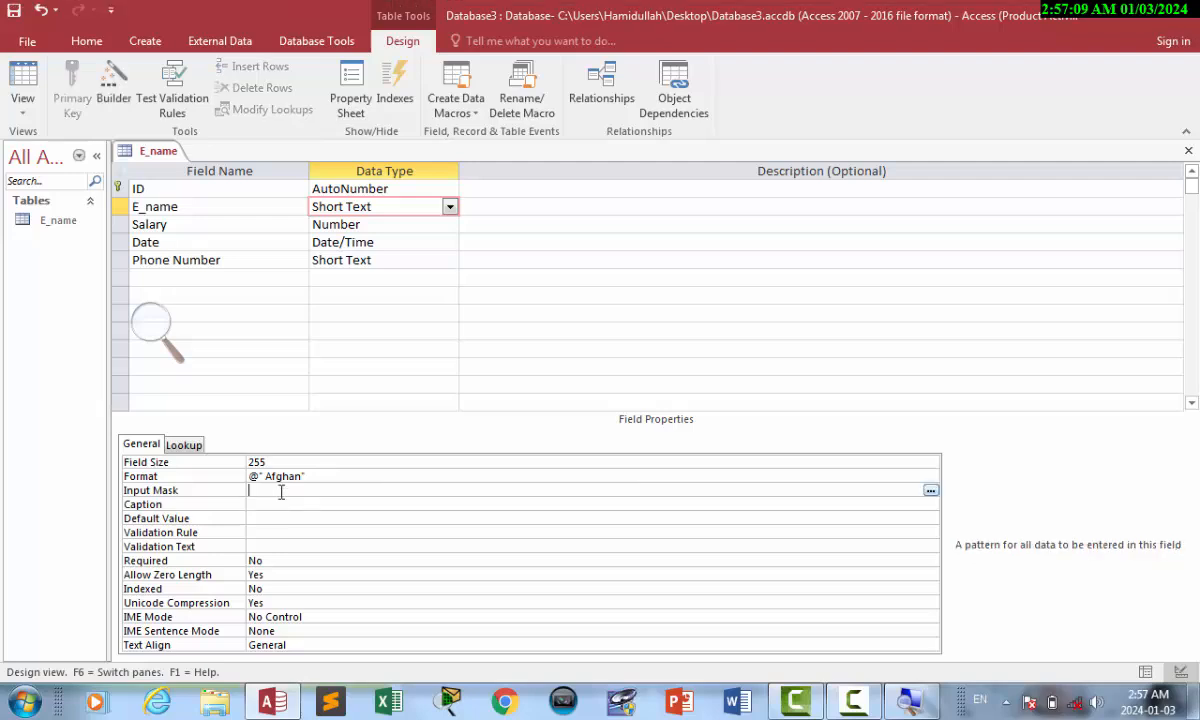
type(">")
left_click(15, 80)
left_click(247, 377)
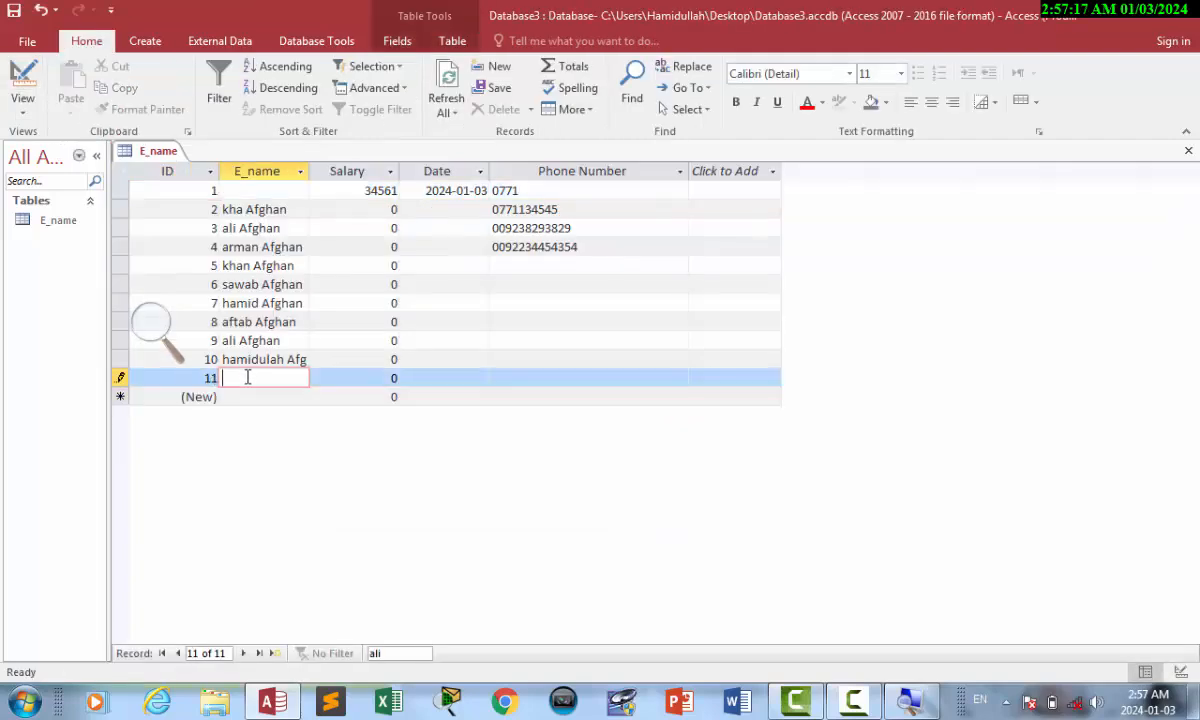
Delete E_name's @" Afghan" Format and clear its input mask, then reopen the datasheet.
left_click(24, 86)
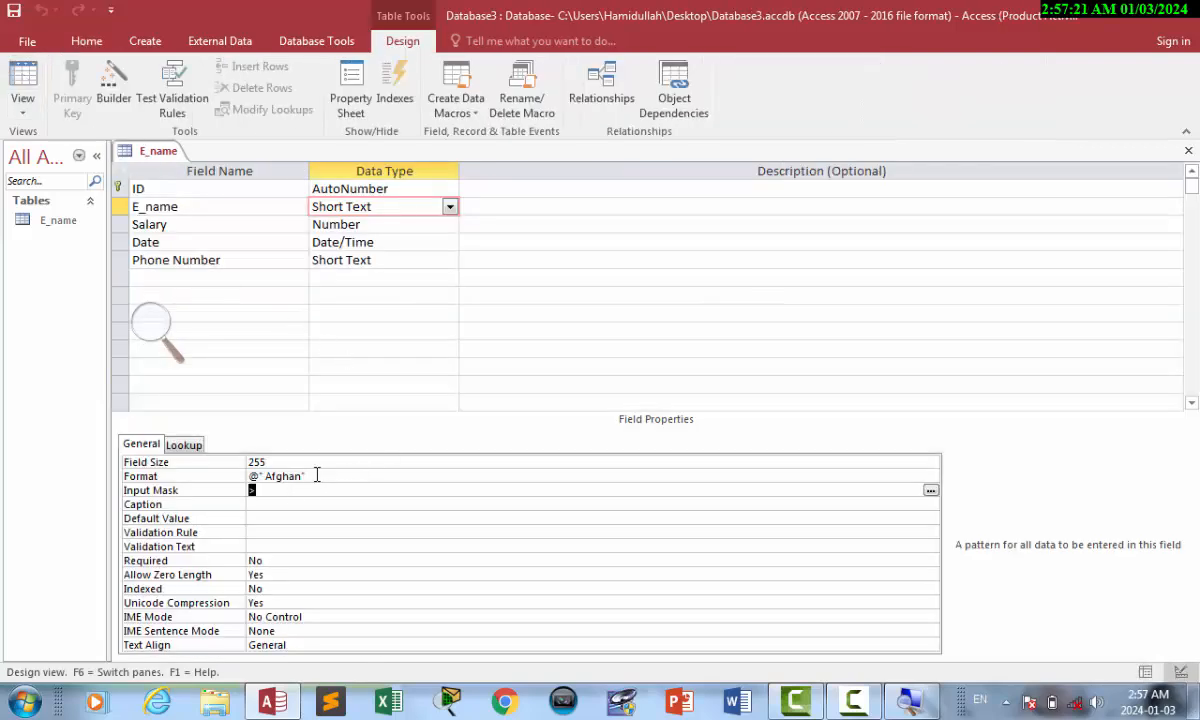
left_click(228, 476)
key("Delete")
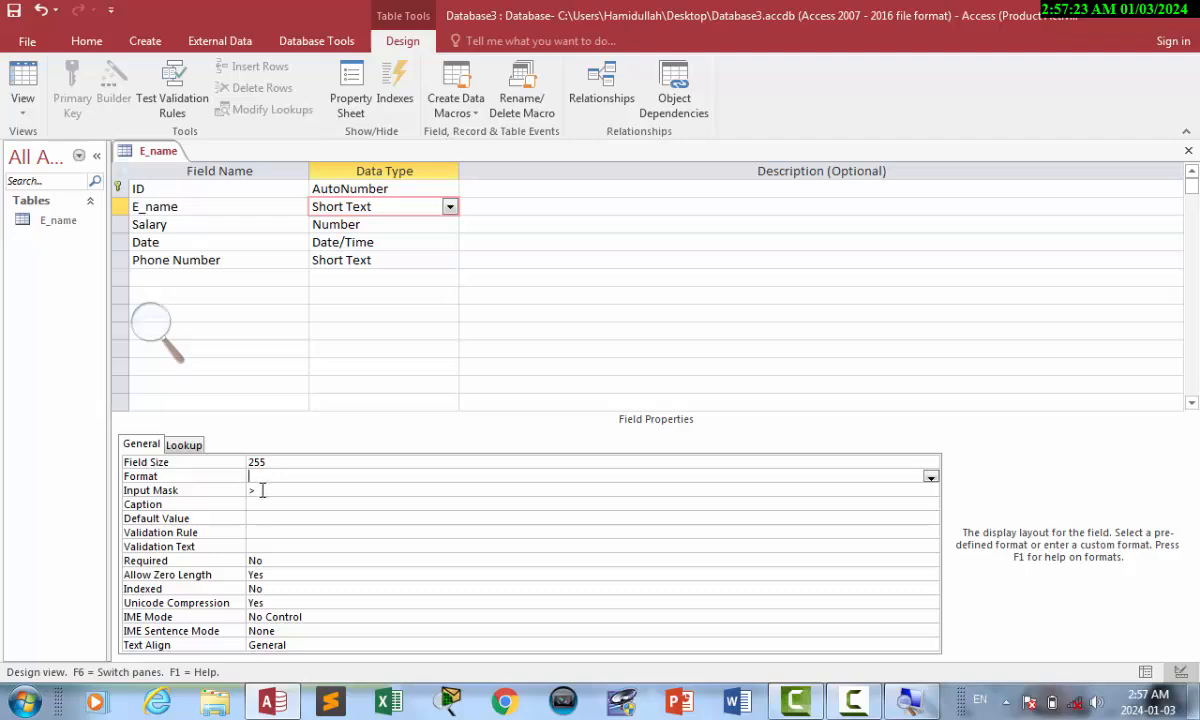
left_click(220, 490)
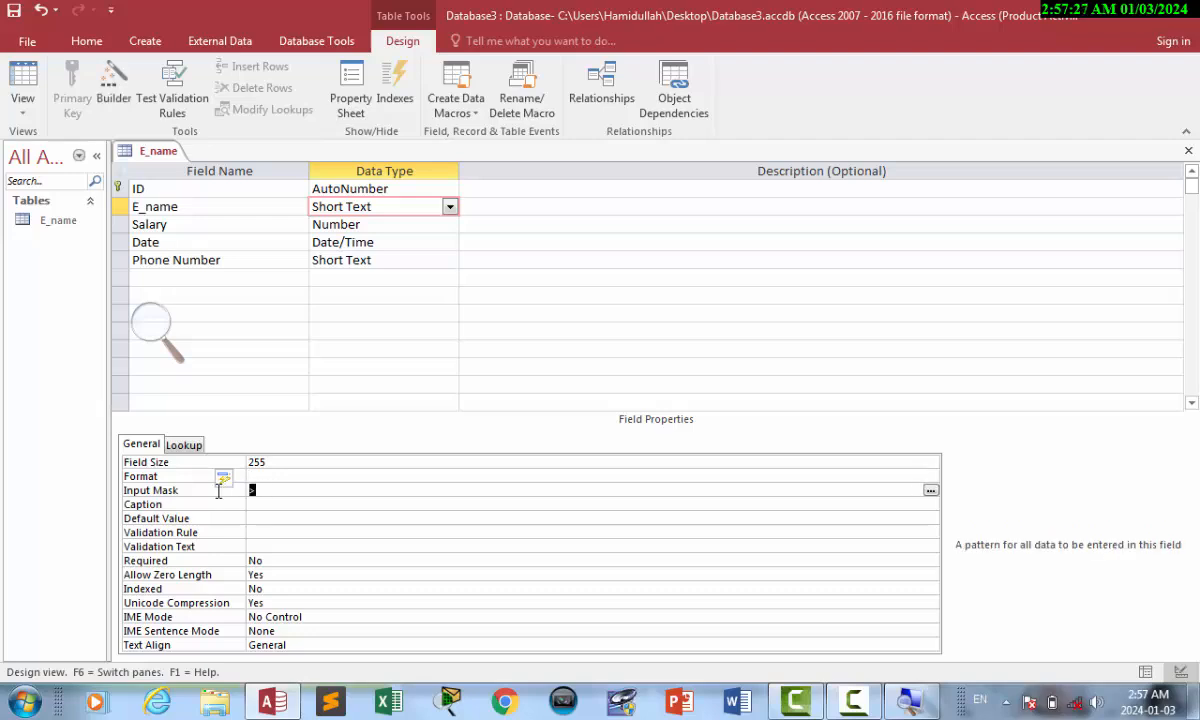
key("Delete")
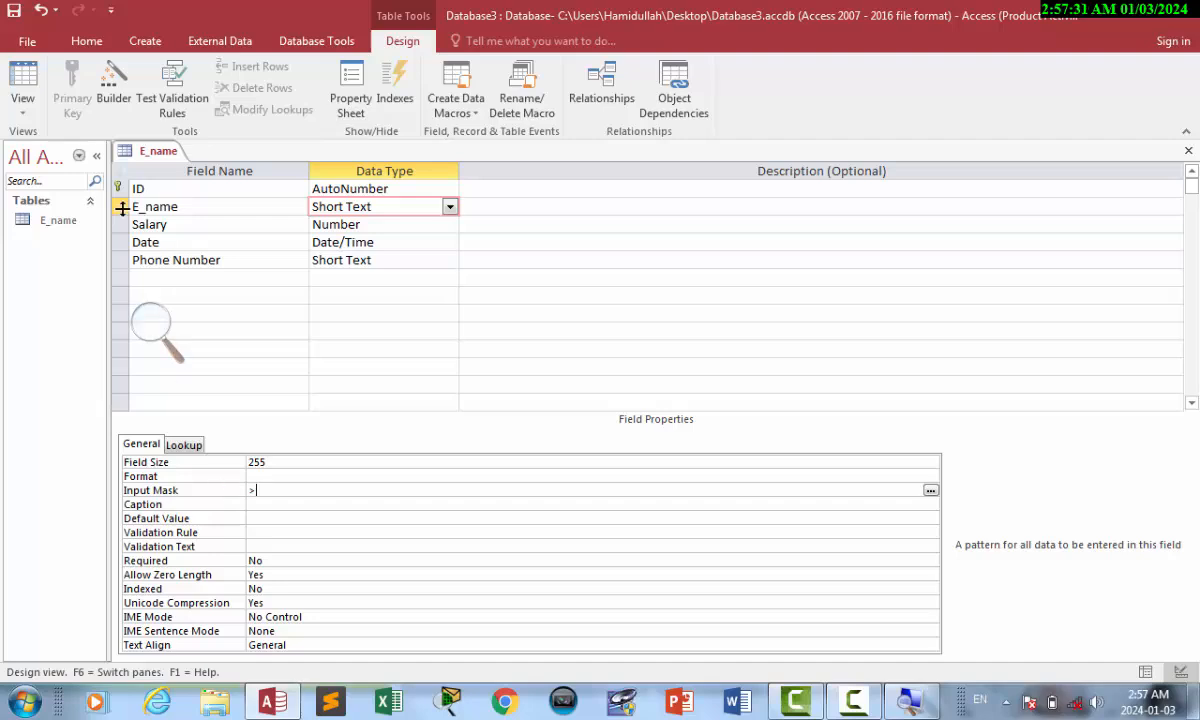
left_click(31, 80)
Save the table and try renaming record 10 to 'h', which the input mask rejects.
key("Return")
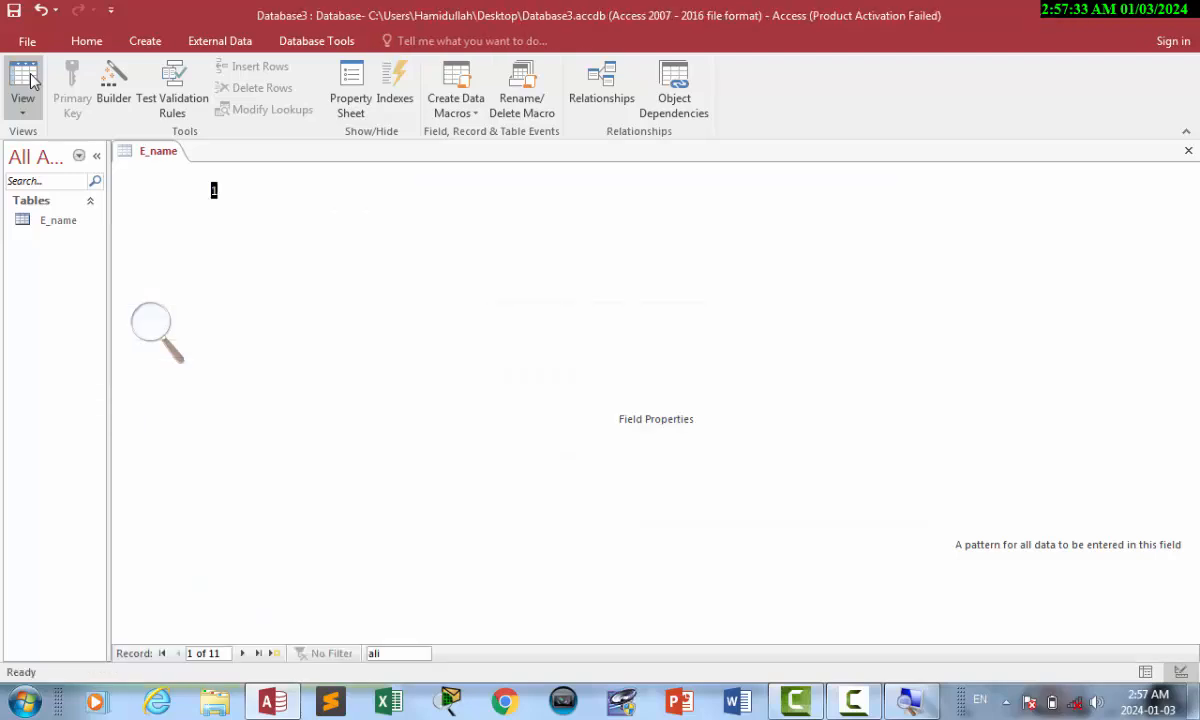
left_click(240, 376)
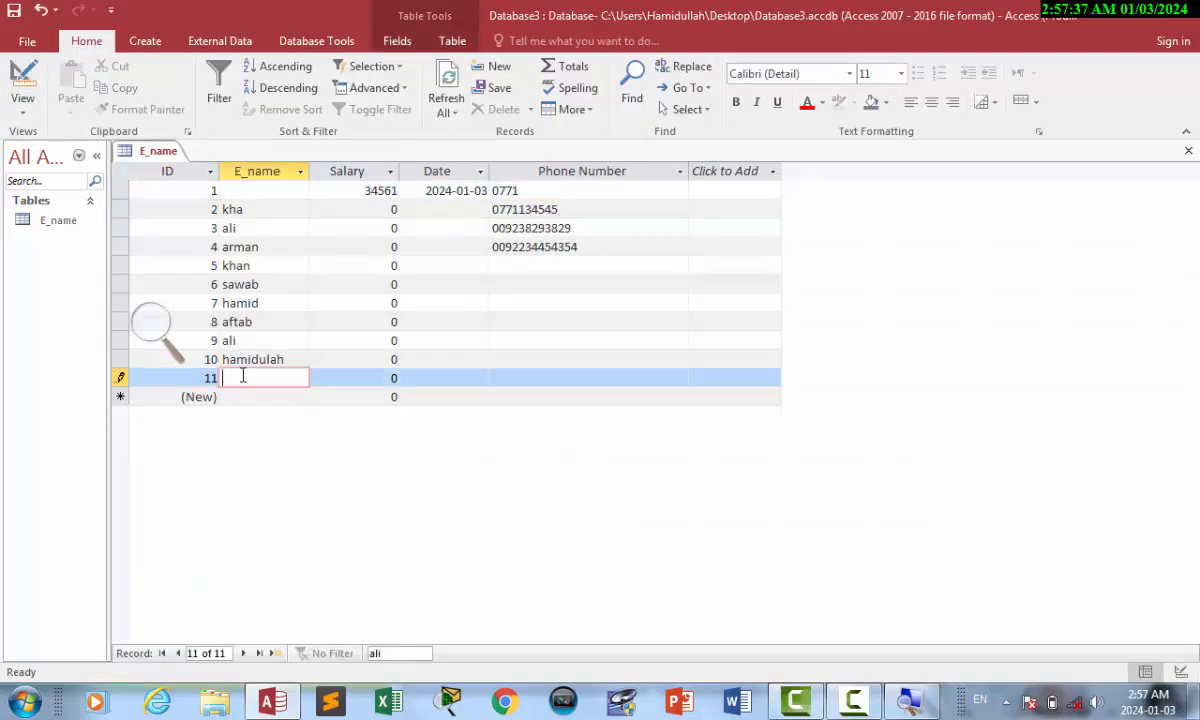
left_click(254, 352)
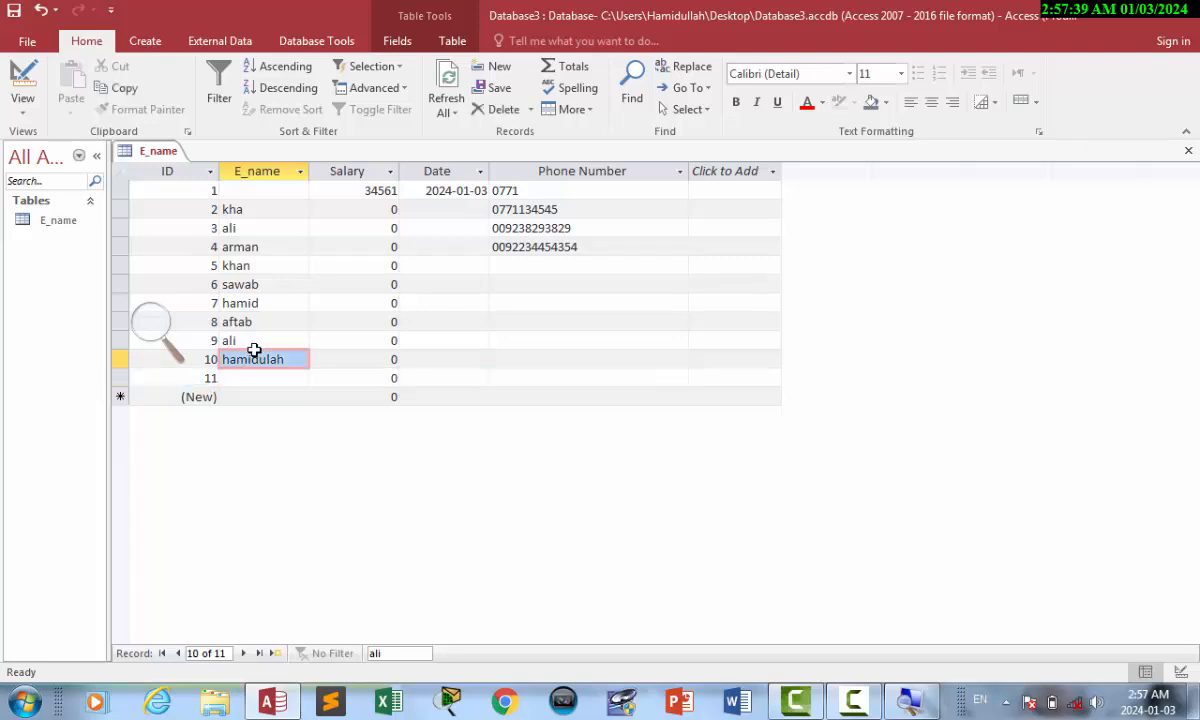
type("h")
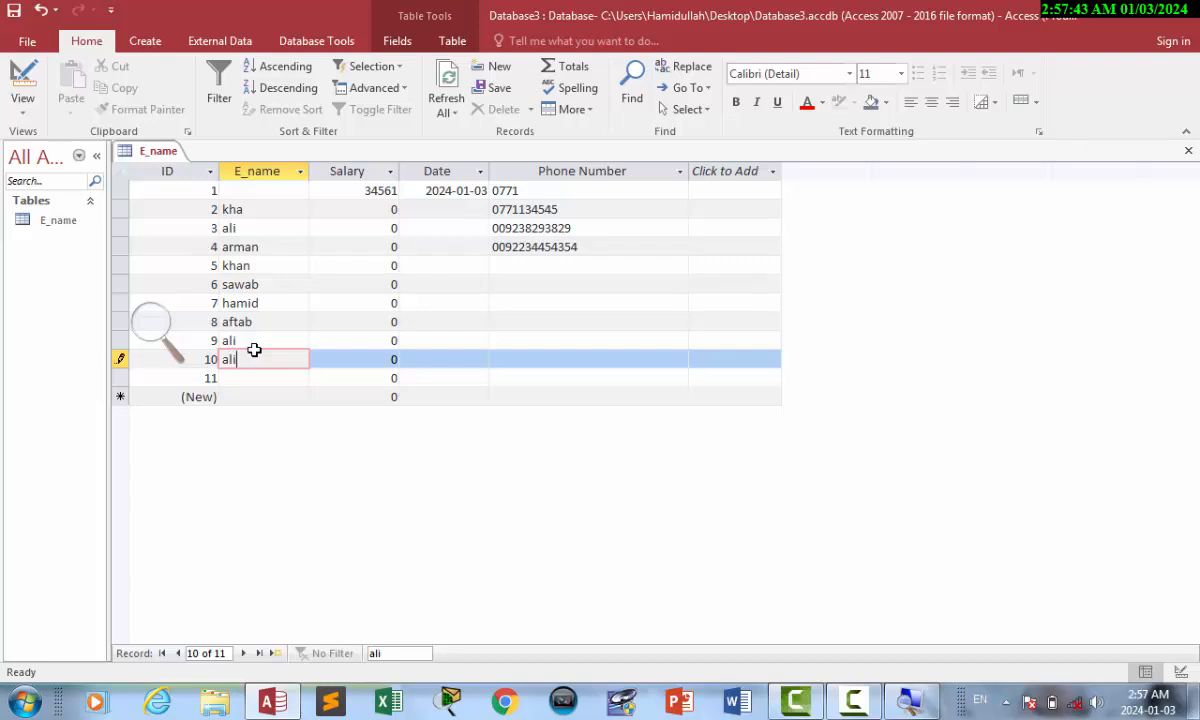
key("Return")
Clear the rejected entry, retry with 'Ali', and dismiss the input-mask warning.
key("Return")
key("BackSpace")
type("Ali")
key("Return")
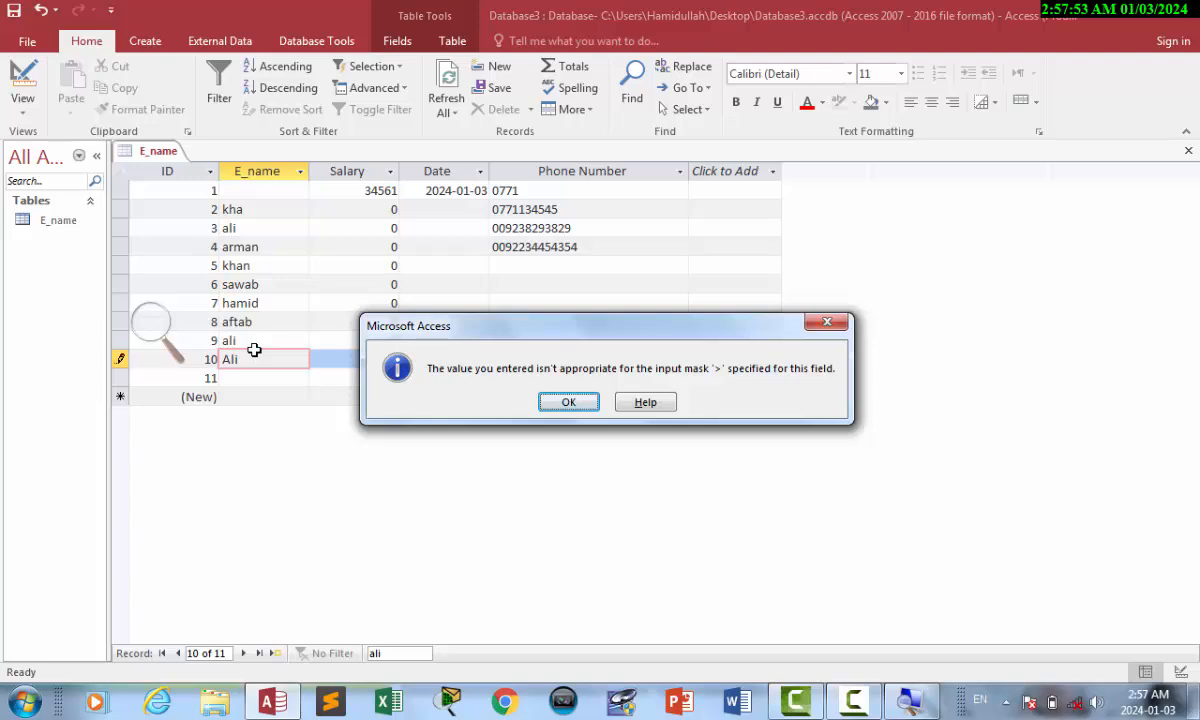
left_click(569, 405)
left_click(911, 690)
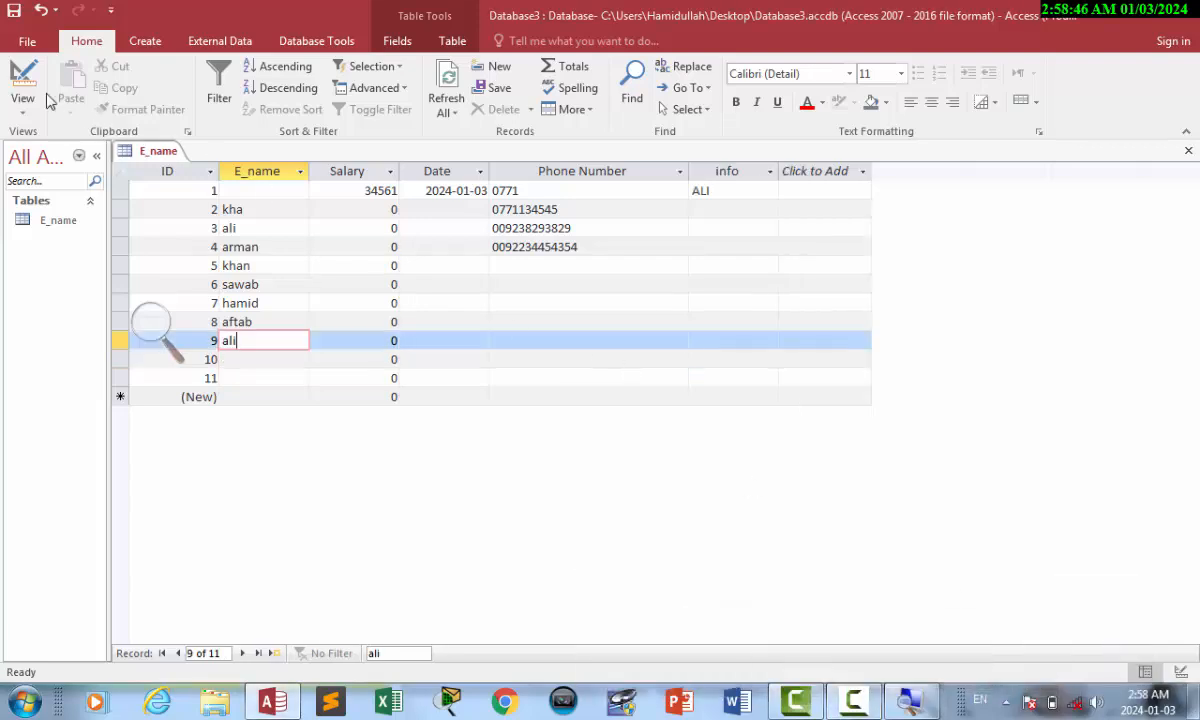
In Design view, clear the info field's display Format.
left_click(22, 85)
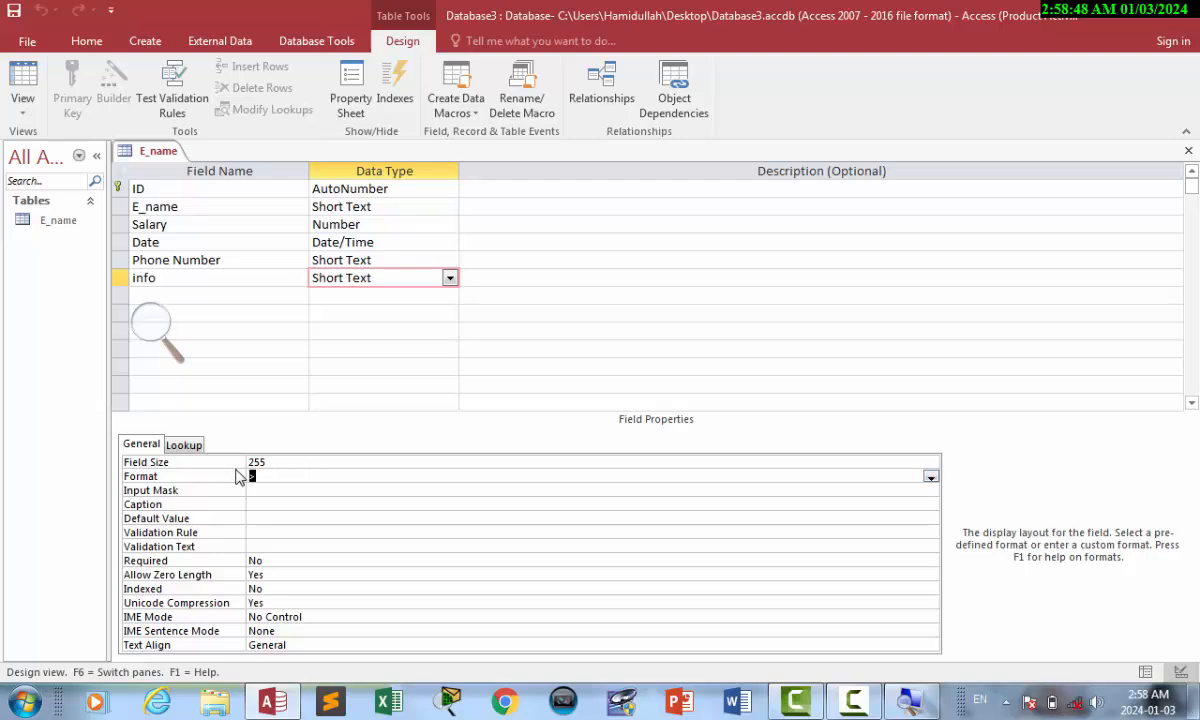
key("Delete")
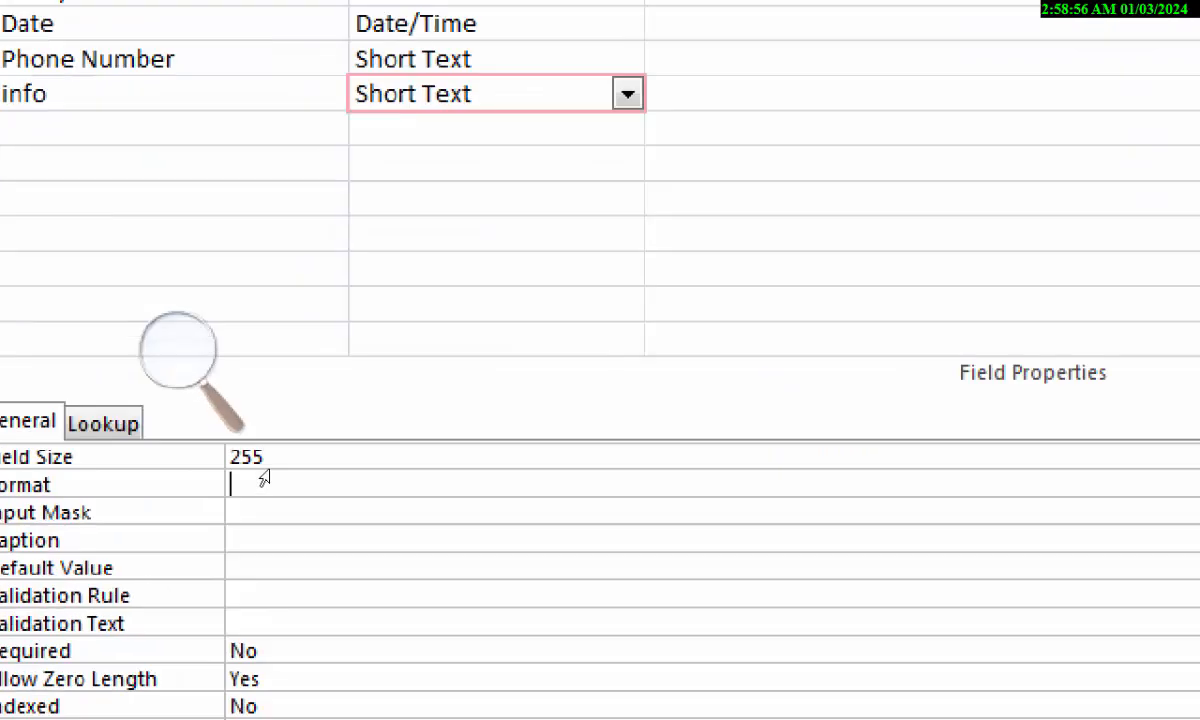
type(">")
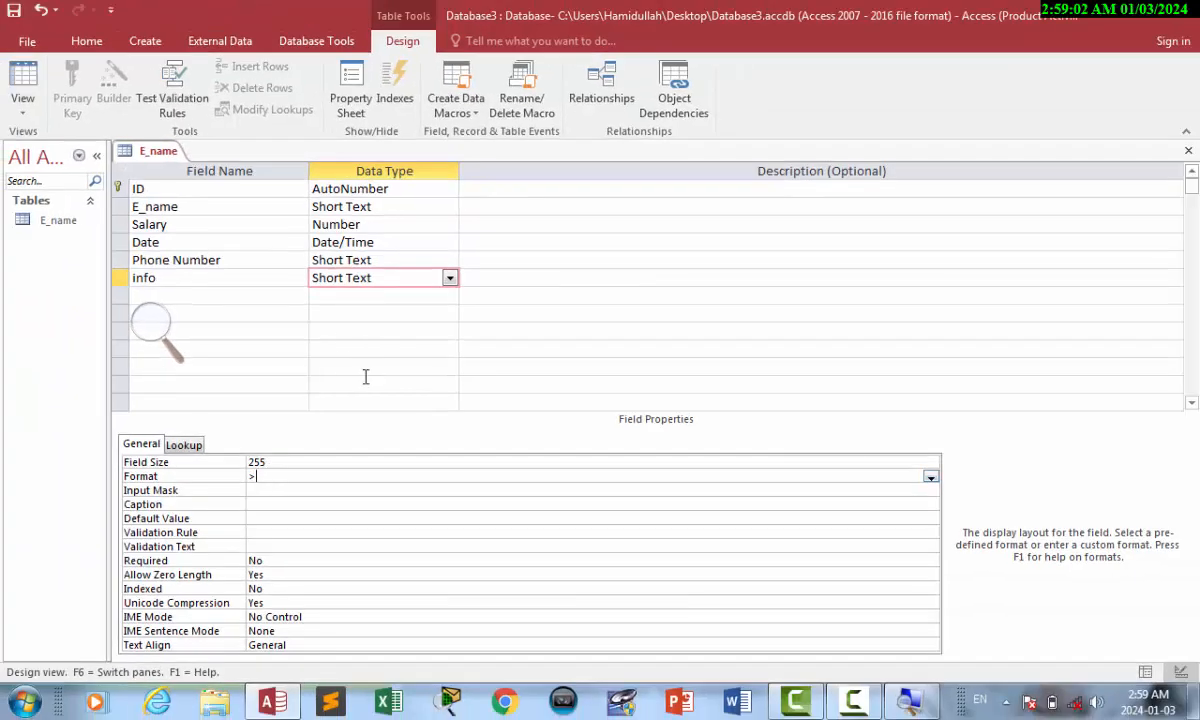
Set E_name's Format to > and return to the datasheet to see uppercase names.
left_click(410, 210)
left_click(276, 490)
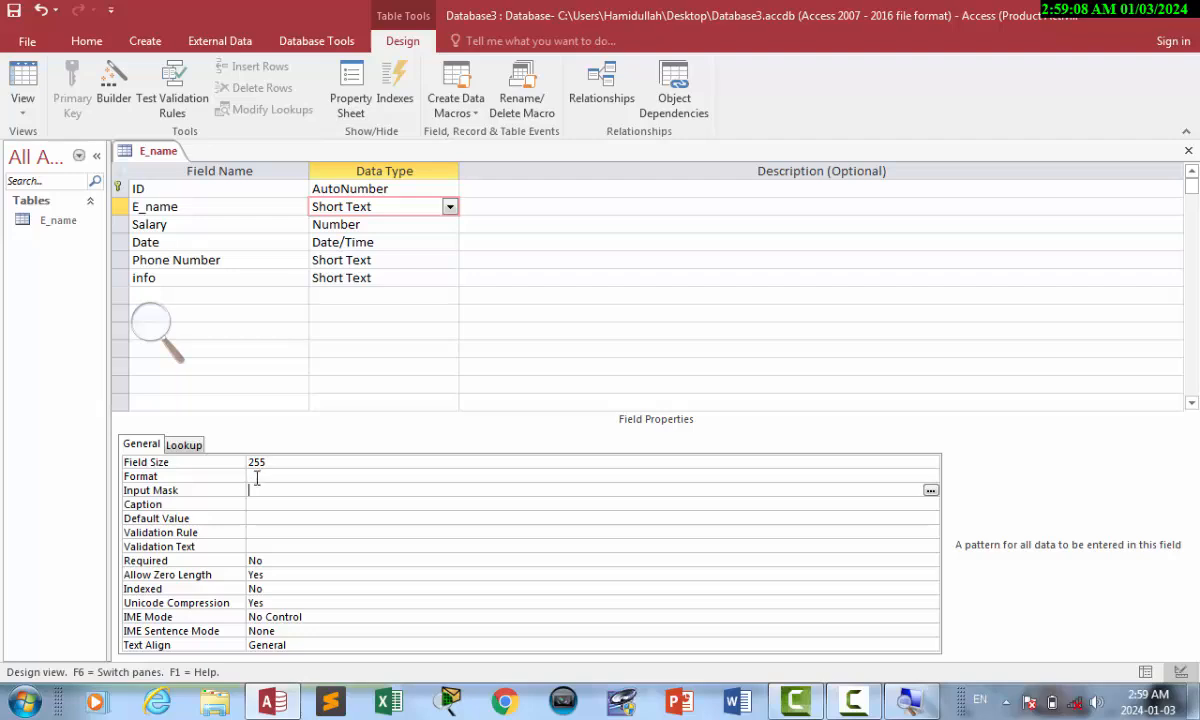
left_click(256, 477)
type(">")
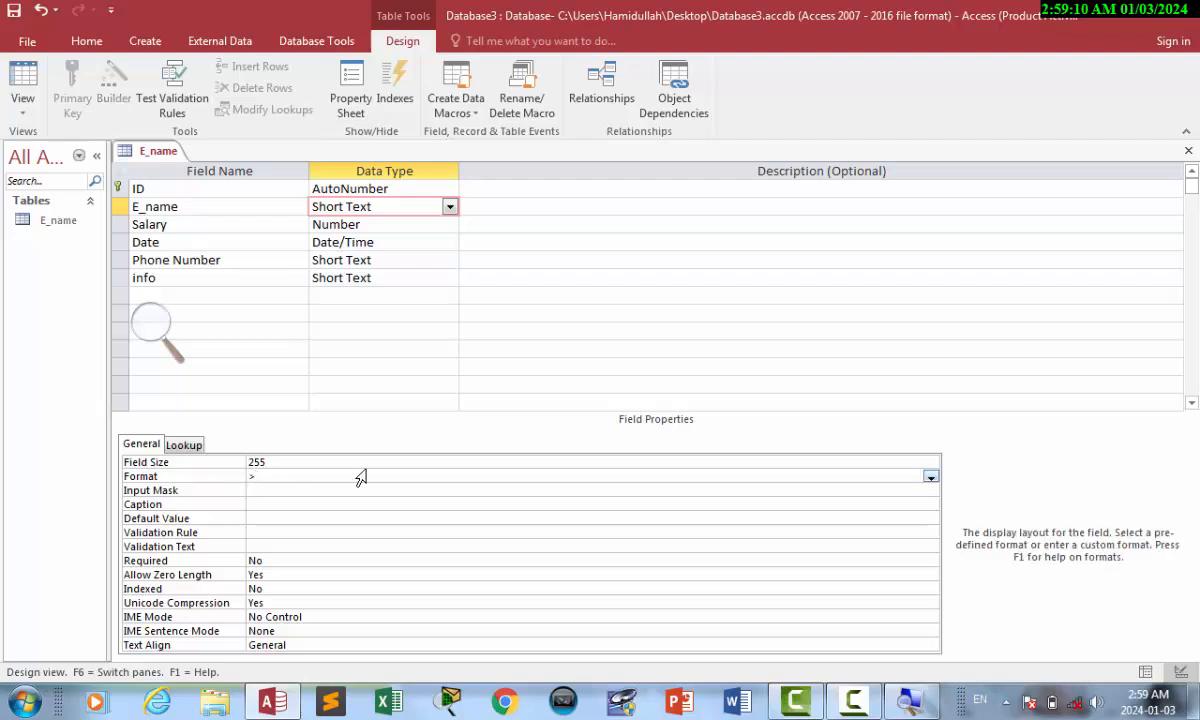
left_click(25, 80)
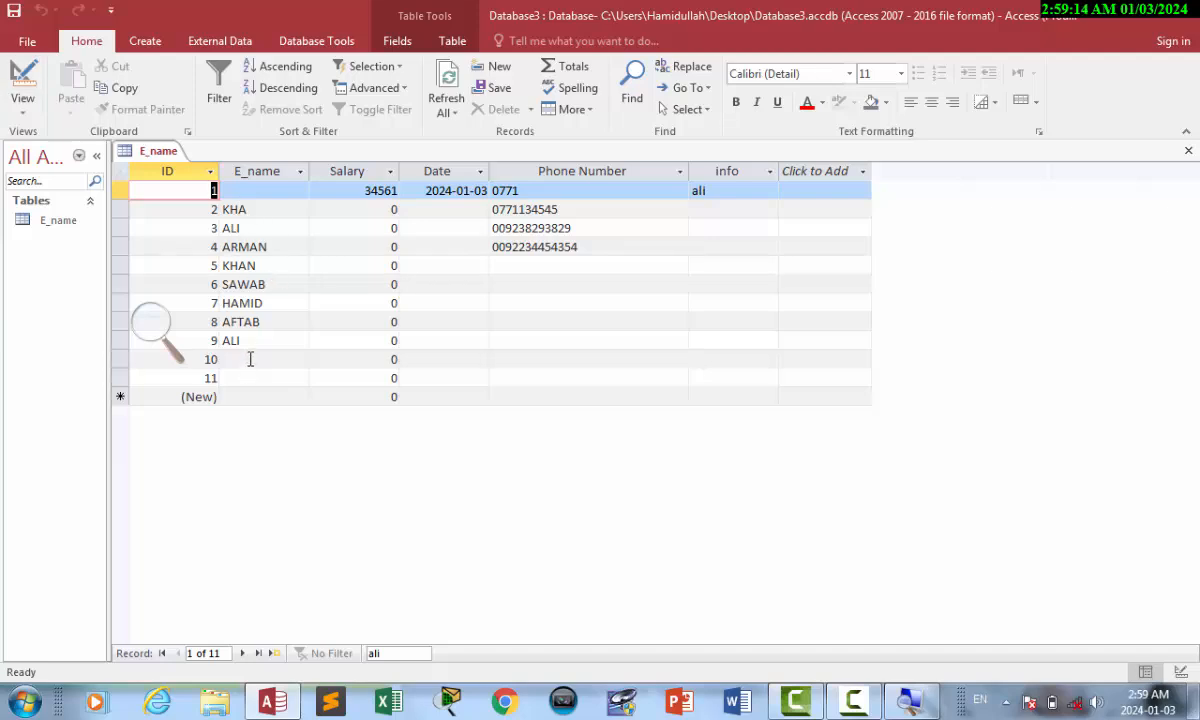
Enter 'ali' as record 10's name, shown as ALI, then reopen Design view.
left_click(250, 359)
type("li")
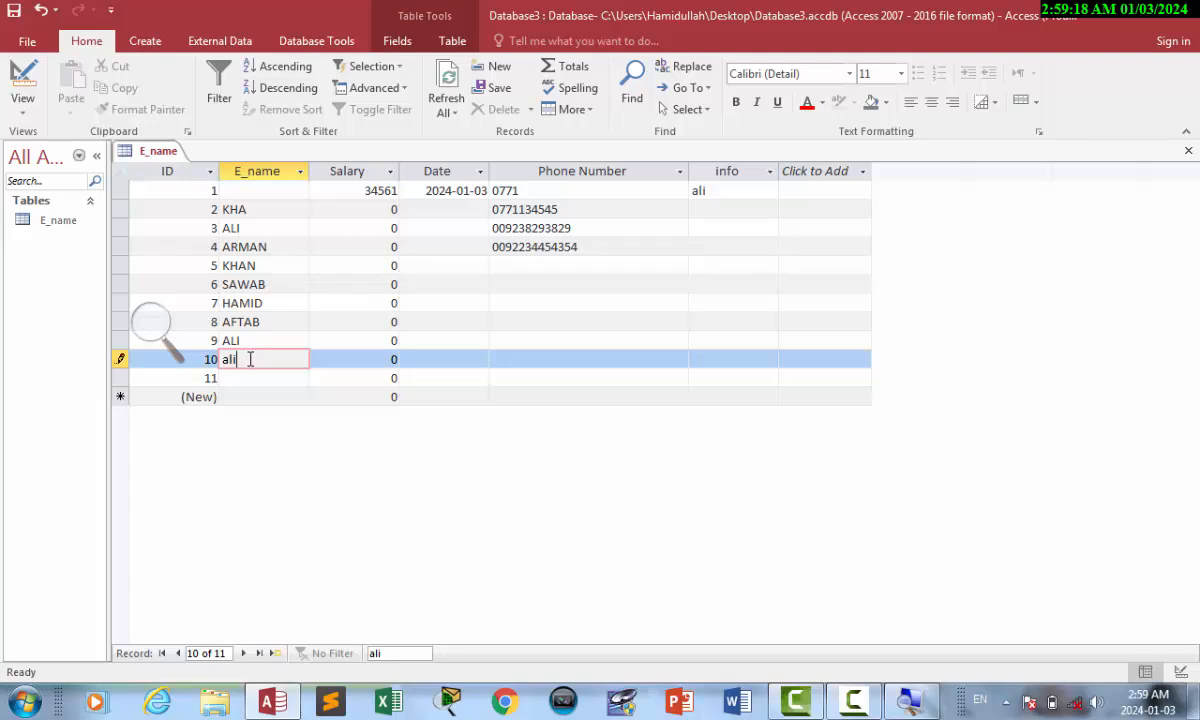
key("Tab")
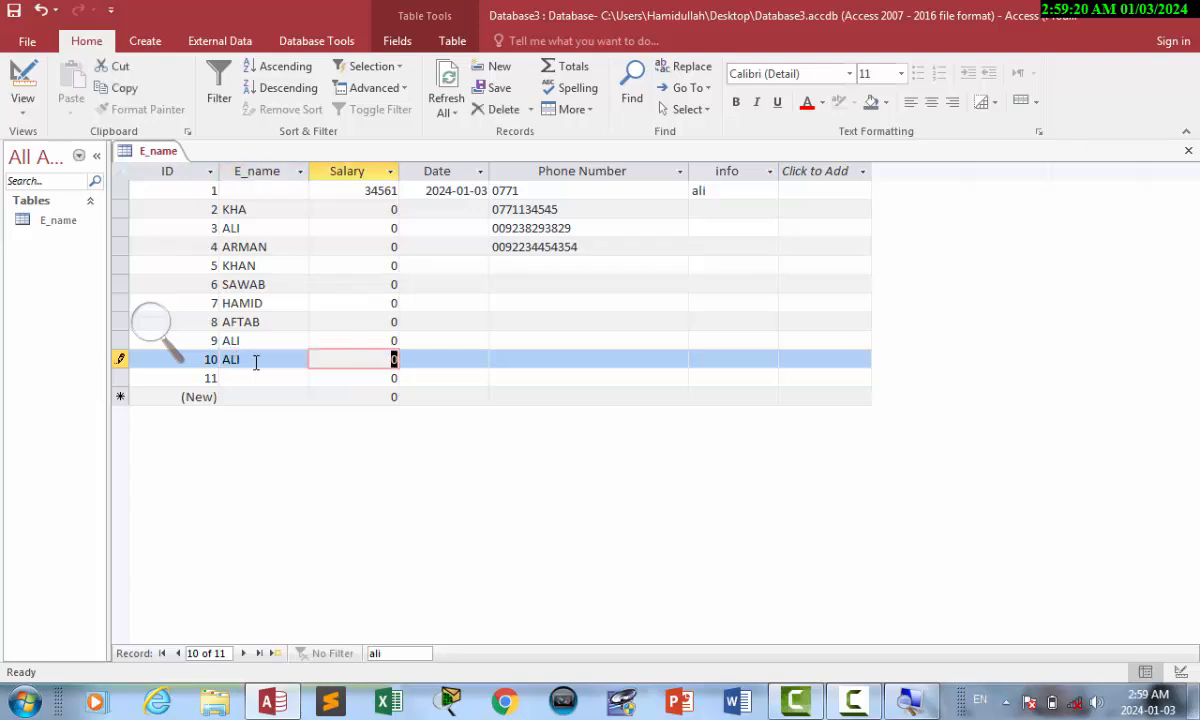
left_click(22, 80)
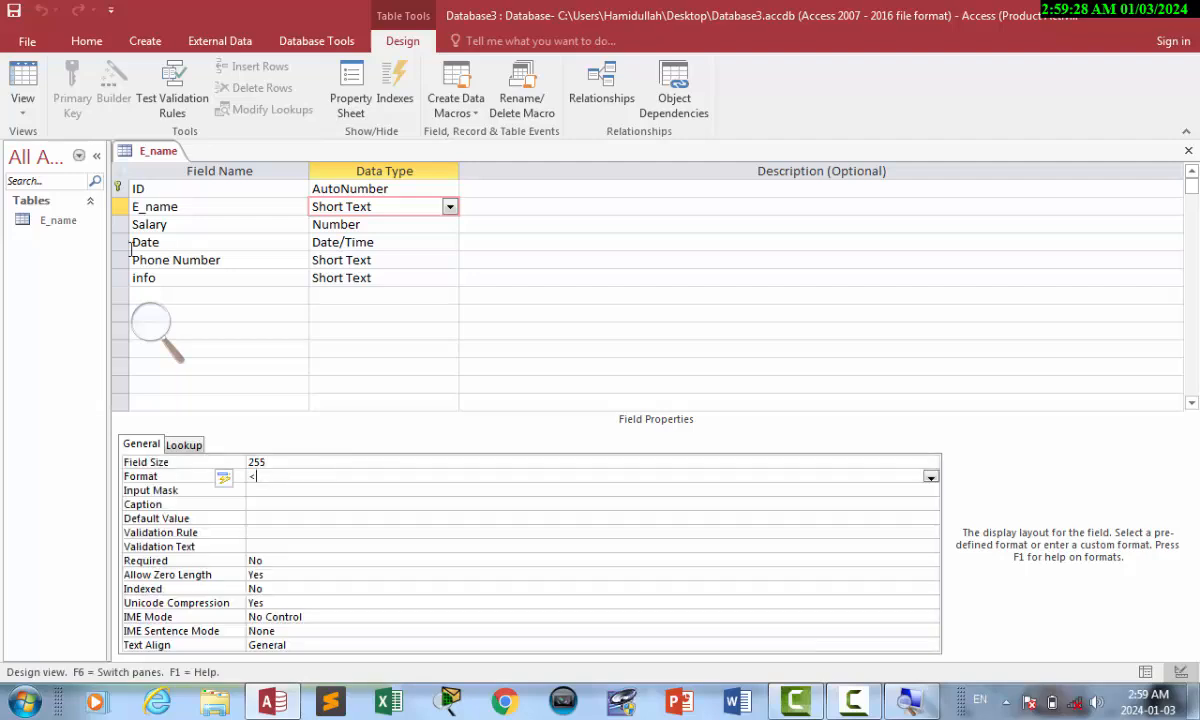
In the datasheet, add 'ALI' as record 11's name.
left_click(24, 80)
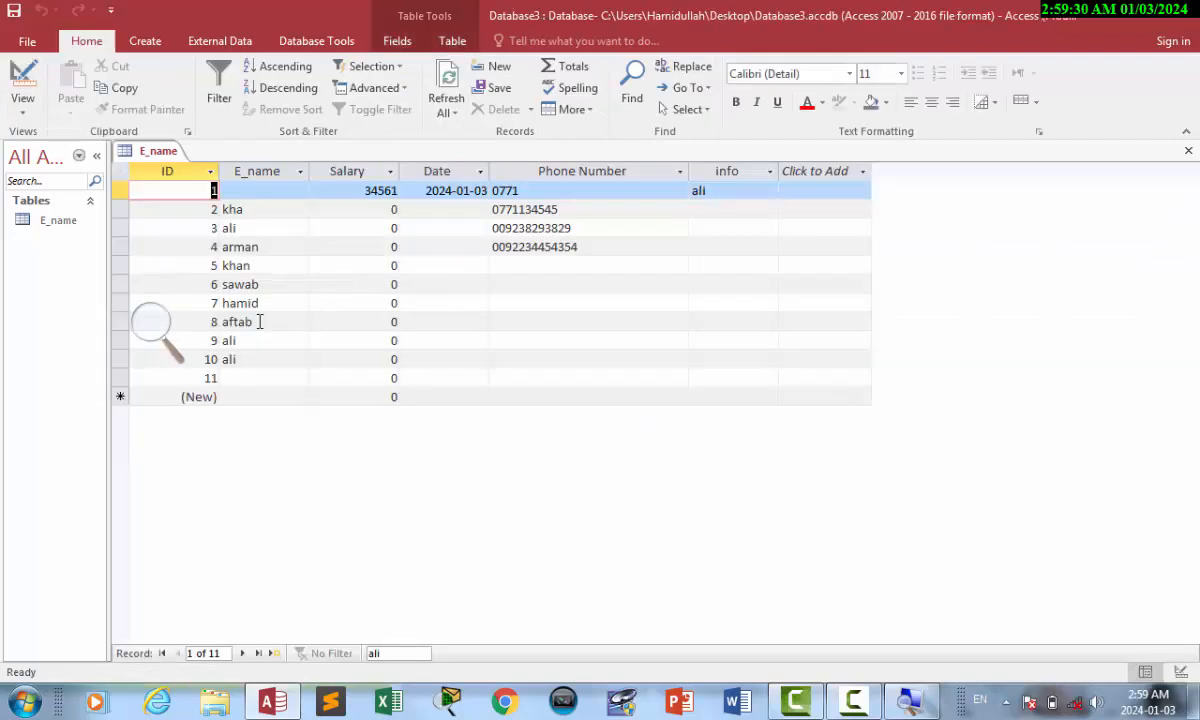
left_click(240, 378)
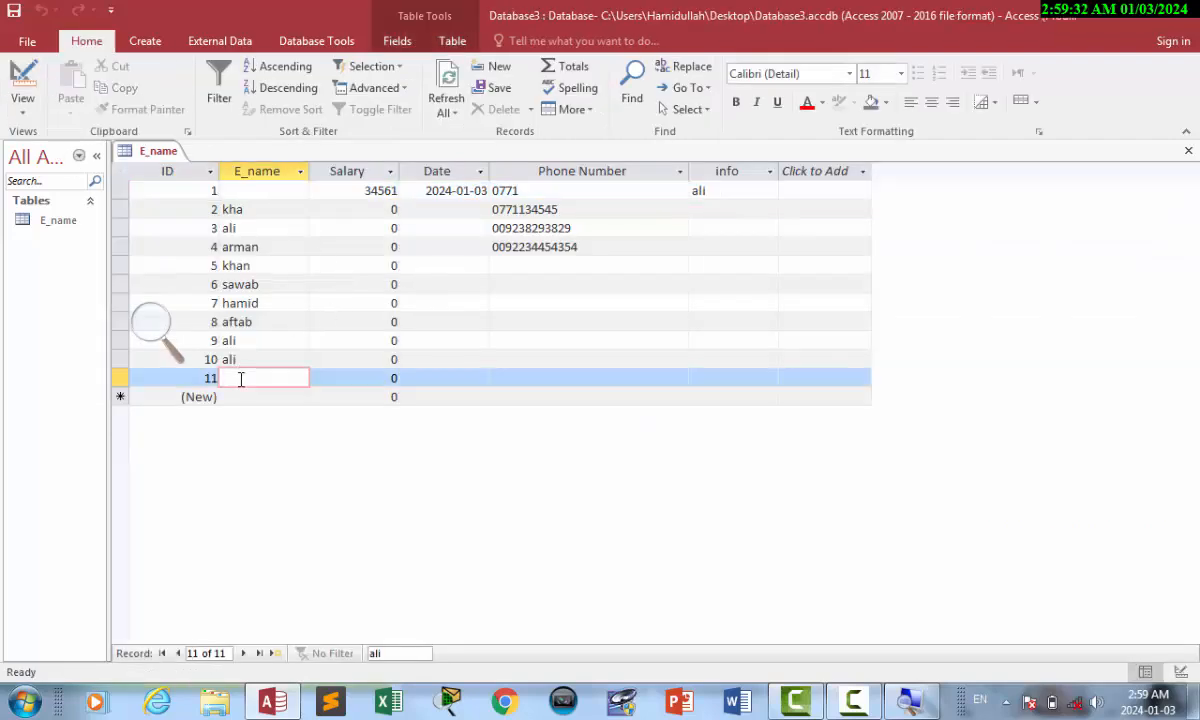
type("ALI")
key("Tab")
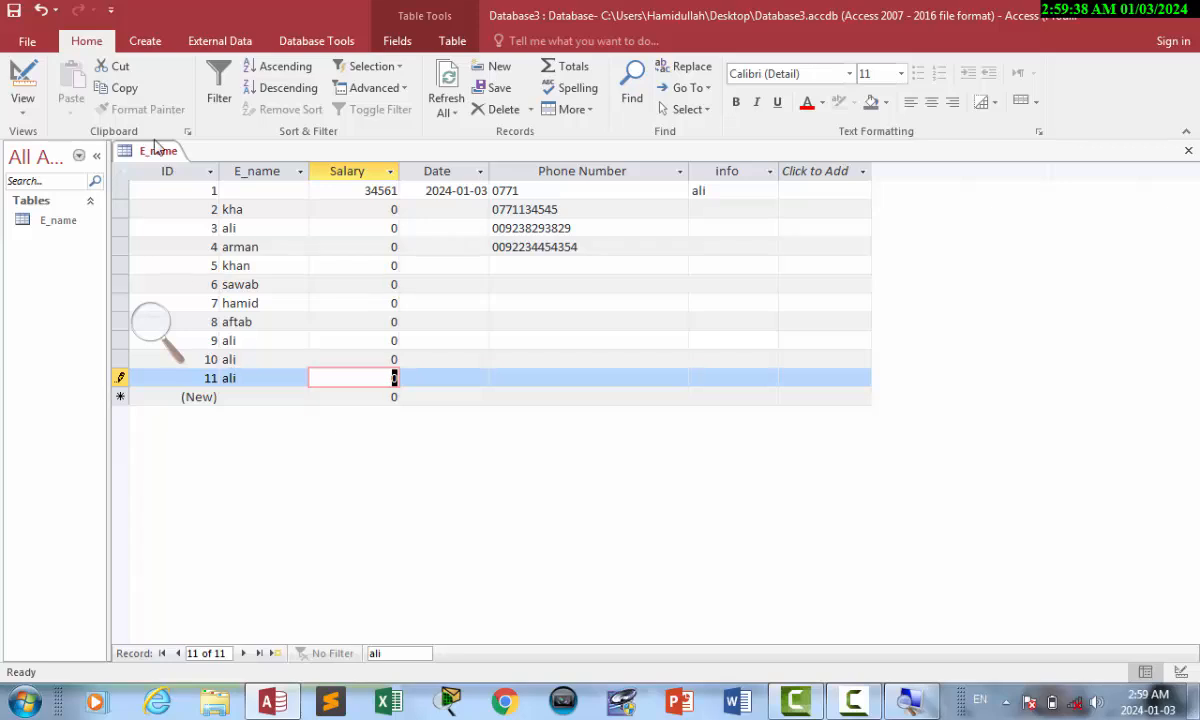
Clear E_name's Format, save the design, view the data, and return to Design view.
left_click(24, 80)
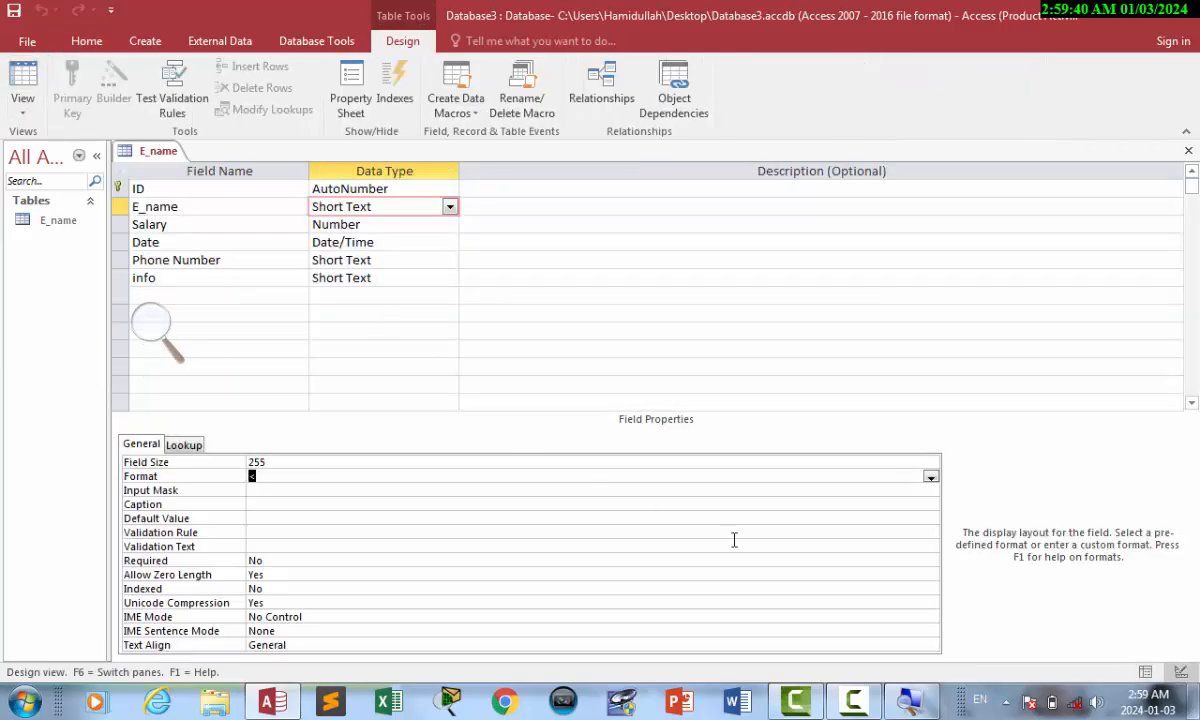
left_click(908, 703)
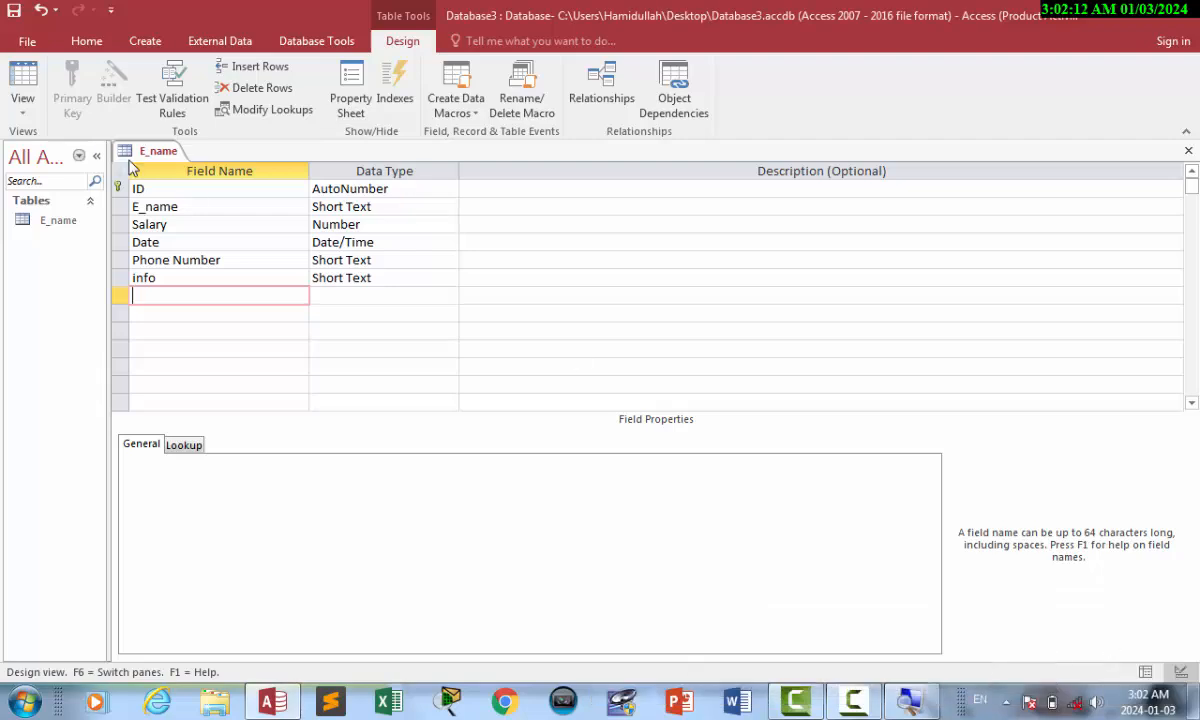
left_click(23, 85)
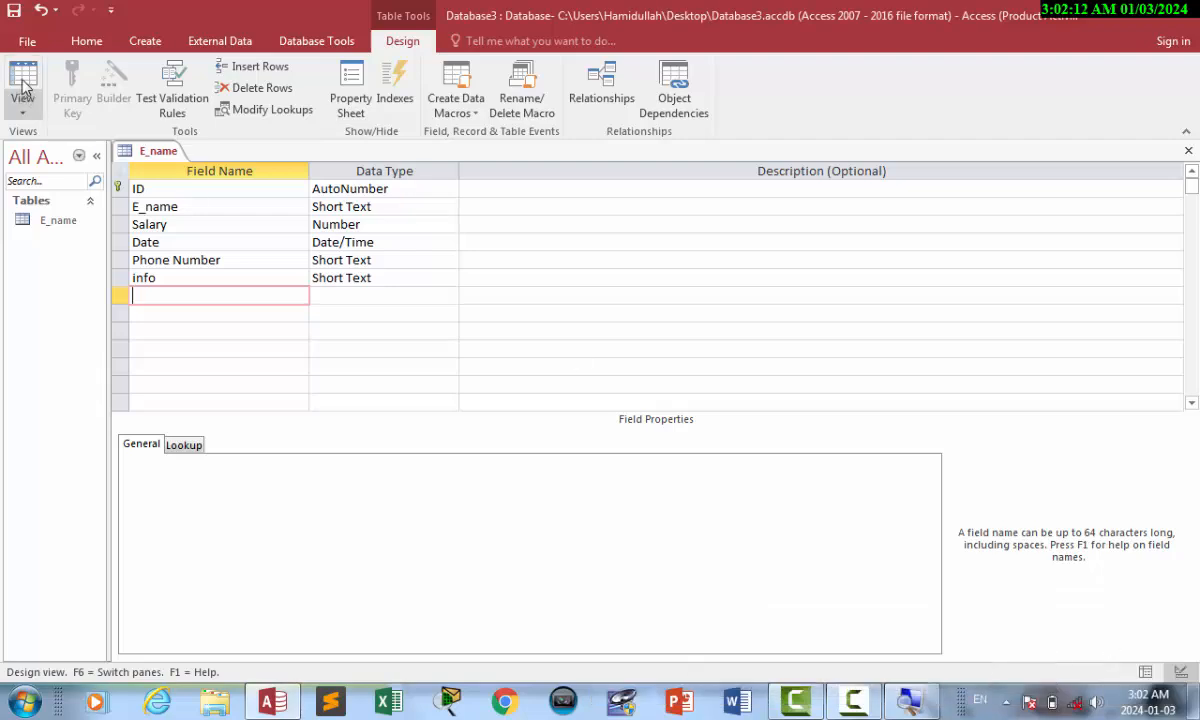
key("Return")
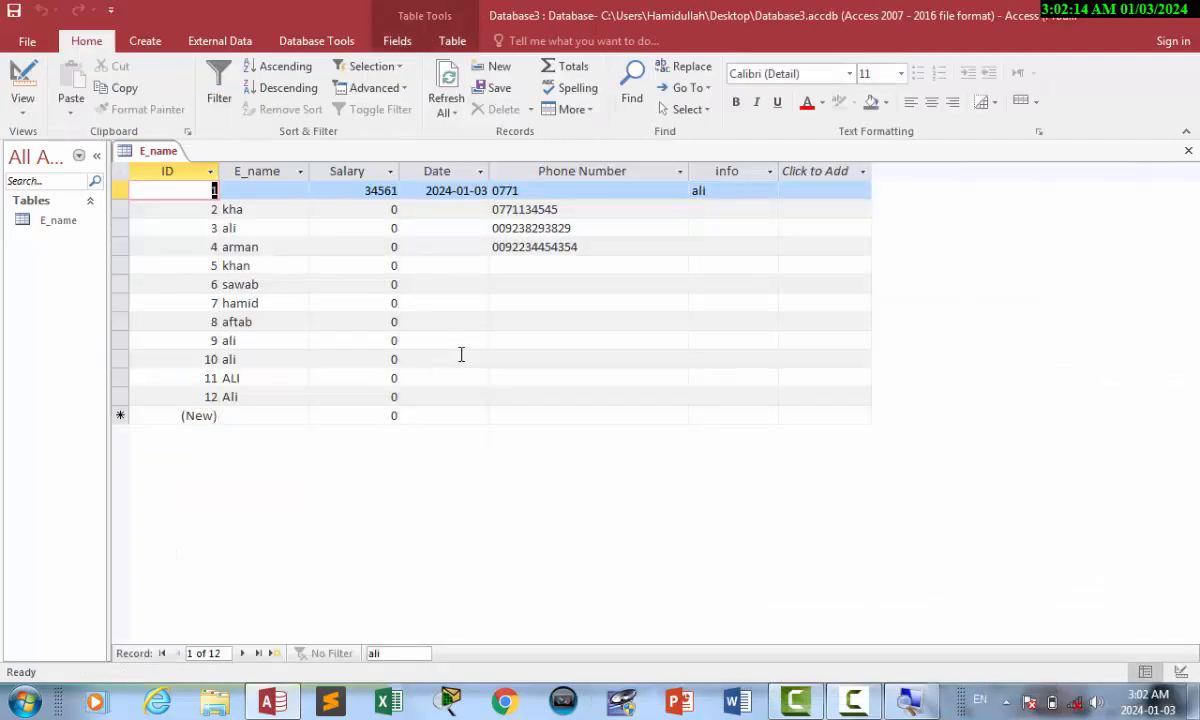
left_click(22, 100)
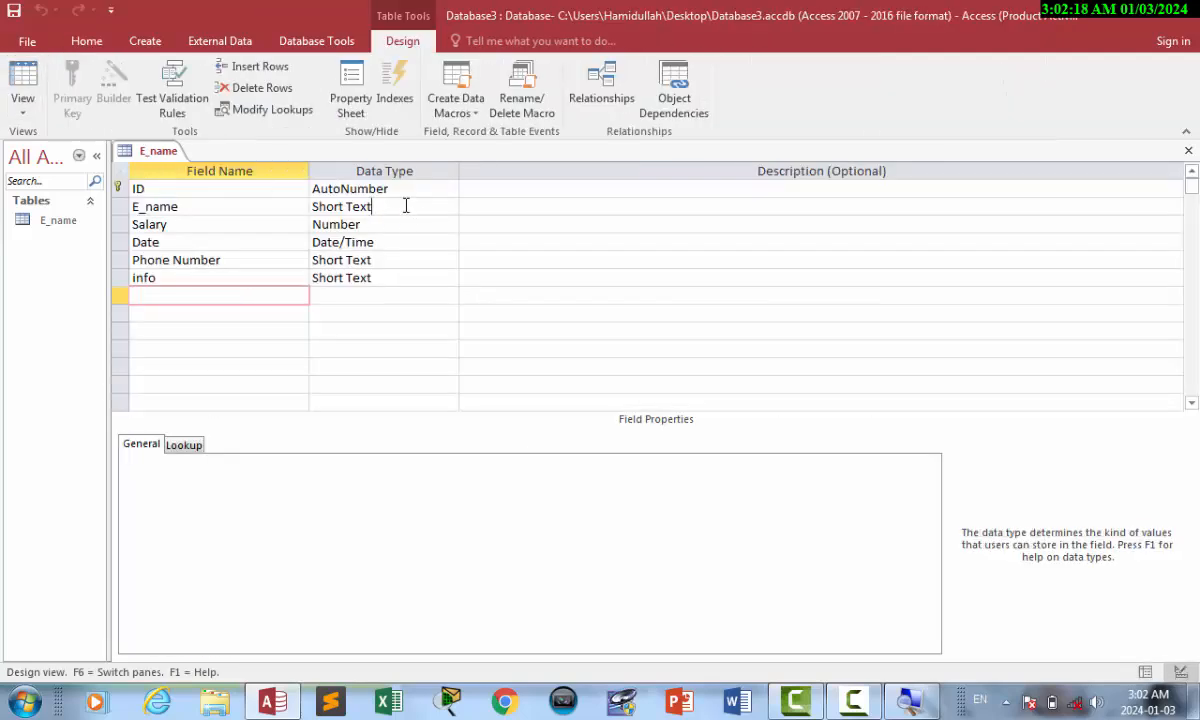
Set E_name's Input Mask to >?< followed by a run of ? placeholders, trimming one.
left_click(407, 206)
left_click(264, 487)
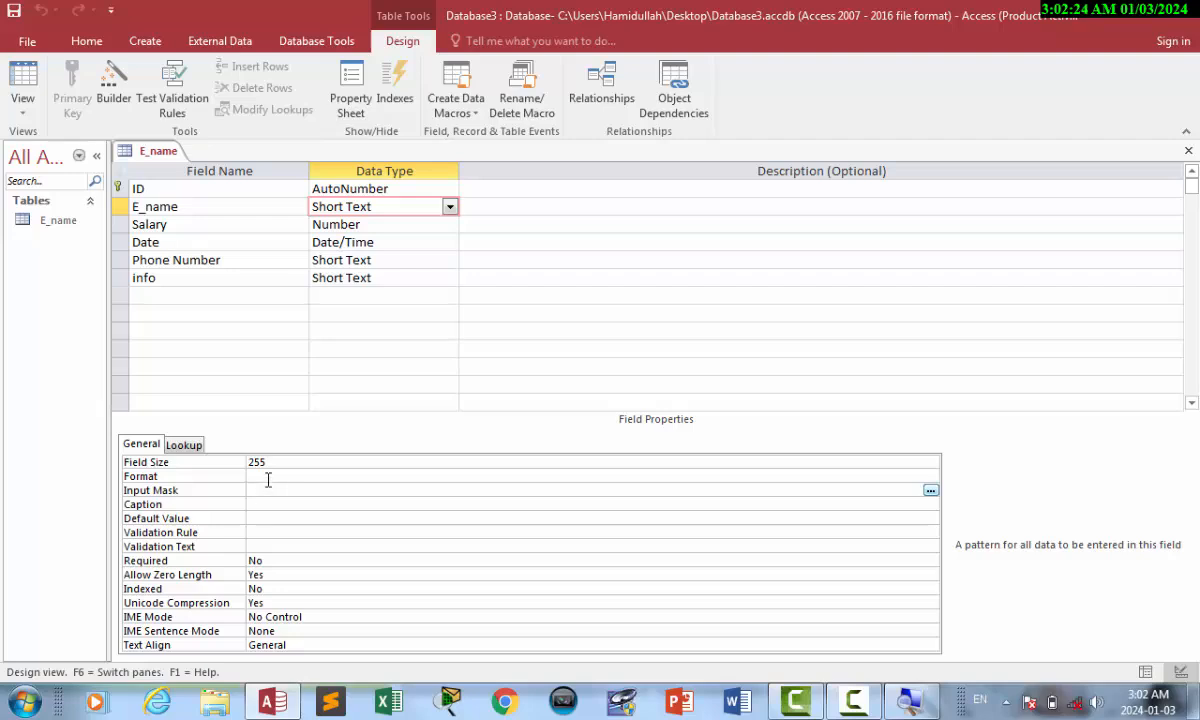
left_click(268, 479)
left_click(268, 491)
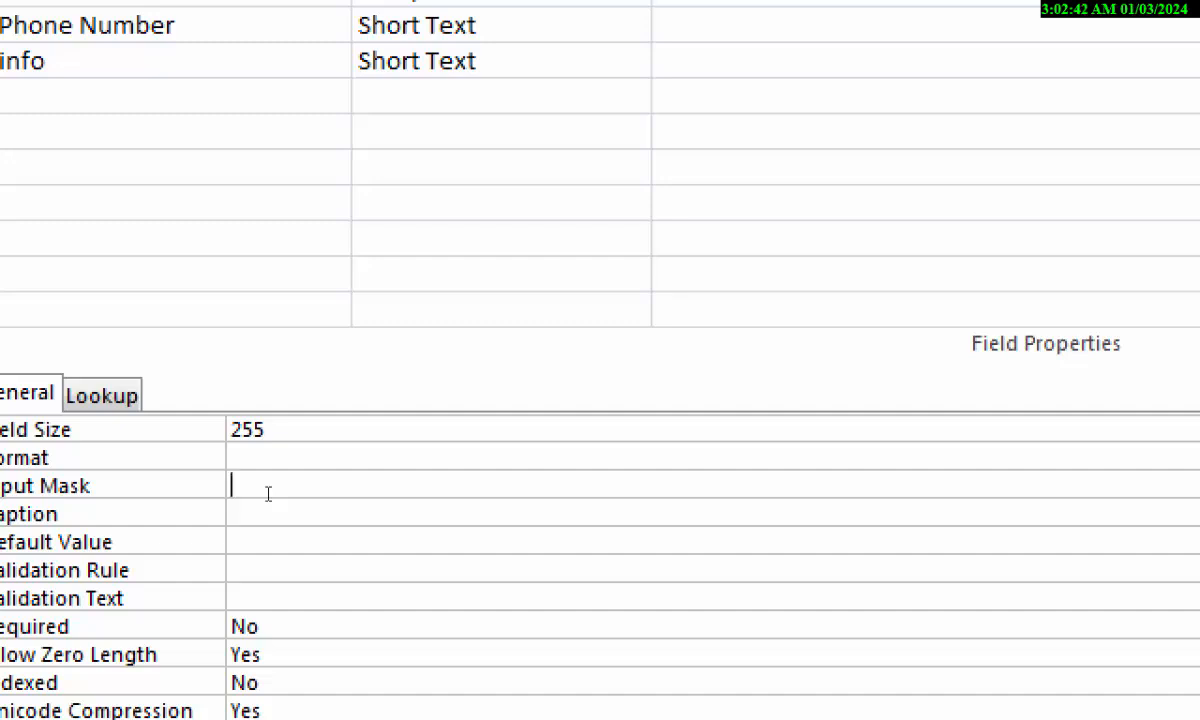
type(">?<?????????????")
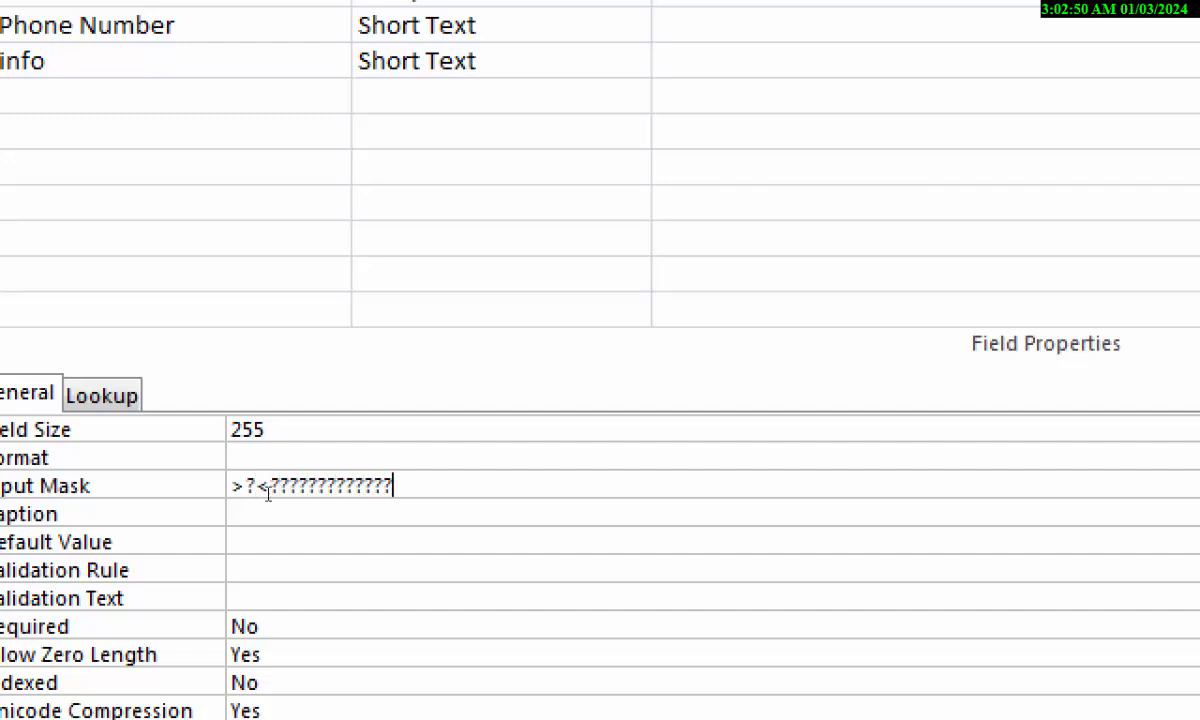
type("???????")
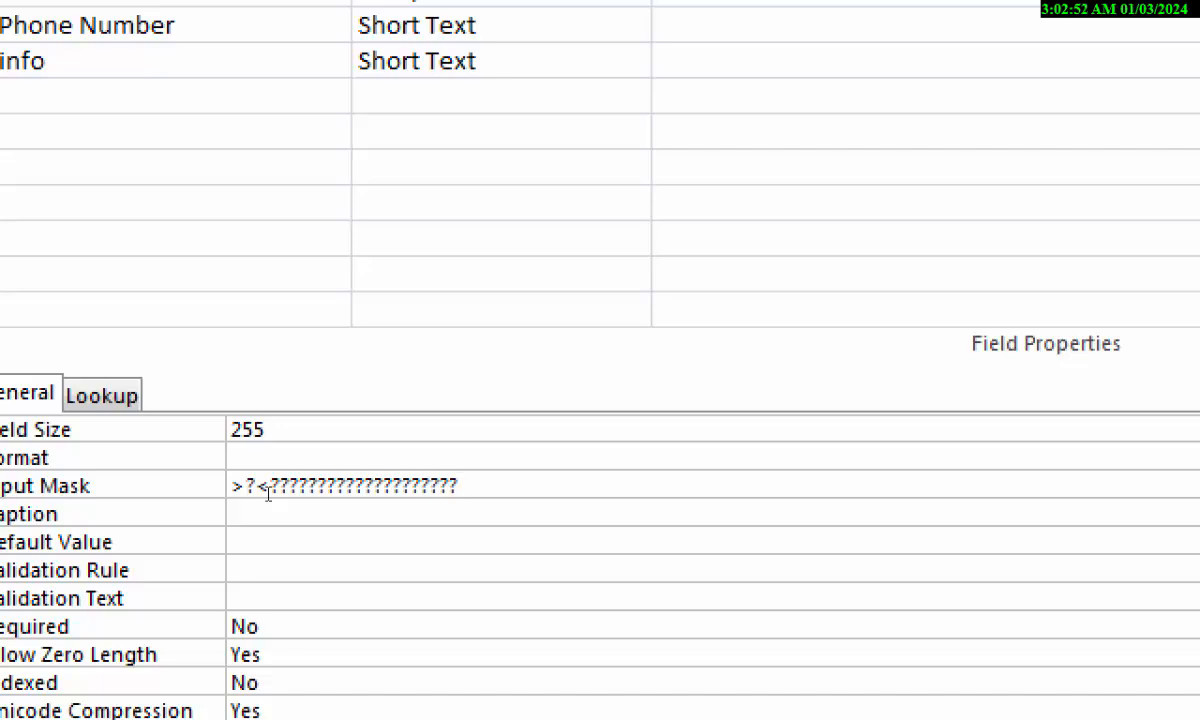
key("BackSpace")
key("BackSpace")
key("BackSpace")
key("BackSpace")
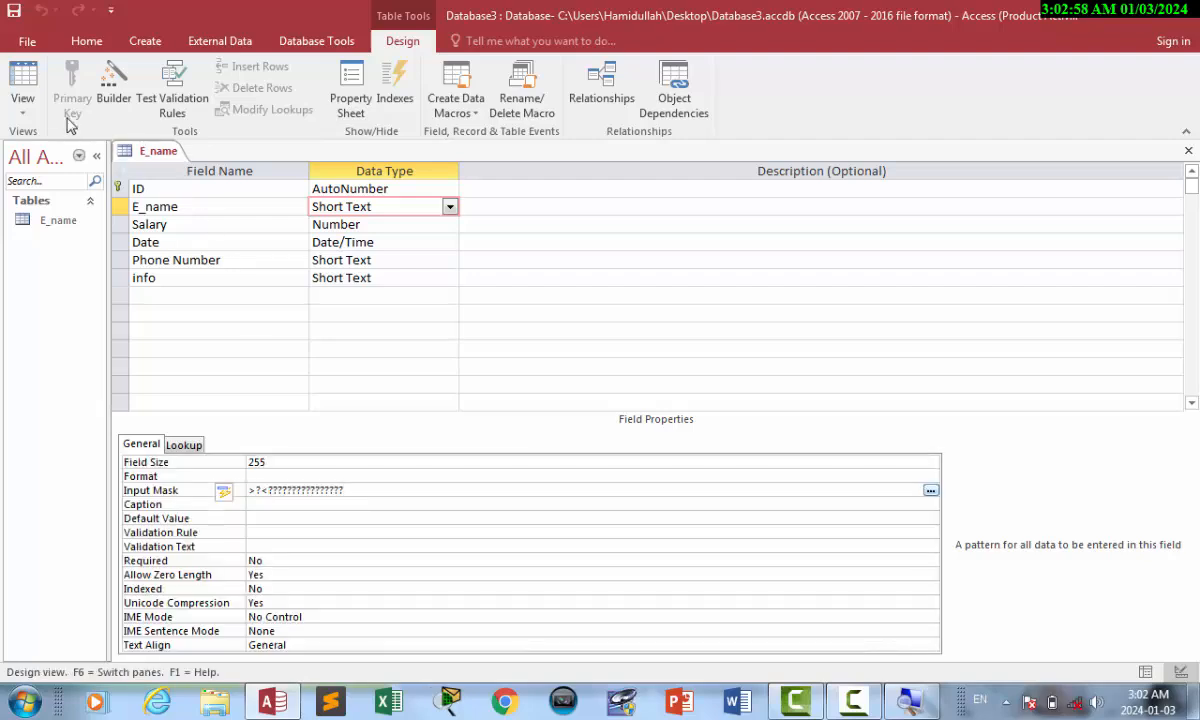
In Datasheet view, test the capitalizing name mask with a few letters, then enter Hamid as record 13.
left_click(22, 88)
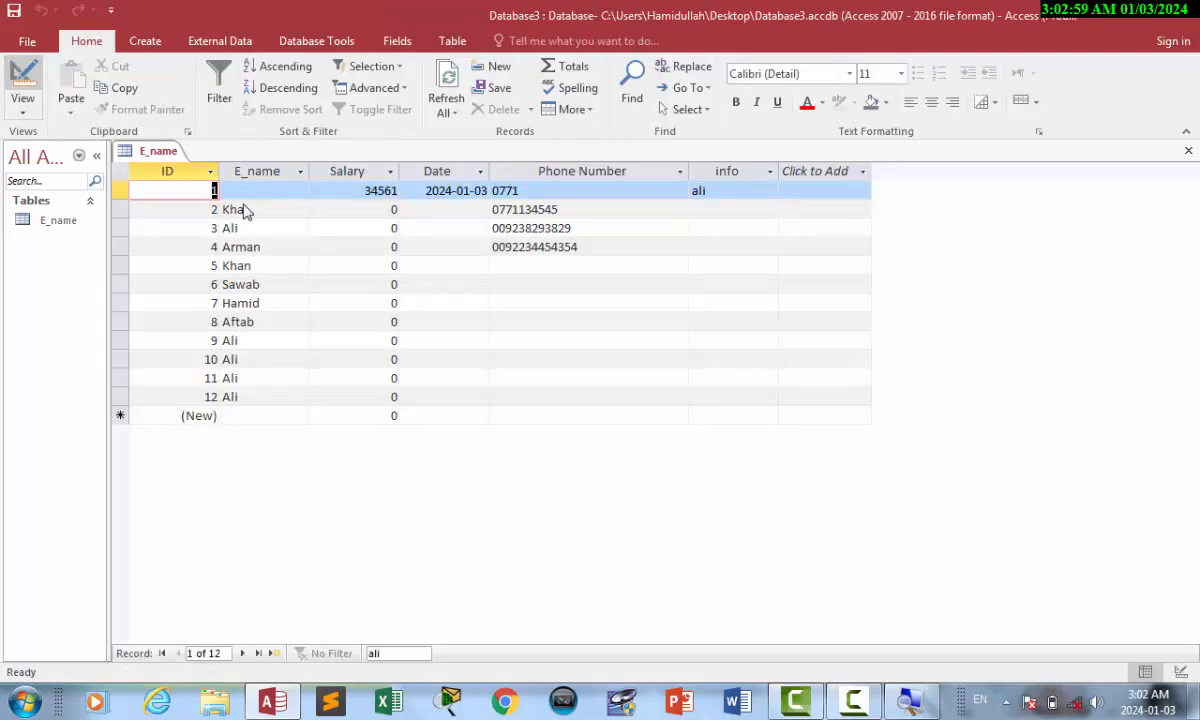
left_click(245, 416)
key("BackSpace")
key("BackSpace")
key("BackSpace")
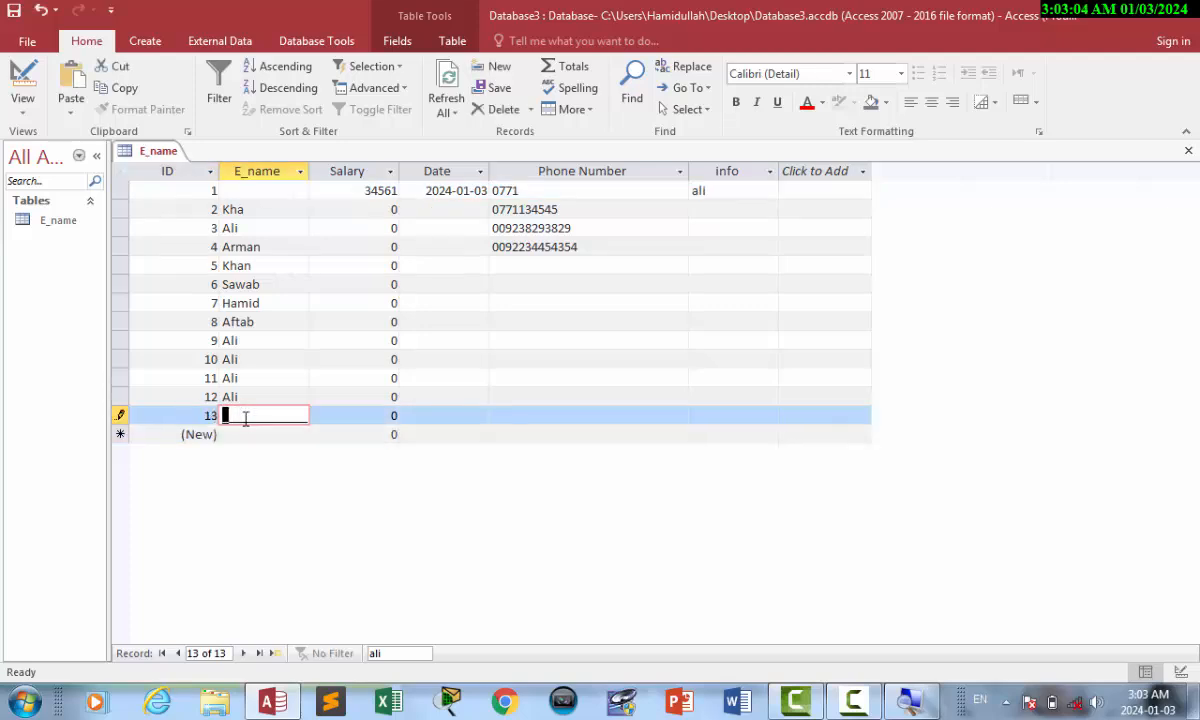
type("H")
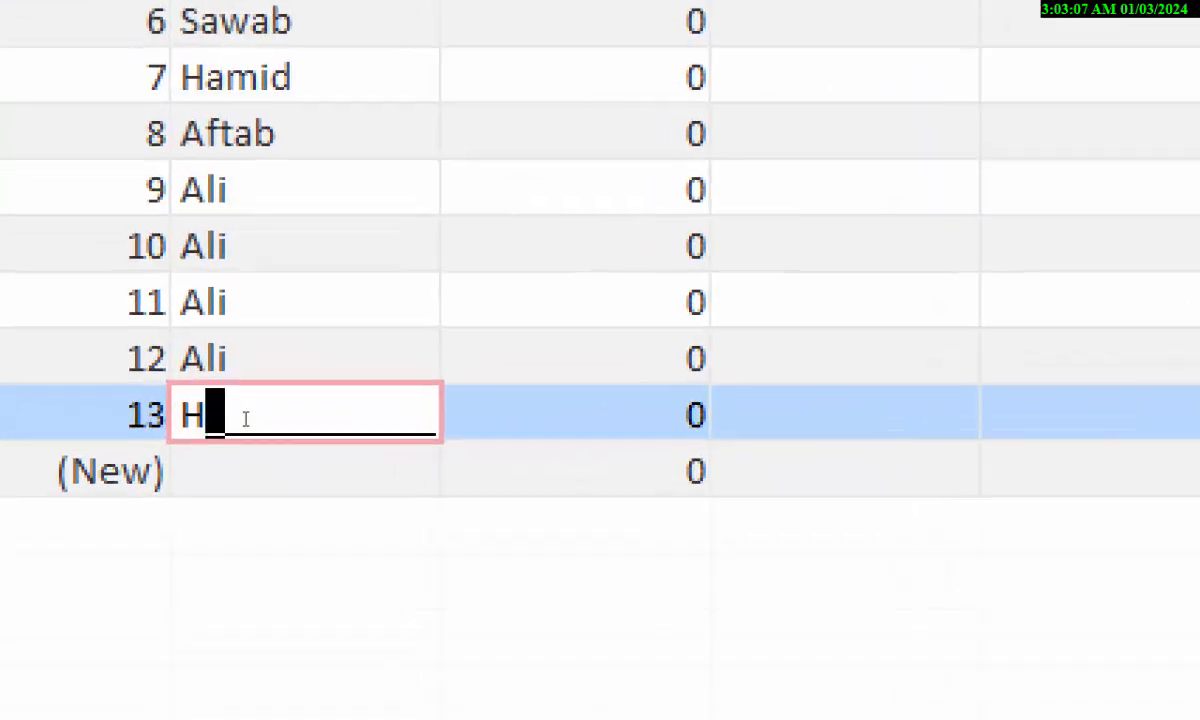
key("BackSpace")
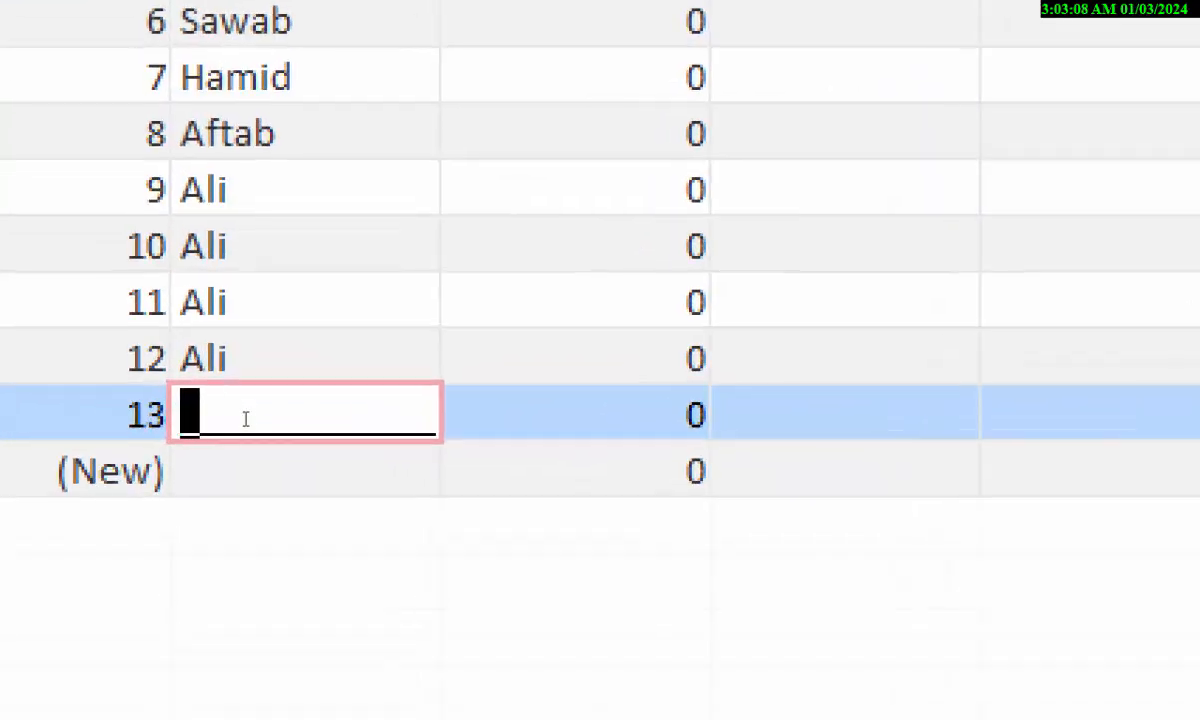
type("H")
key("BackSpace")
type("U")
key("BackSpace")
type("Hamid")
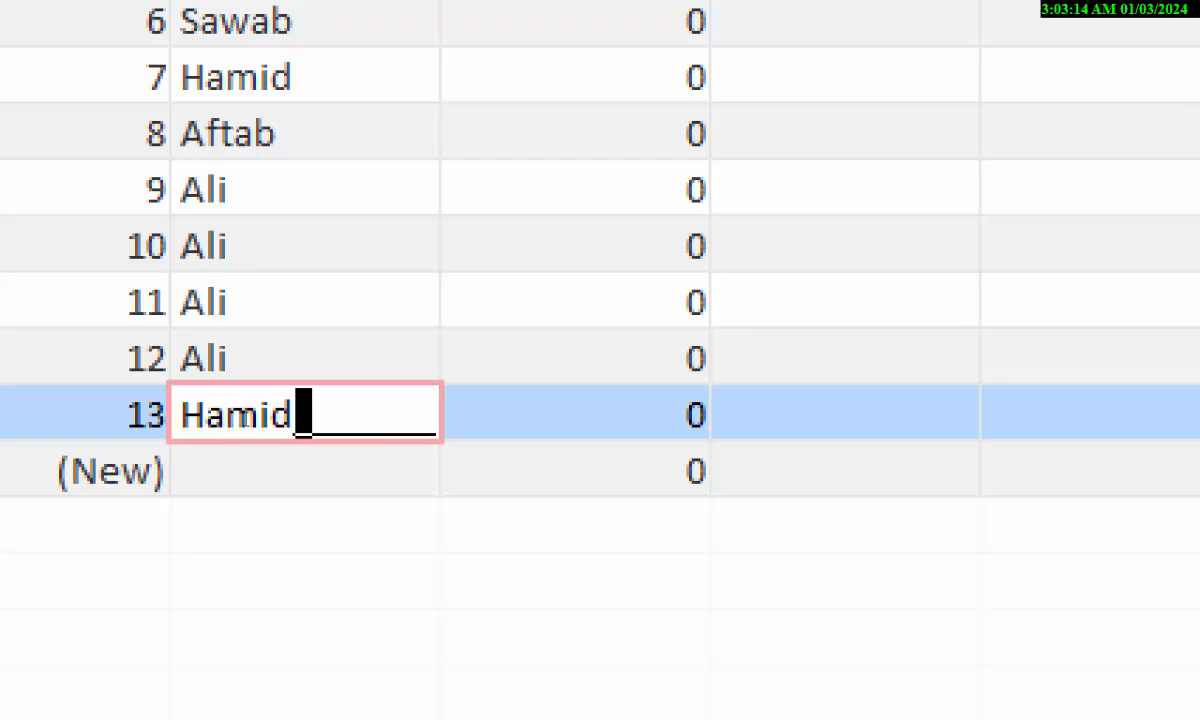
key("Tab")
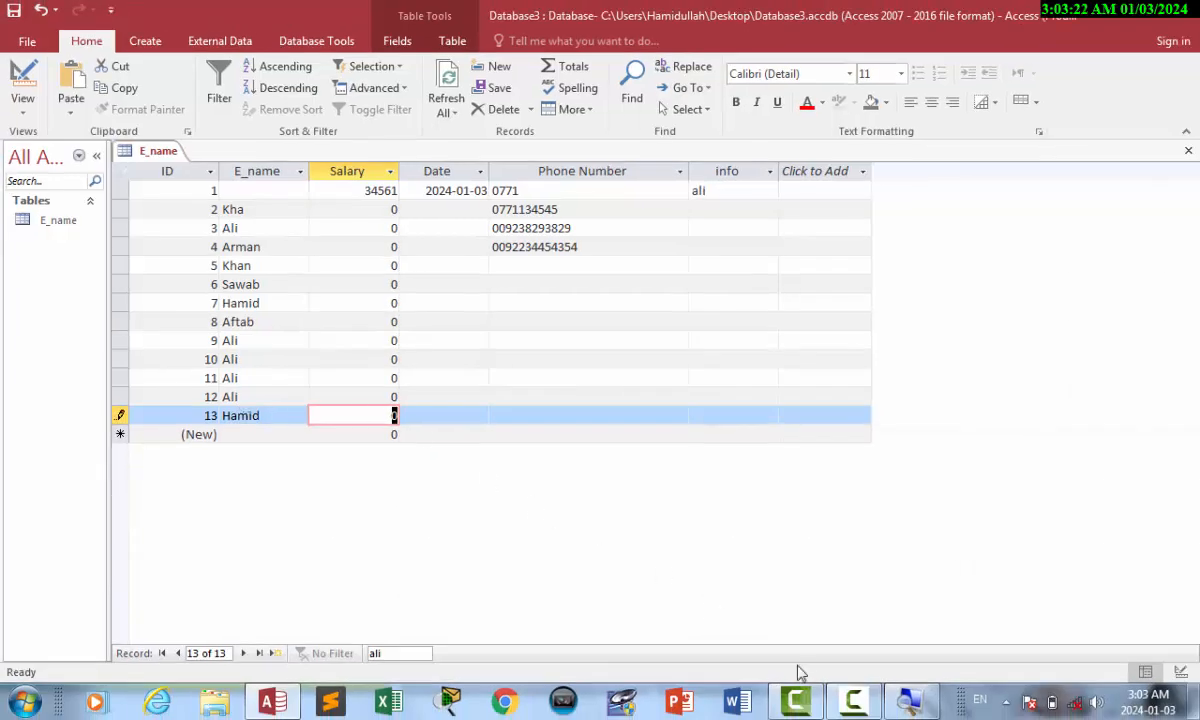
Open the Input Mask Wizard for the E_name field's input mask in Design view.
left_click(797, 700)
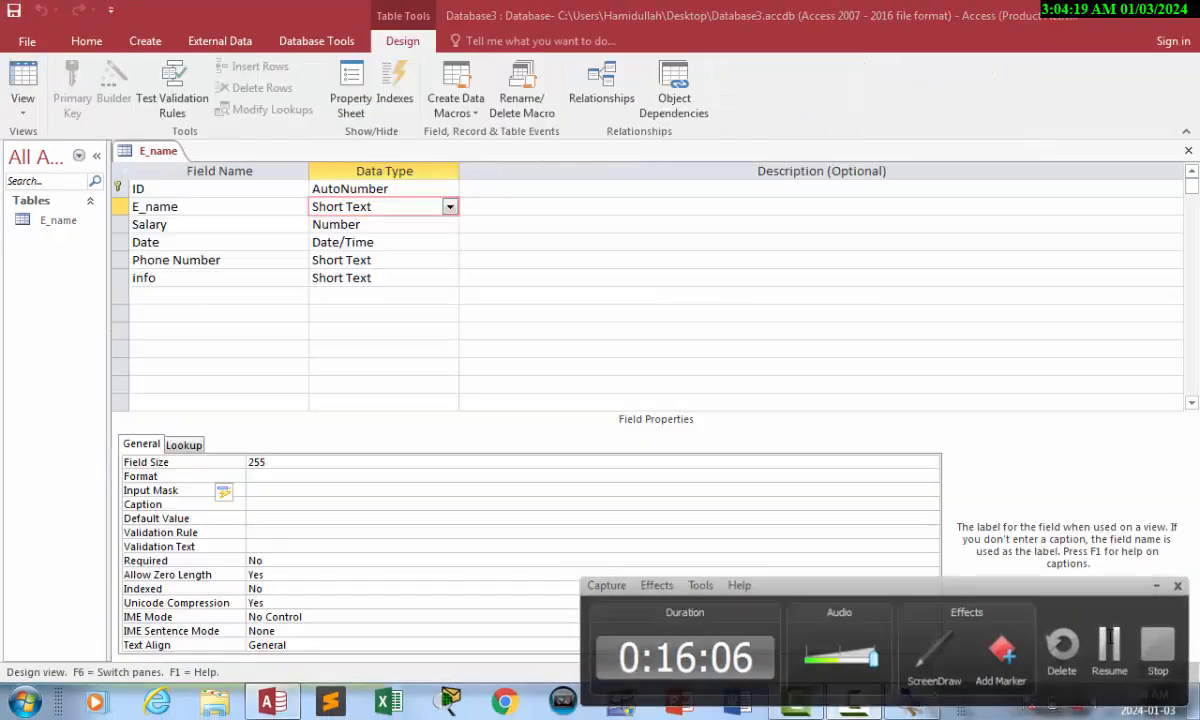
left_click(1109, 643)
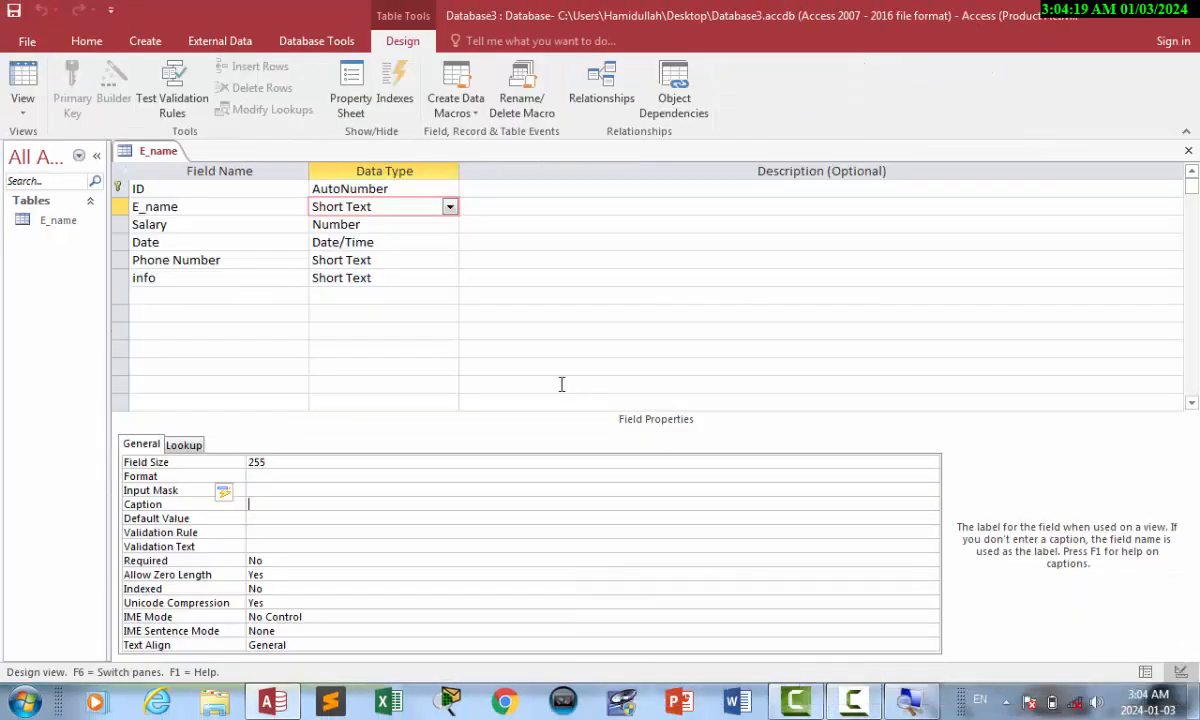
left_click(273, 490)
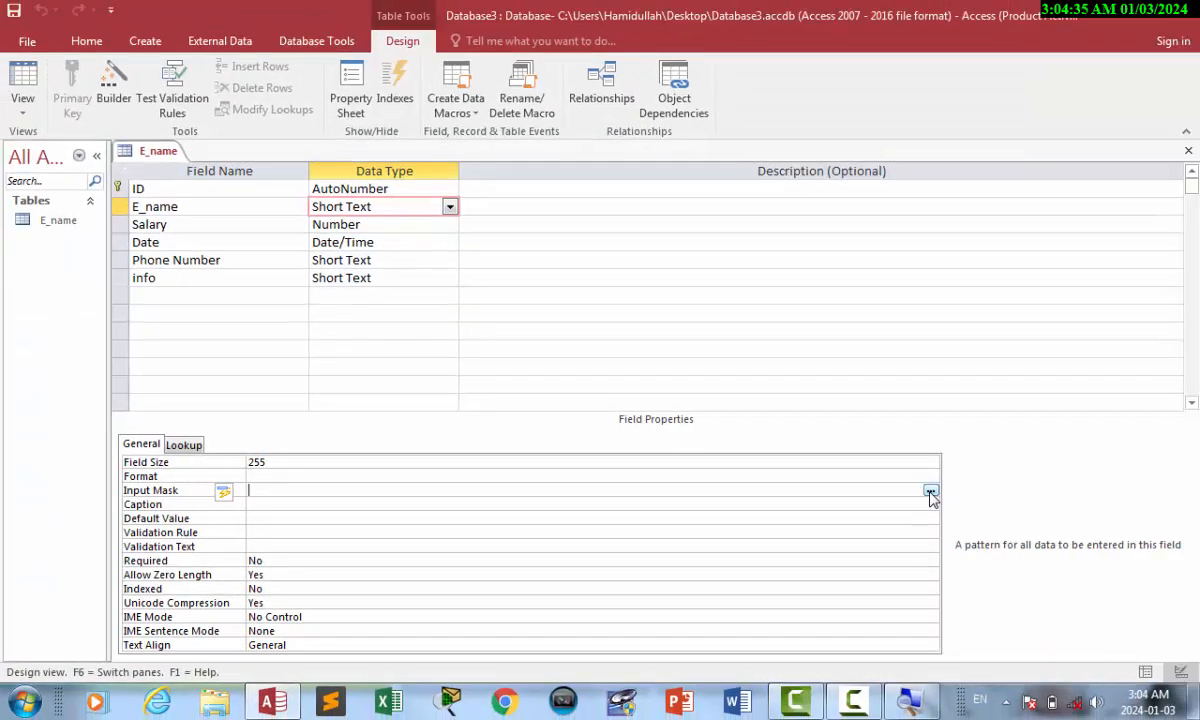
left_click(955, 492)
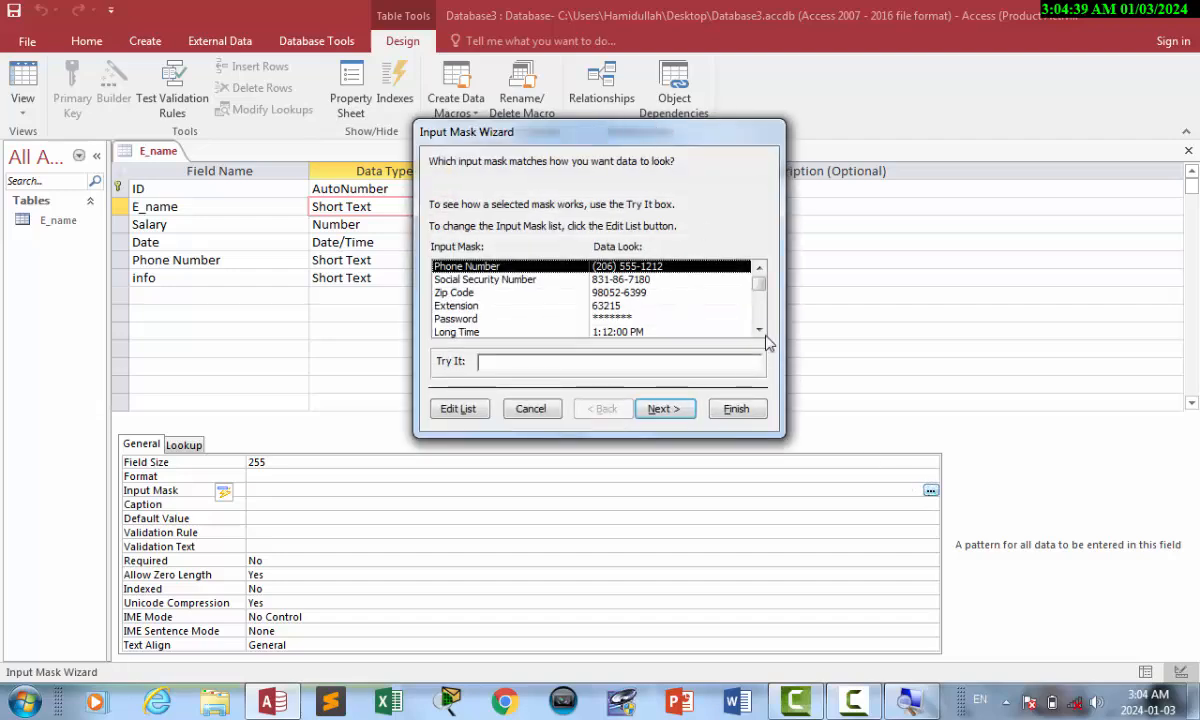
Preview the Social Security Number, Zip Code, Extension, Password, Long Time and Short Date masks, then begin deleting E-Date.
left_click(486, 279)
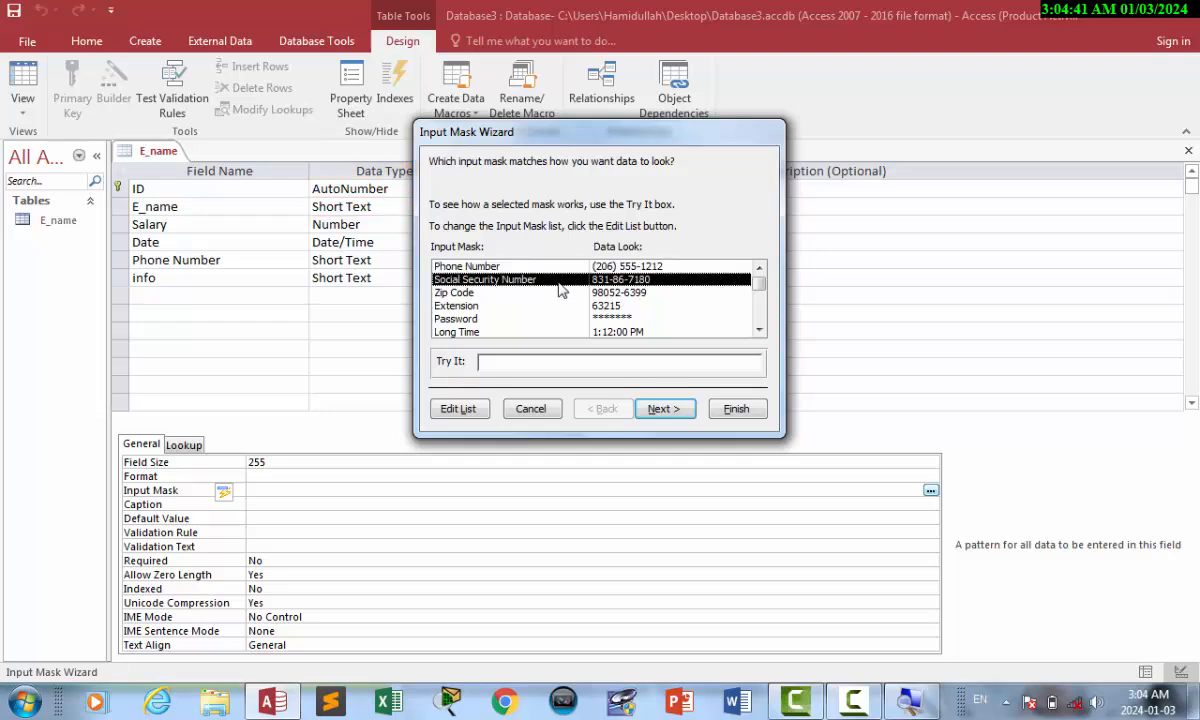
left_click(468, 292)
left_click(488, 305)
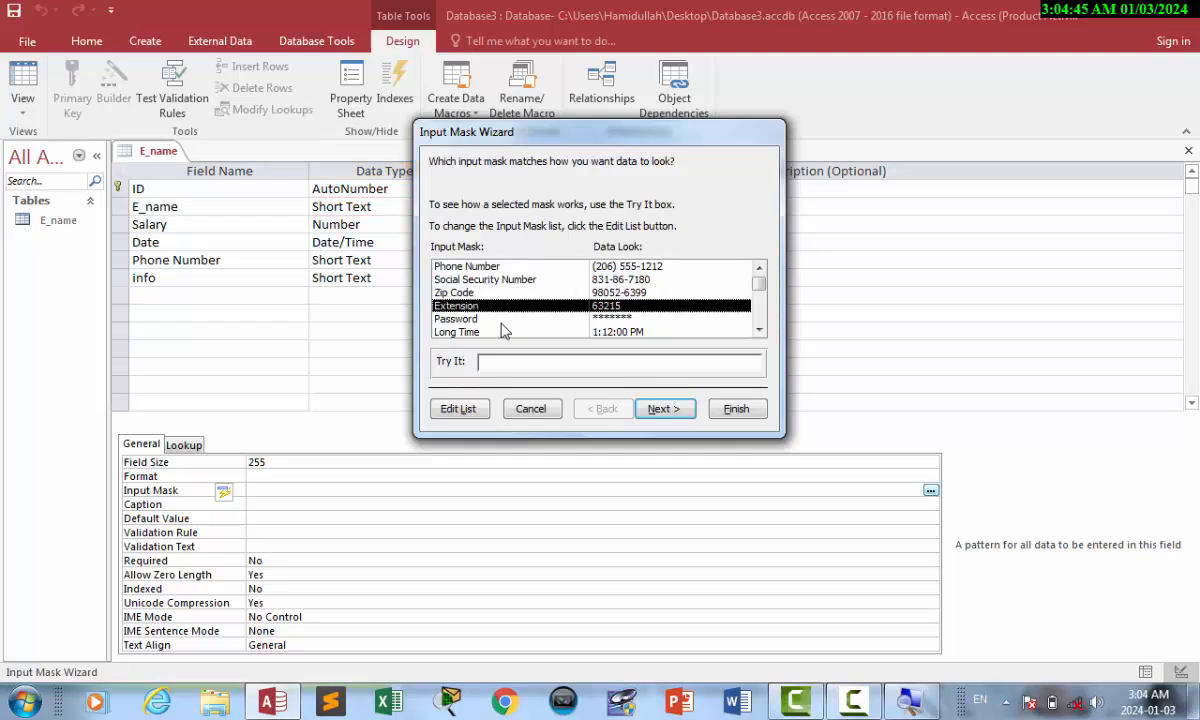
left_click(470, 318)
left_click(495, 332)
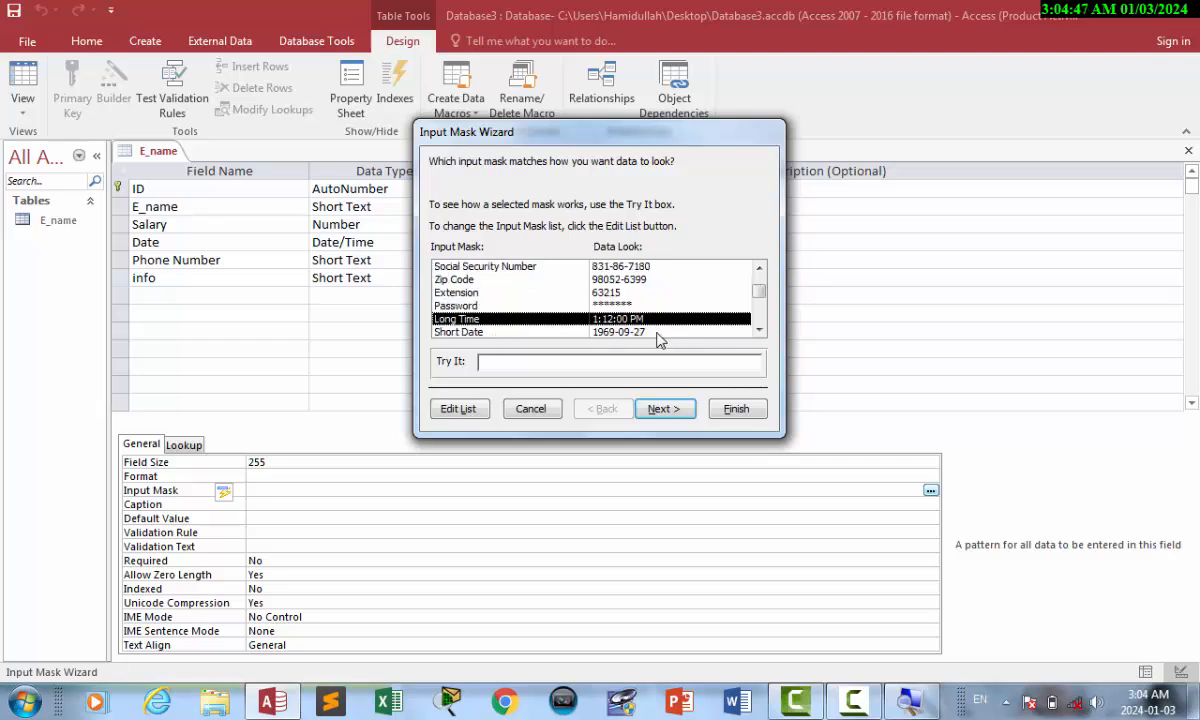
left_click(620, 328)
left_click(760, 331)
left_click(760, 331)
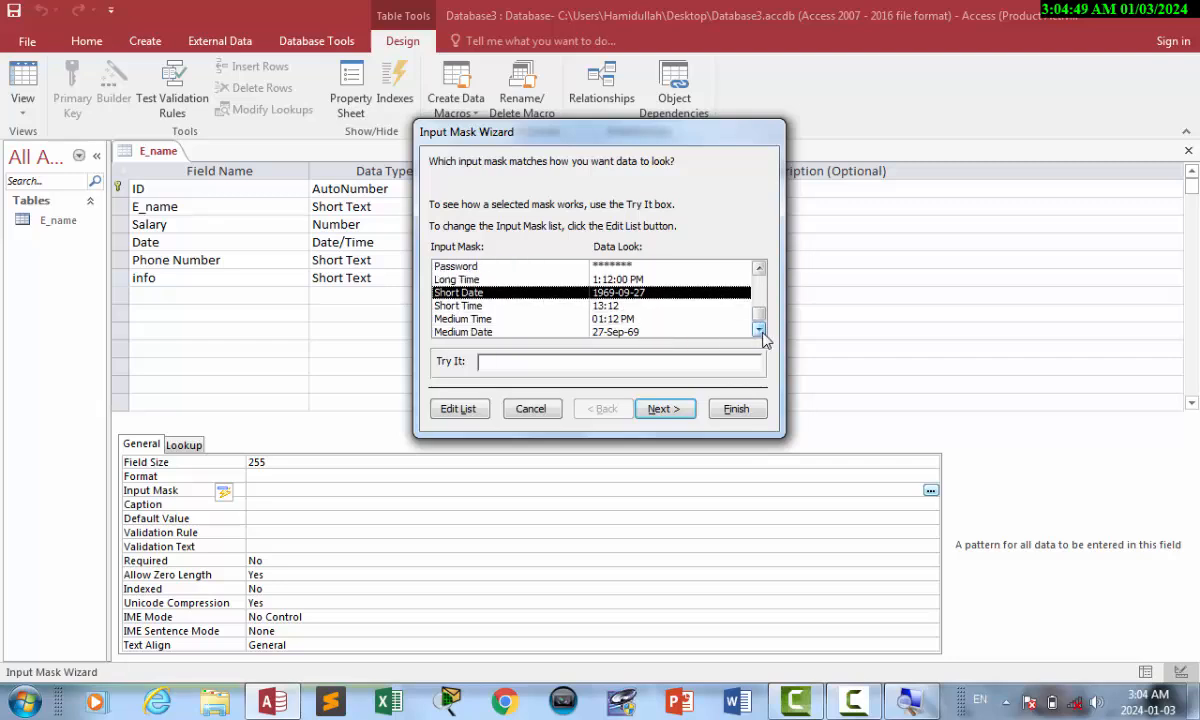
left_click_drag(760, 318, 758, 270)
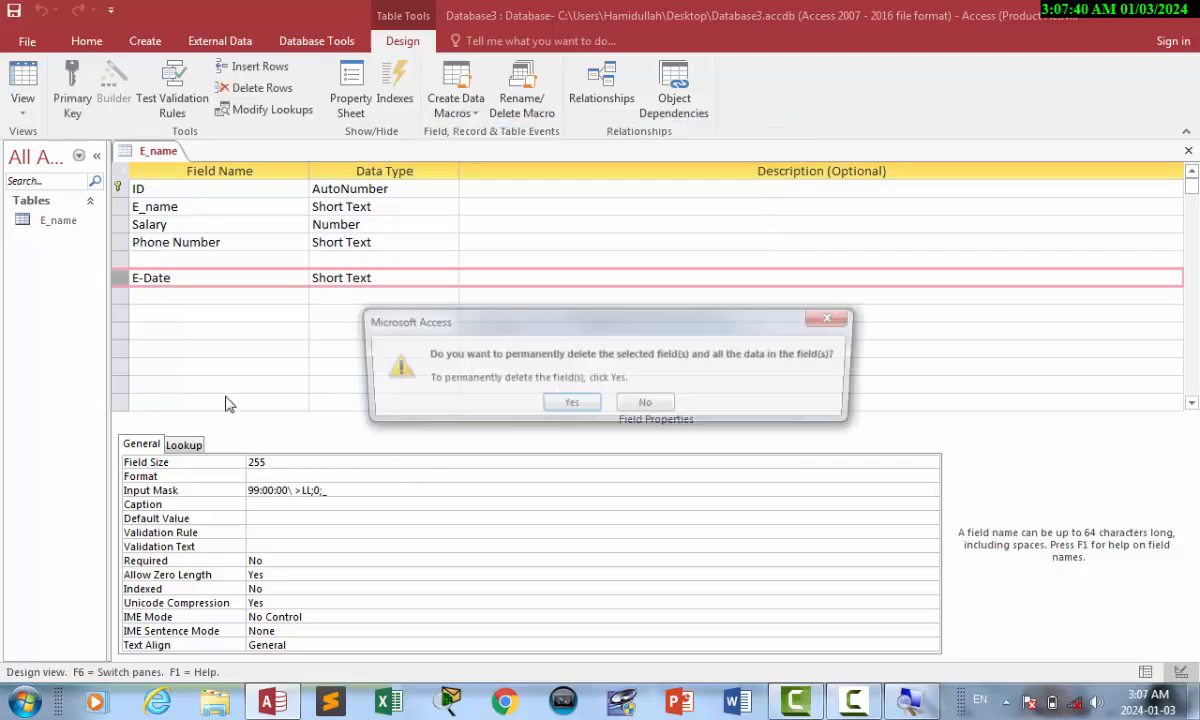
Confirm deleting E-Date, remove the blank rows, and add a Short Text field named password.
left_click(564, 405)
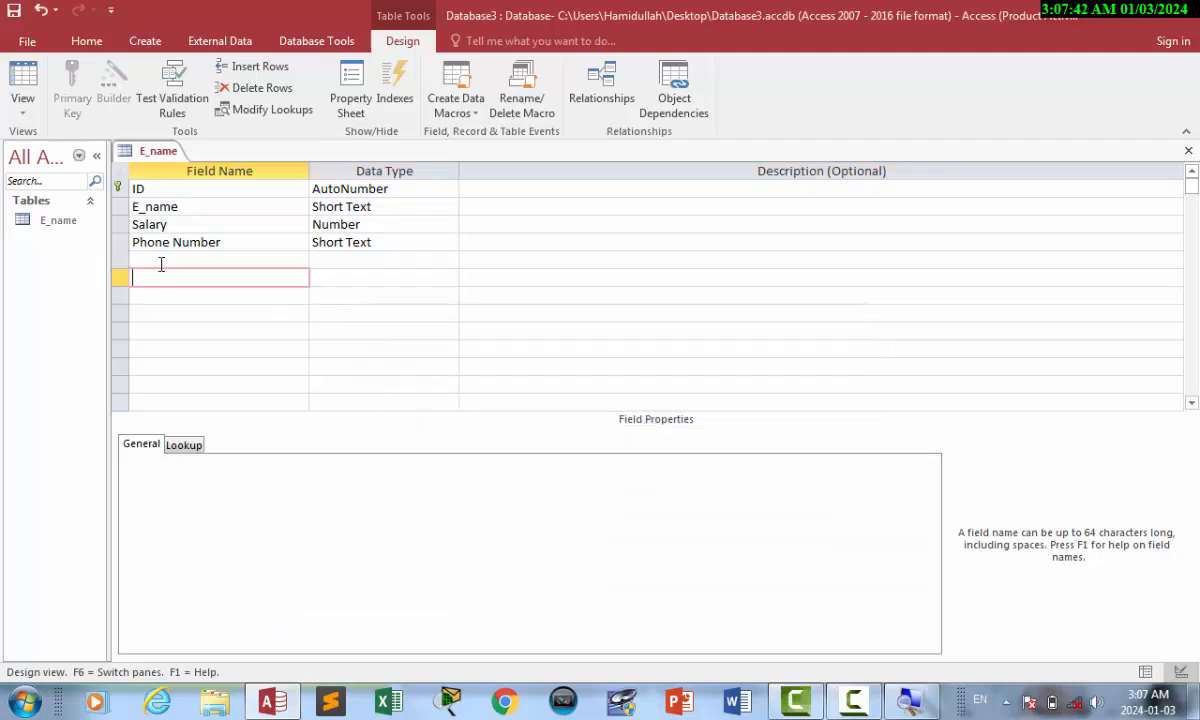
left_click(116, 266)
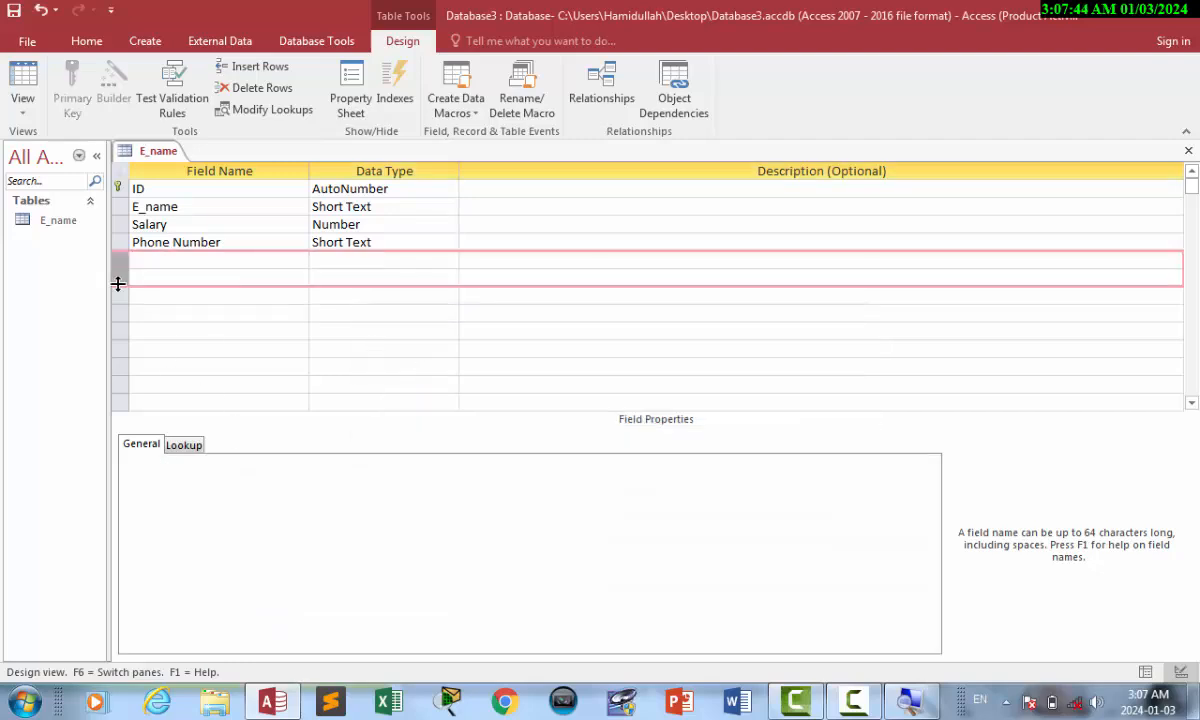
right_click(118, 284)
left_click(178, 410)
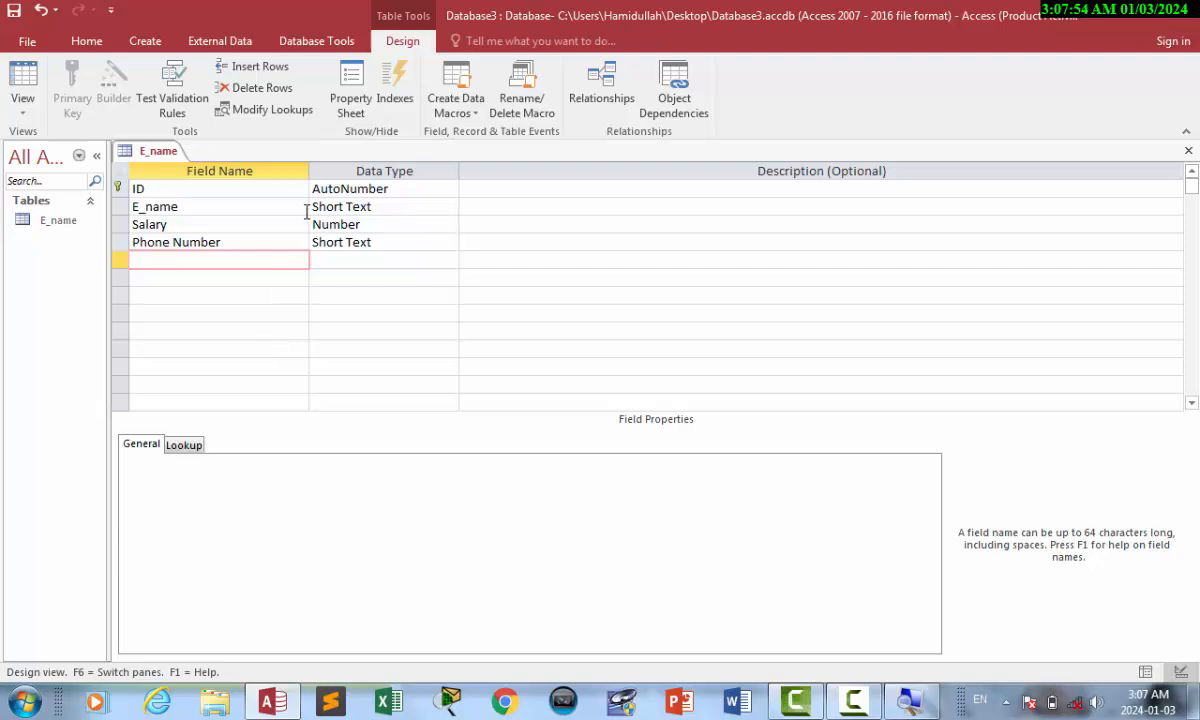
type("password")
key("Tab")
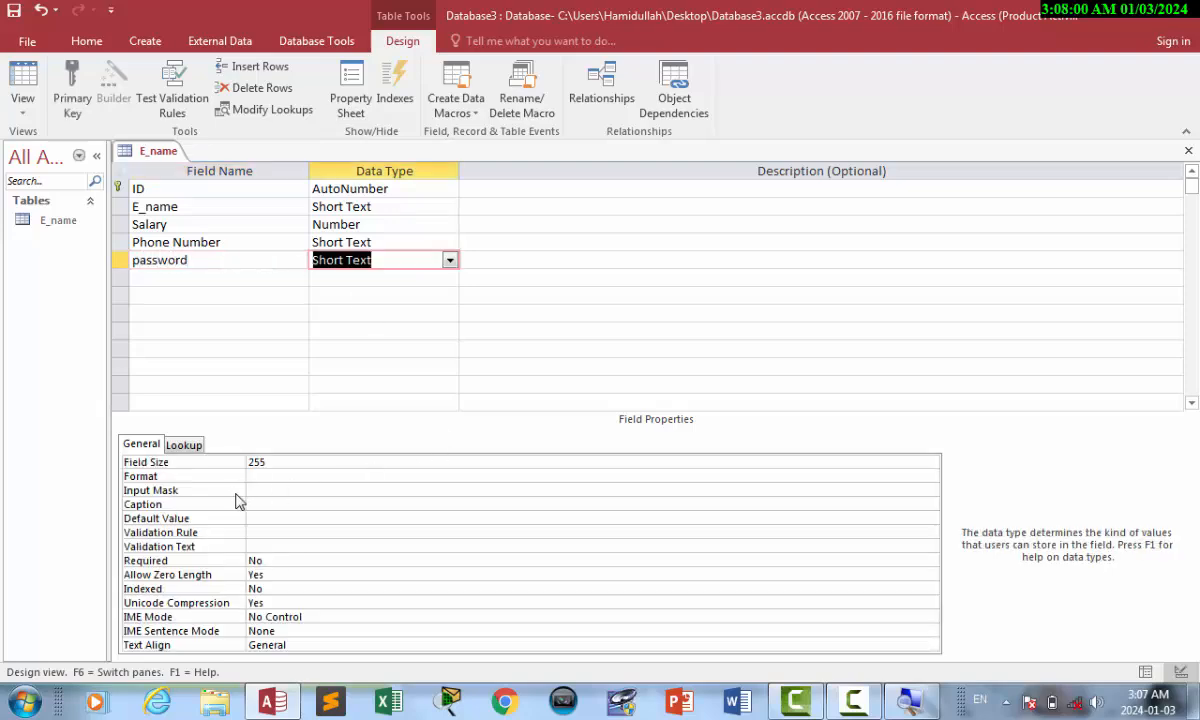
Save the table, apply the wizard's Password input mask to the password field, then switch to Datasheet view.
left_click(257, 487)
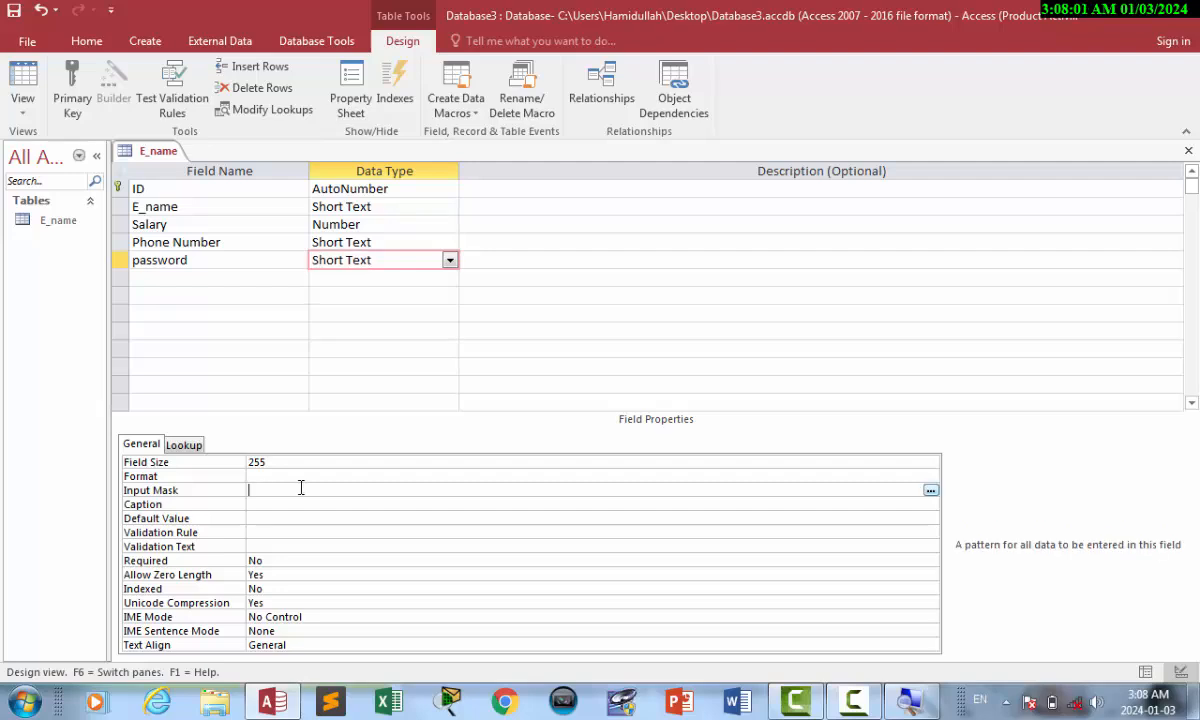
left_click(929, 491)
left_click(570, 400)
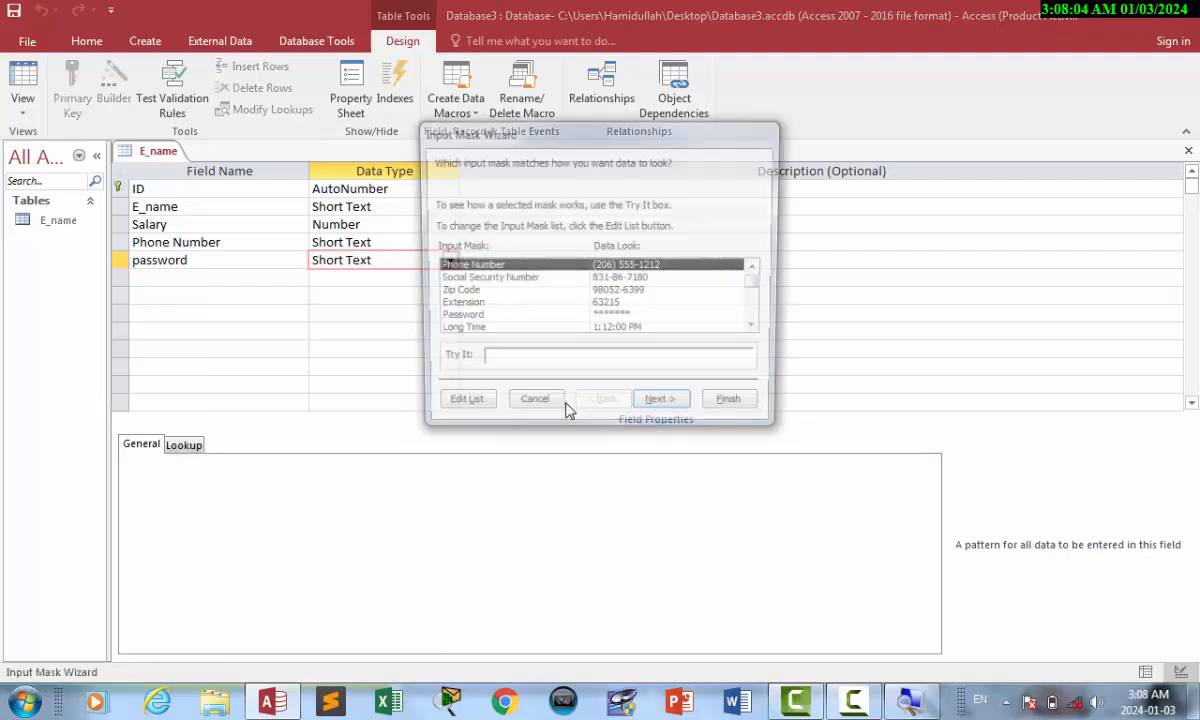
left_click(759, 329)
left_click(759, 329)
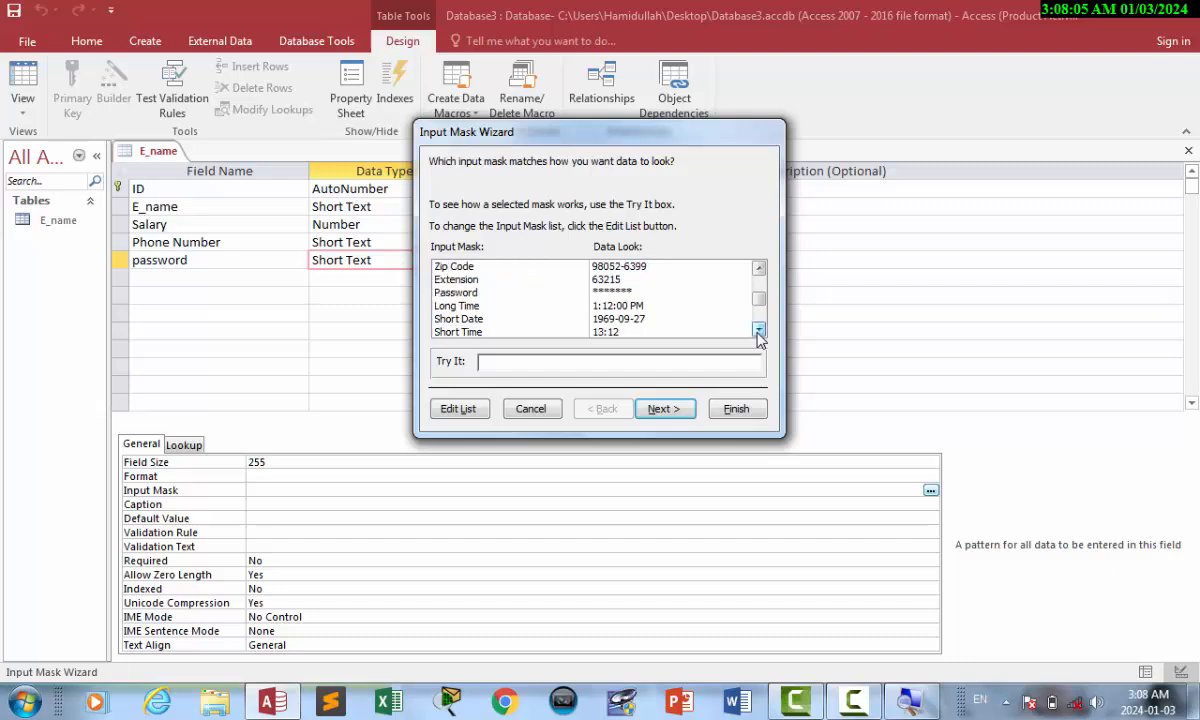
left_click(495, 291)
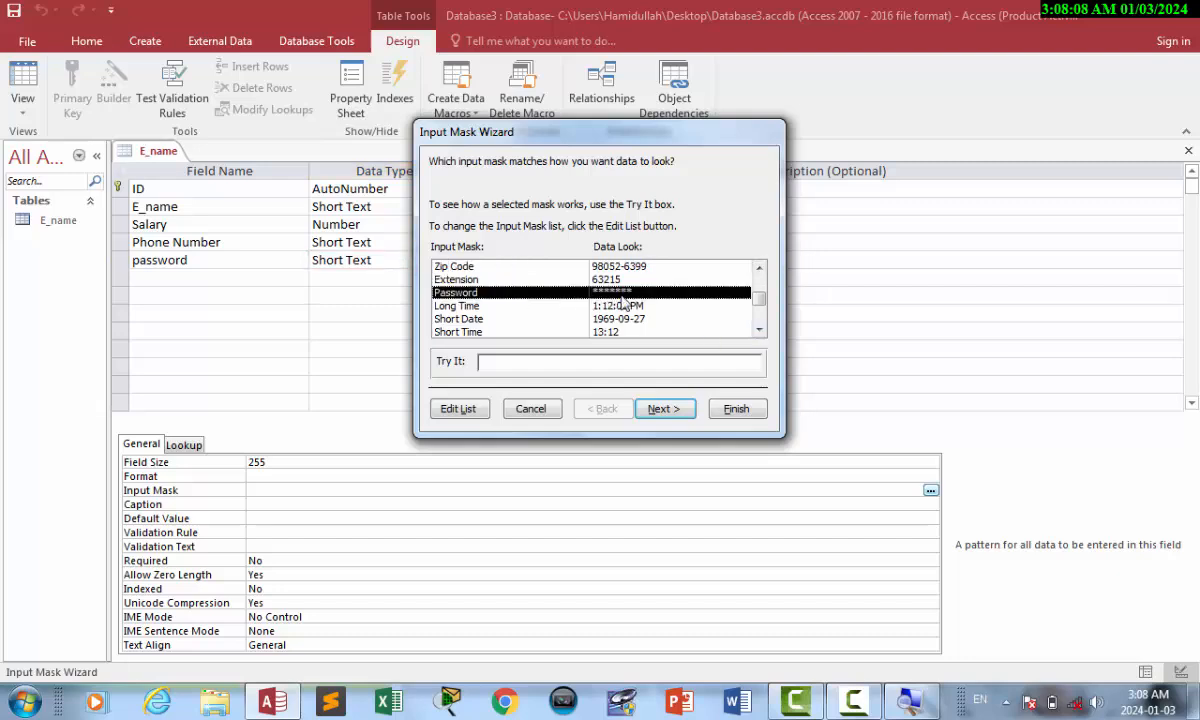
left_click(663, 409)
left_click(745, 411)
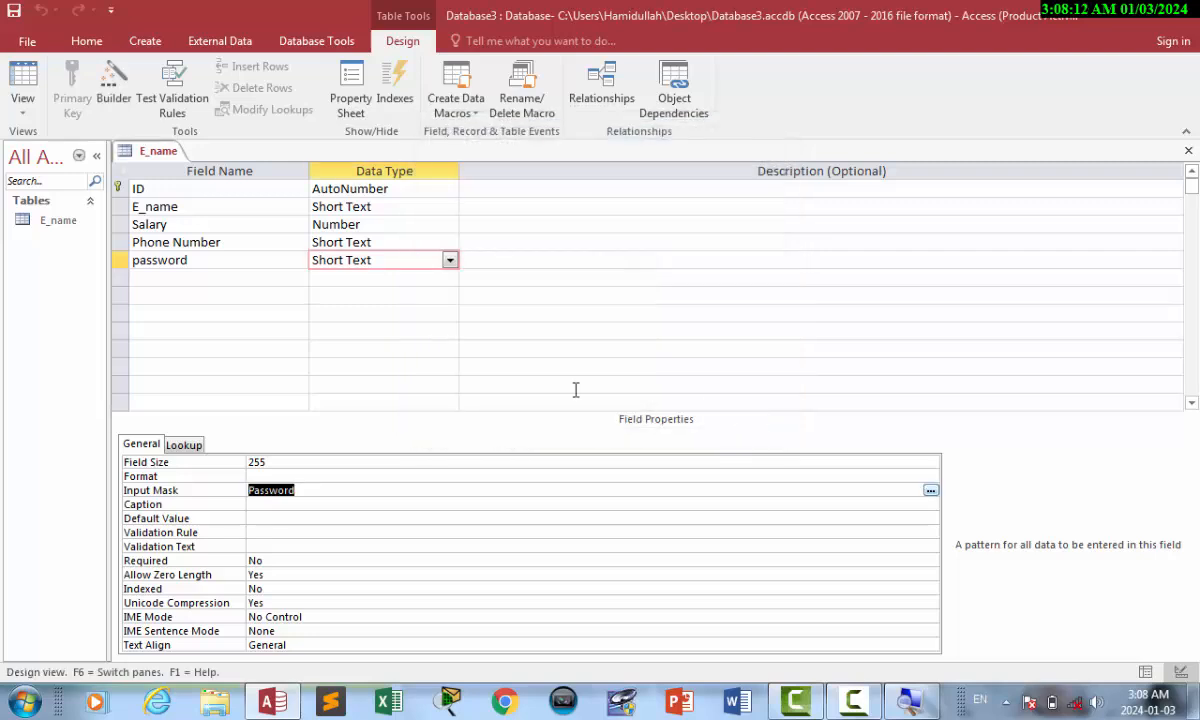
left_click(28, 82)
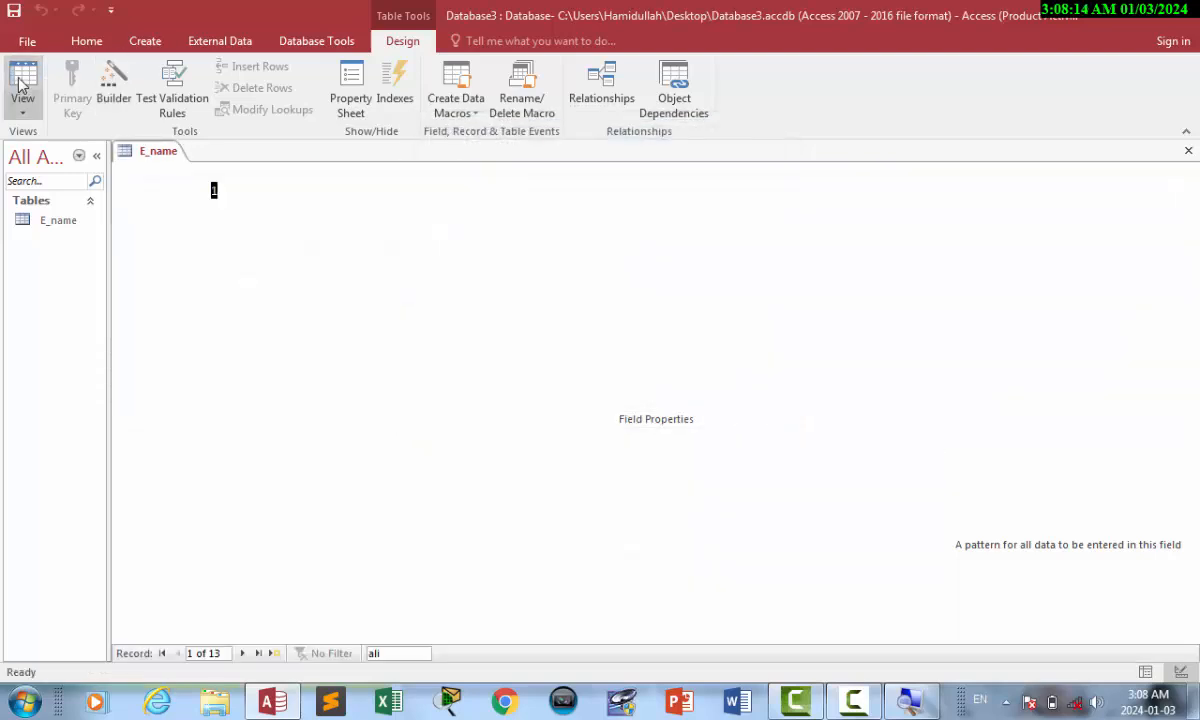
Enter an eight-digit password for record 1, shown as asterisks, then return to Design view.
left_click(643, 191)
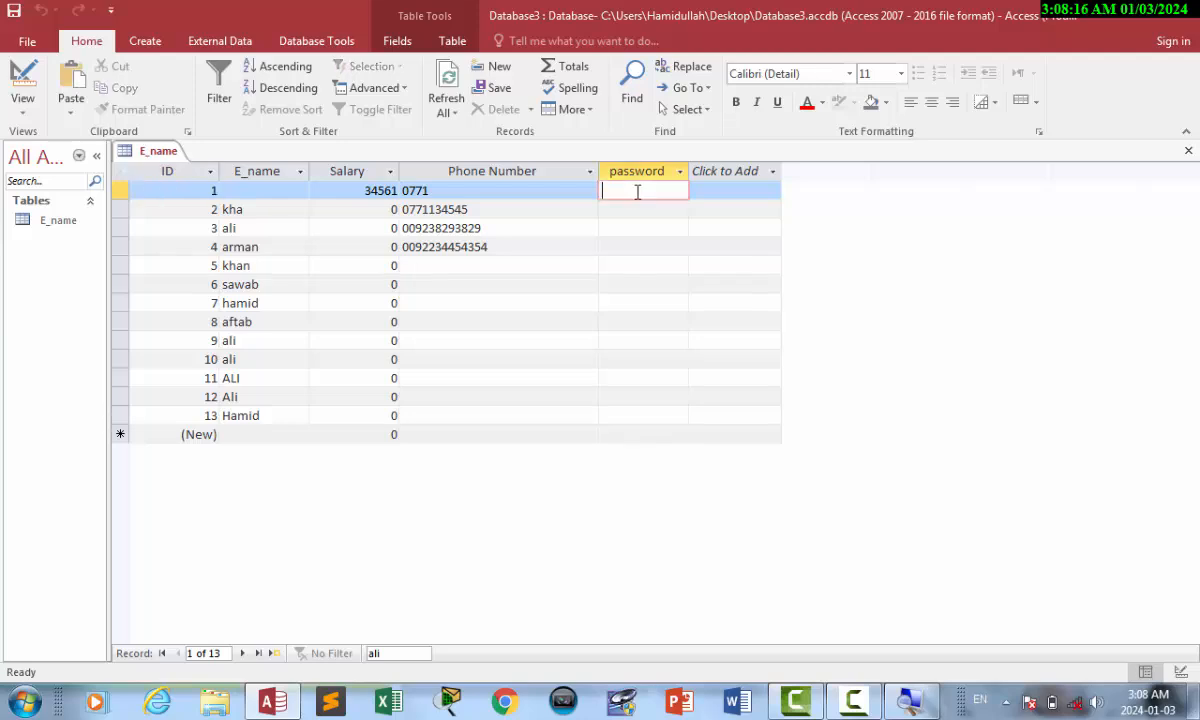
type("12345678")
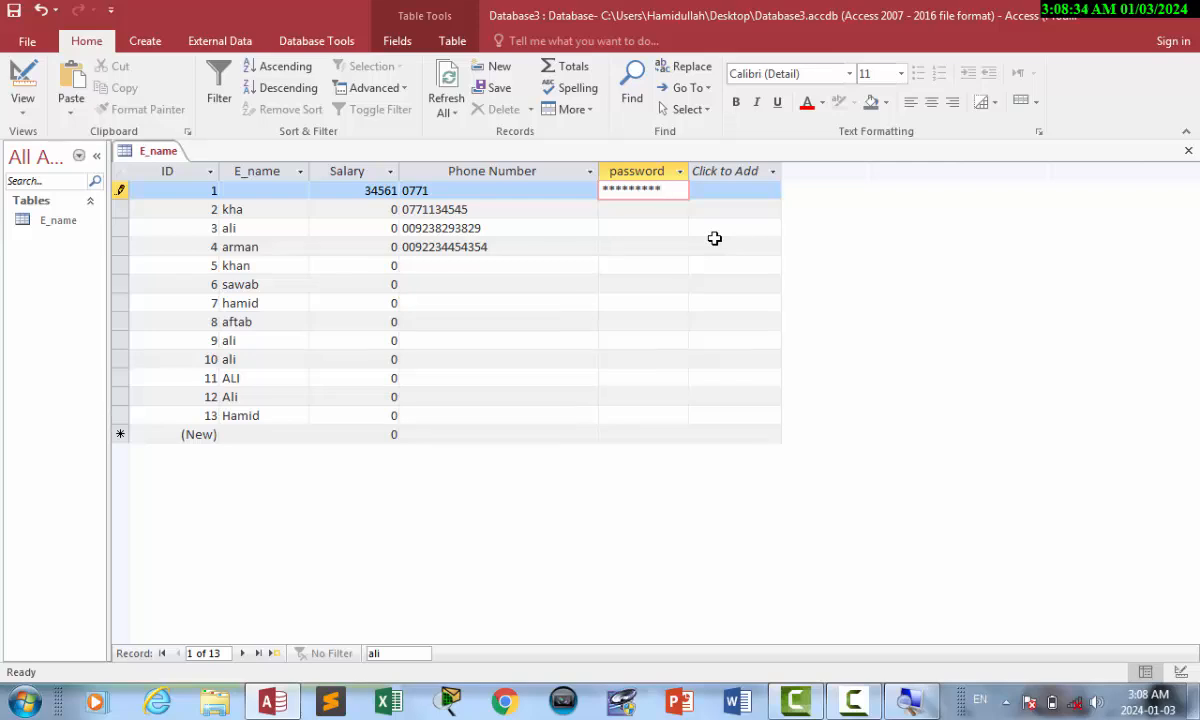
left_click(34, 82)
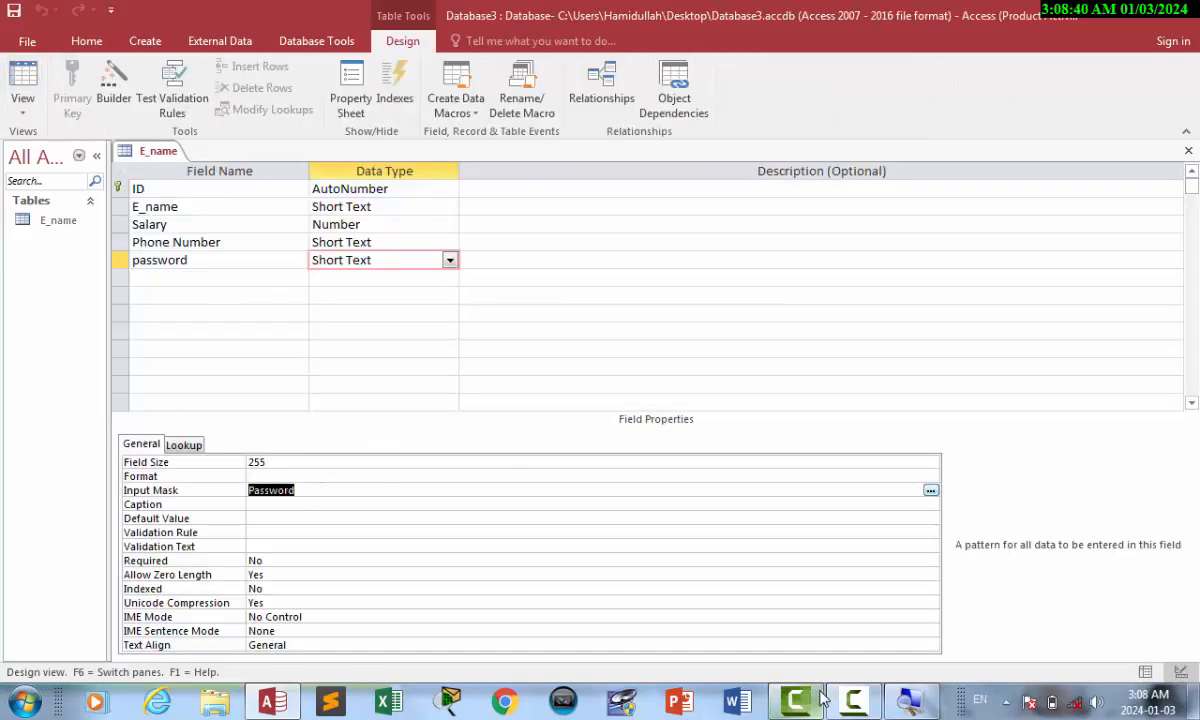
left_click(854, 702)
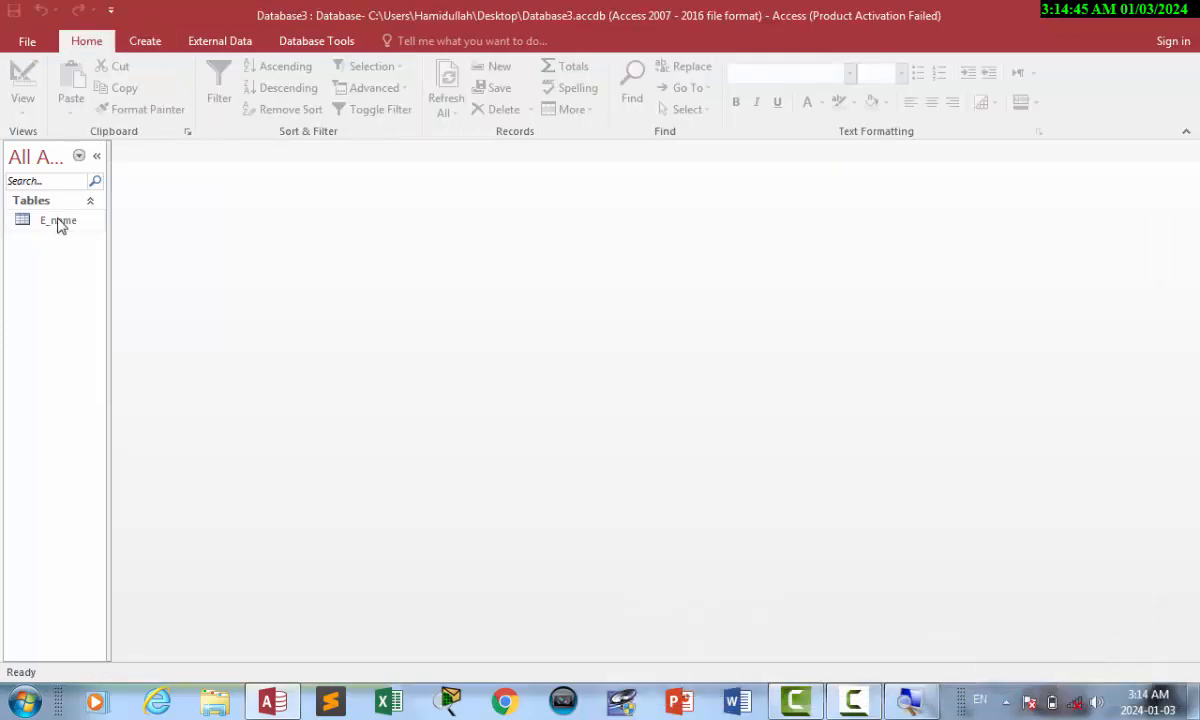
double_click(58, 221)
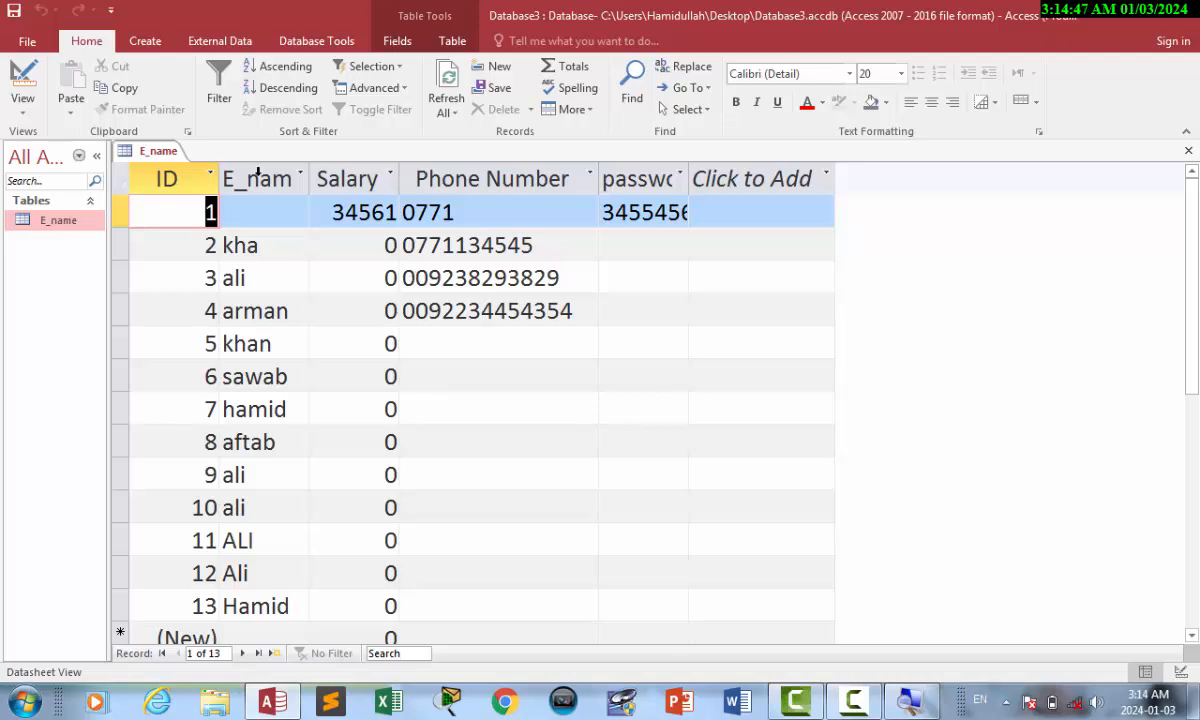
left_click(23, 80)
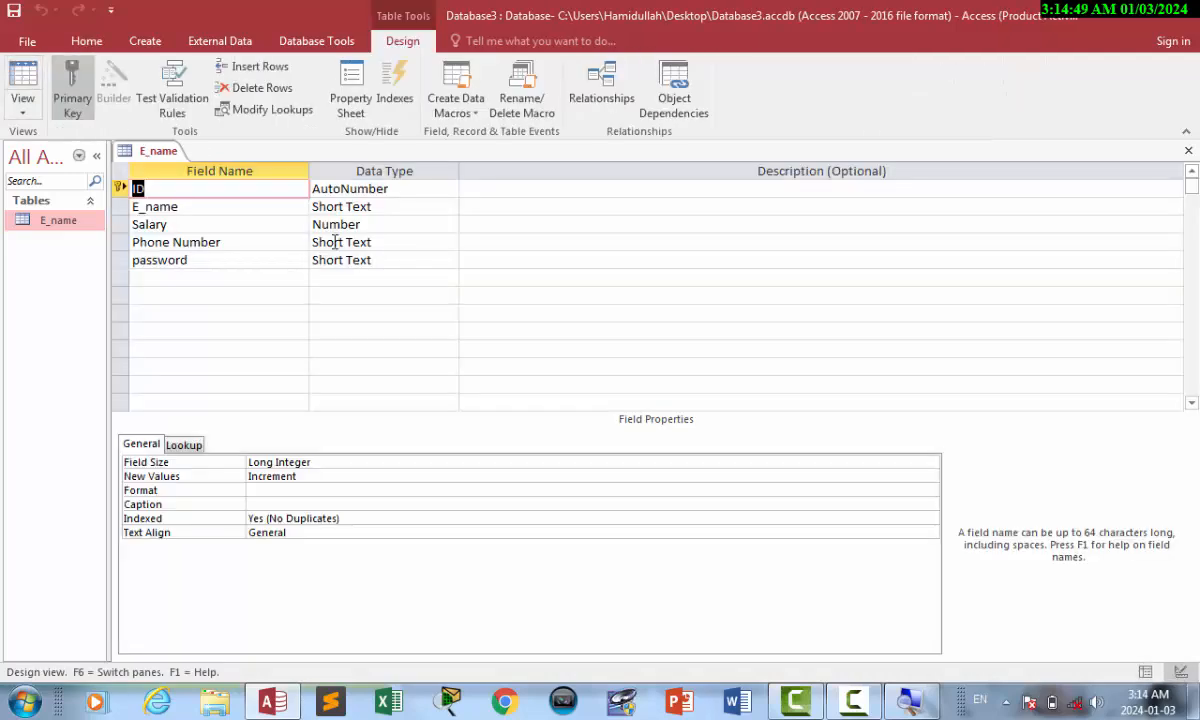
left_click(396, 208)
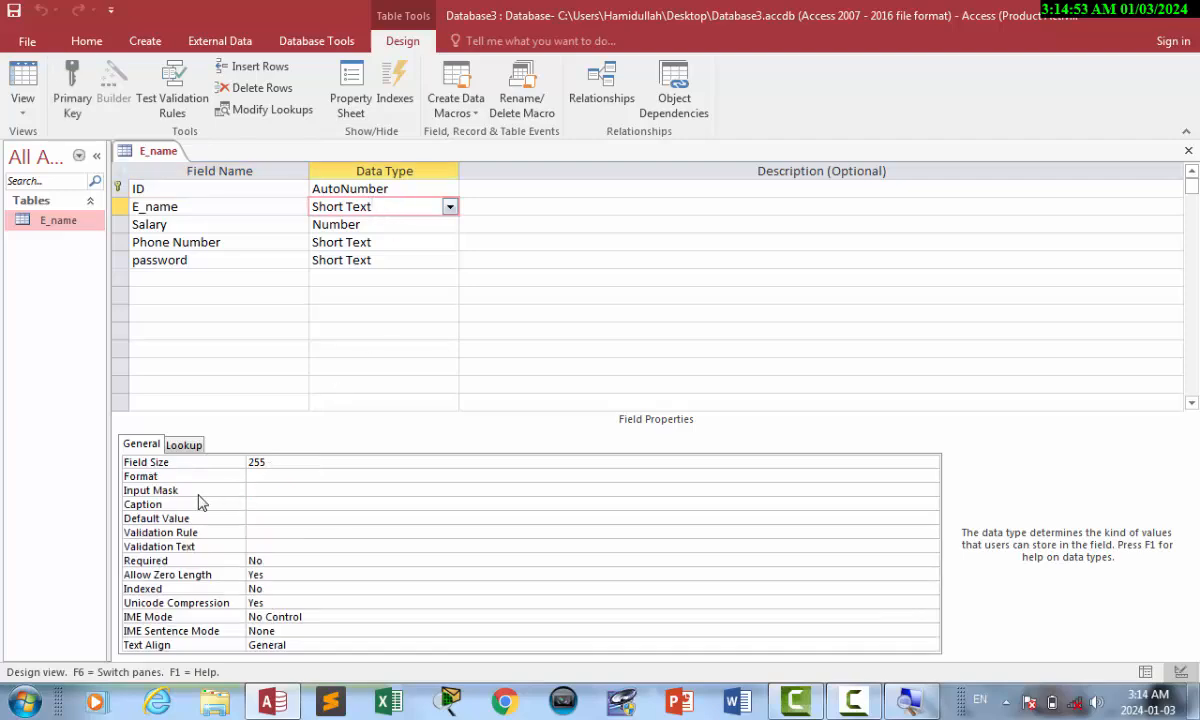
left_click(198, 492)
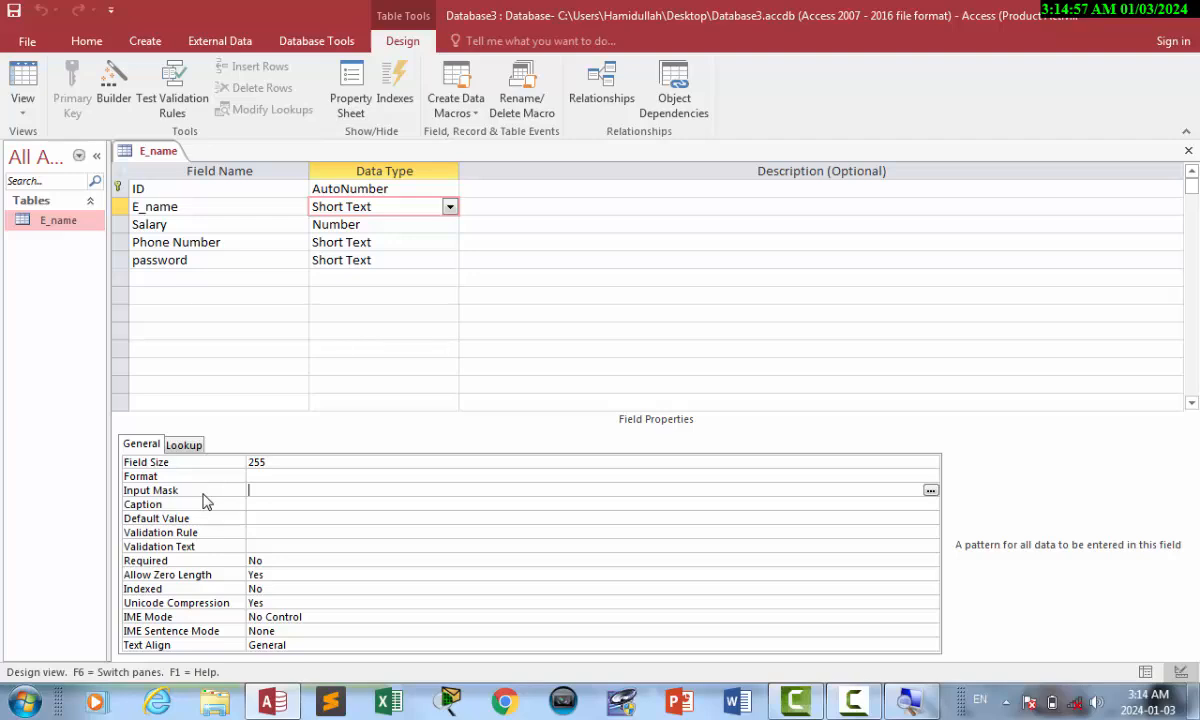
left_click(190, 505)
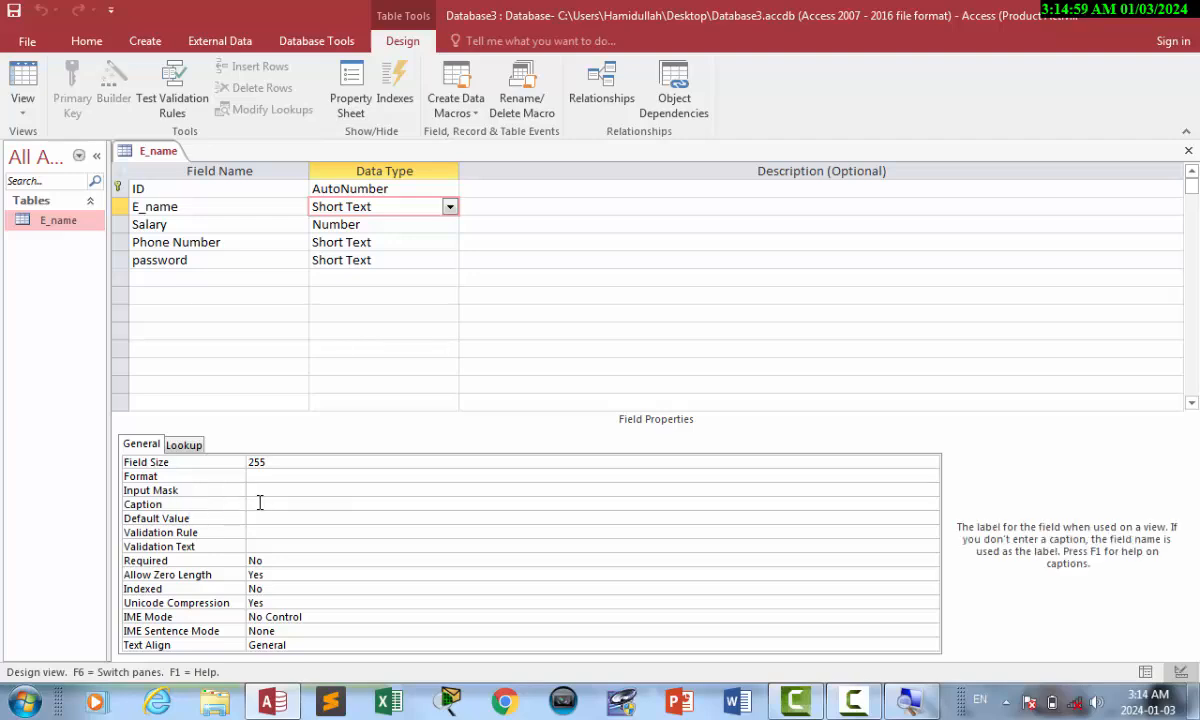
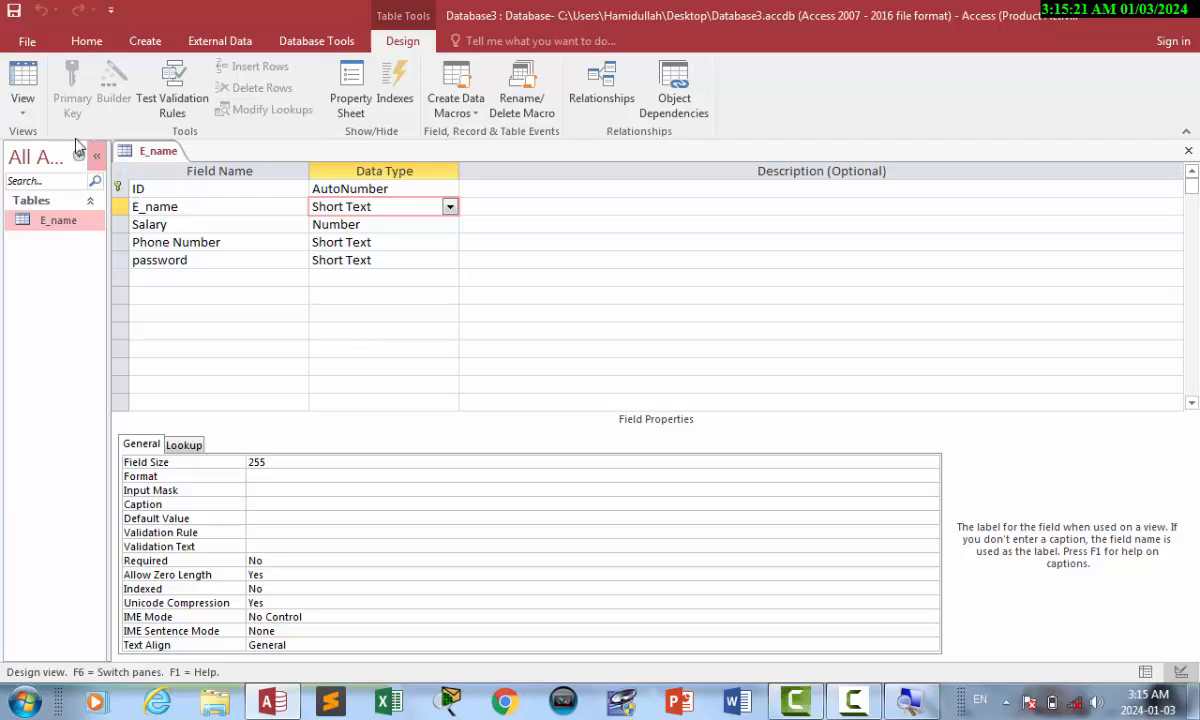
Widen the password column in the datasheet, then return to Design view.
left_click(22, 76)
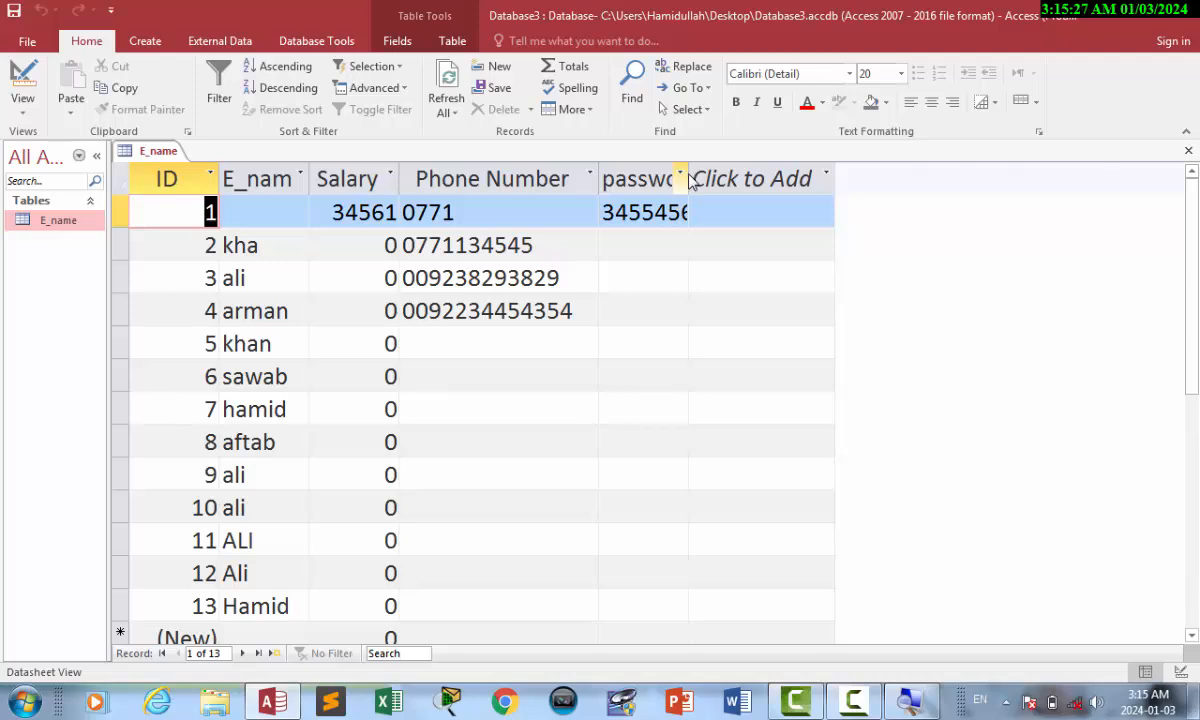
left_click_drag(688, 179, 786, 180)
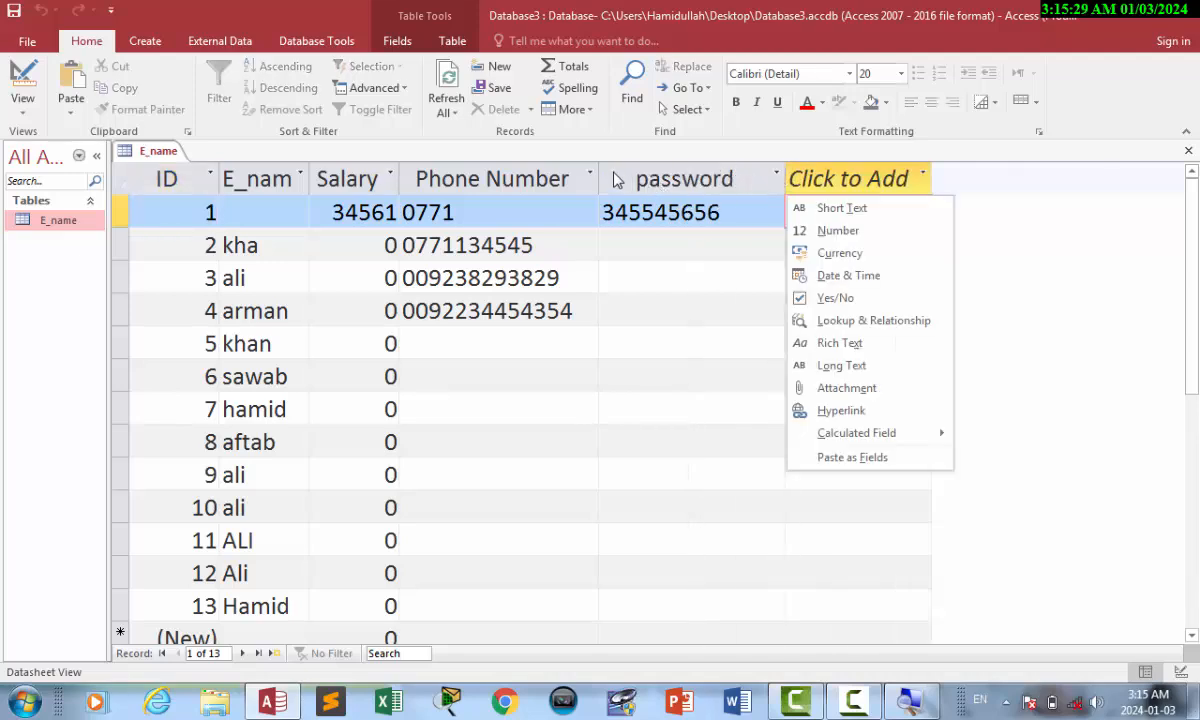
left_click(22, 82)
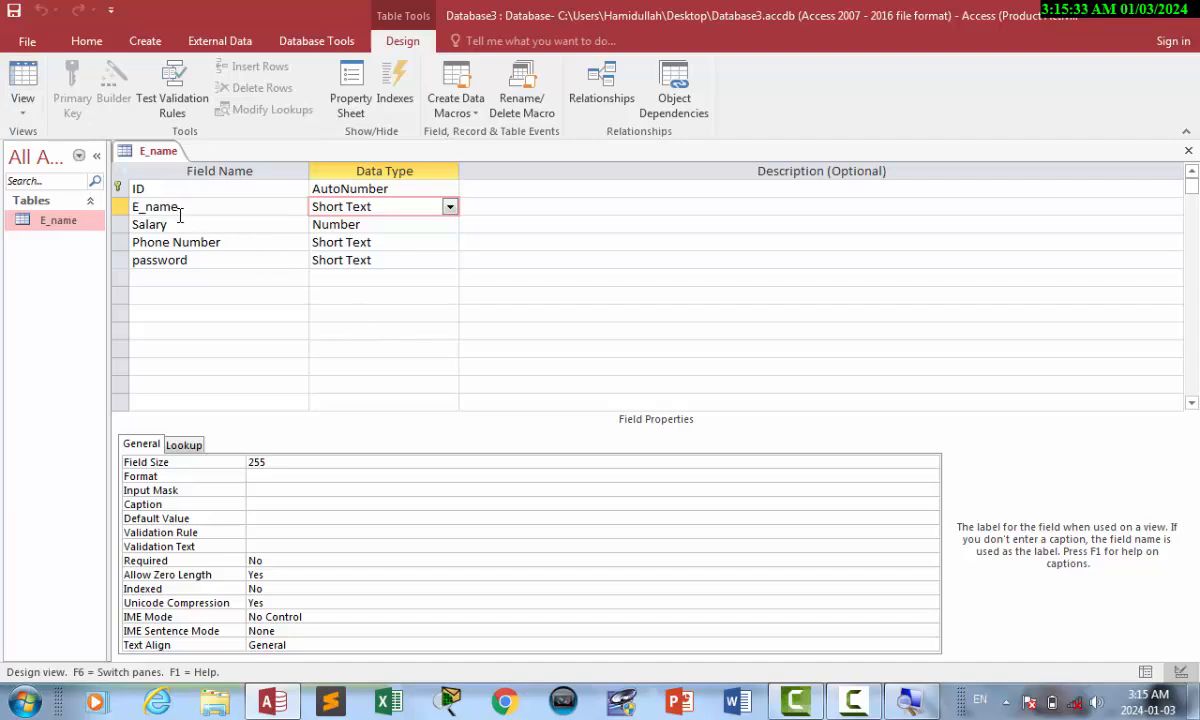
Add Short Text field S_Name below password, caption it 'Student Name', and save the table.
left_click(158, 278)
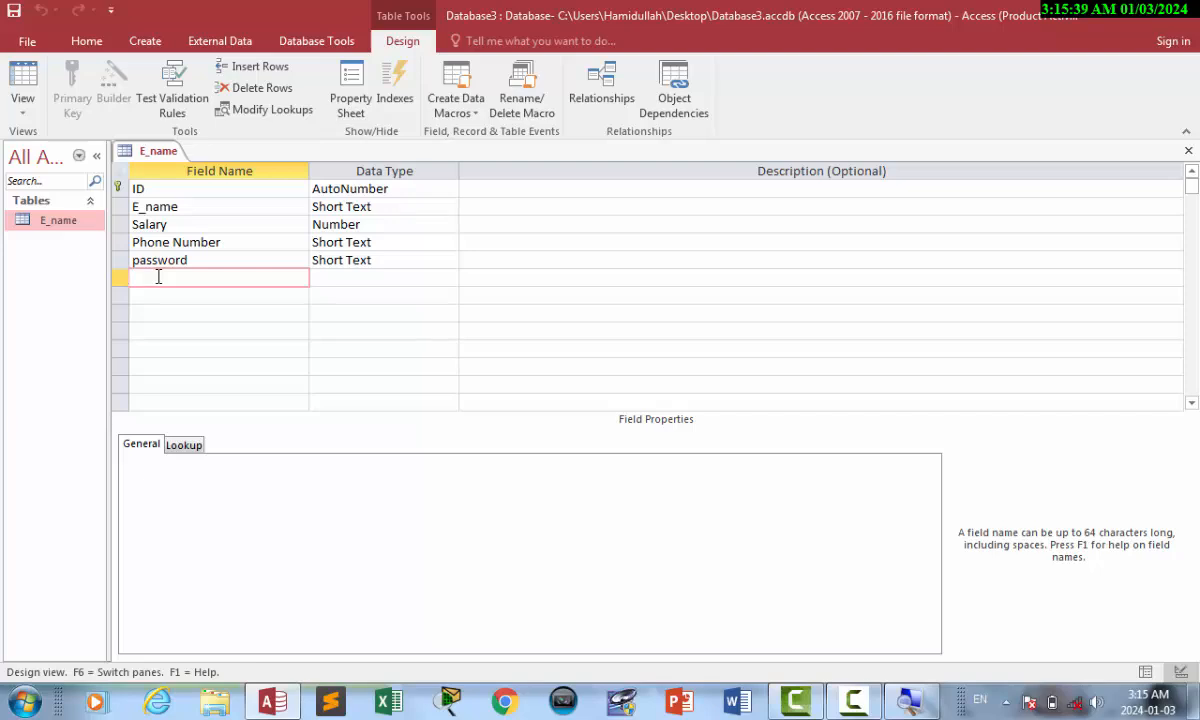
type("S_Name")
key("Tab")
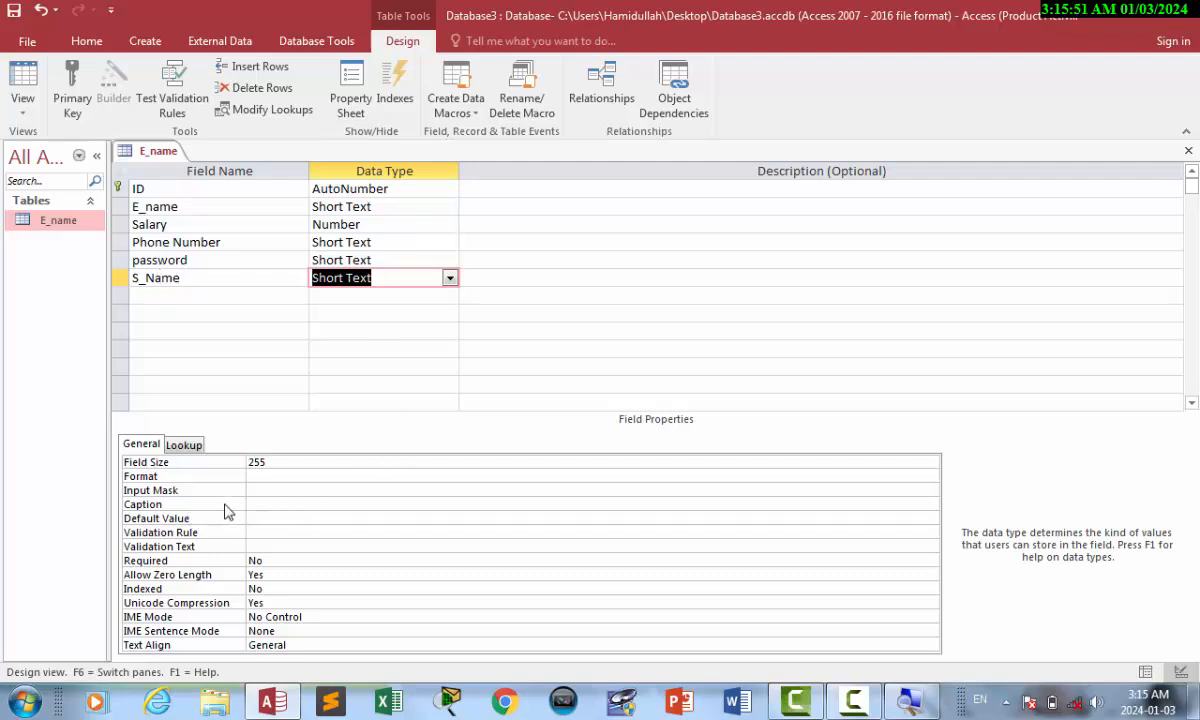
left_click(257, 500)
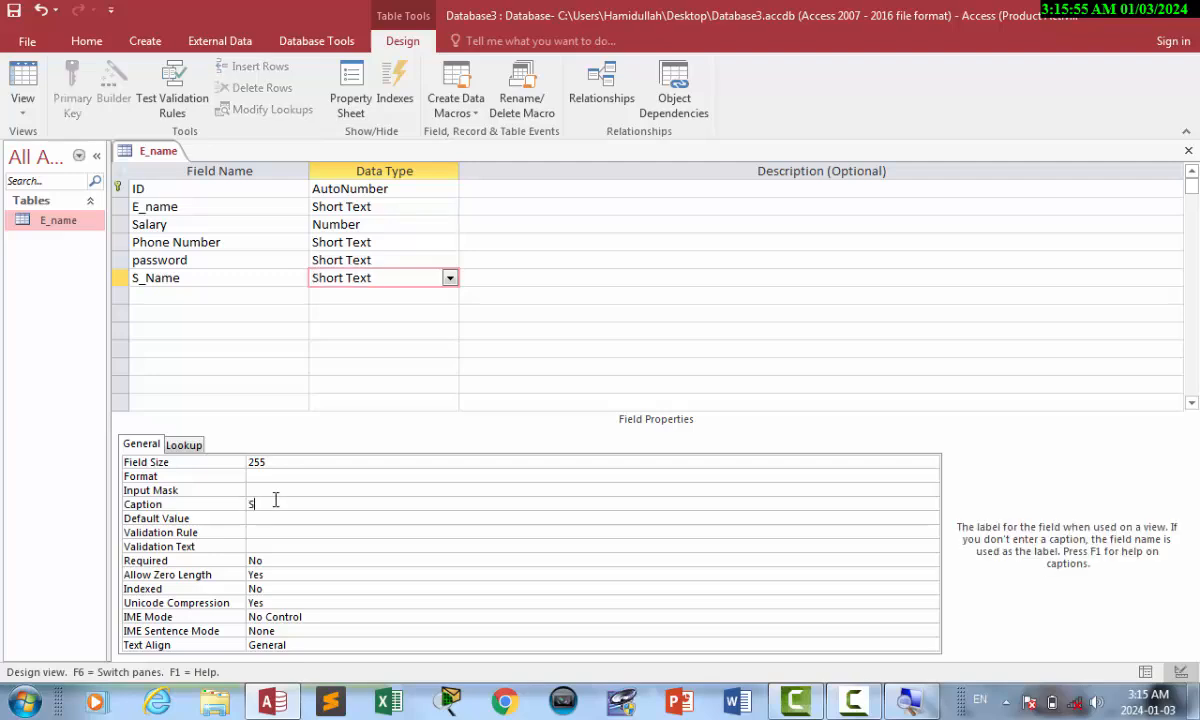
type("Student Name")
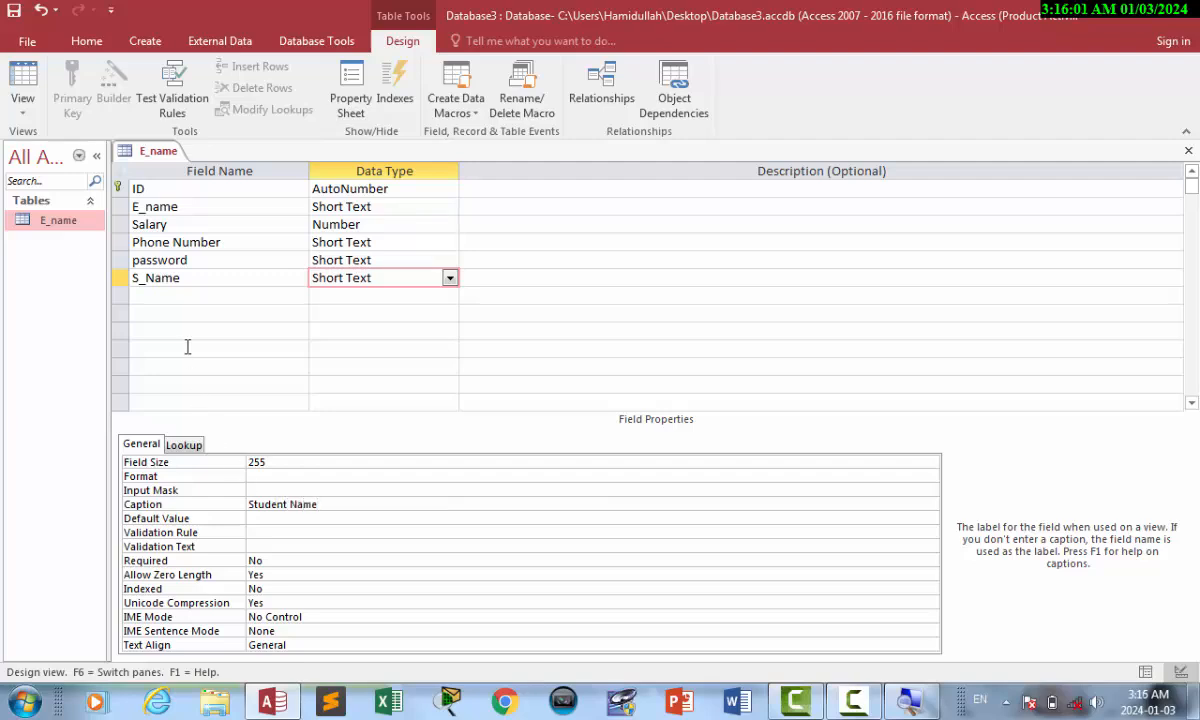
key("ctrl+s")
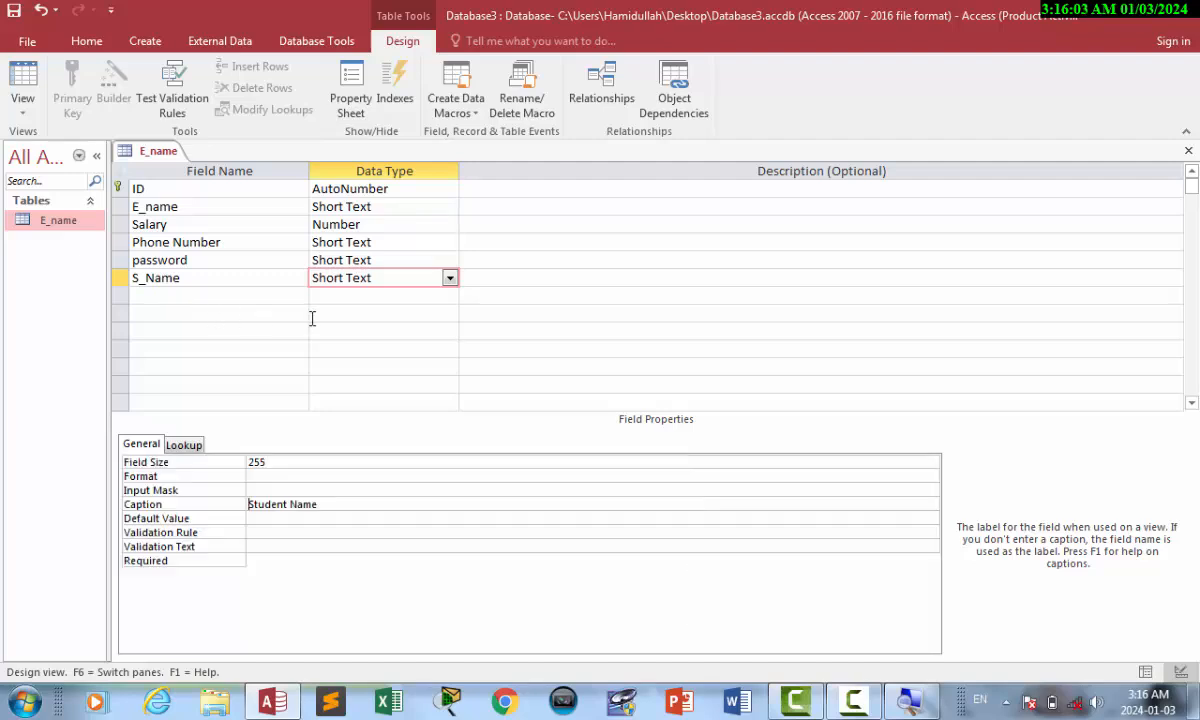
Show the records and widen the E_name column so full names are visible.
left_click(24, 84)
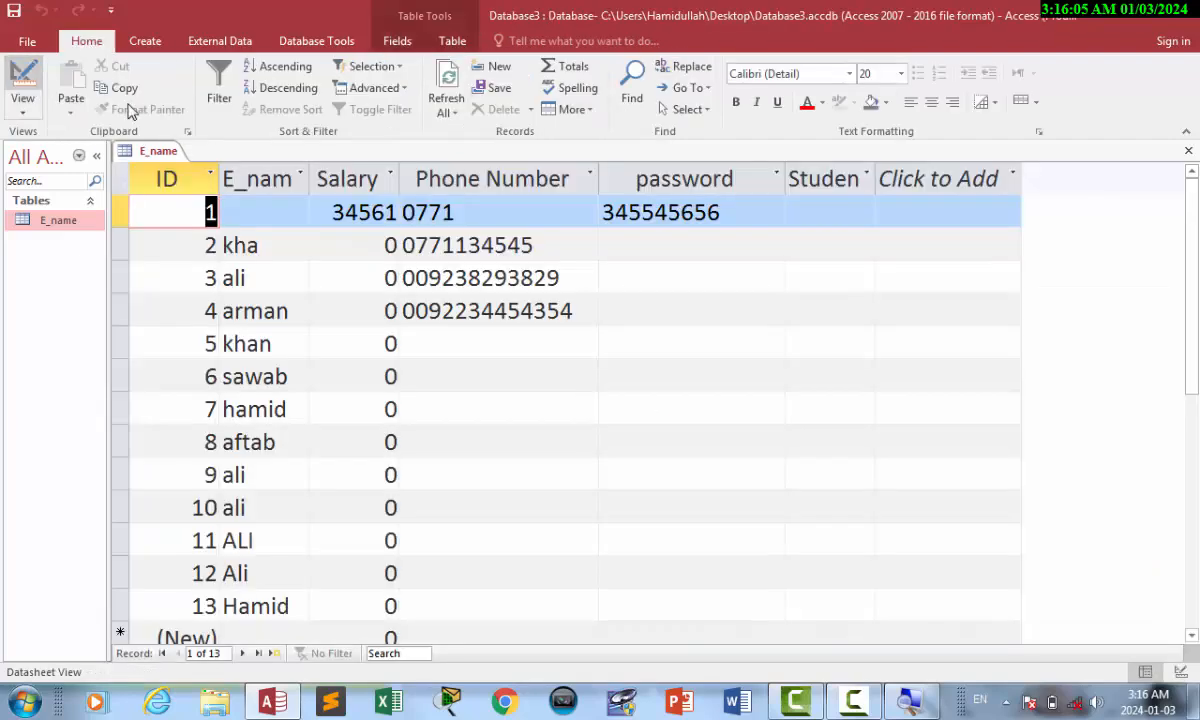
left_click(300, 175)
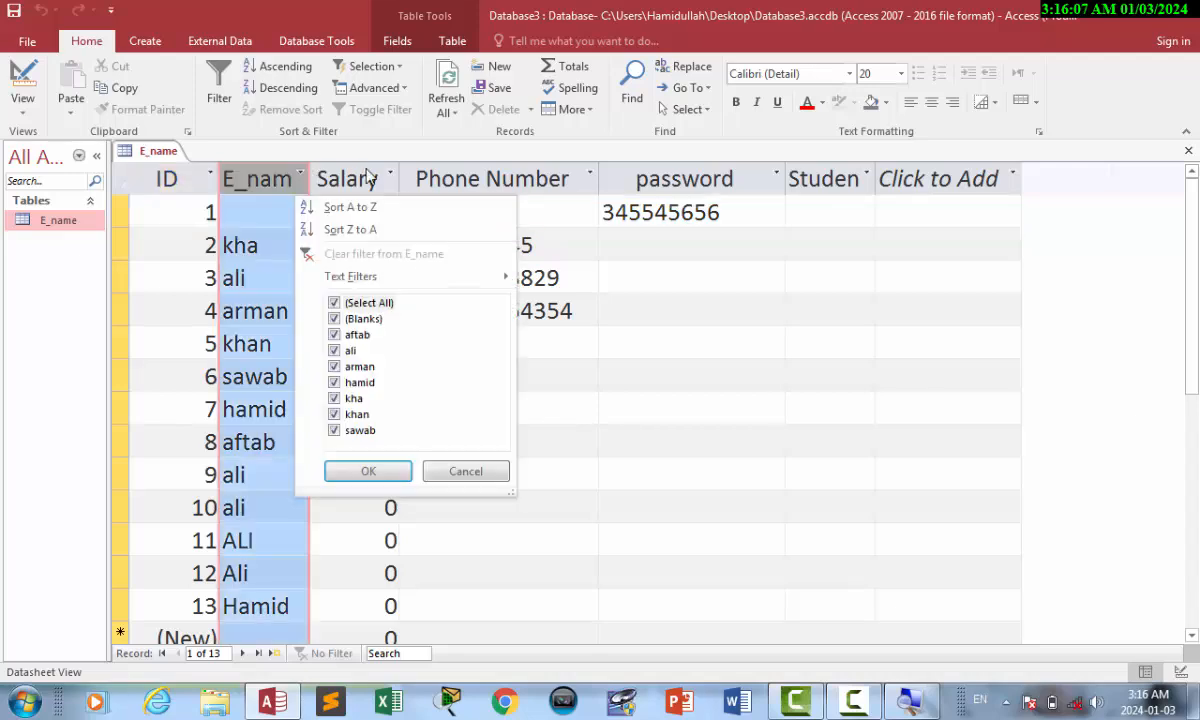
left_click(452, 468)
left_click(380, 292)
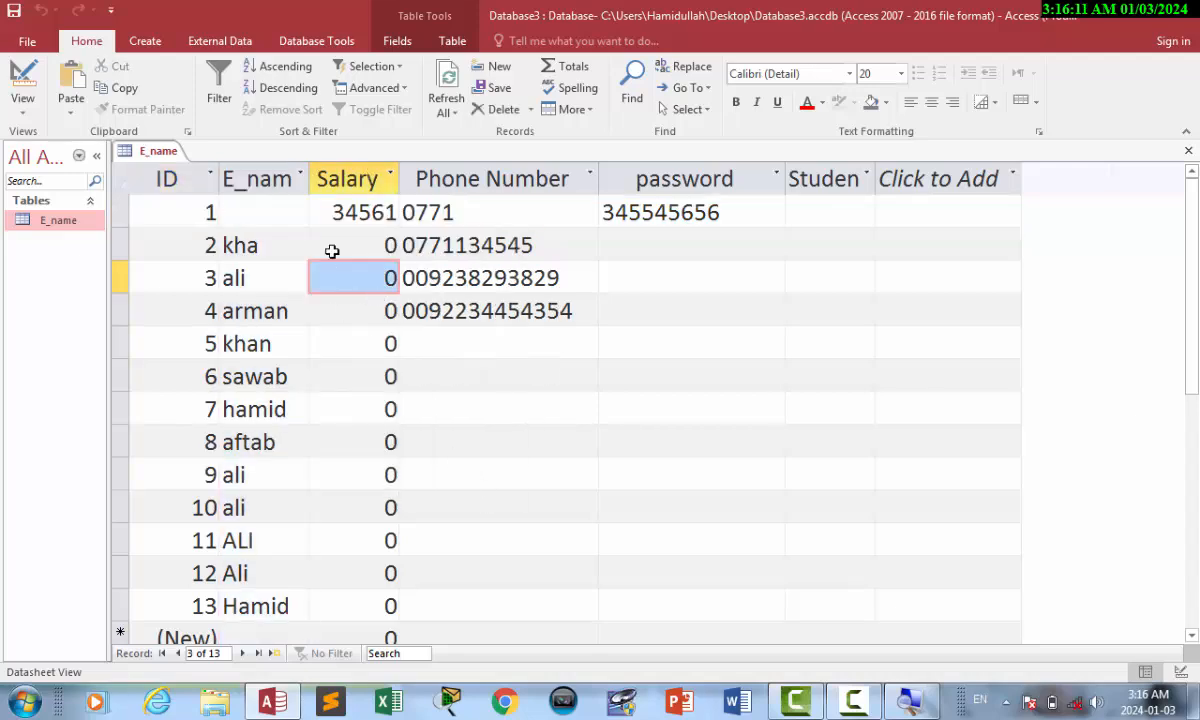
left_click_drag(310, 170, 510, 192)
left_click(394, 268)
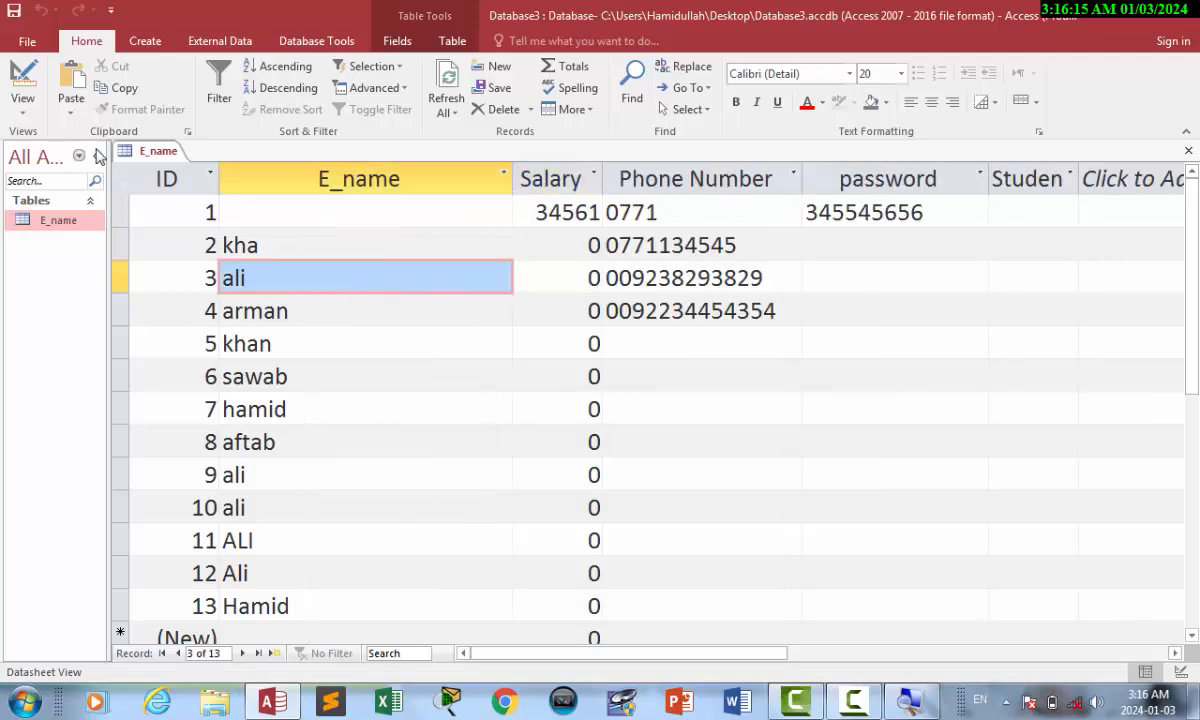
Check the Student Name caption in Design view, then widen the Student Name column.
left_click(22, 80)
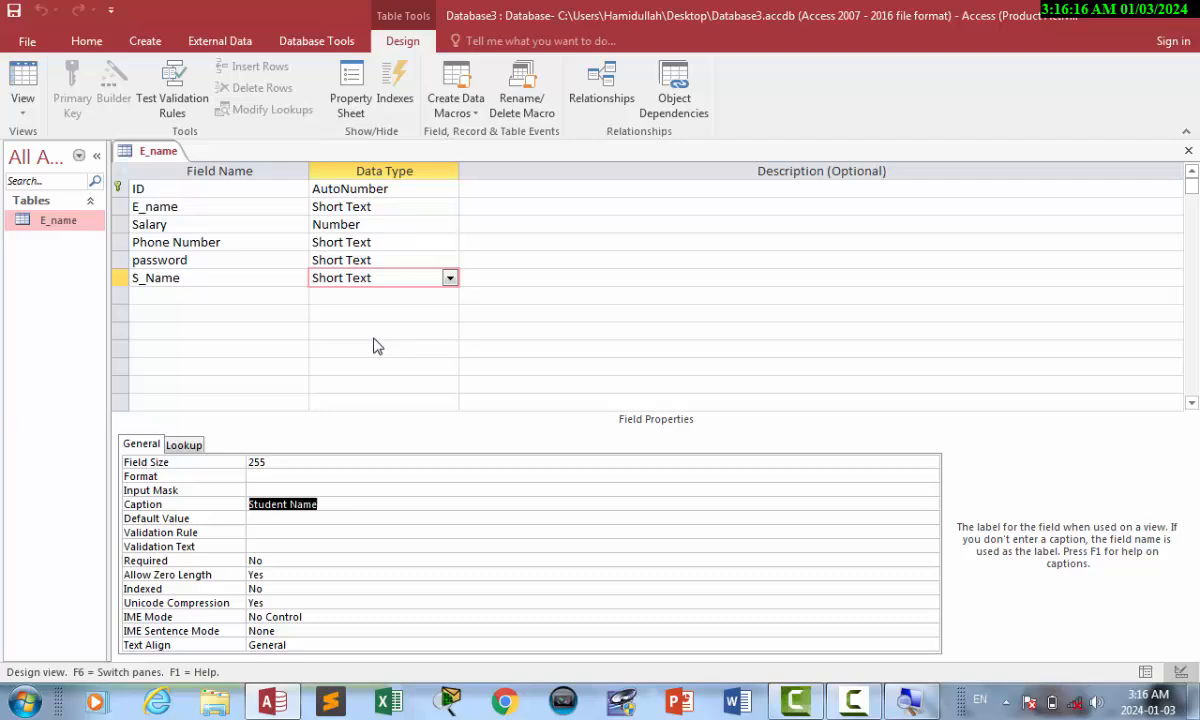
left_click(326, 504)
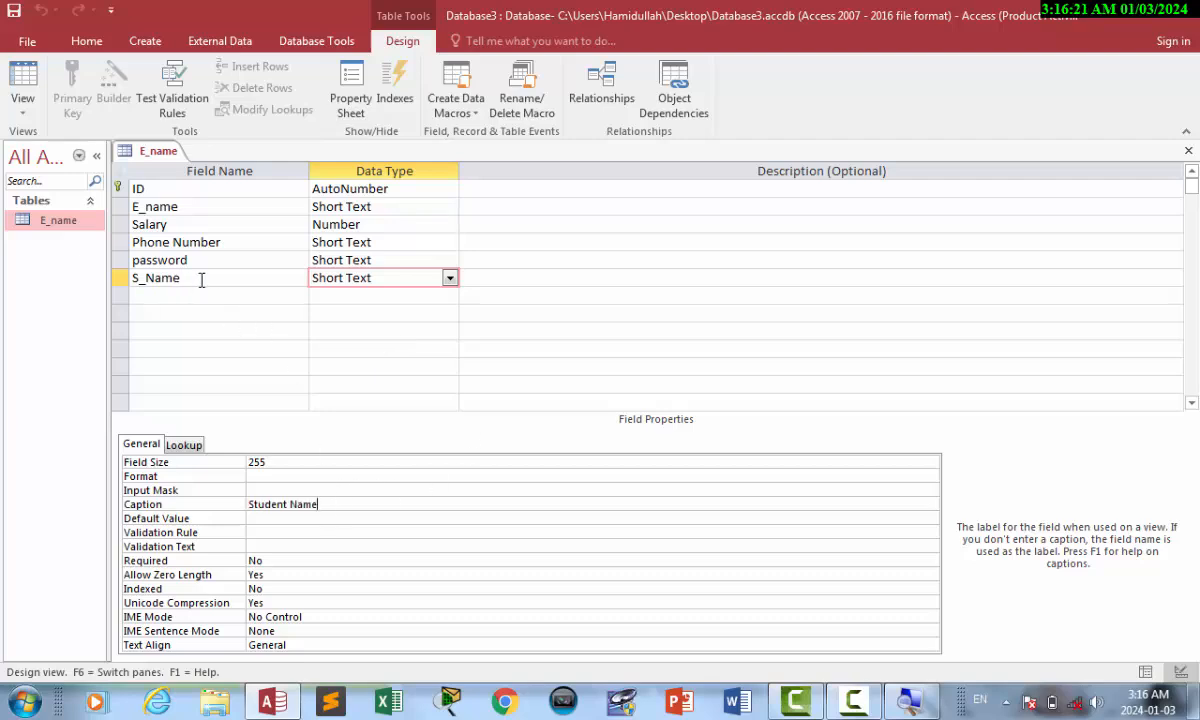
left_click(22, 80)
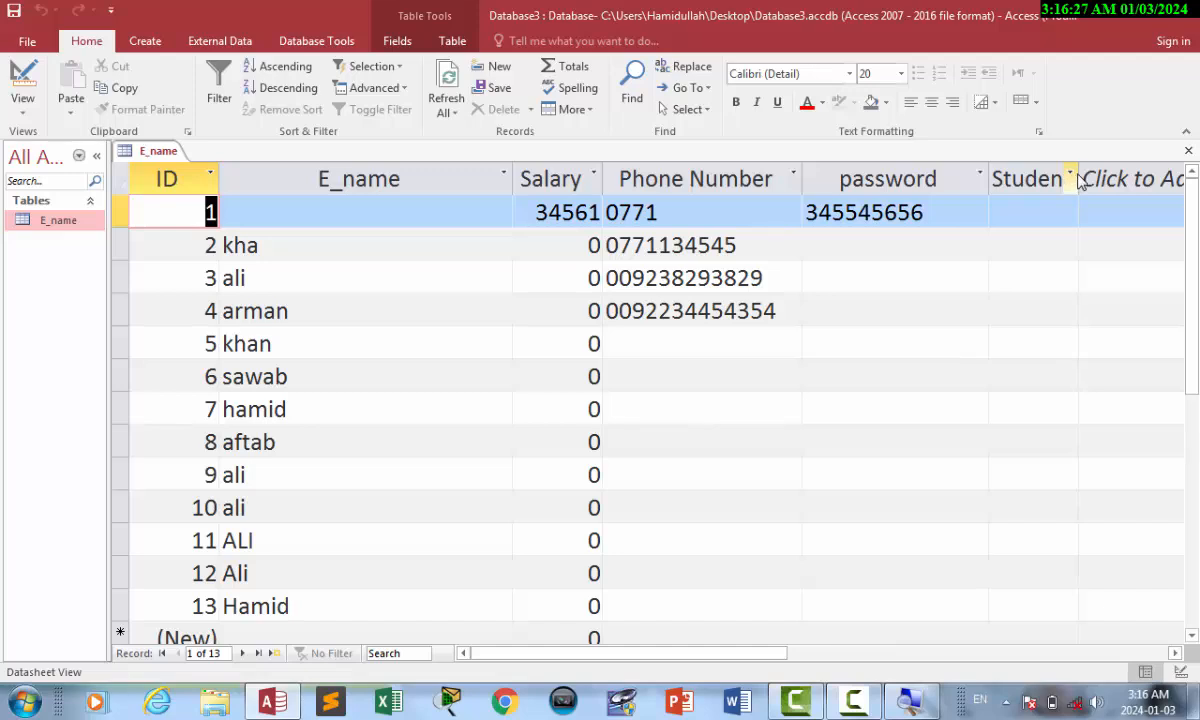
left_click_drag(1078, 172, 1189, 170)
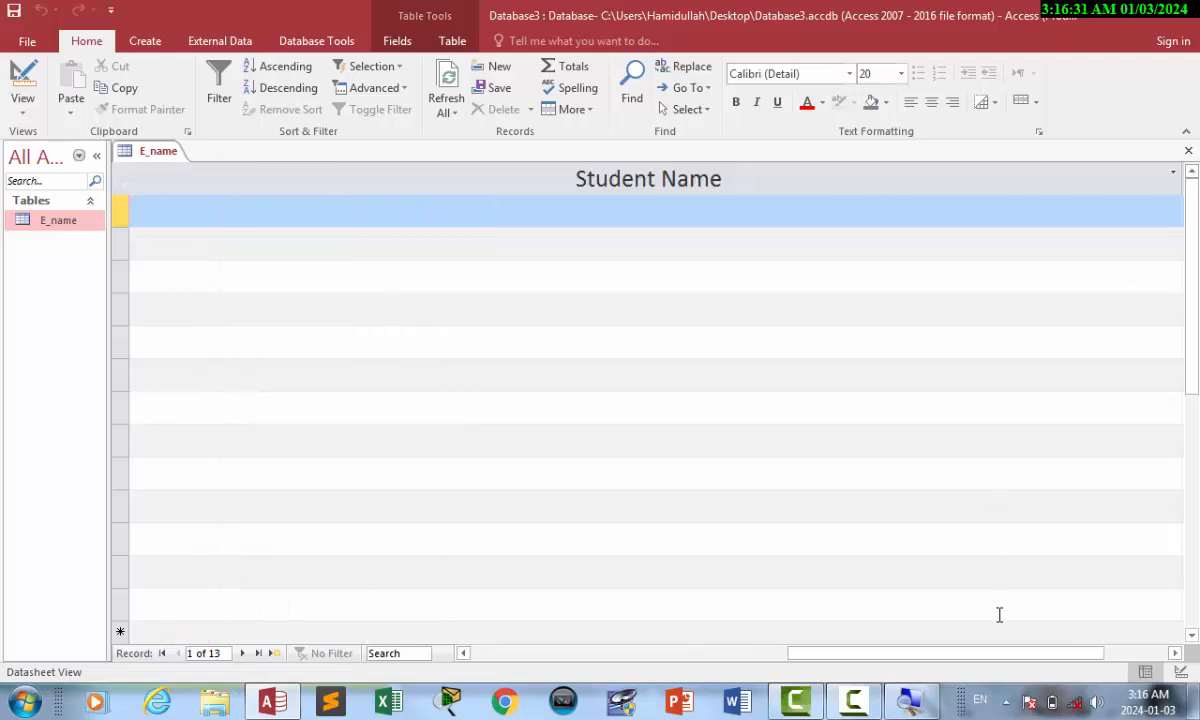
left_click_drag(980, 653, 570, 656)
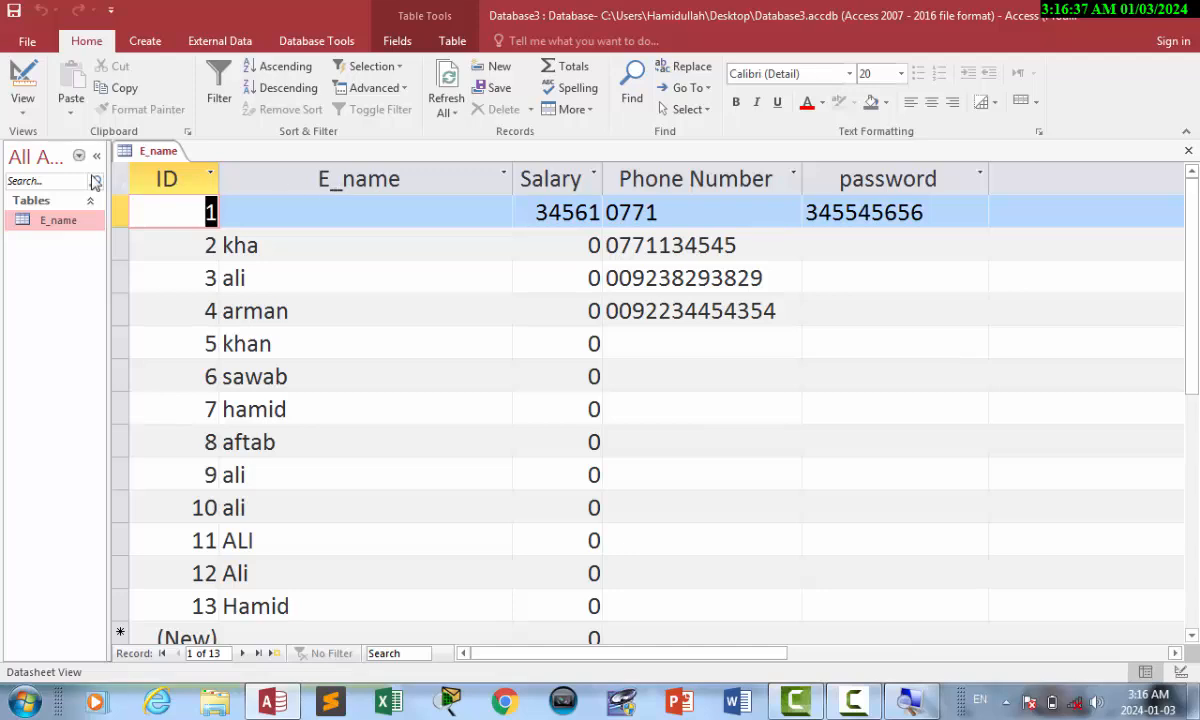
Set the E_name field's caption to 'Employee Name' and view the records.
left_click(22, 78)
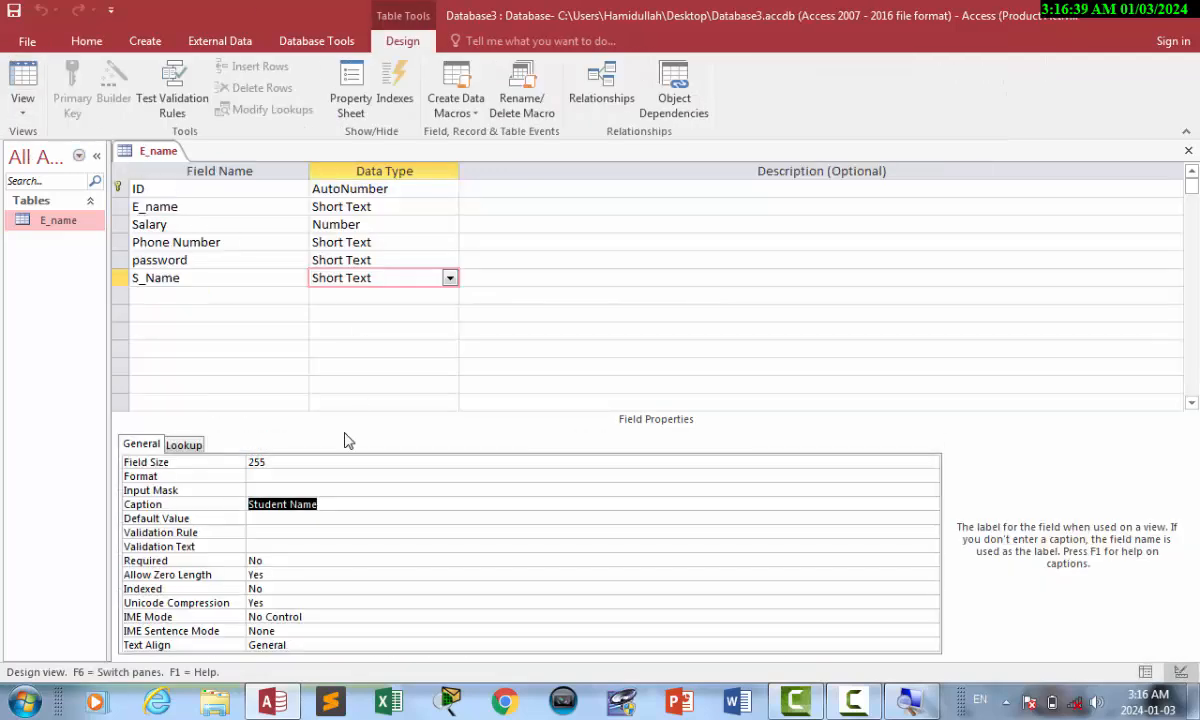
left_click(372, 206)
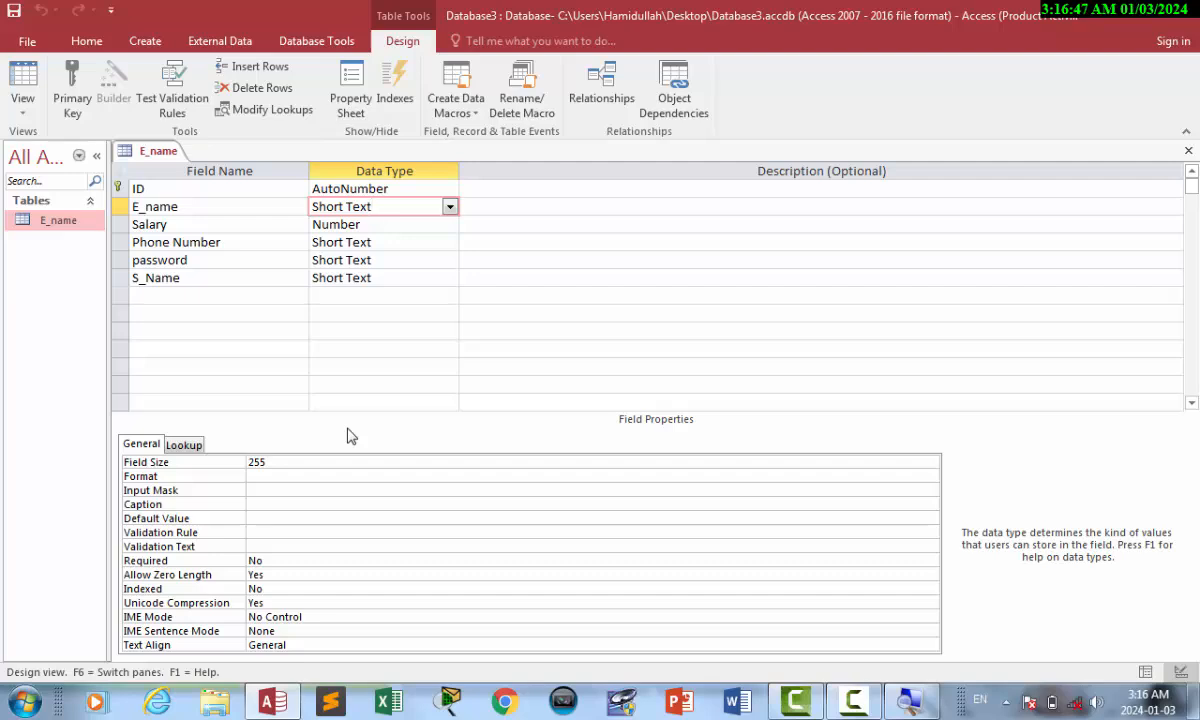
left_click(275, 506)
type("Emp")
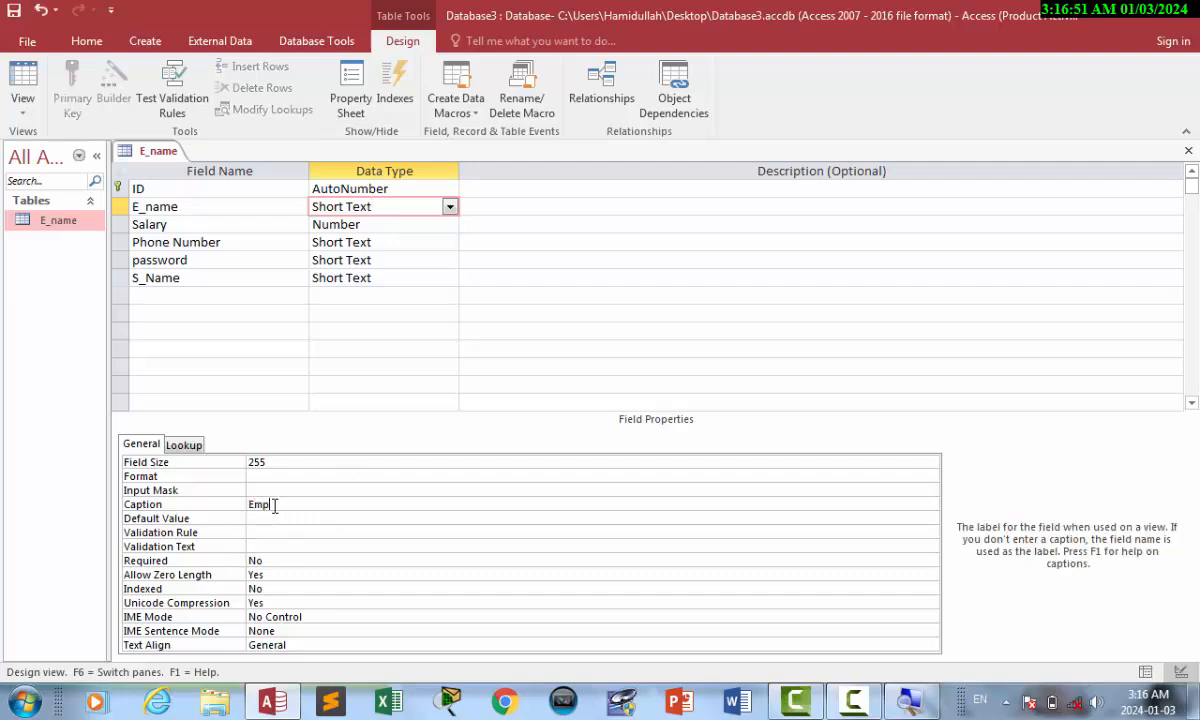
type("loyee Name")
left_click(20, 75)
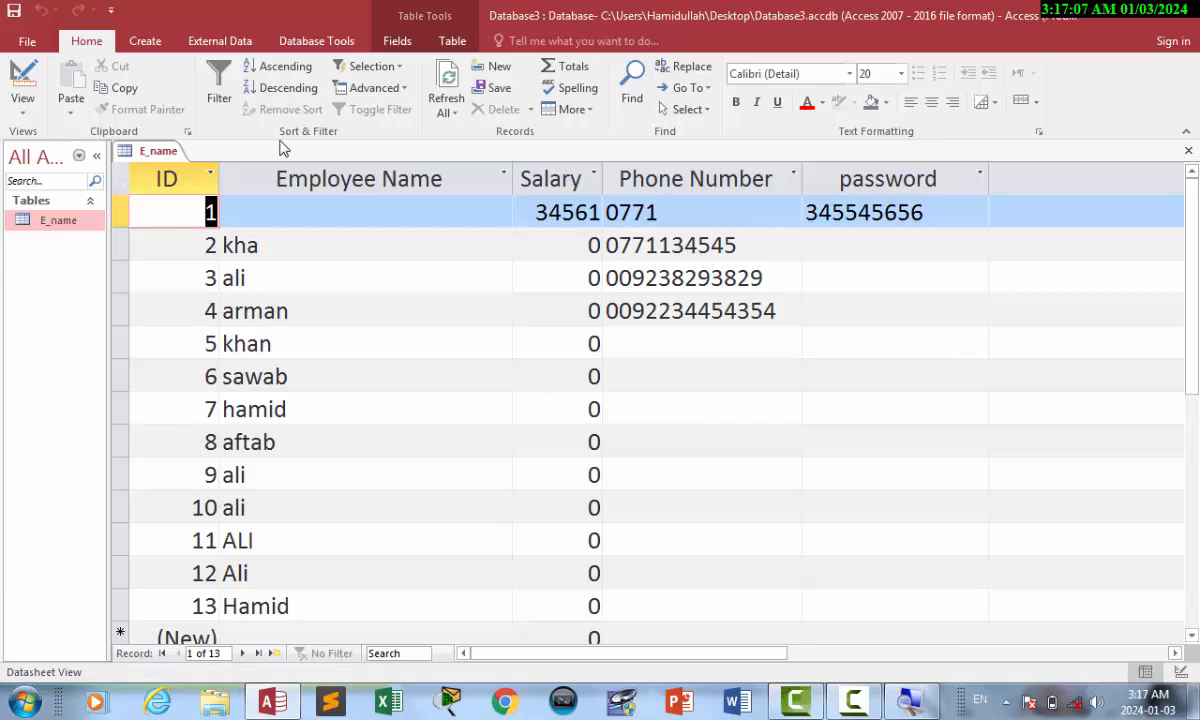
left_click(850, 698)
Add a new Short Text field below Phone and review the ID, Name and Phone properties.
left_click(1112, 660)
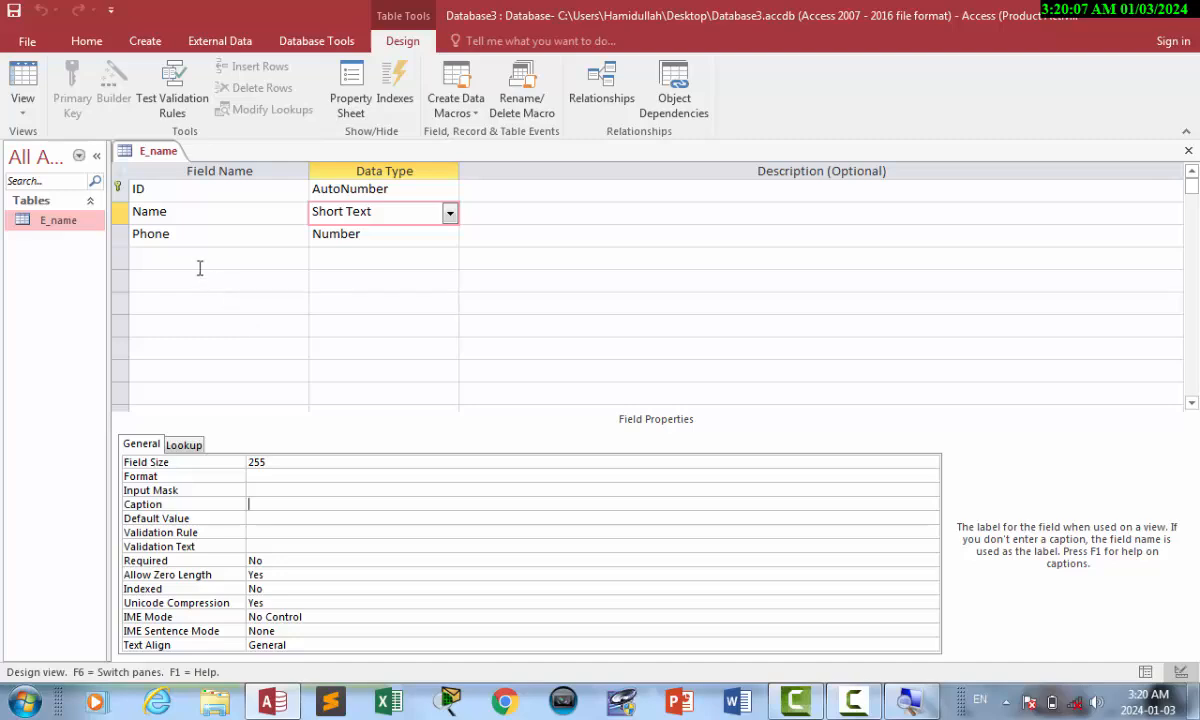
left_click(196, 258)
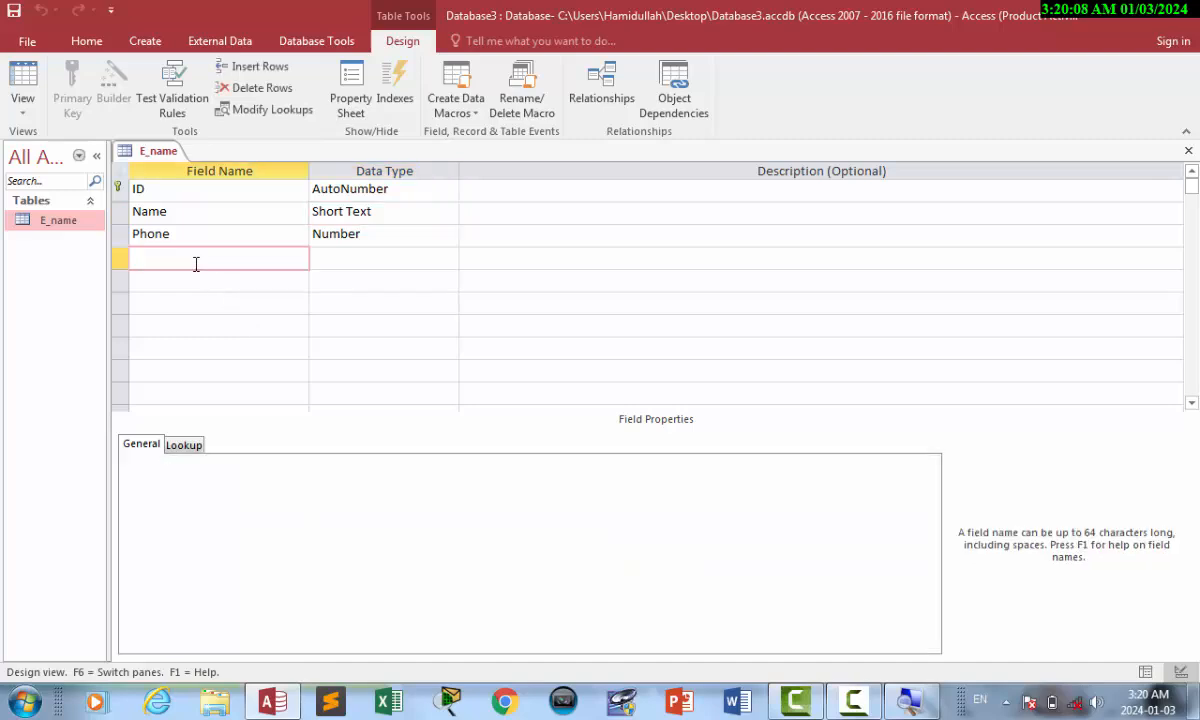
type("jon")
key("Tab")
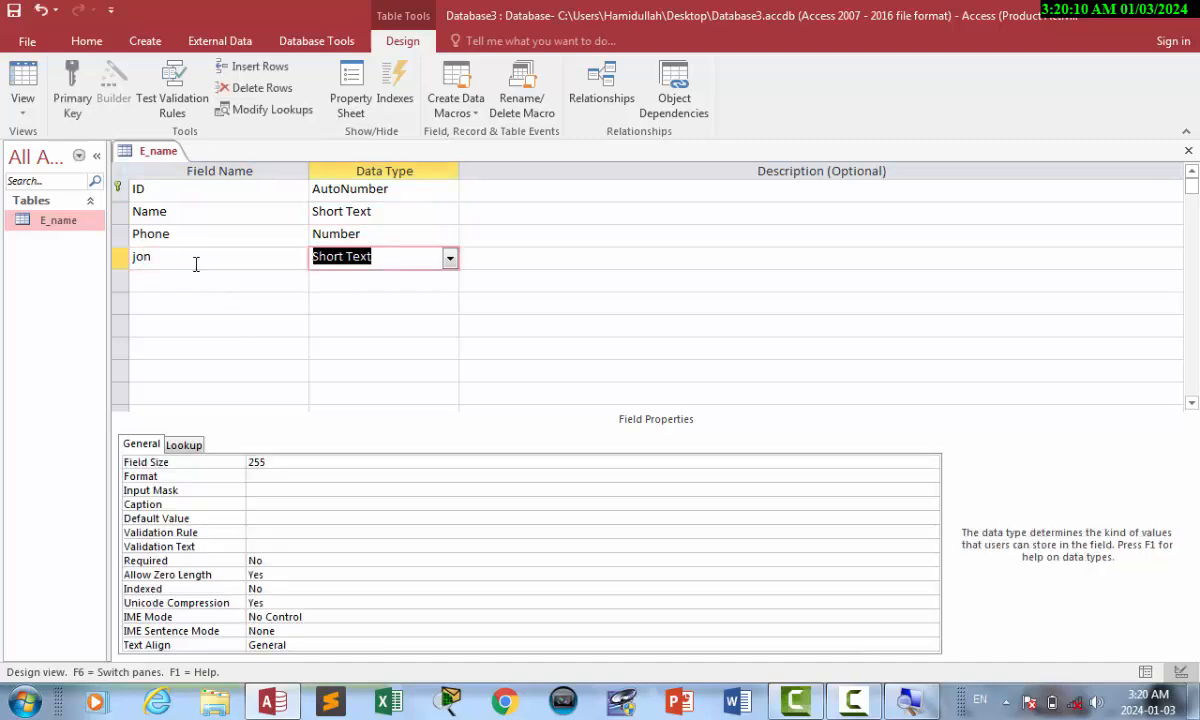
left_click(368, 225)
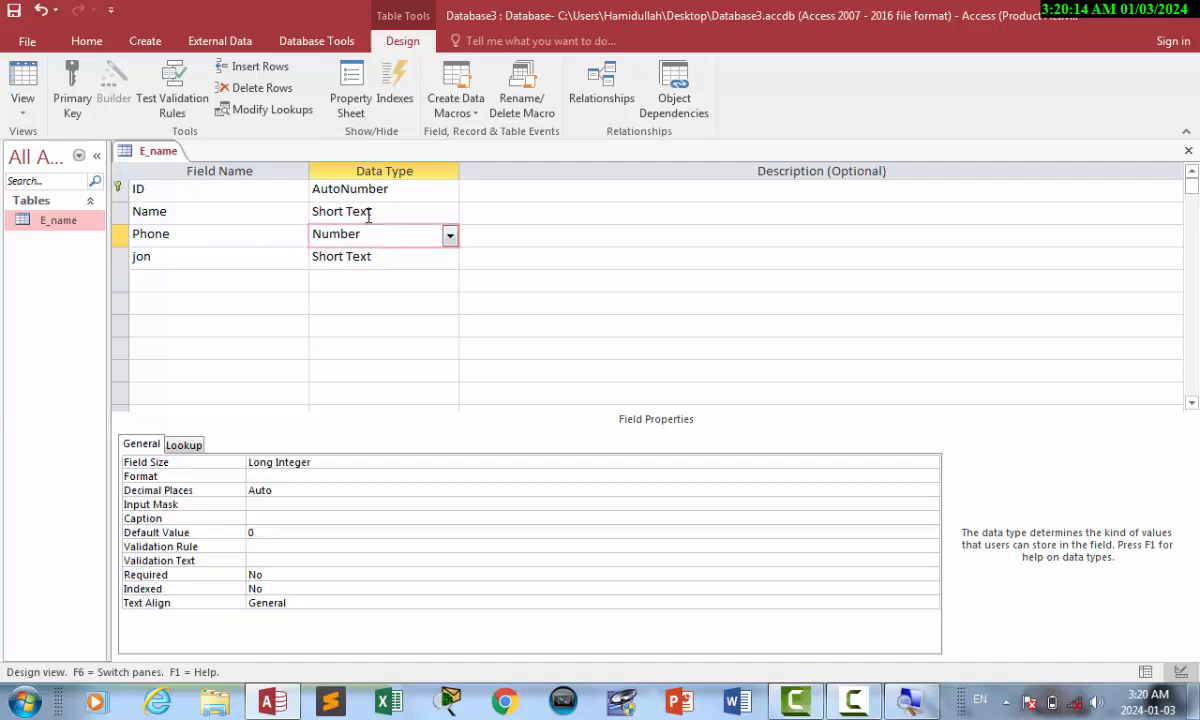
left_click(369, 214)
left_click(378, 188)
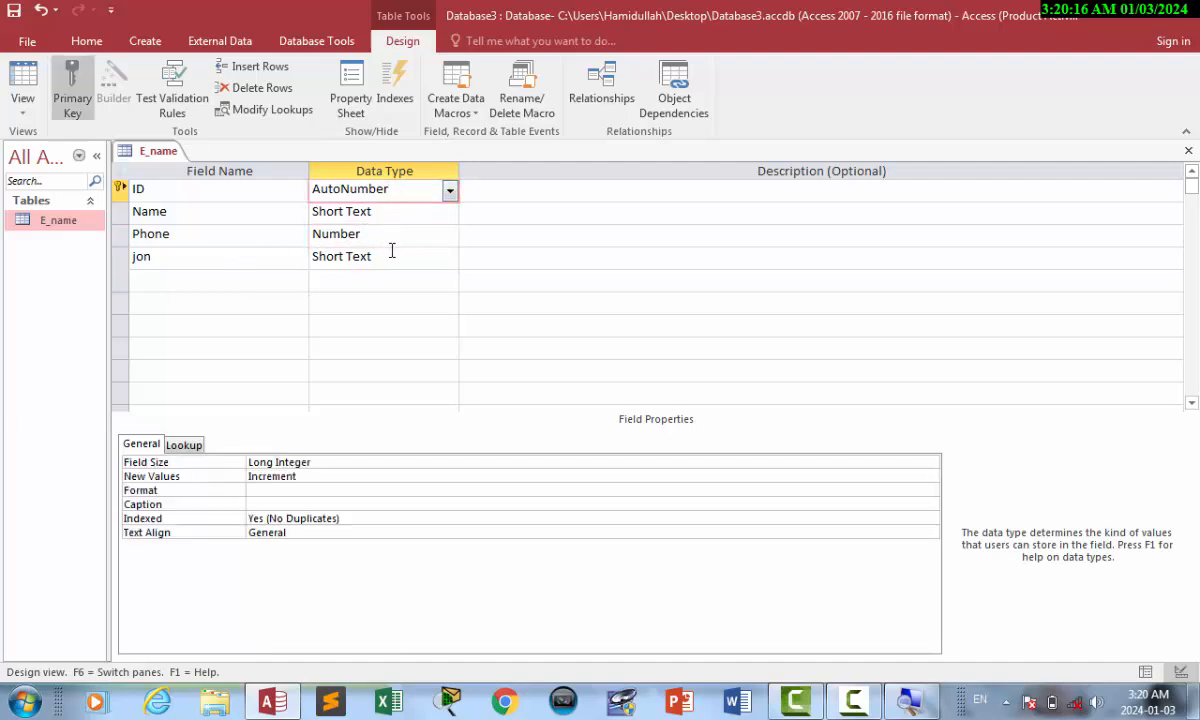
left_click(392, 251)
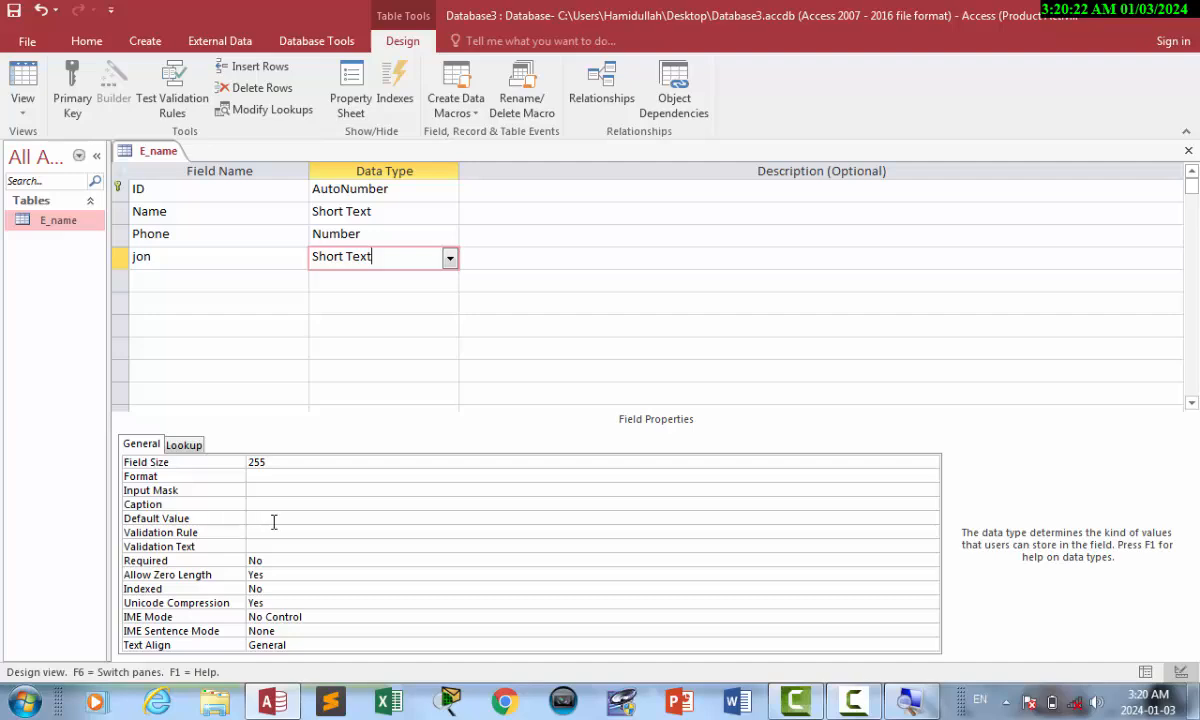
Correct the misspelled field name to 'job' and select its Default Value property.
left_click(273, 519)
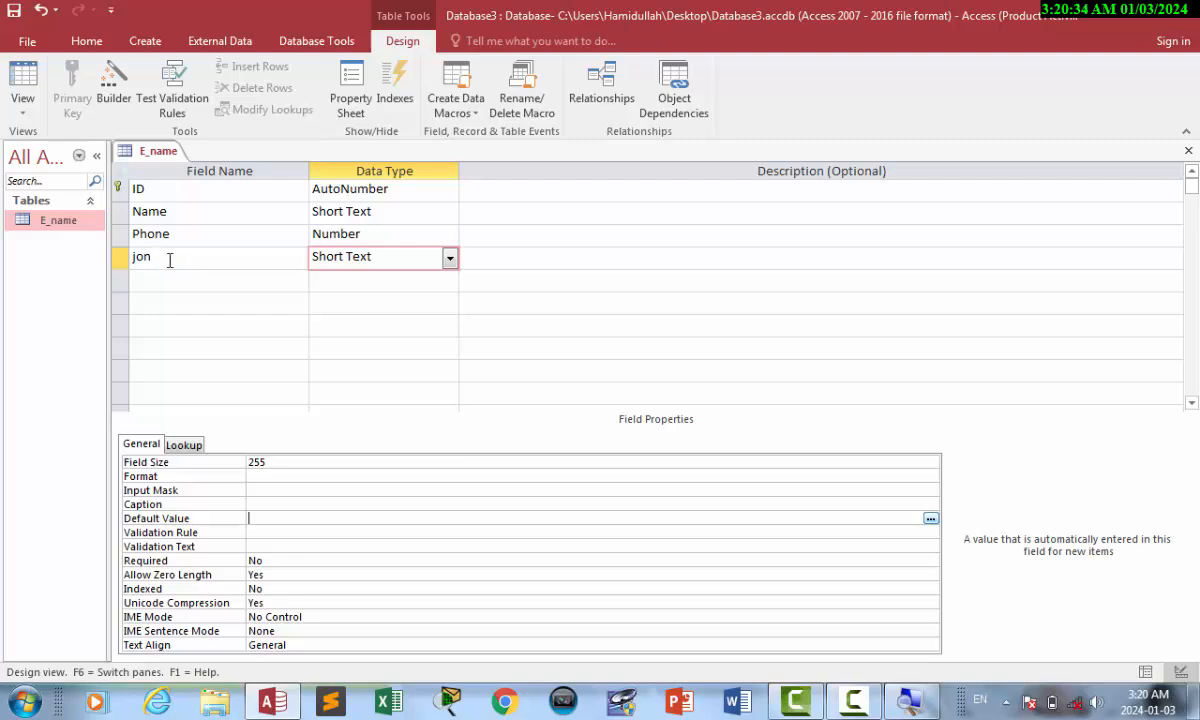
left_click(183, 259)
key("BackSpace")
type("b")
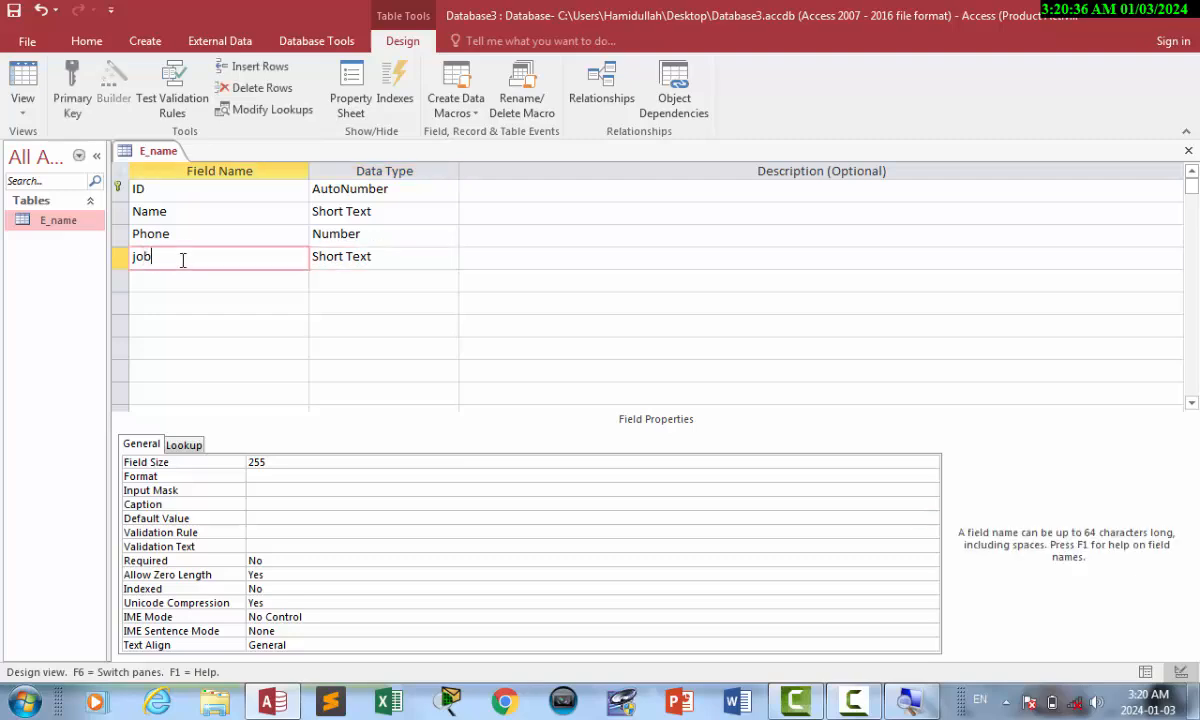
key("Tab")
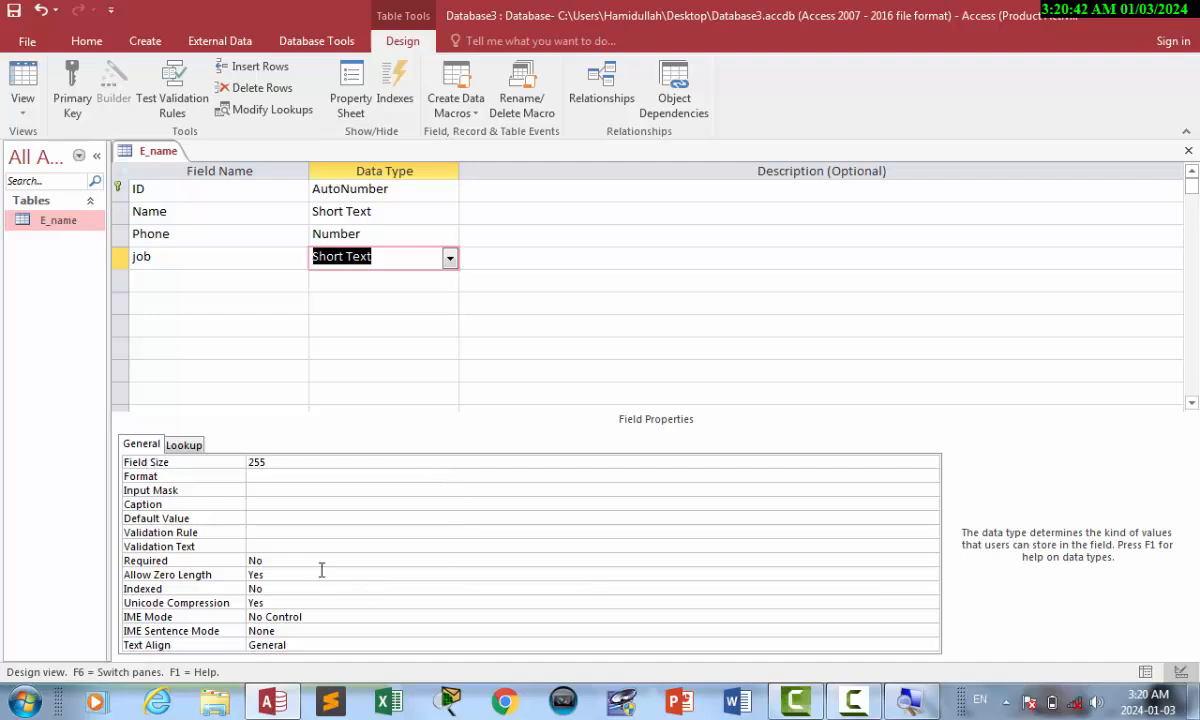
left_click(270, 518)
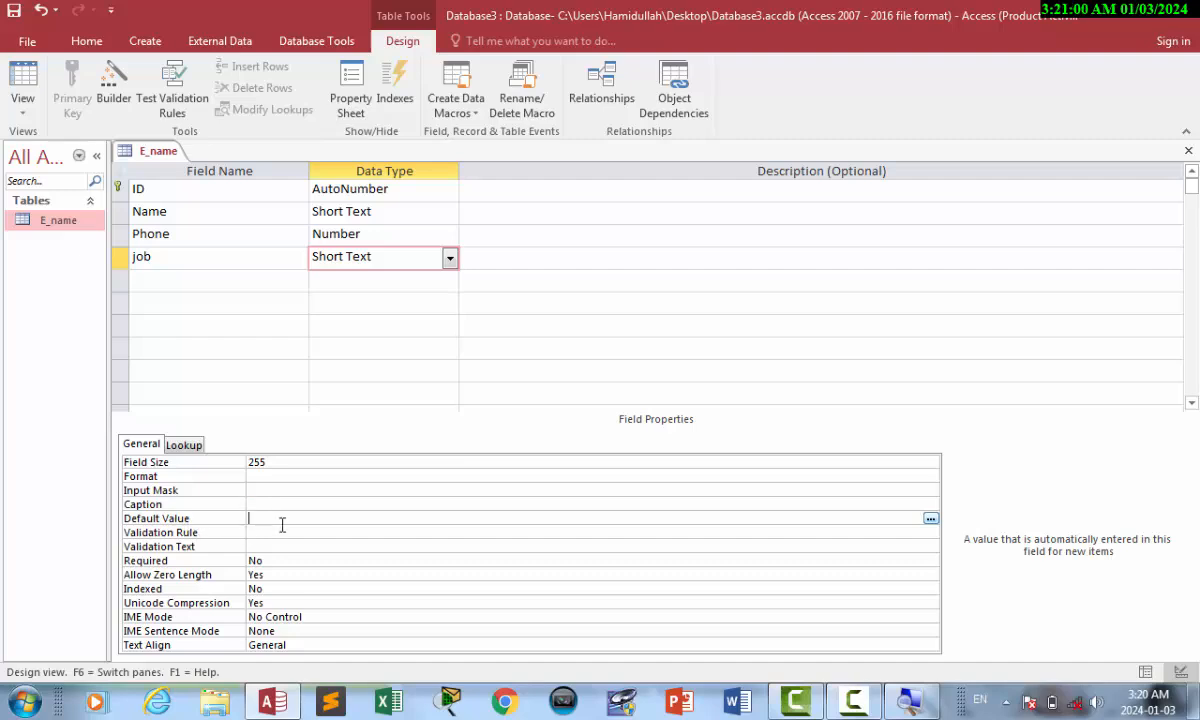
Enter Student as the job default value and switch to the records.
type("Student")
key("Return")
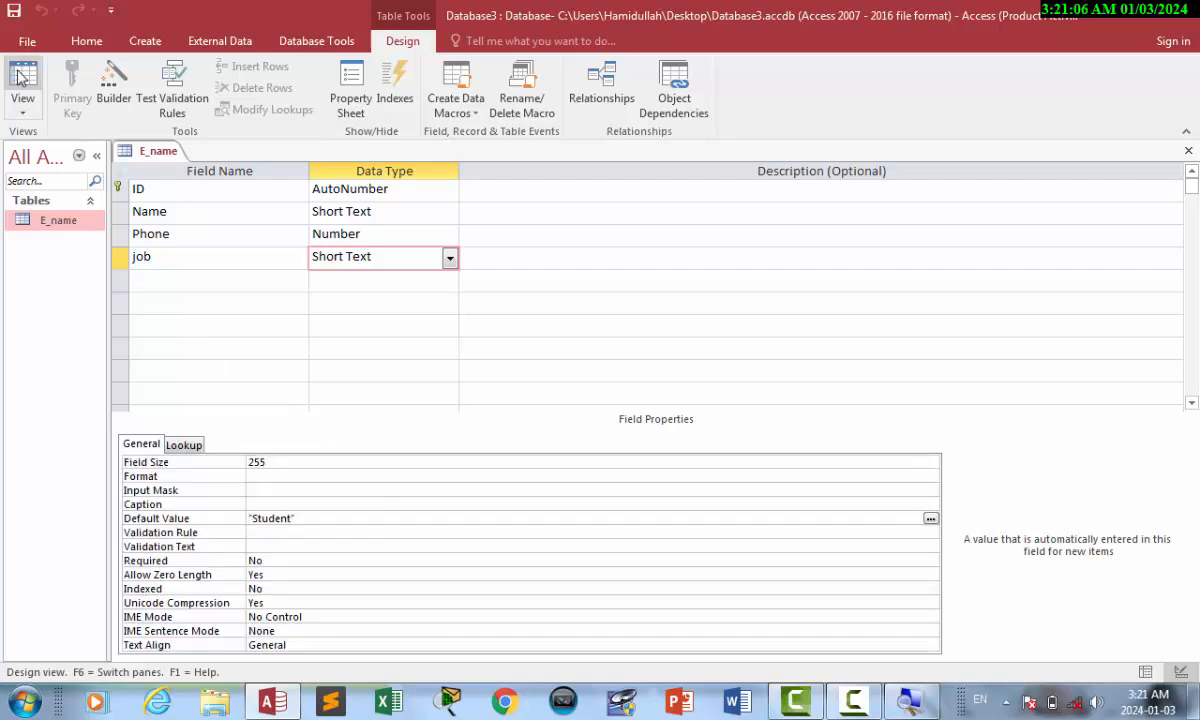
left_click(21, 78)
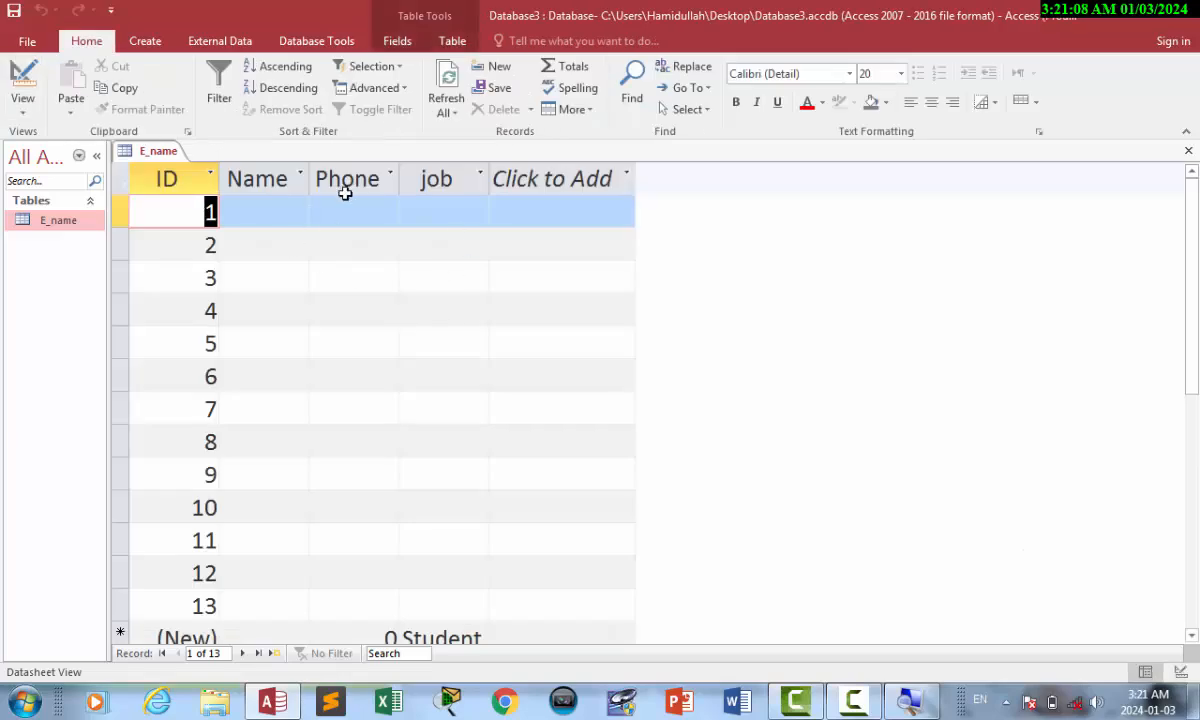
Widen the Name column and delete the 12 empty records 2 through 13.
left_click_drag(310, 177, 366, 177)
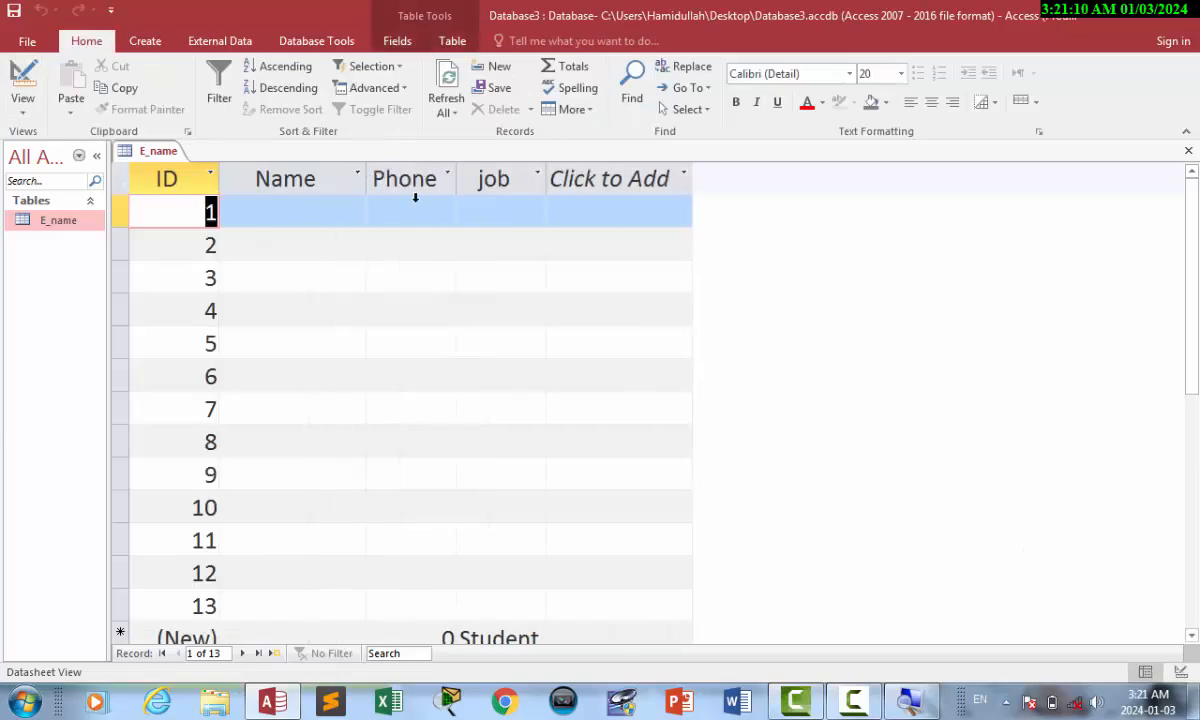
left_click_drag(118, 607, 118, 441)
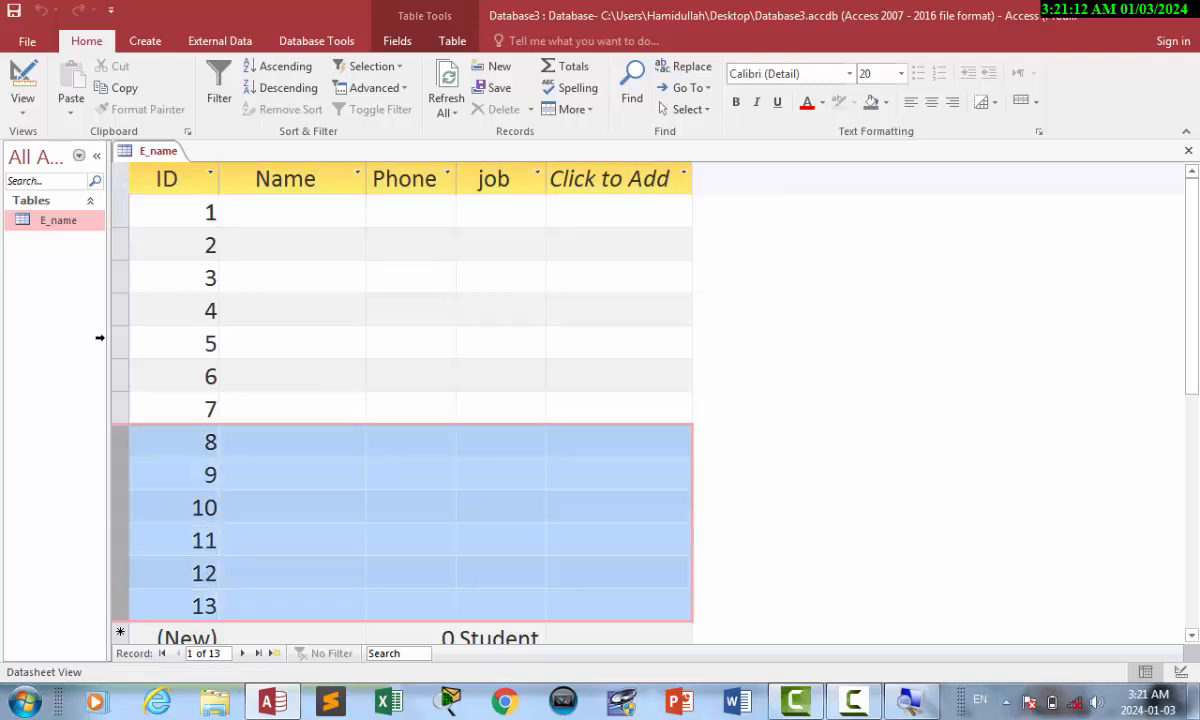
left_click_drag(100, 338, 104, 245)
key("Delete")
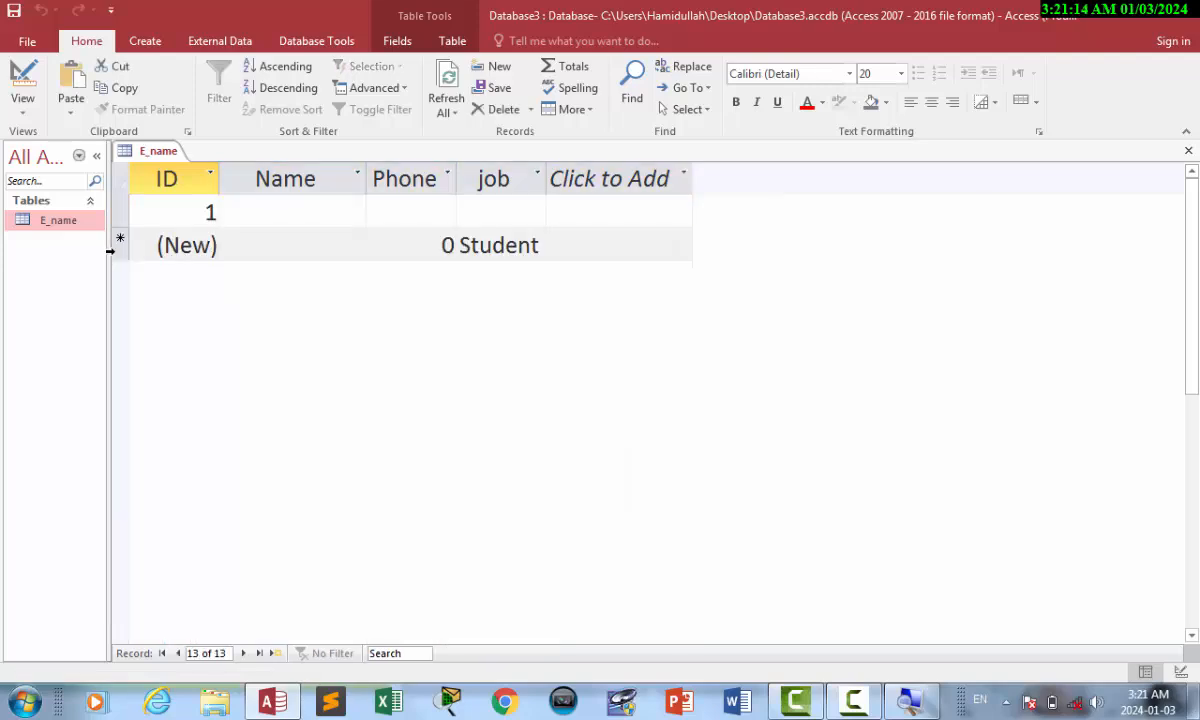
key("Return")
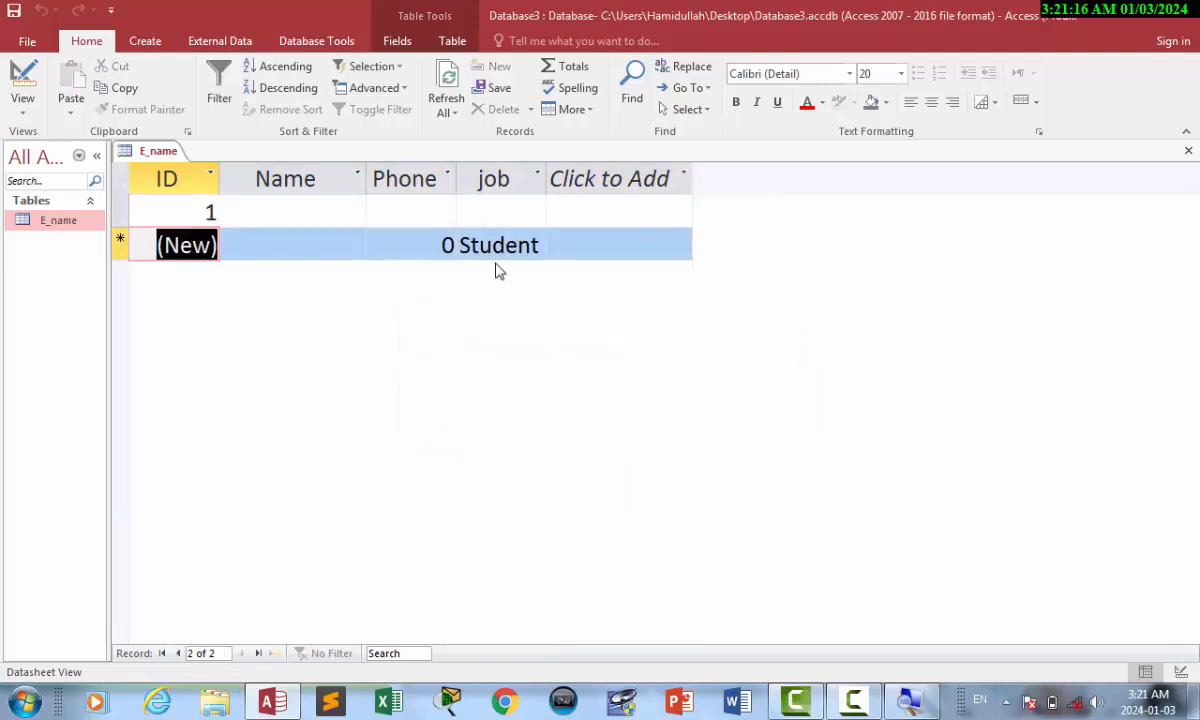
Enter record 14 with a name and phone 345, fixing the stray character.
left_click(314, 243)
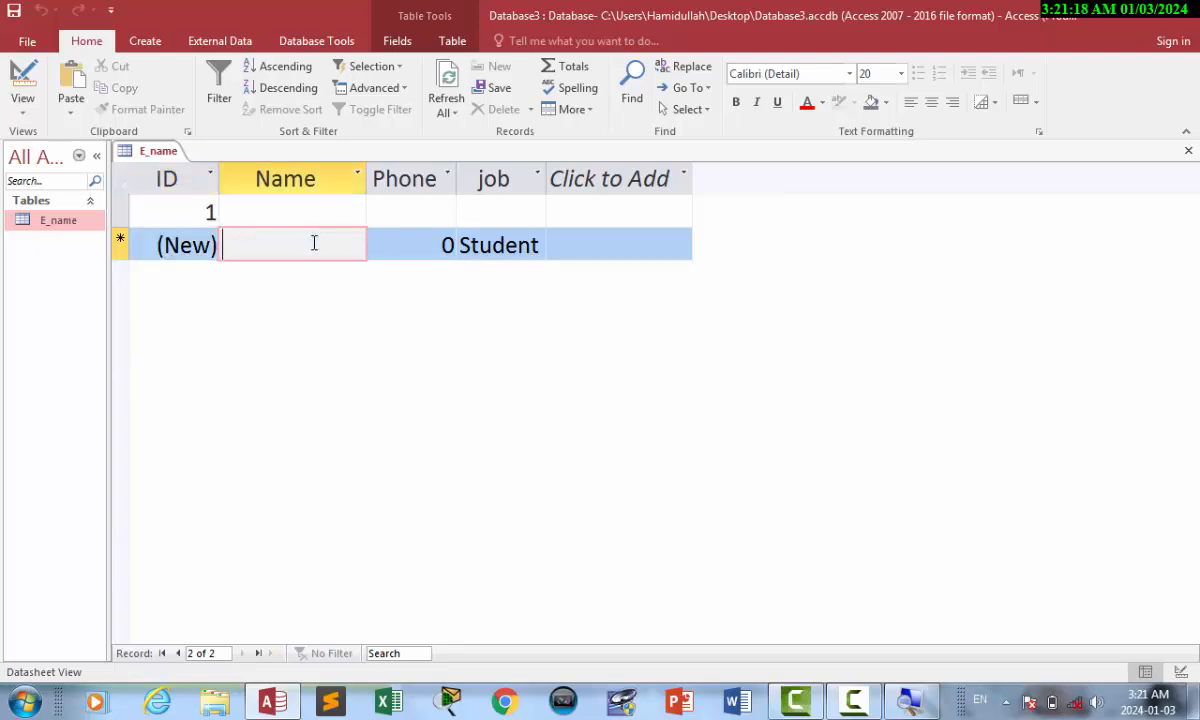
type("ham;id")
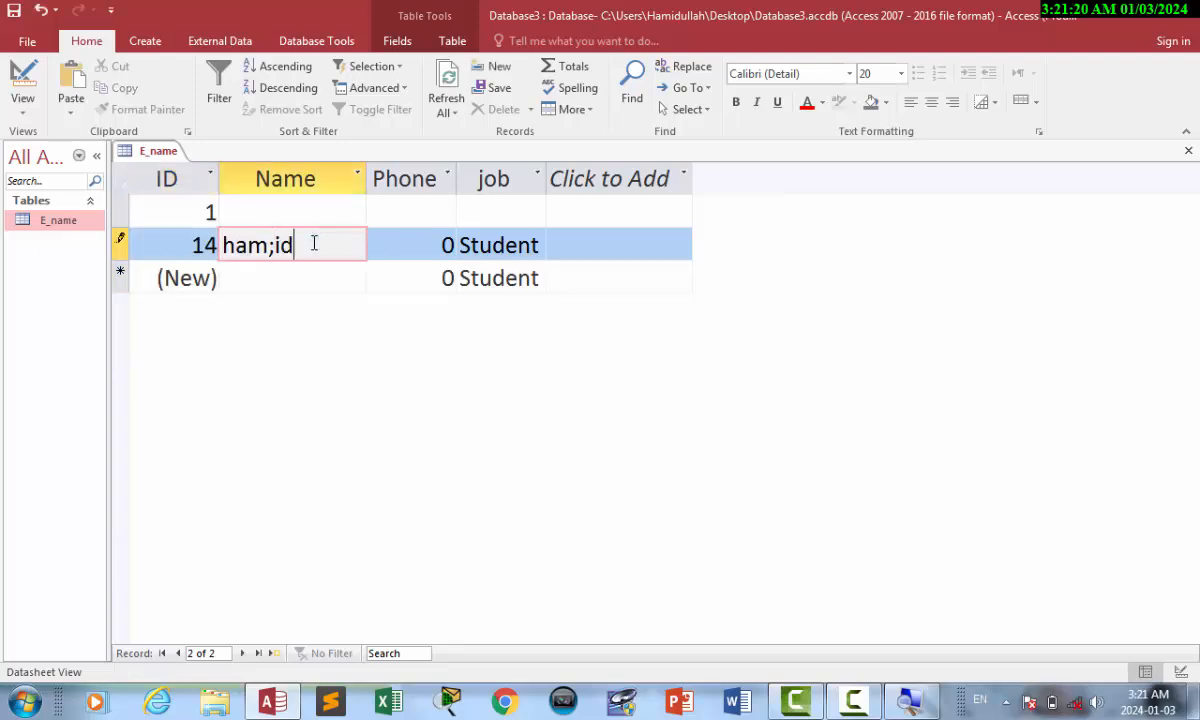
key("Tab")
type("345`")
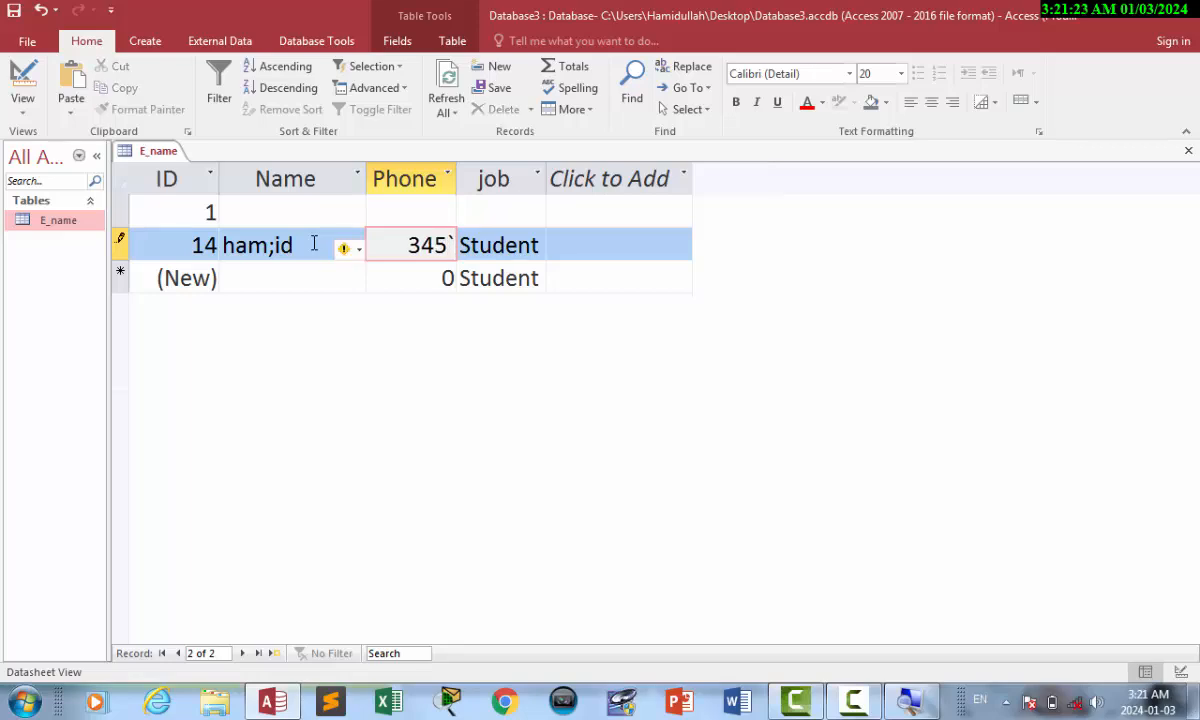
key("Tab")
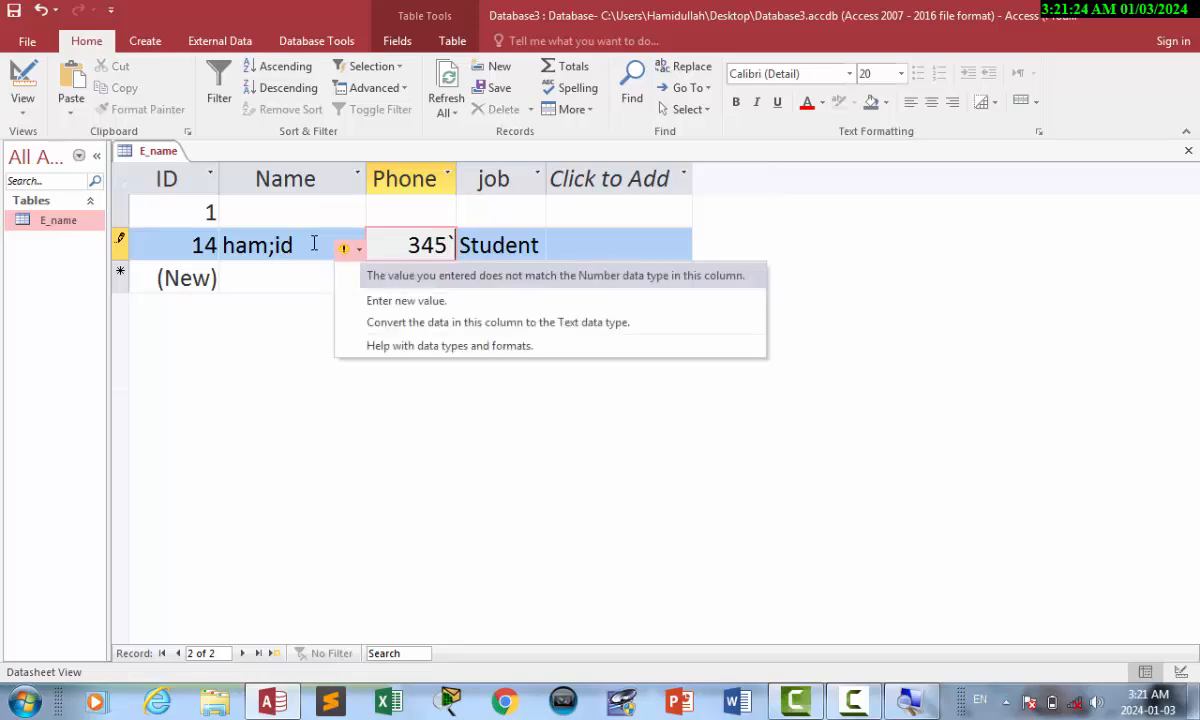
key("Up")
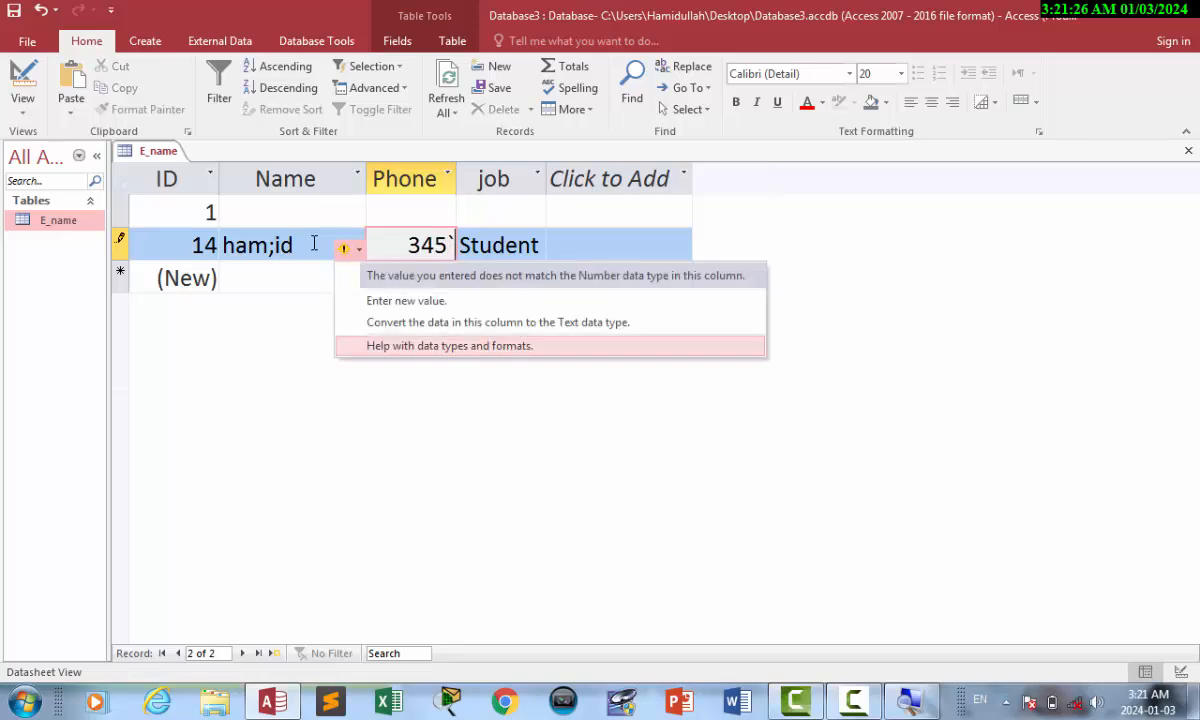
left_click(452, 250)
key("BackSpace")
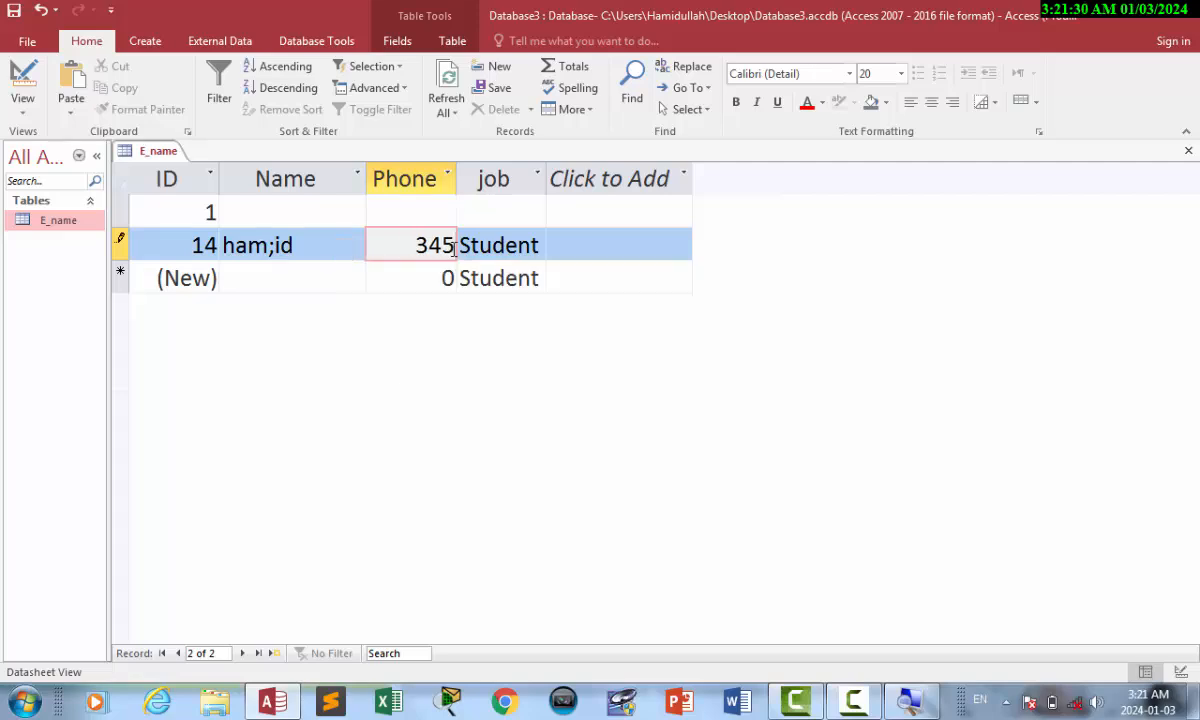
key("Tab")
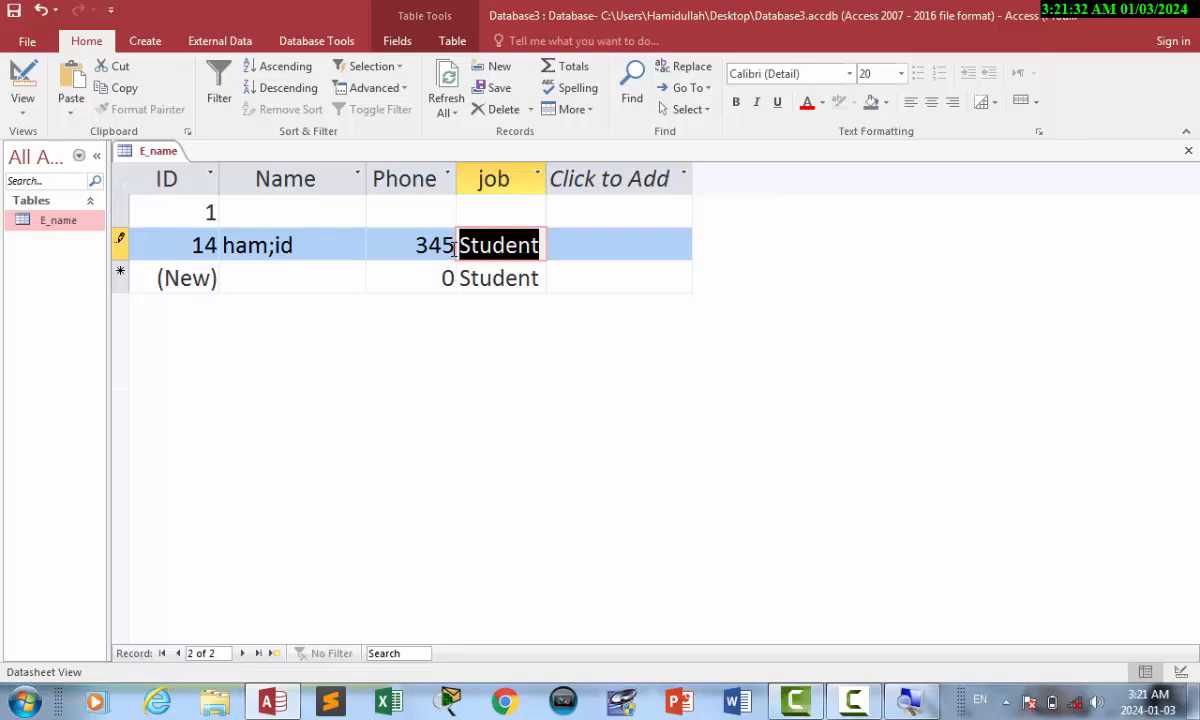
key("Tab")
key("Tab")
key("Tab")
key("Tab")
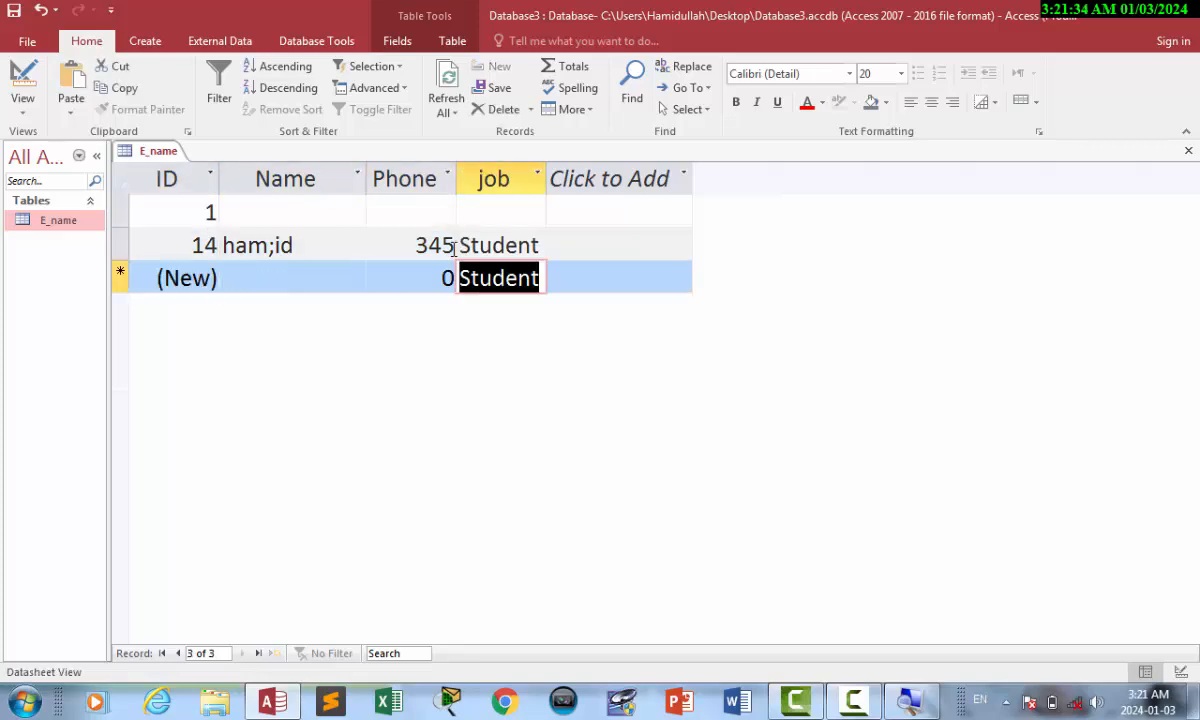
Enter record 15 with a name and phone 345.
left_click(333, 278)
type("khan")
key("Tab")
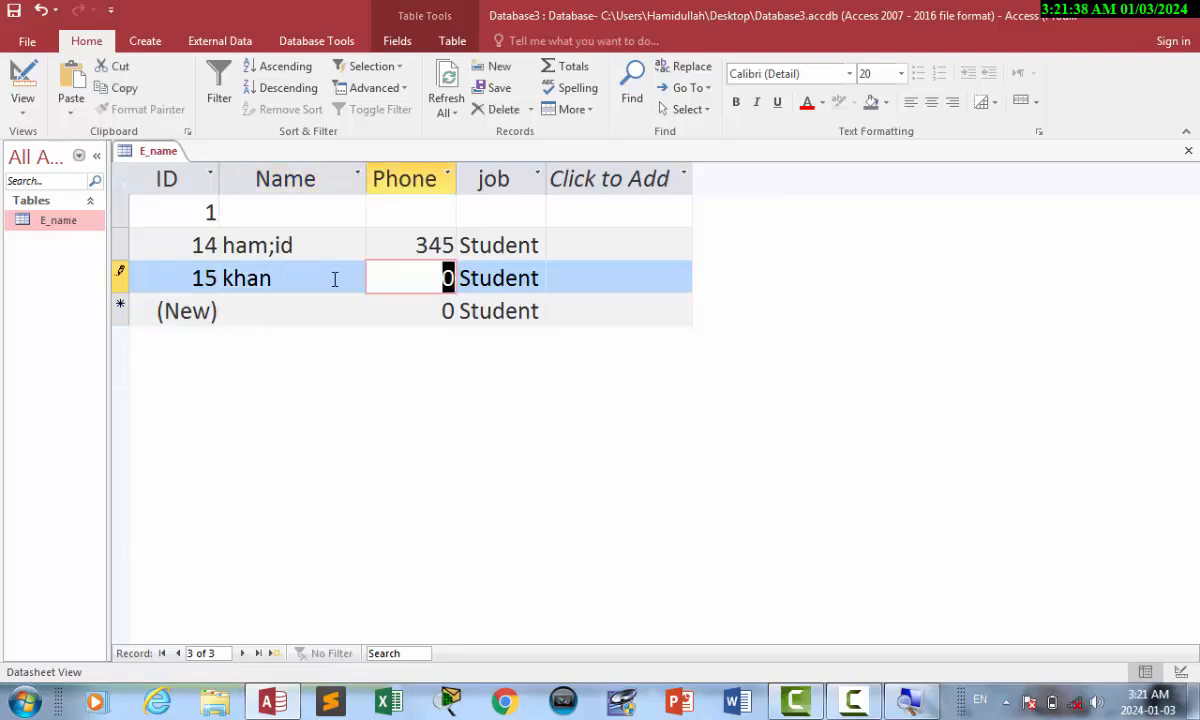
type("345")
key("Tab")
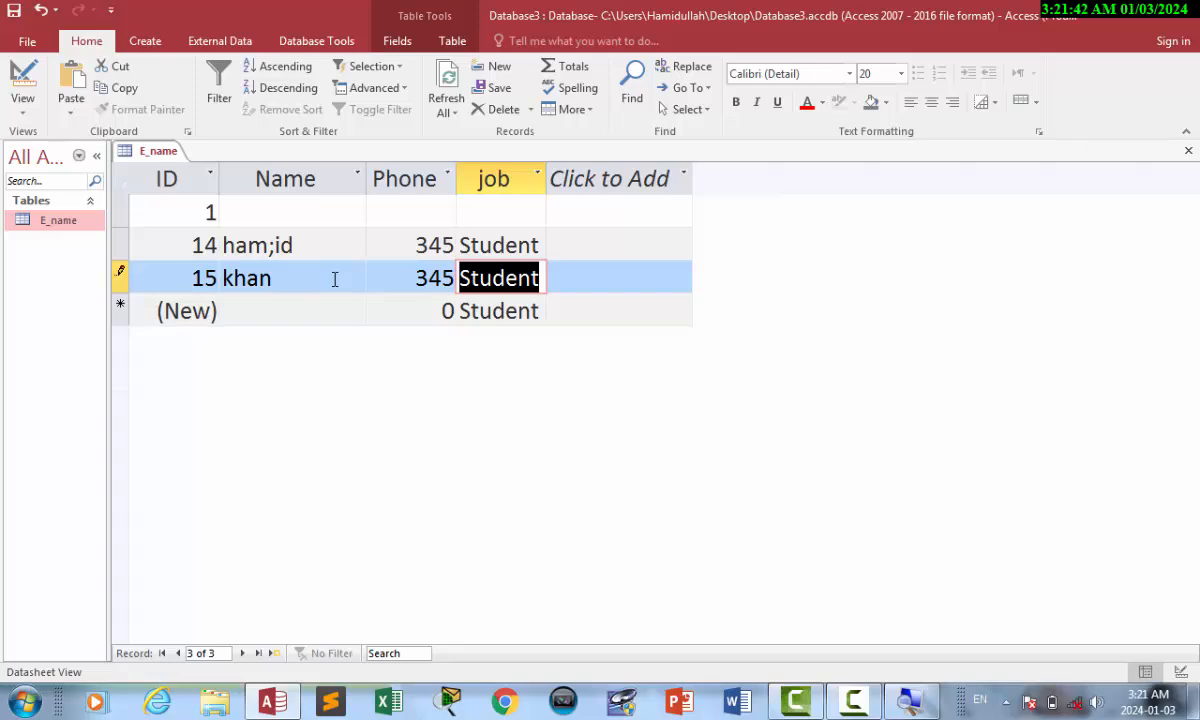
key("Tab")
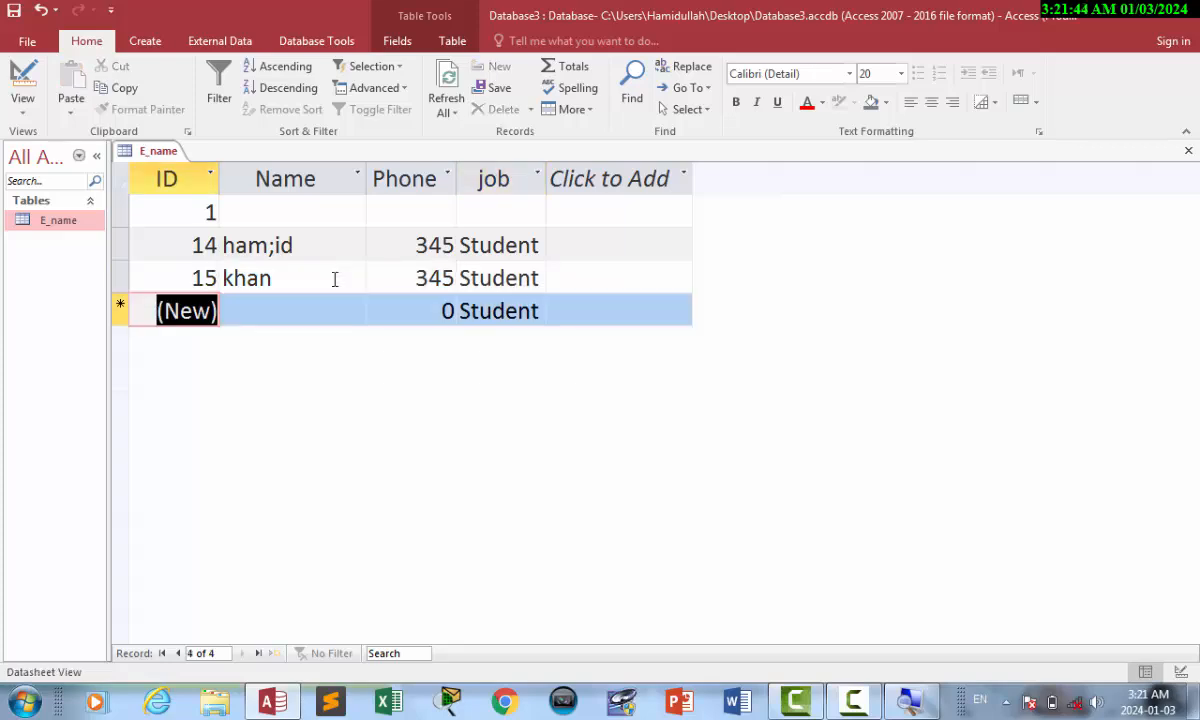
Enter record 16 with a name and phone 97.
key("Tab")
type("kj")
key("Tab")
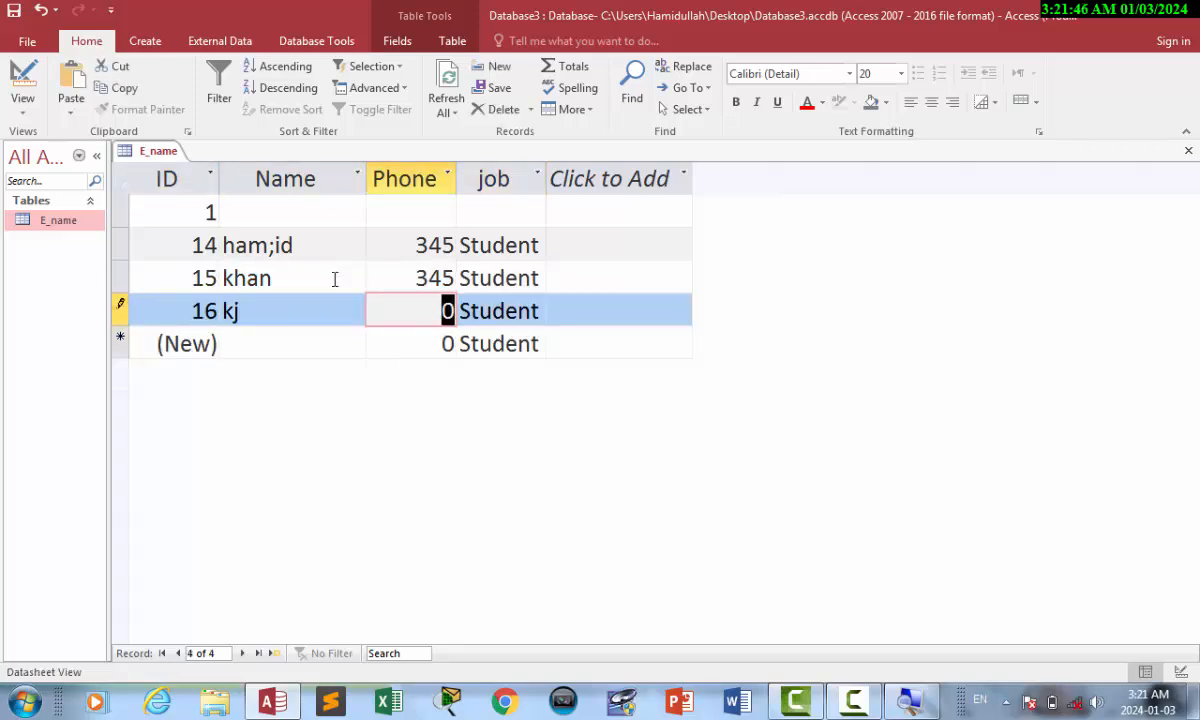
type("97")
key("Tab")
key("Tab")
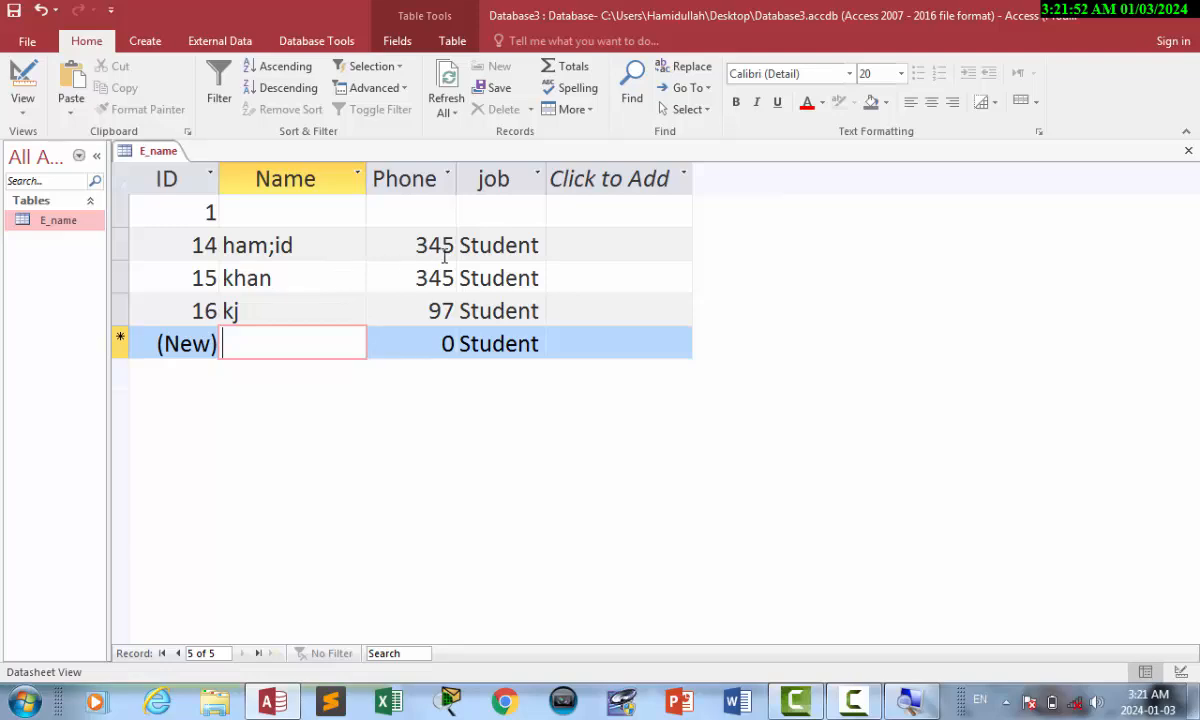
Add a Salary field below job with default value 5000, then return to the records.
left_click(28, 90)
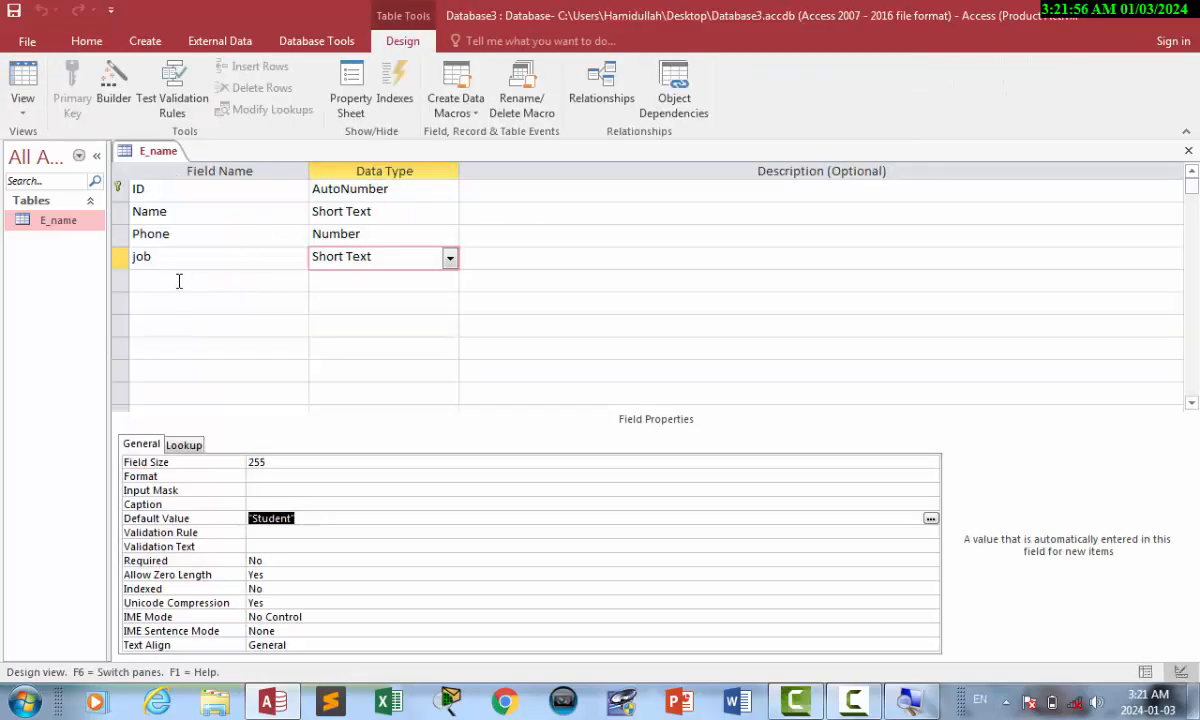
left_click(179, 281)
type("Sal")
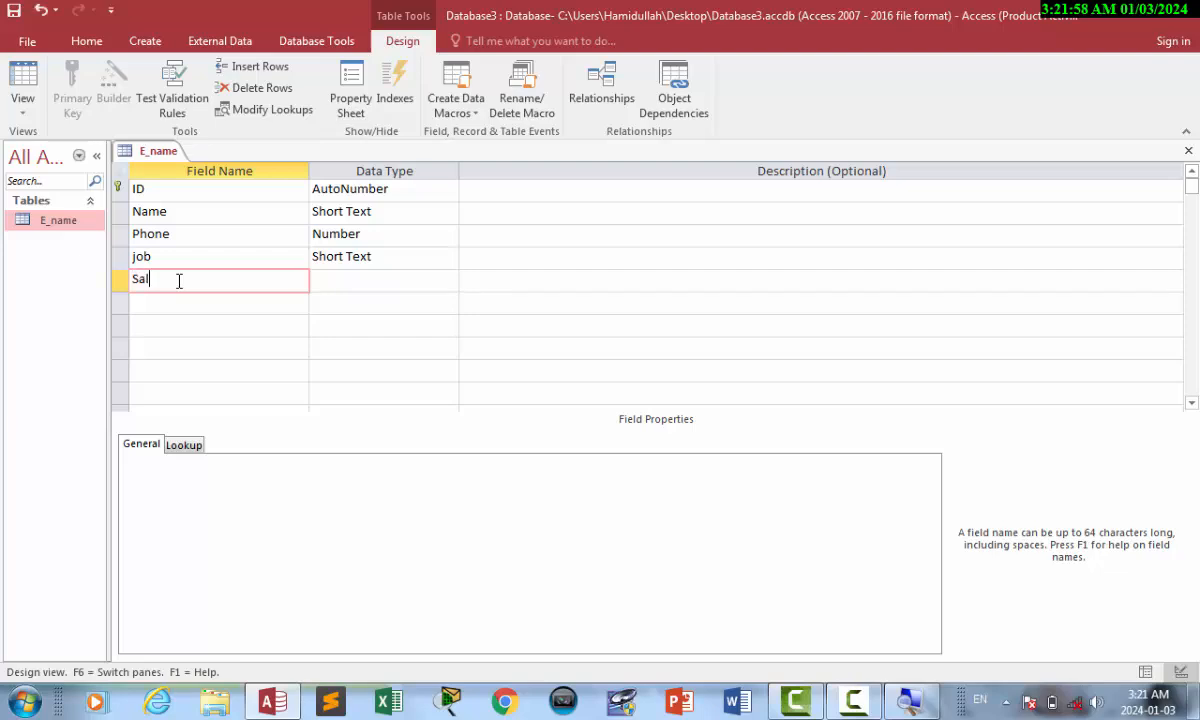
type("ary")
key("Tab")
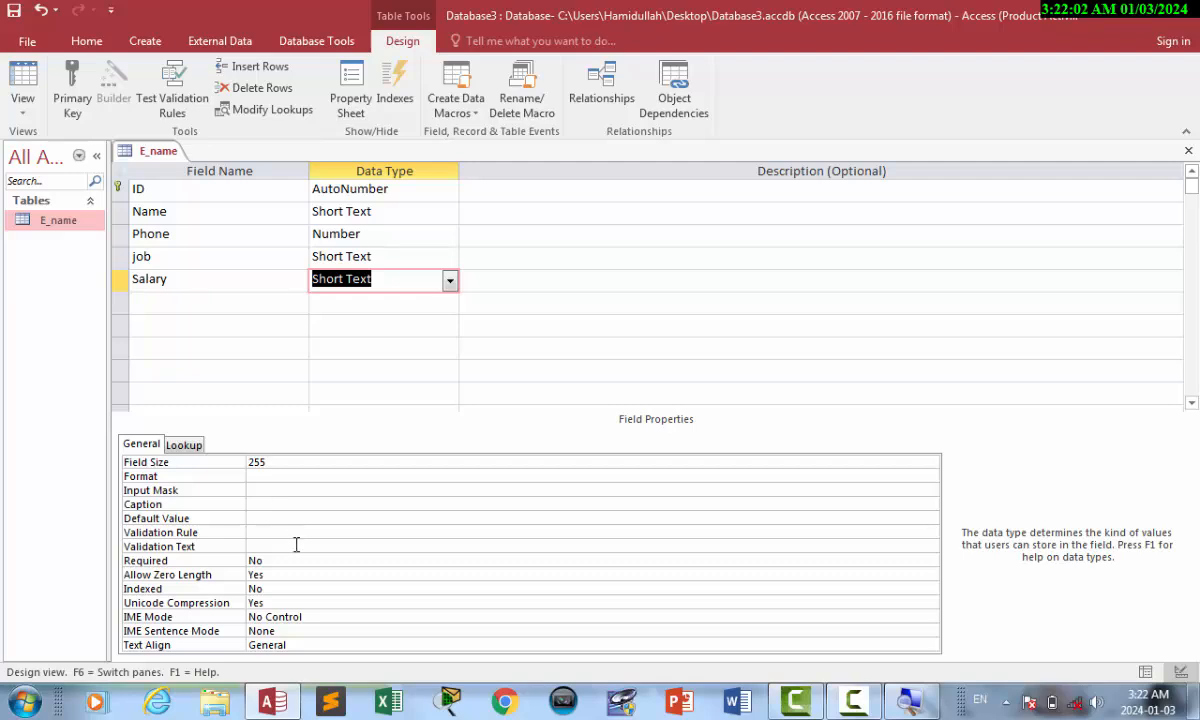
left_click(293, 546)
left_click(276, 519)
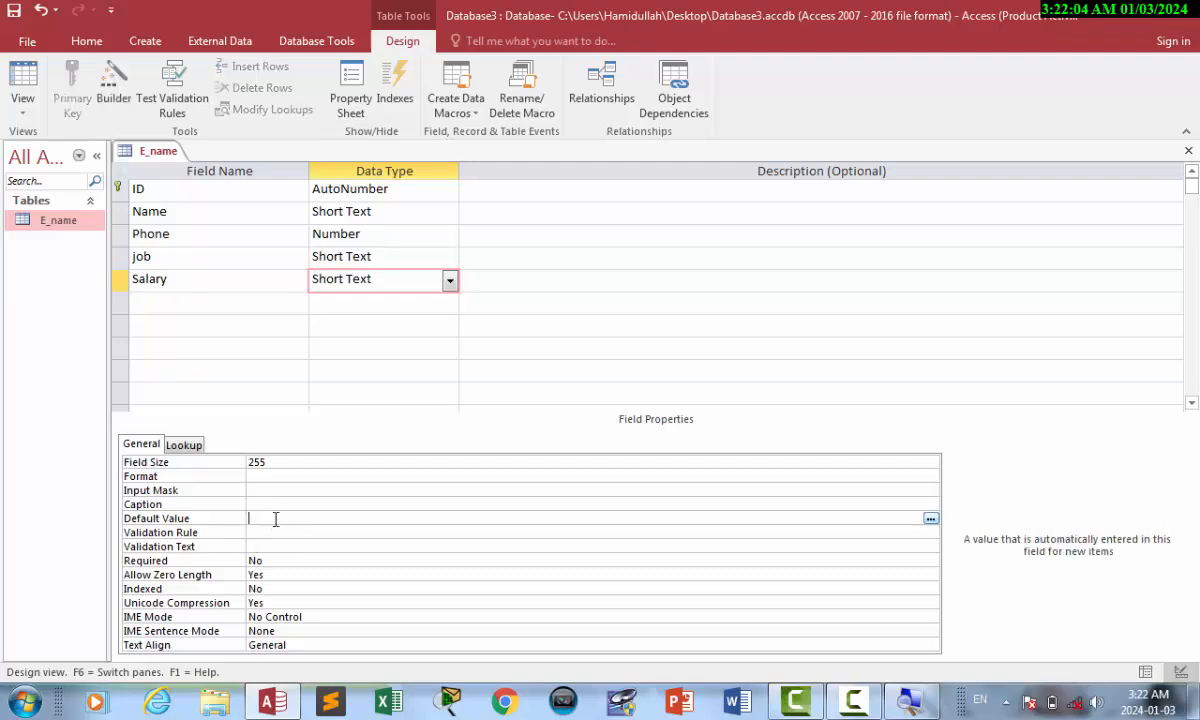
type("5000")
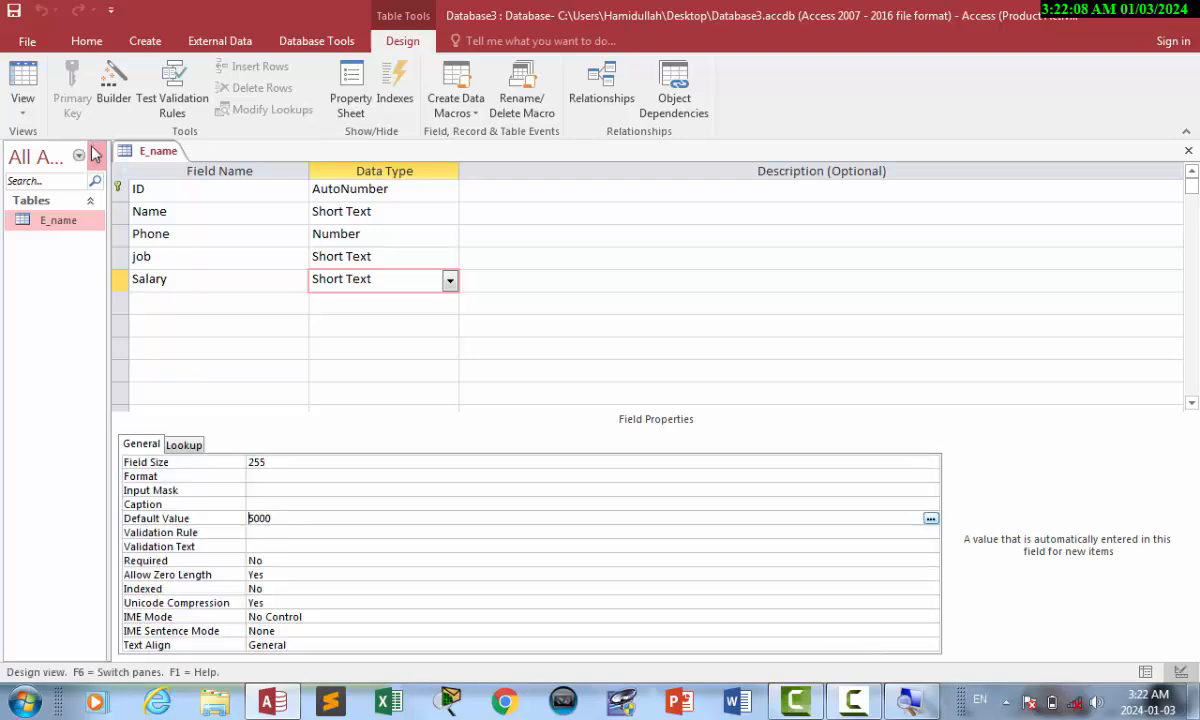
left_click(24, 84)
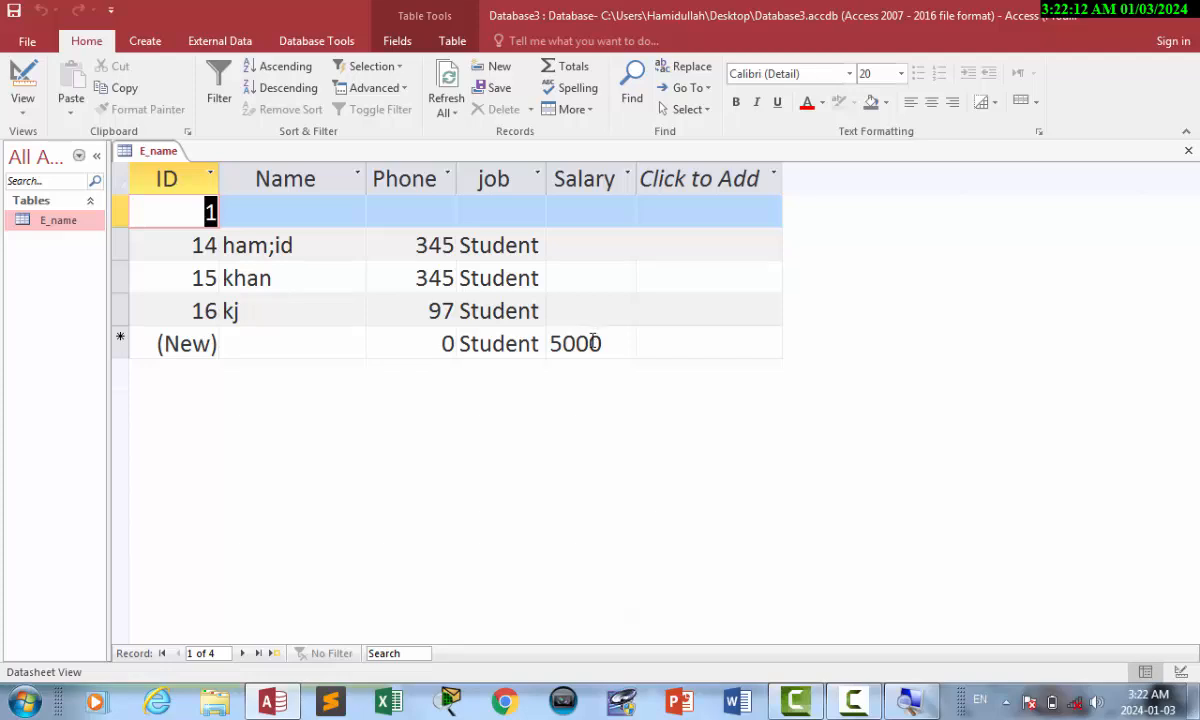
Enter record 17 with a name and default Salary 5000, and record 18 with Salary 569.
left_click(290, 342)
type("khan")
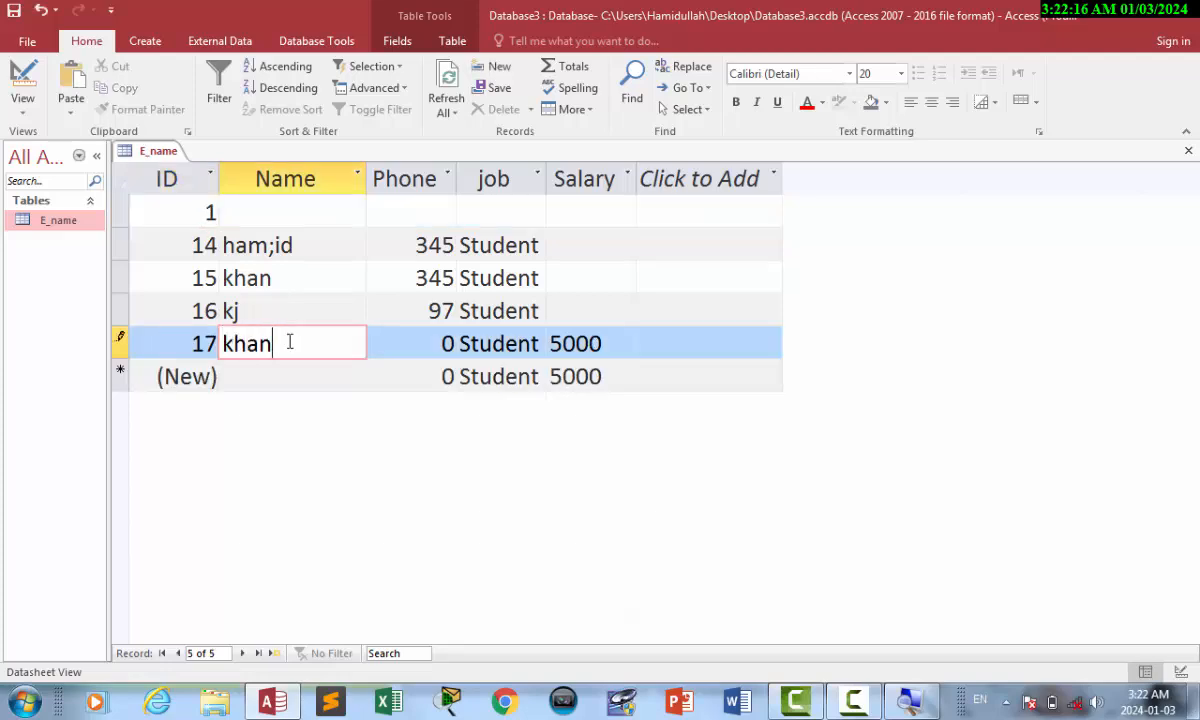
key("Tab")
key("Tab")
key("Tab")
key("Tab")
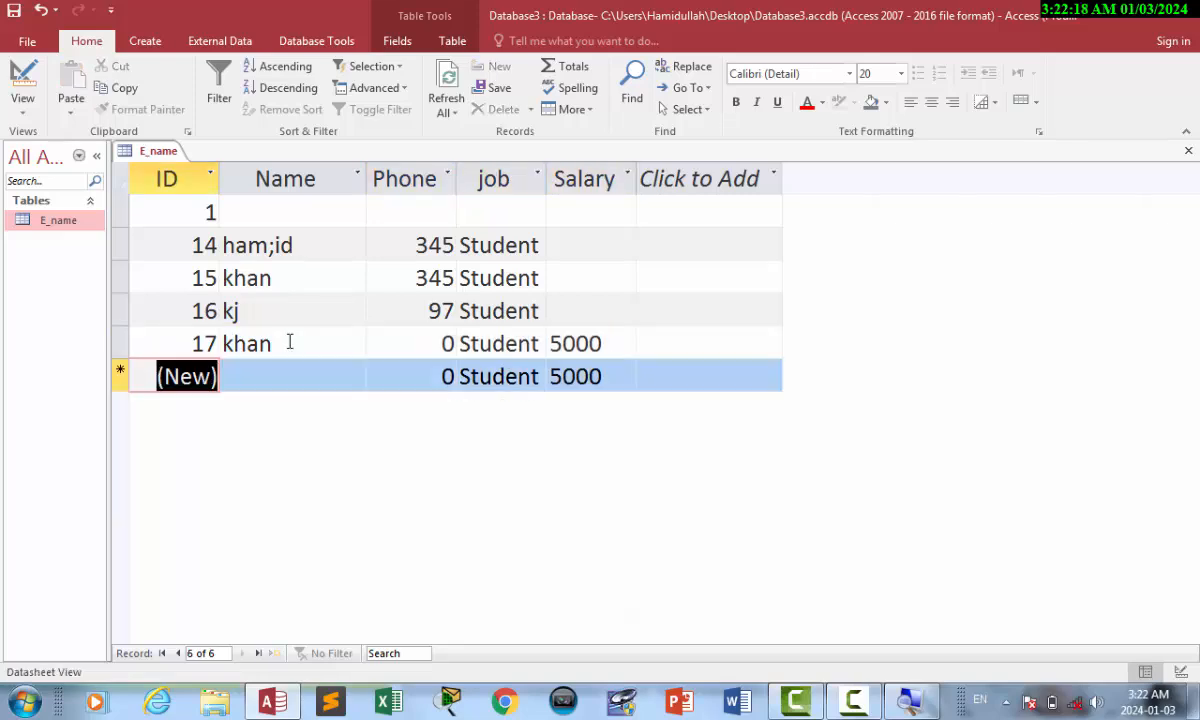
key("Tab")
key("Tab")
key("Tab")
key("Tab")
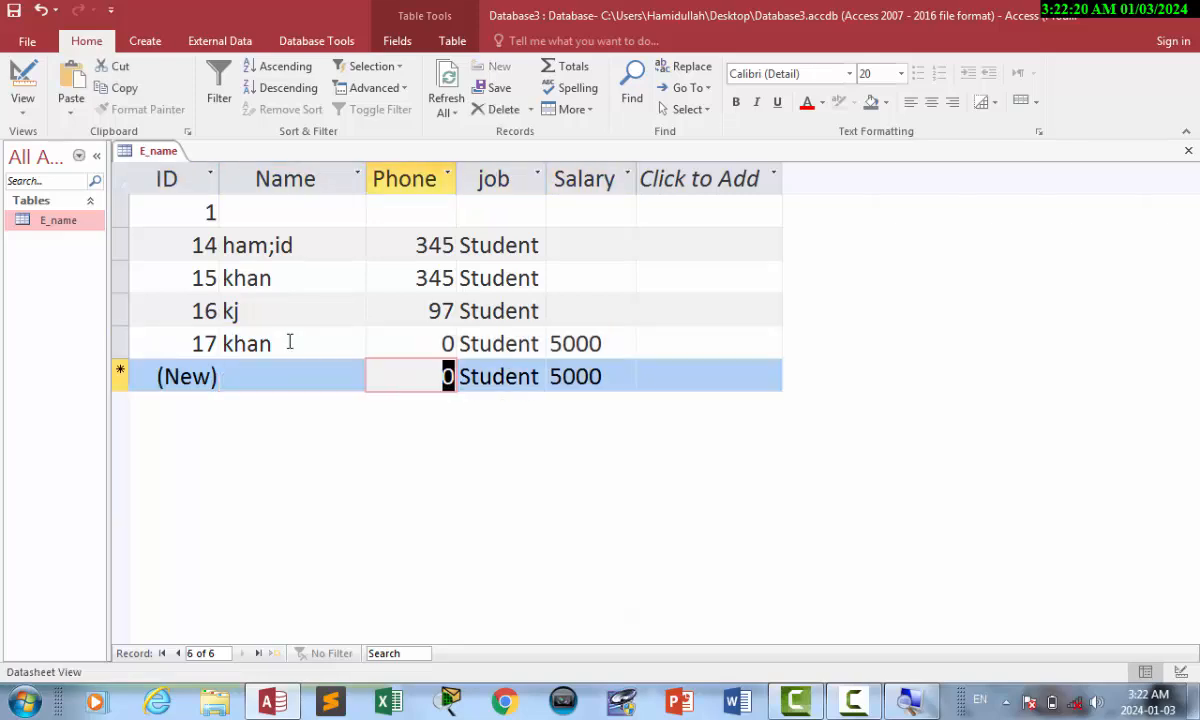
type("569`")
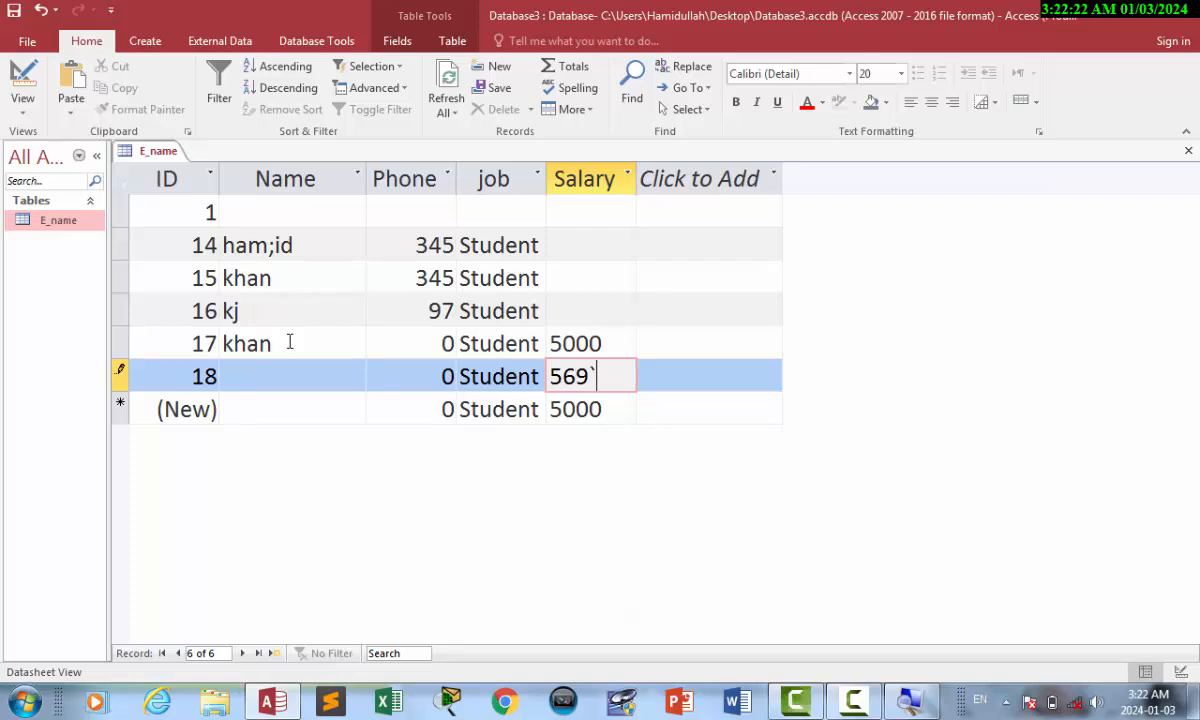
key("BackSpace")
key("Tab")
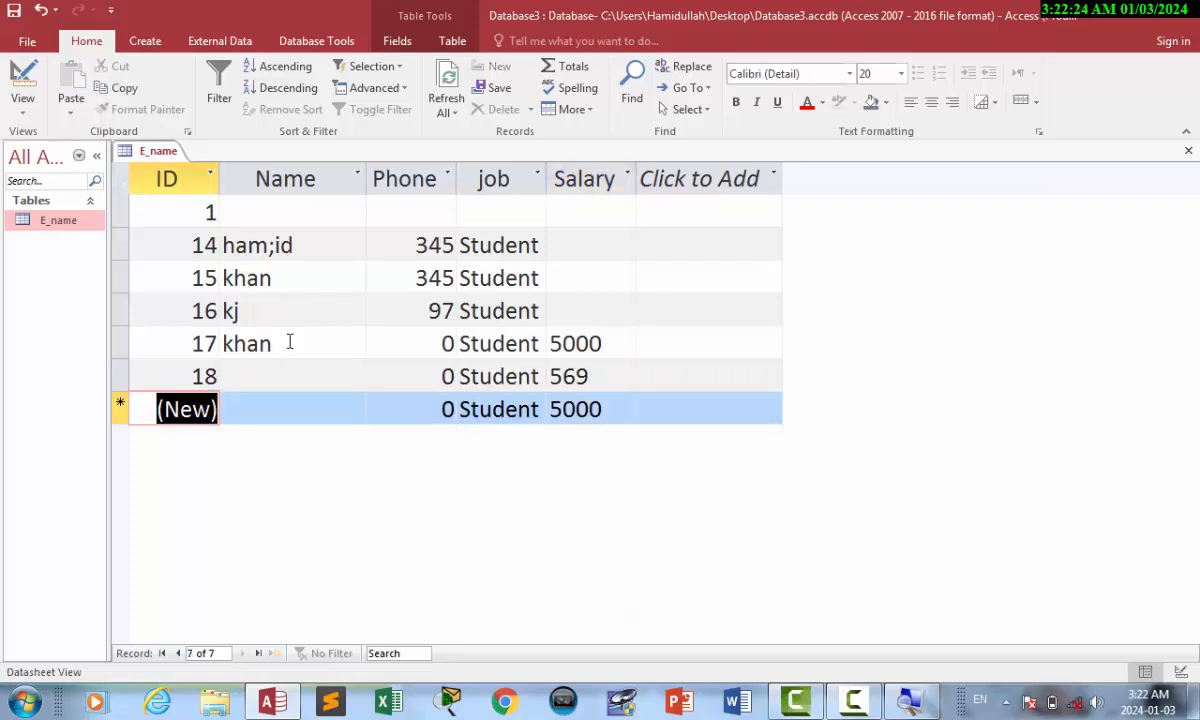